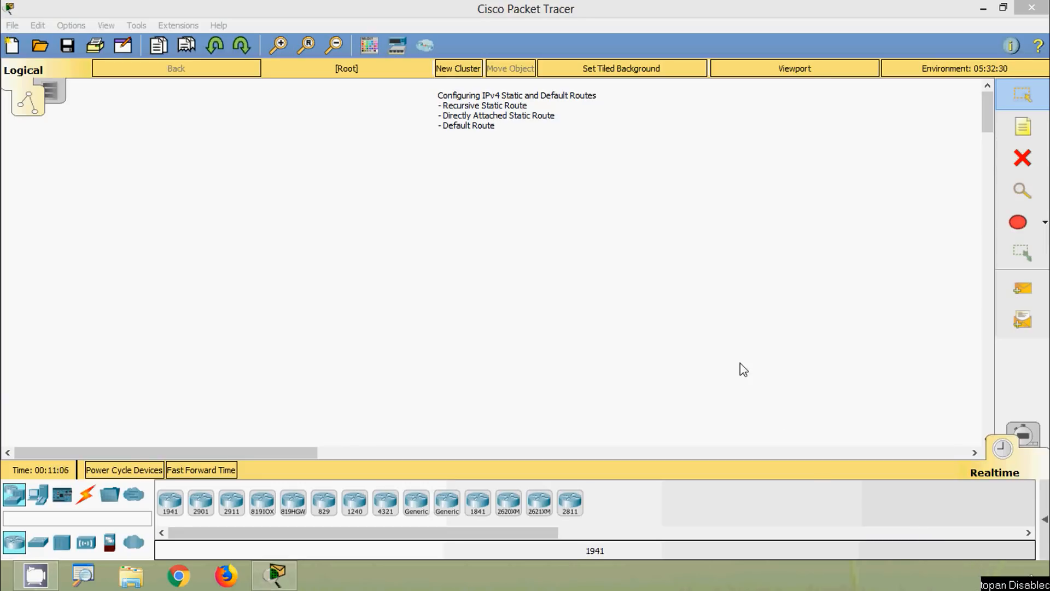
Place three 1941 routers in a triangle on the workspace, one above and two below
click(170, 512)
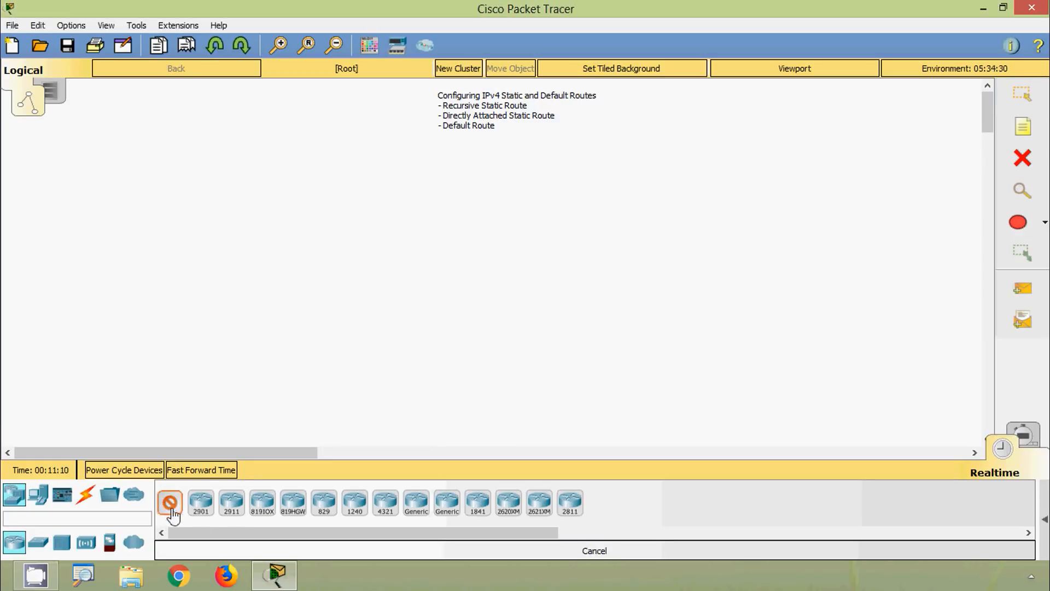
click(482, 250)
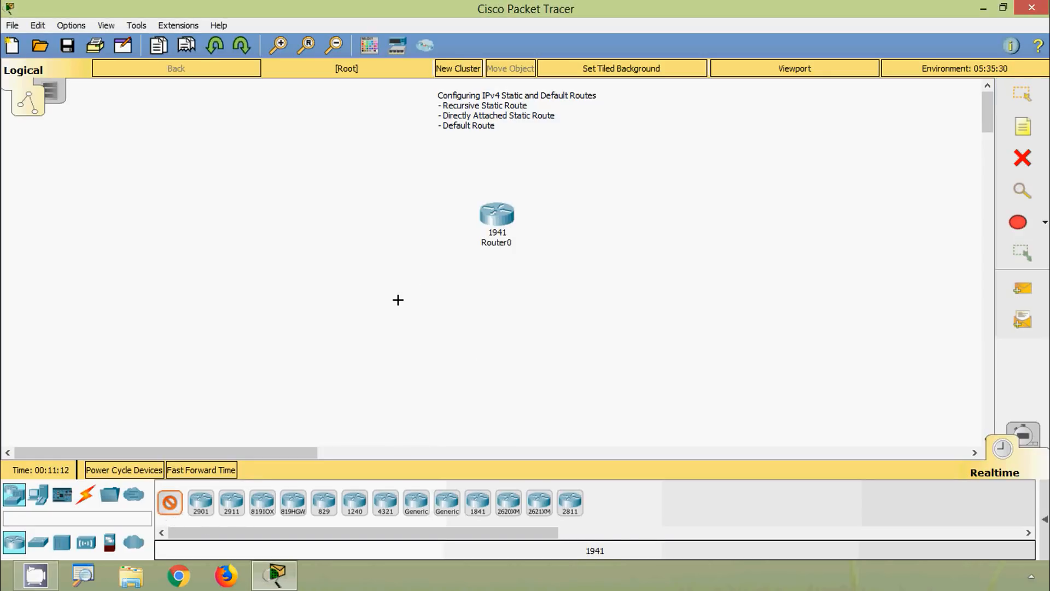
click(409, 300)
click(547, 296)
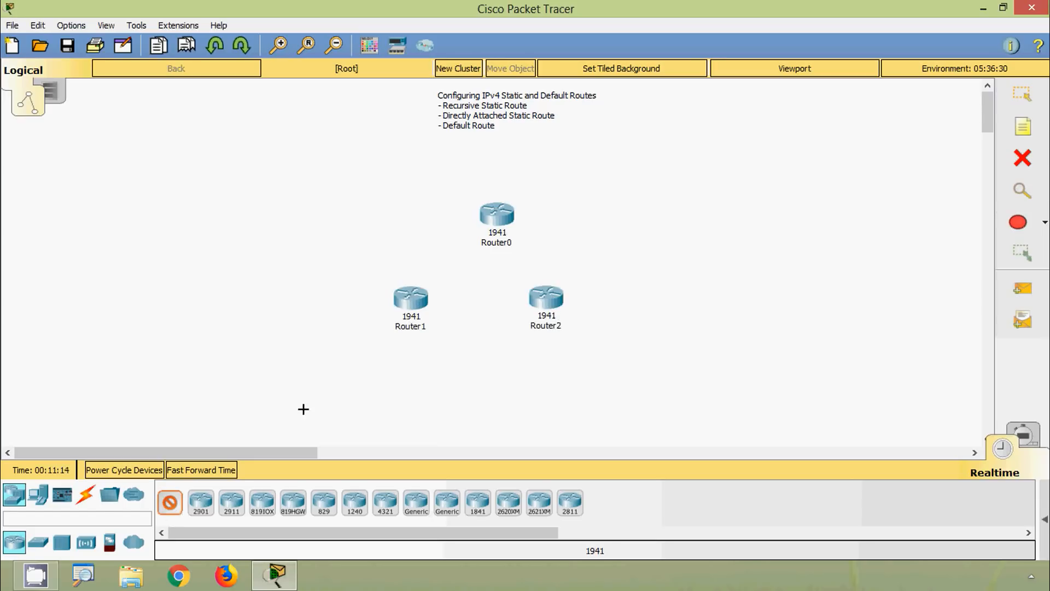
Add three 2960-24TT switches, one above the upper router and one on the outer side of each lower router
click(37, 541)
click(170, 501)
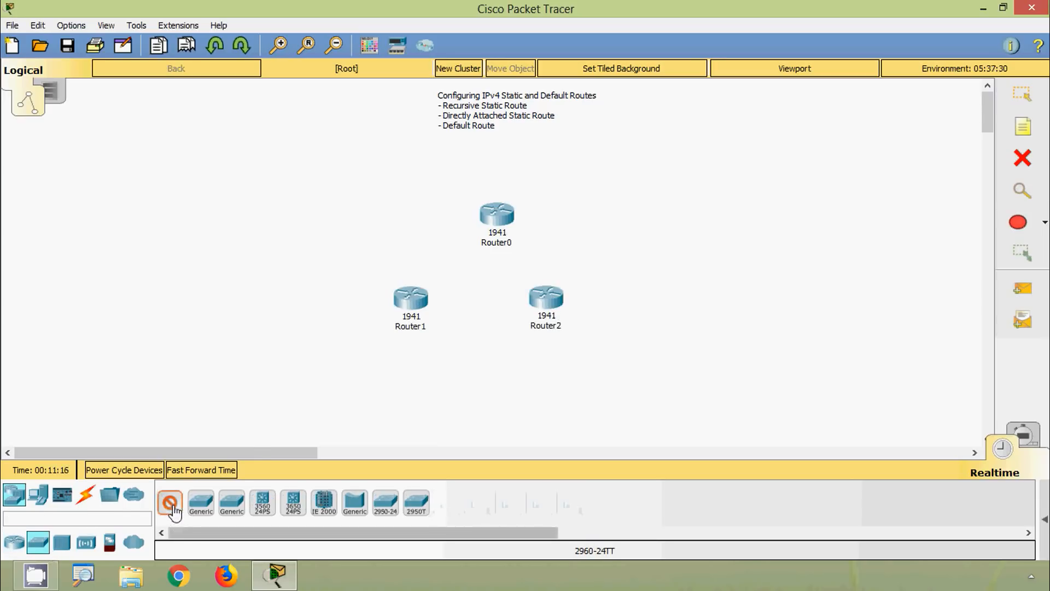
click(497, 163)
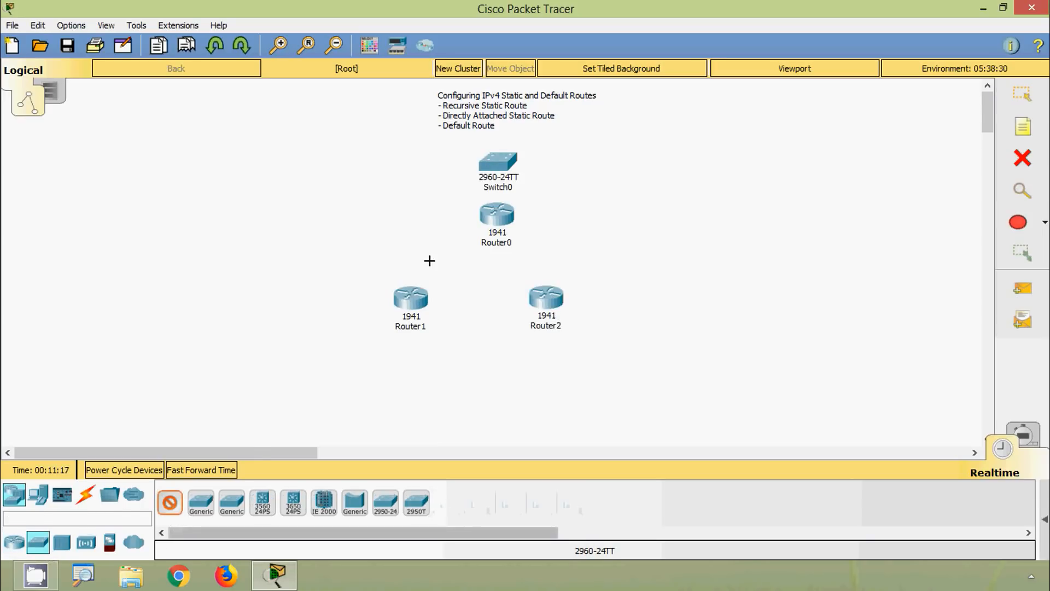
click(322, 309)
click(622, 309)
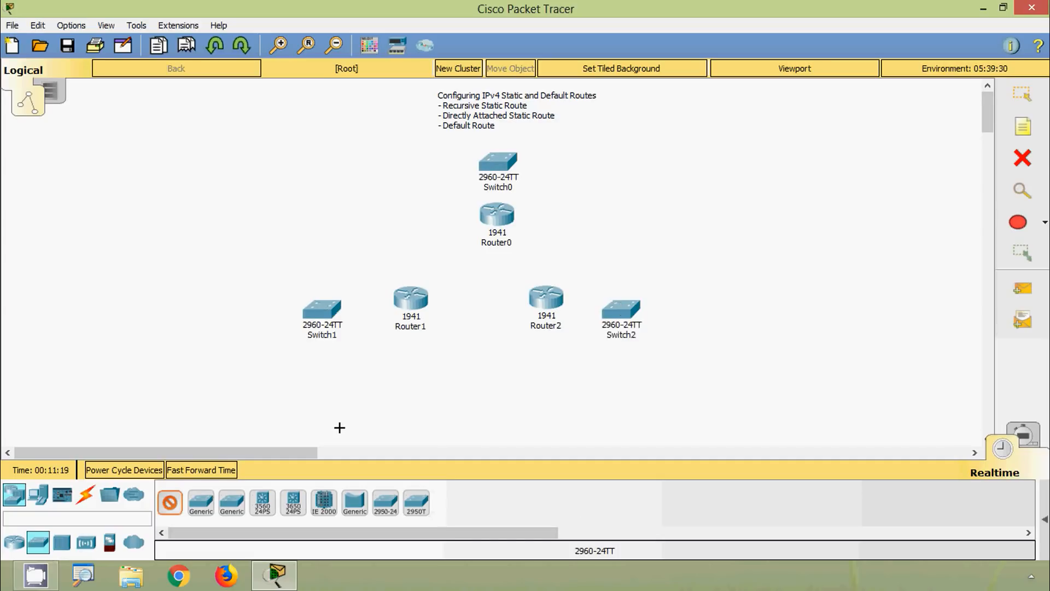
Add three PC-PT end devices, one beside each switch, and return to selection mode
click(40, 495)
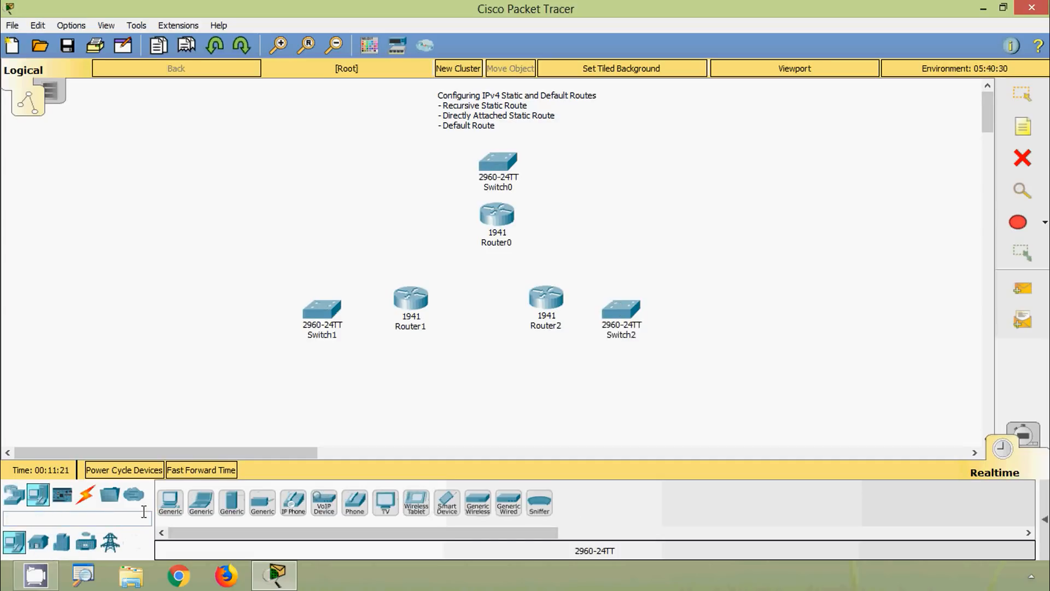
click(170, 501)
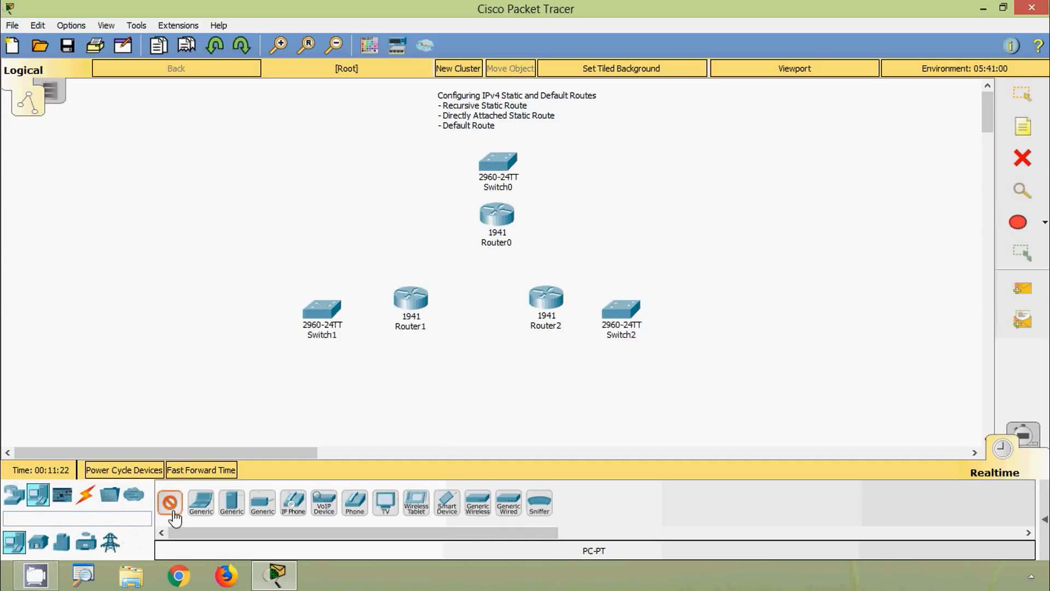
click(239, 329)
click(717, 341)
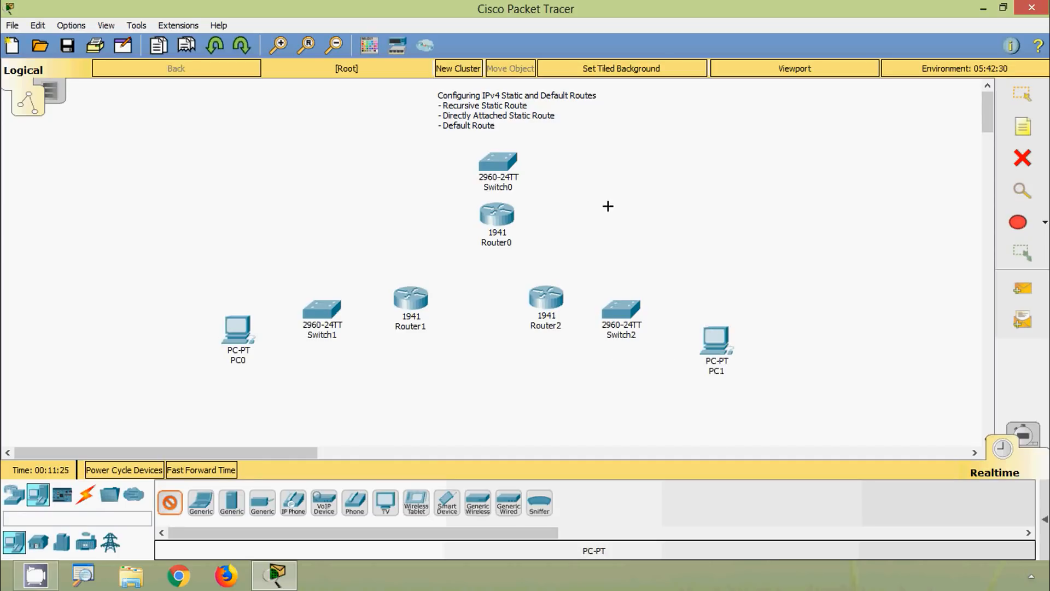
click(585, 160)
click(1022, 94)
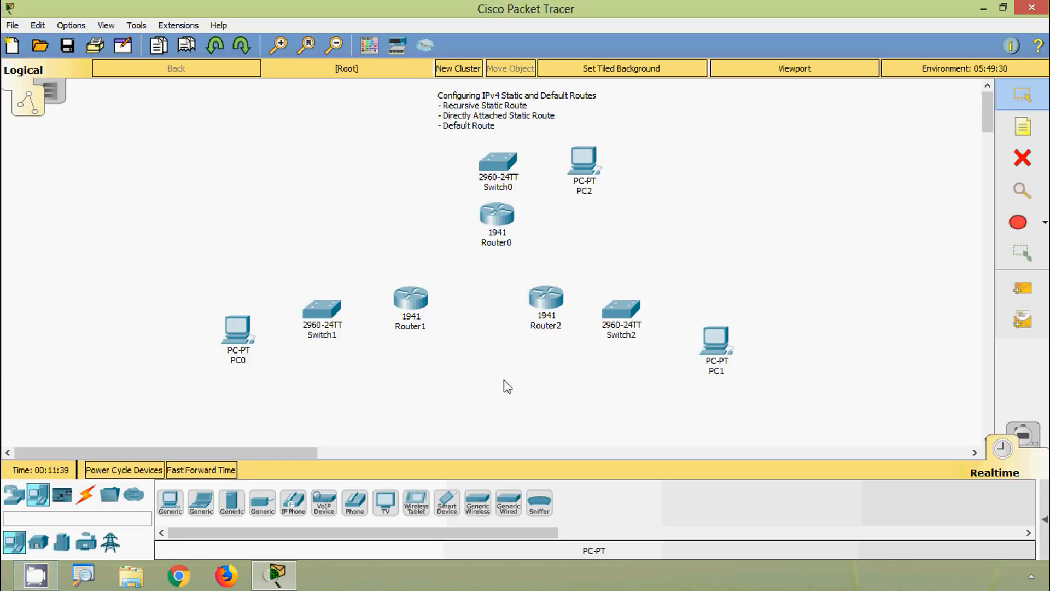
Rename the devices of the lower-right branch as PC3 for the PC, S3 for the switch and R3 for the router
click(717, 371)
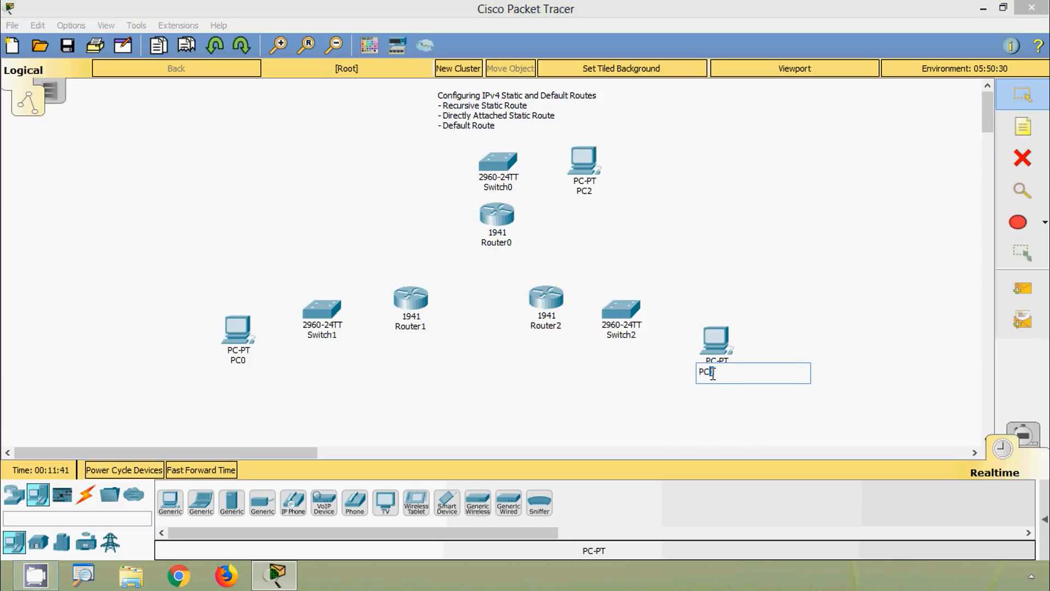
text(3)
click(629, 335)
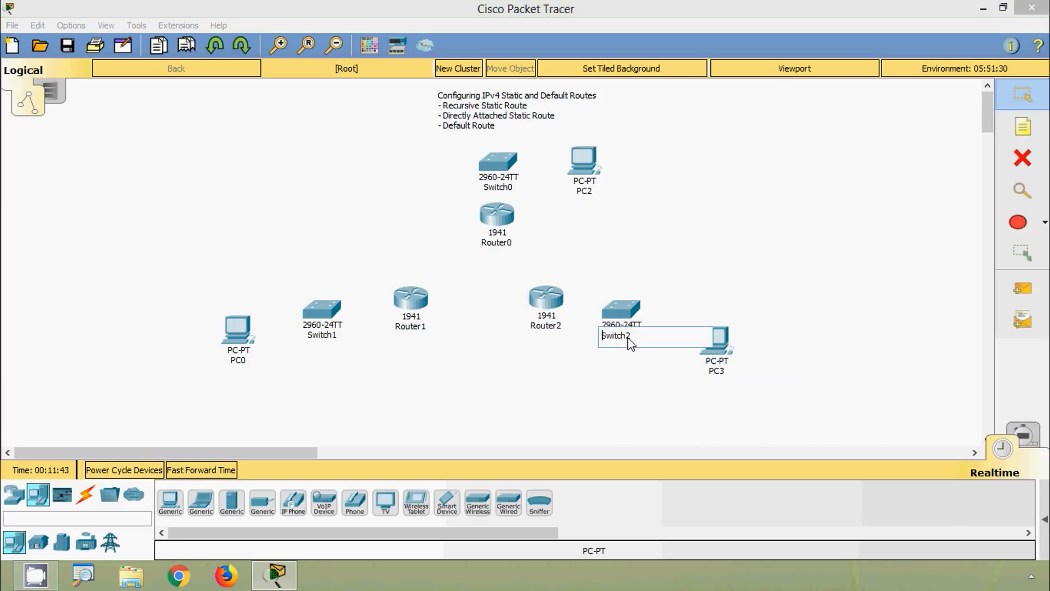
drag(630, 335, 548, 330)
text(3)
click(554, 327)
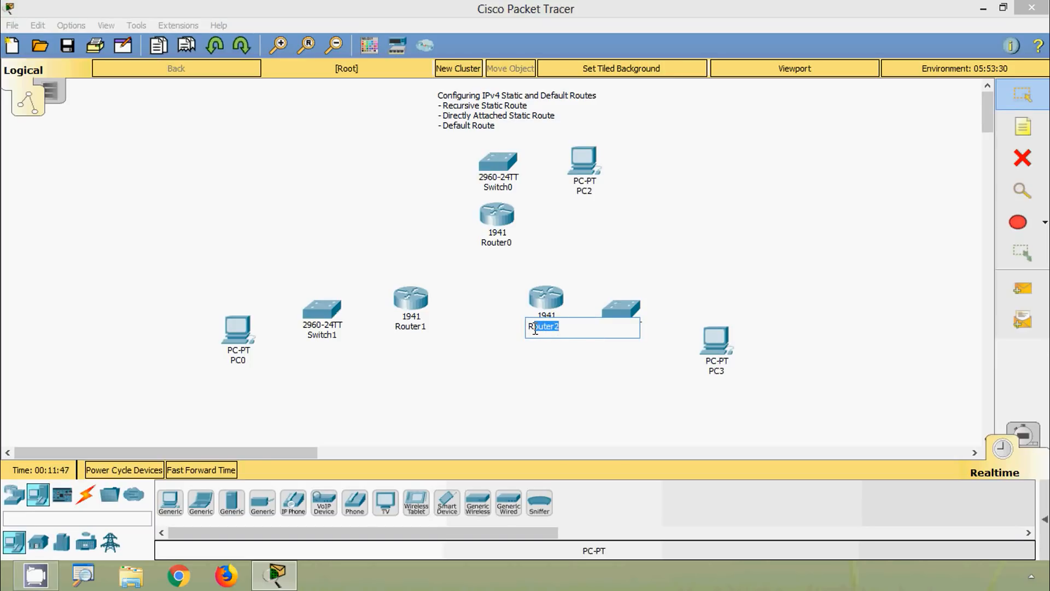
text(3)
Rename the upper switch as S2 and the upper router as R2, keeping the label PC2 on the adjacent PC
click(588, 225)
click(589, 195)
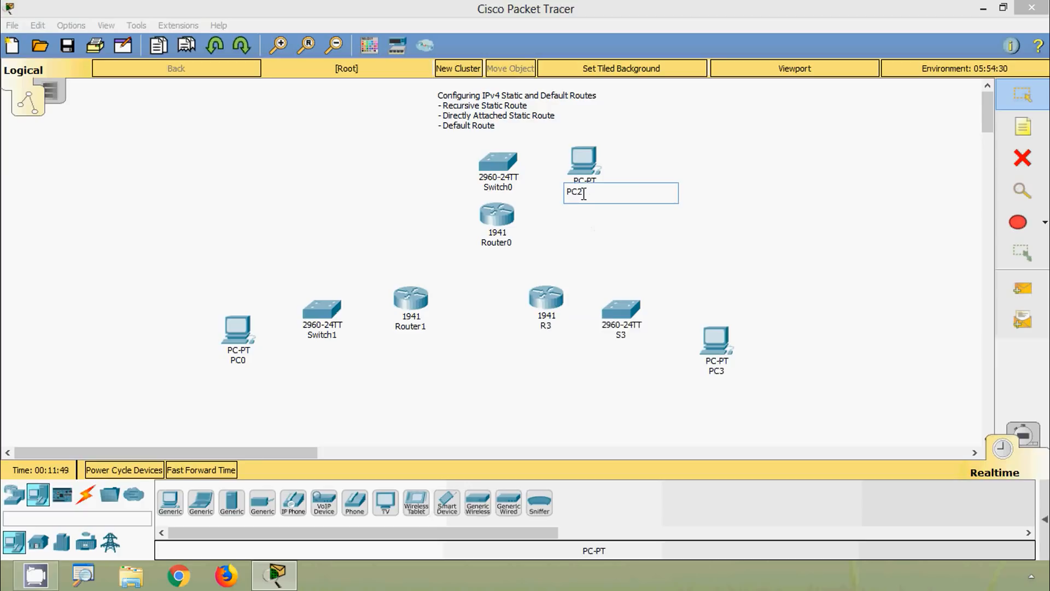
click(499, 187)
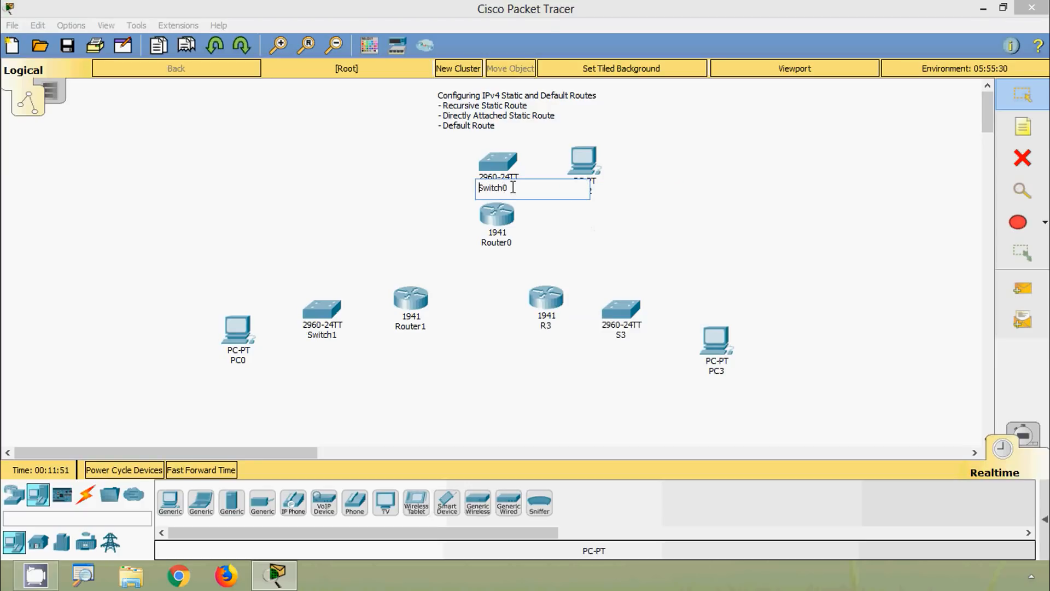
drag(511, 188, 492, 188)
text(2)
click(499, 244)
drag(511, 243, 486, 244)
text(2)
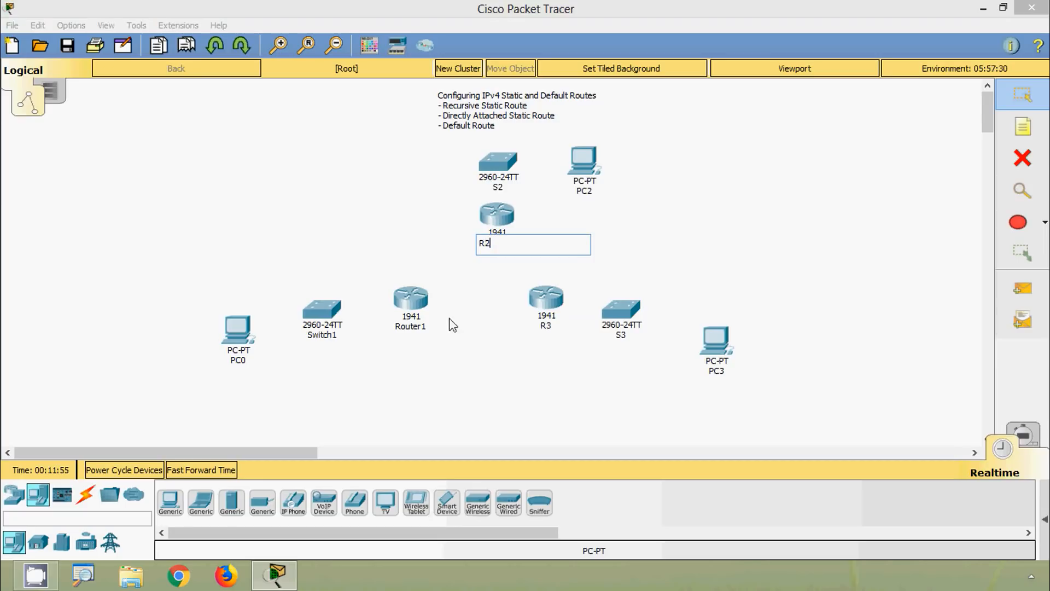
Rename the devices of the lower-left branch as R1 for the router, S1 for the switch and PC1 for the PC
click(420, 328)
drag(412, 327, 313, 338)
text(1)
click(340, 336)
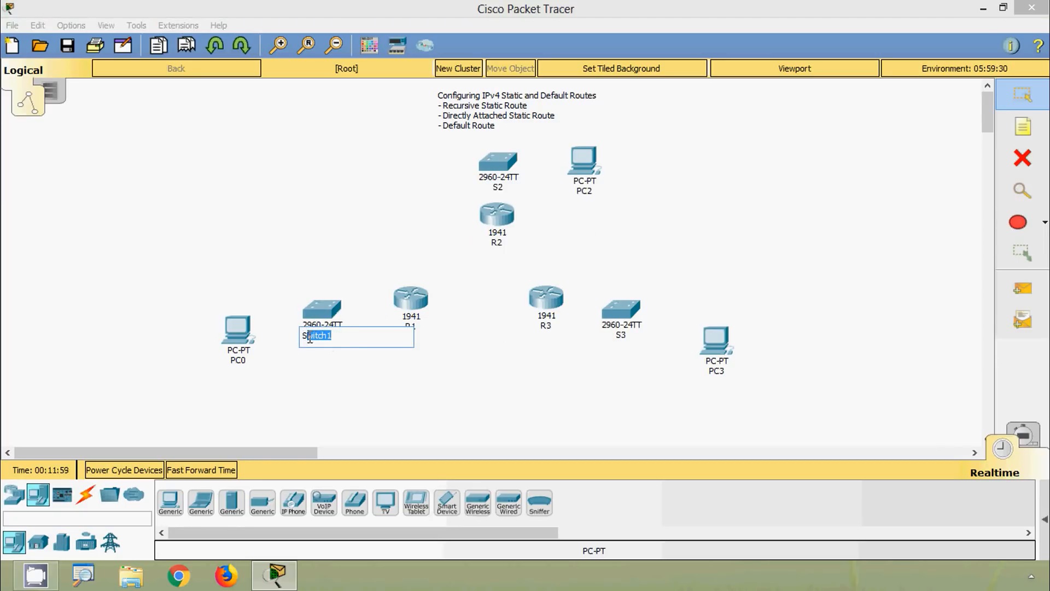
text(1)
click(241, 361)
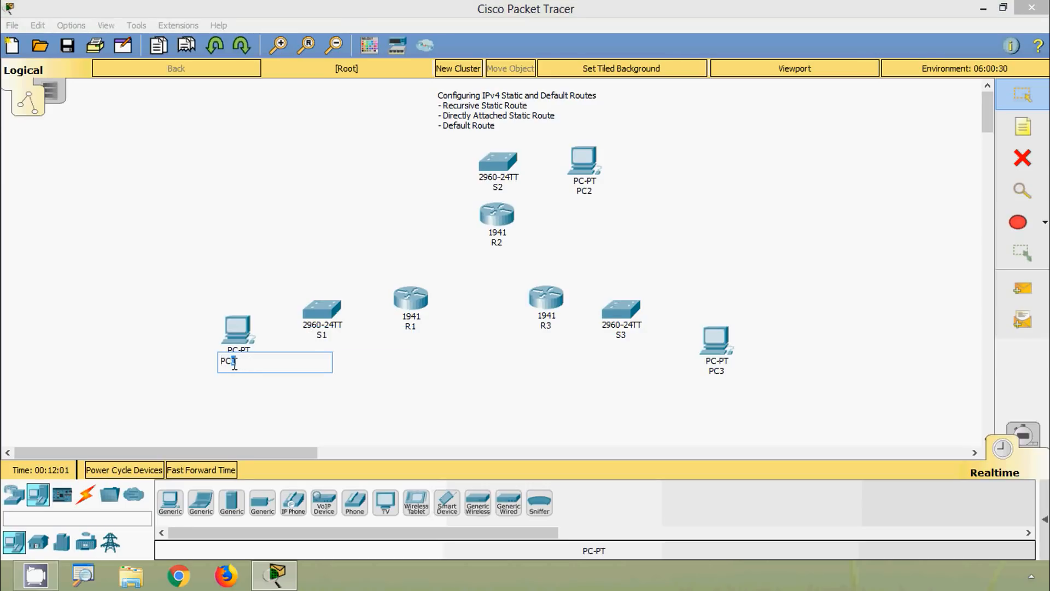
text(1)
click(279, 426)
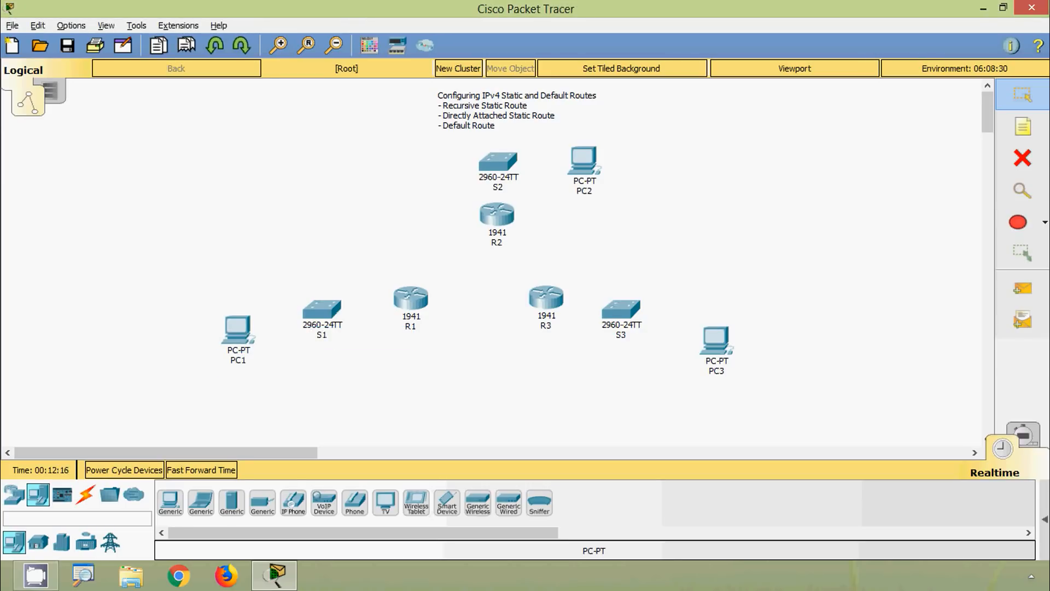
Connect R1 GigabitEthernet0/0 to S1 GigabitEthernet0/1 with a Copper Straight-Through cable
click(87, 496)
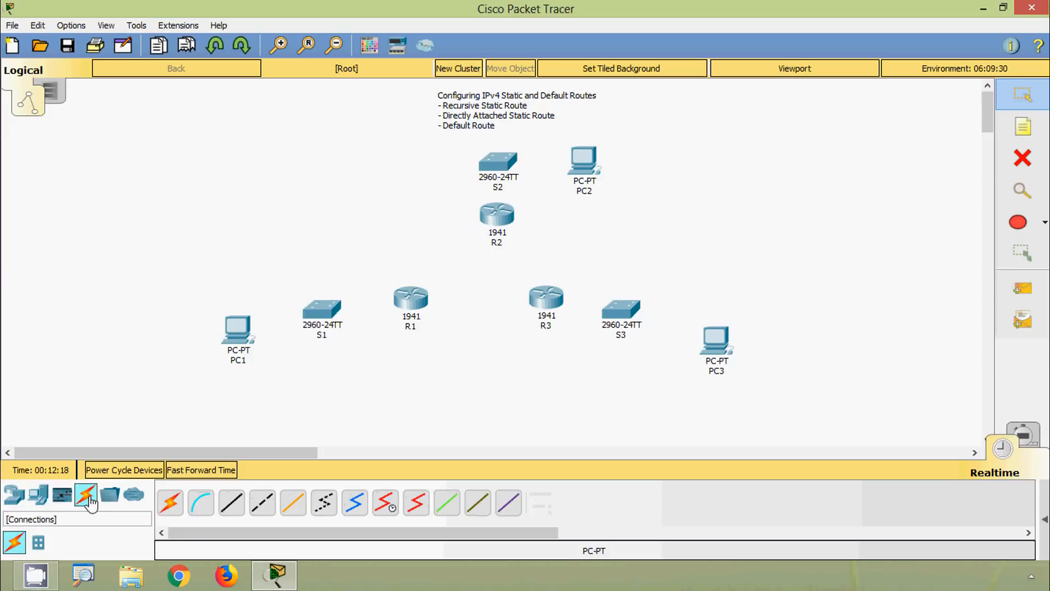
click(230, 508)
click(412, 301)
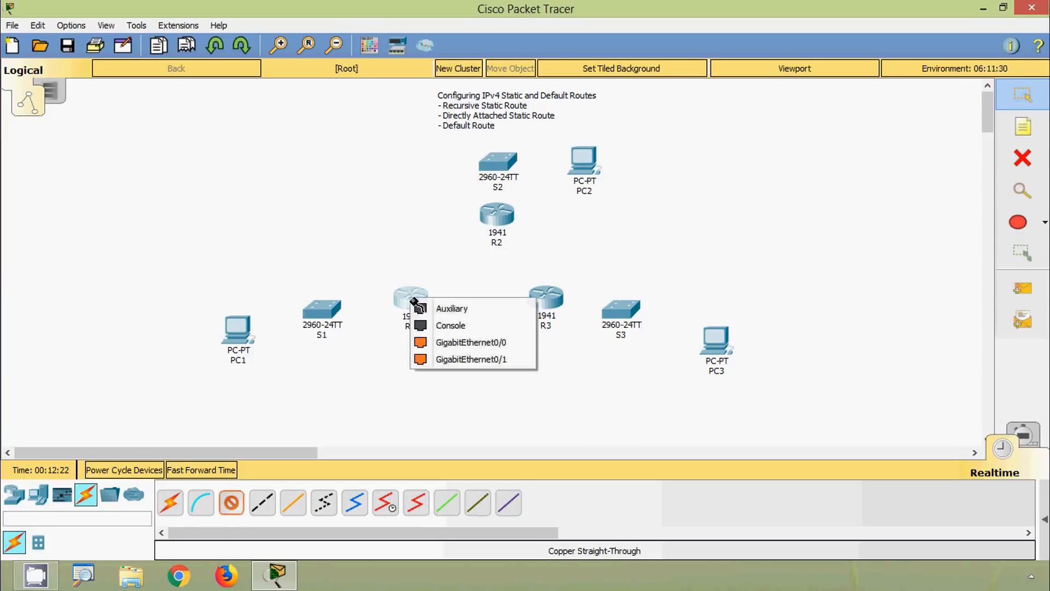
click(438, 342)
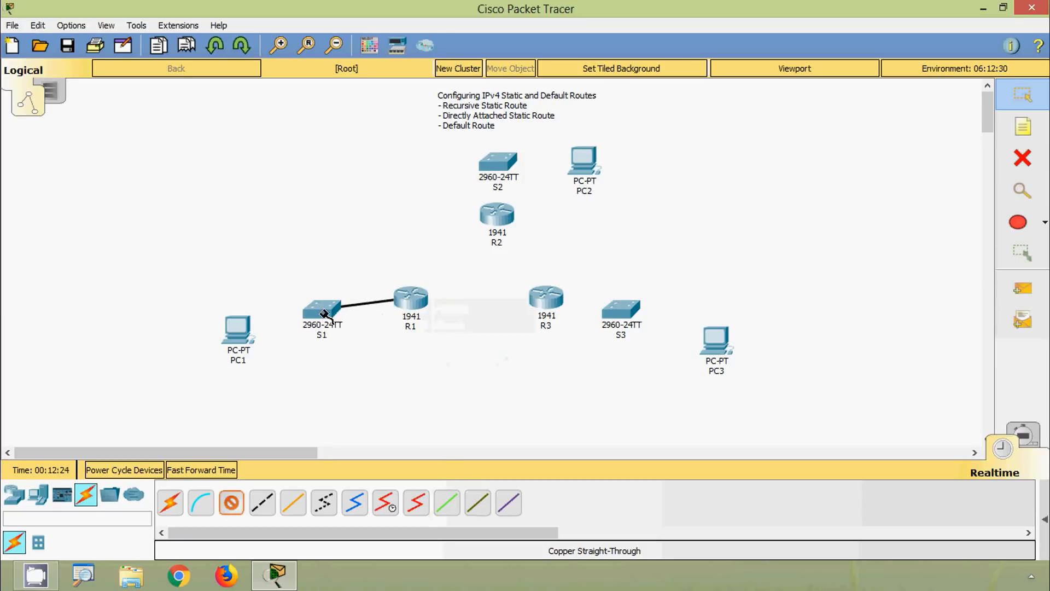
click(324, 313)
click(356, 433)
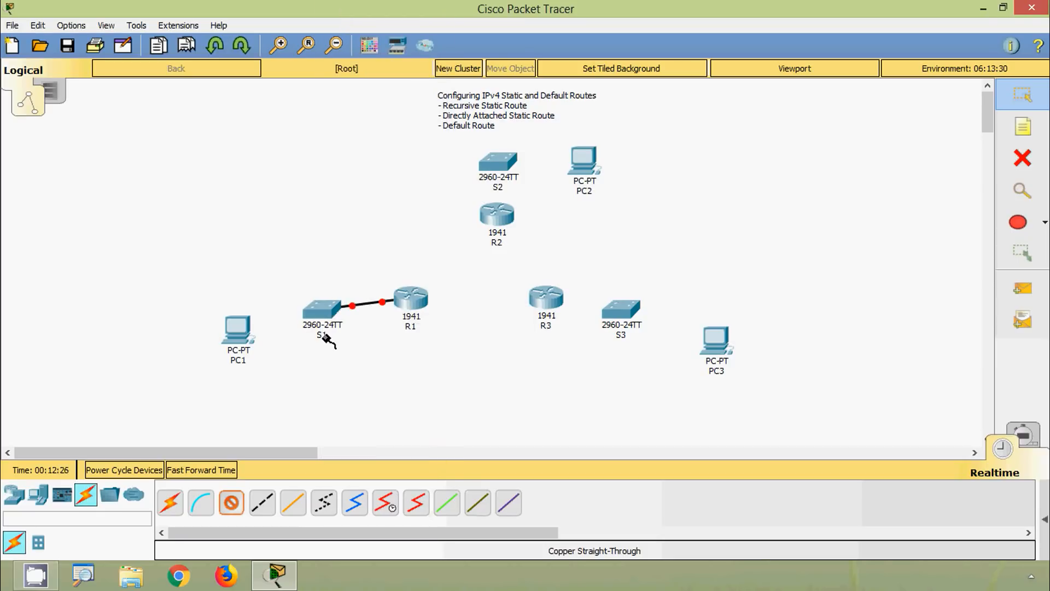
Connect S1 FastEthernet0/1 to PC1 FastEthernet0 with a Copper Straight-Through cable
click(323, 318)
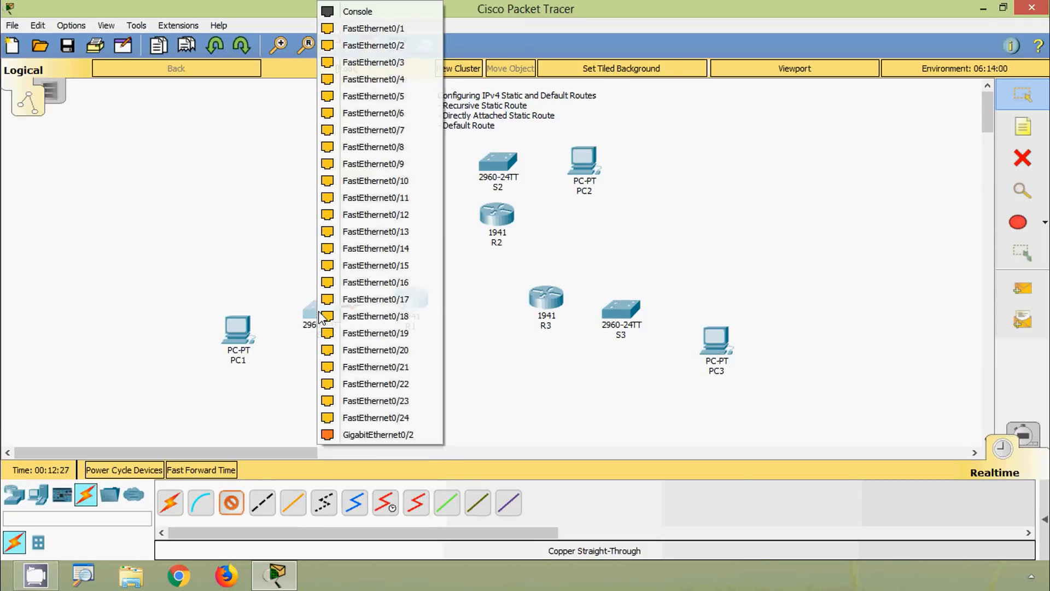
click(364, 28)
click(235, 326)
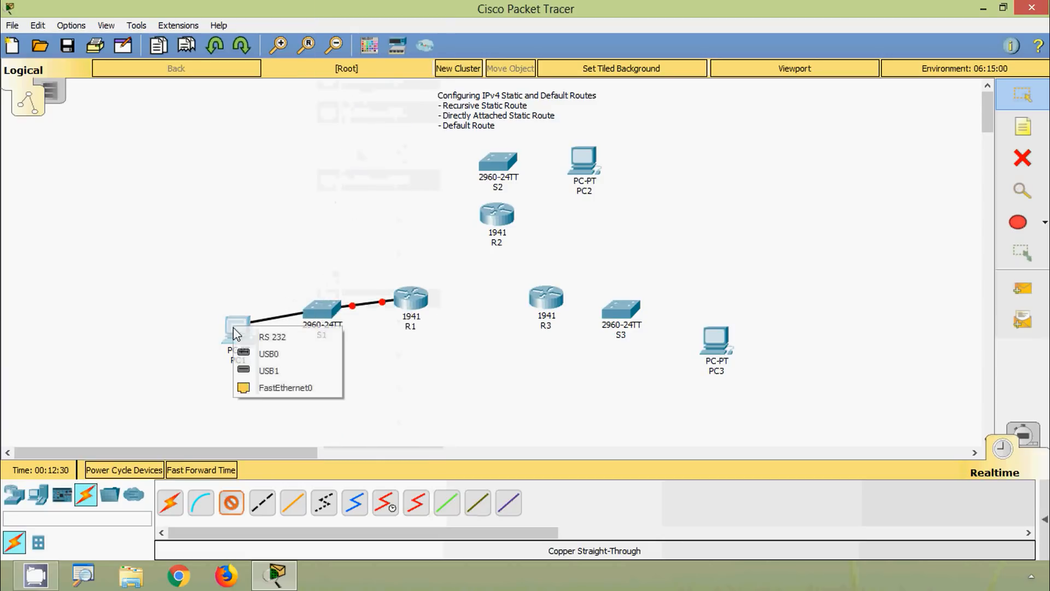
click(257, 387)
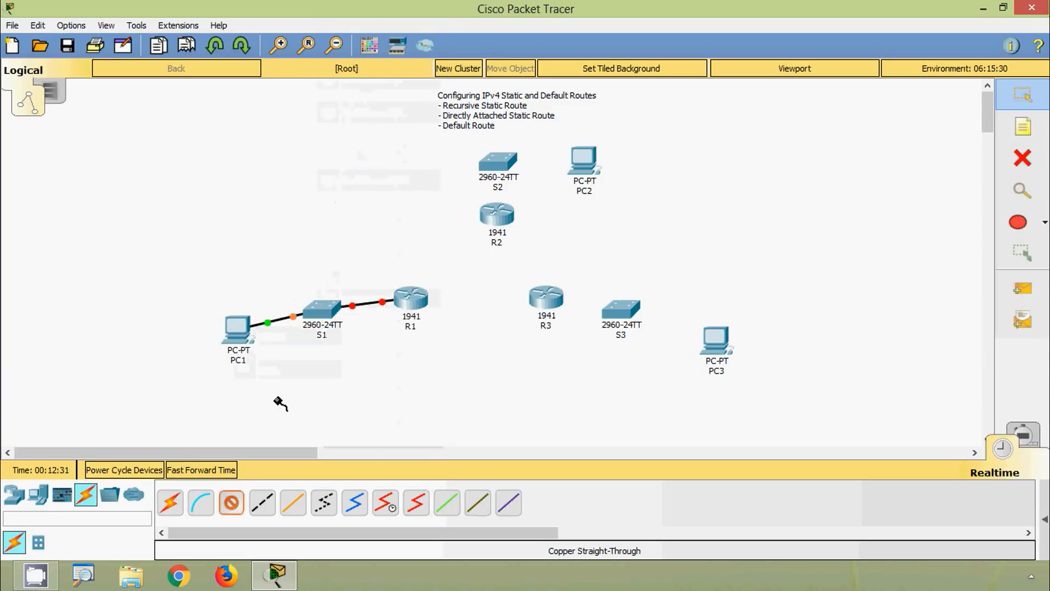
Connect R2 GigabitEthernet0/0 to S2 GigabitEthernet0/1 with a Copper Straight-Through cable
click(507, 226)
click(539, 260)
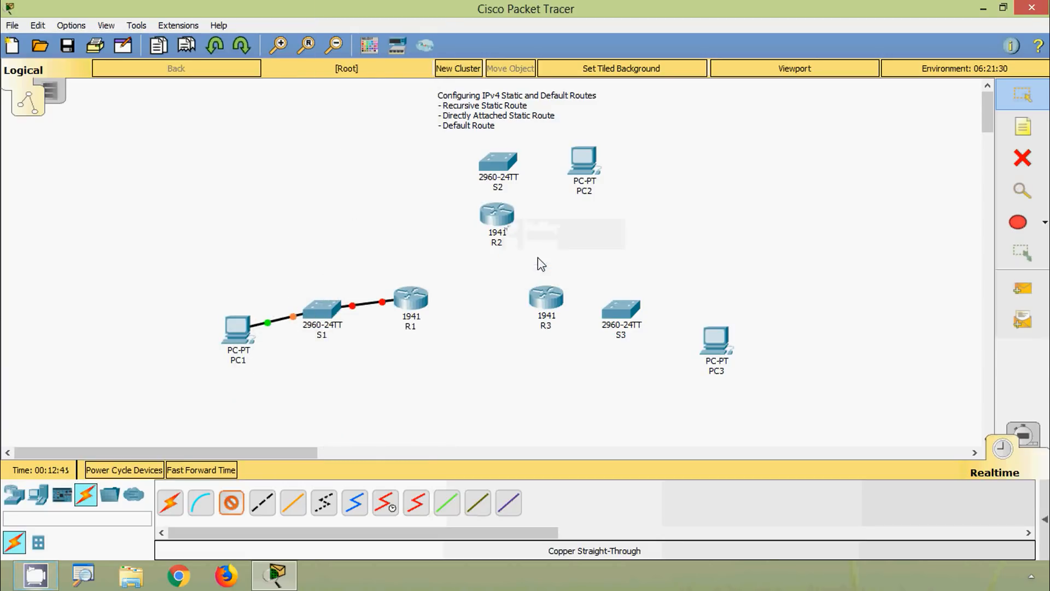
click(499, 164)
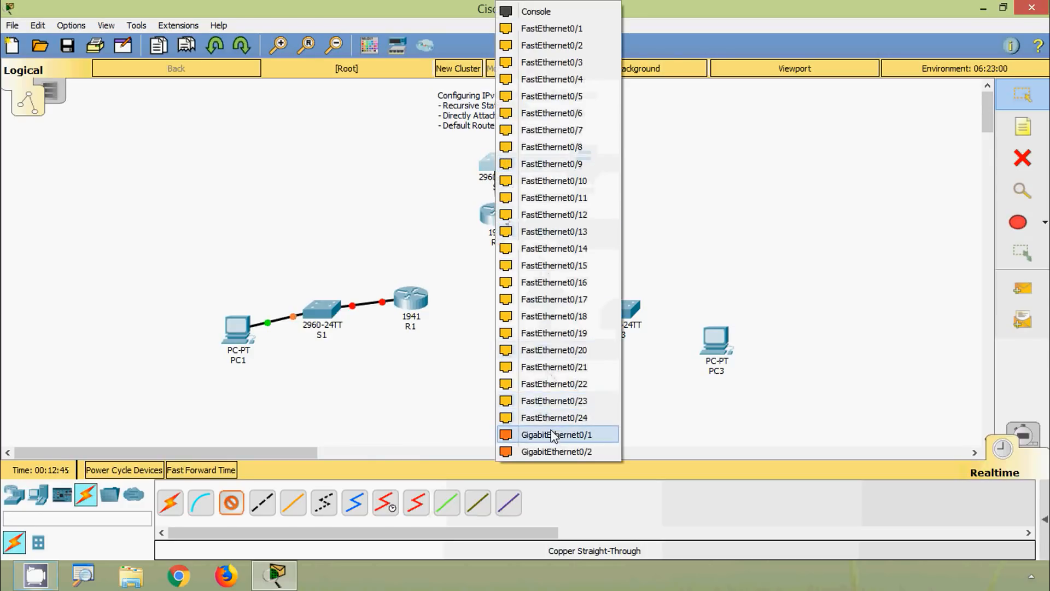
click(553, 435)
Connect S2 FastEthernet0/1 to PC2 FastEthernet0 with a Copper Straight-Through cable
click(499, 164)
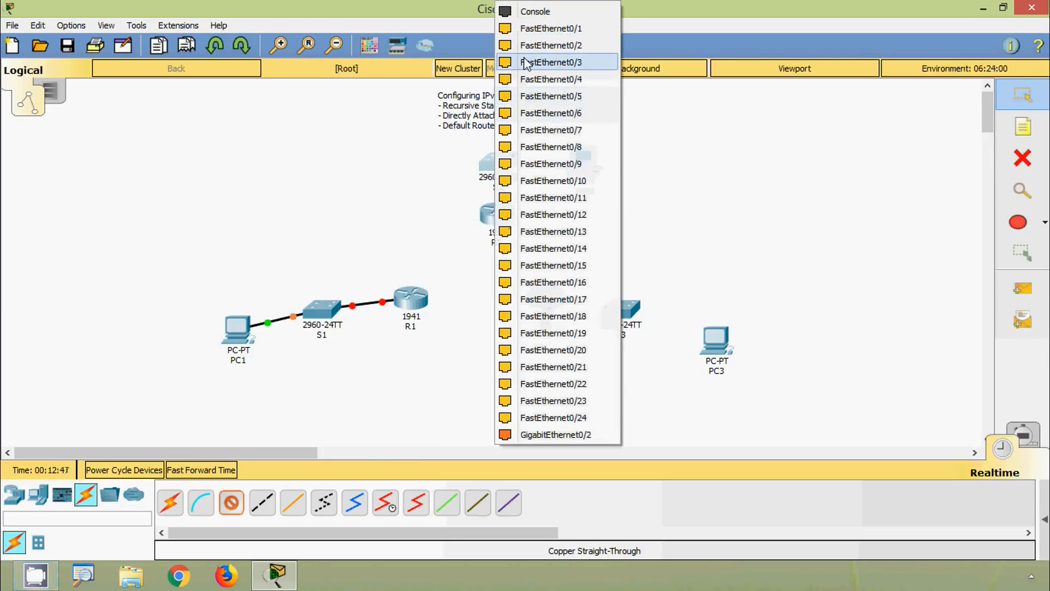
click(534, 29)
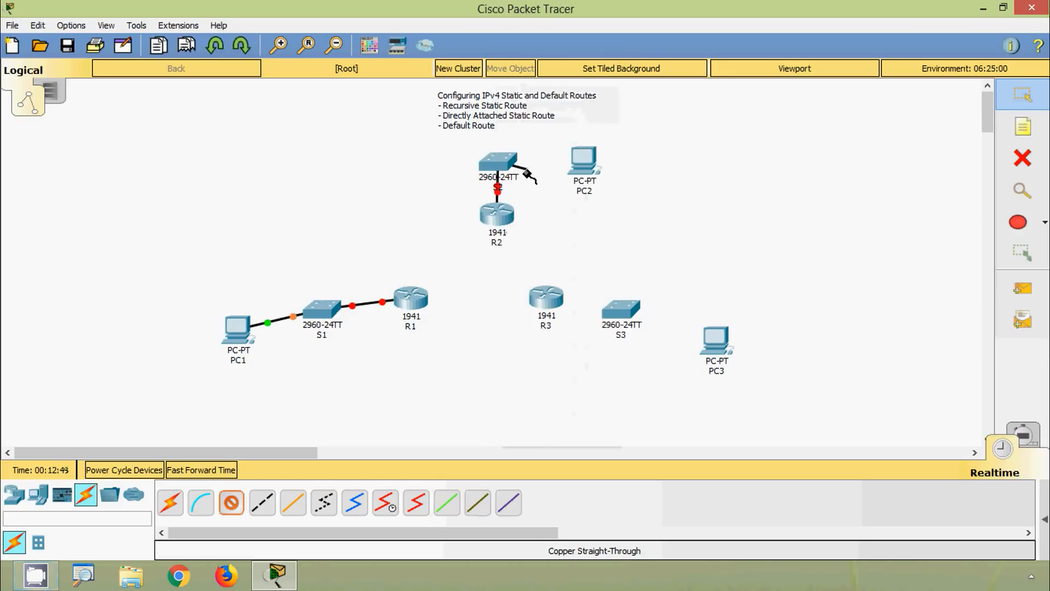
click(579, 166)
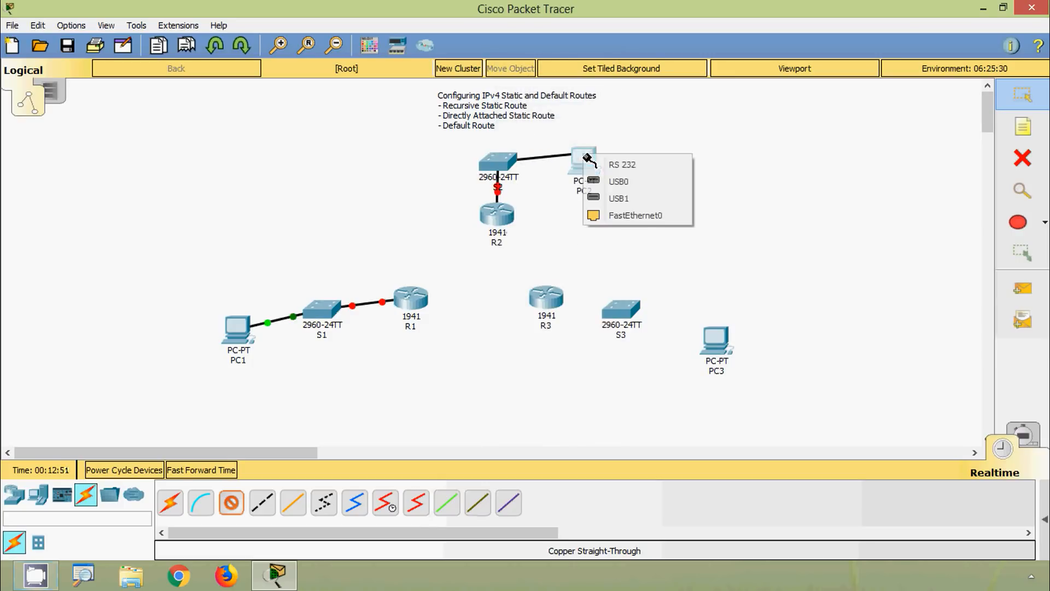
click(613, 214)
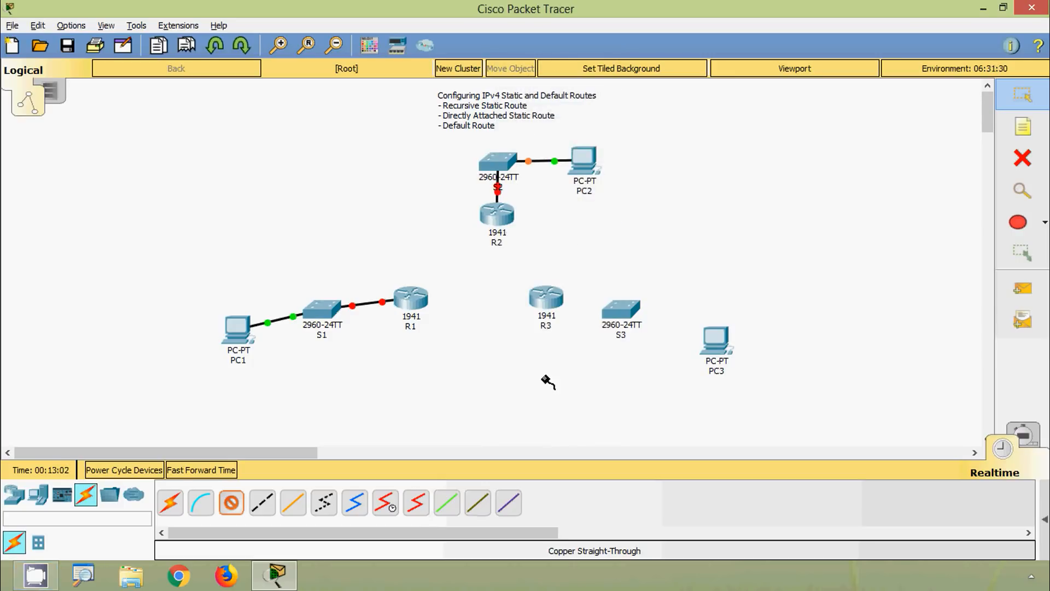
Connect R3 GigabitEthernet0/0 to S3 GigabitEthernet0/1 with a Copper Straight-Through cable
click(546, 300)
click(579, 341)
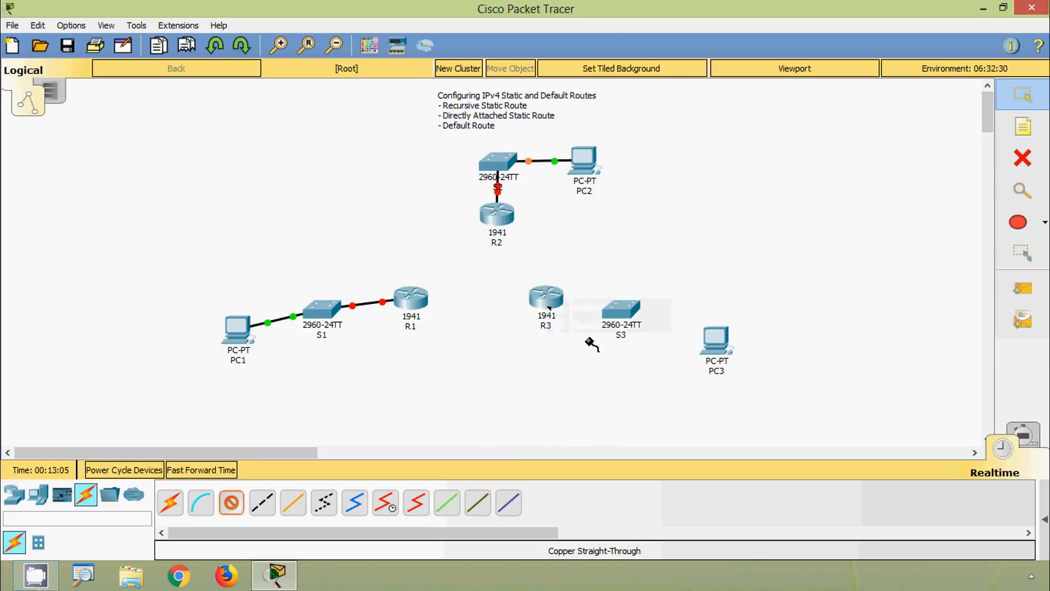
click(618, 313)
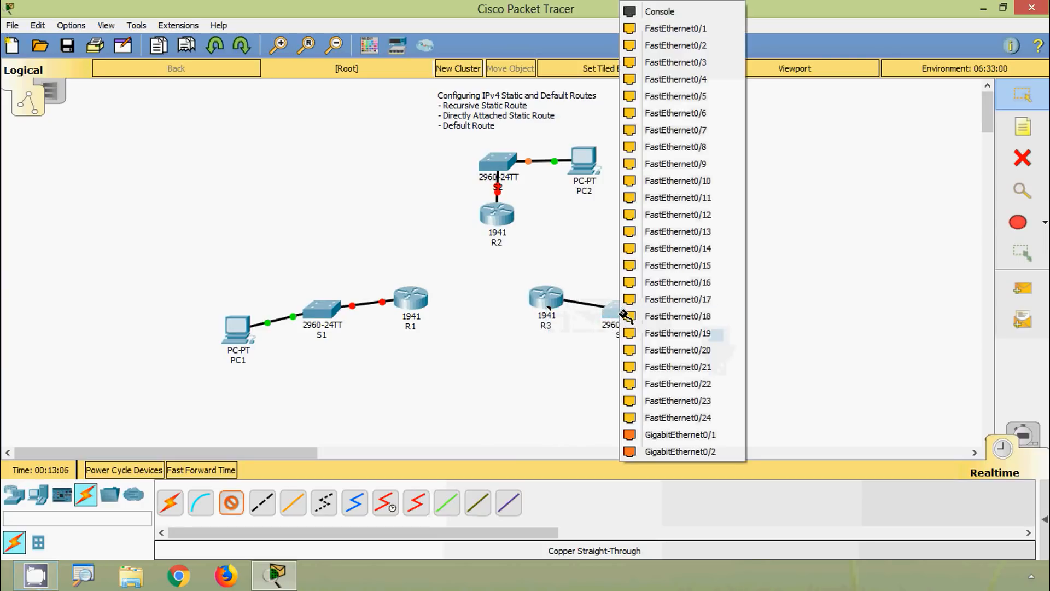
click(656, 433)
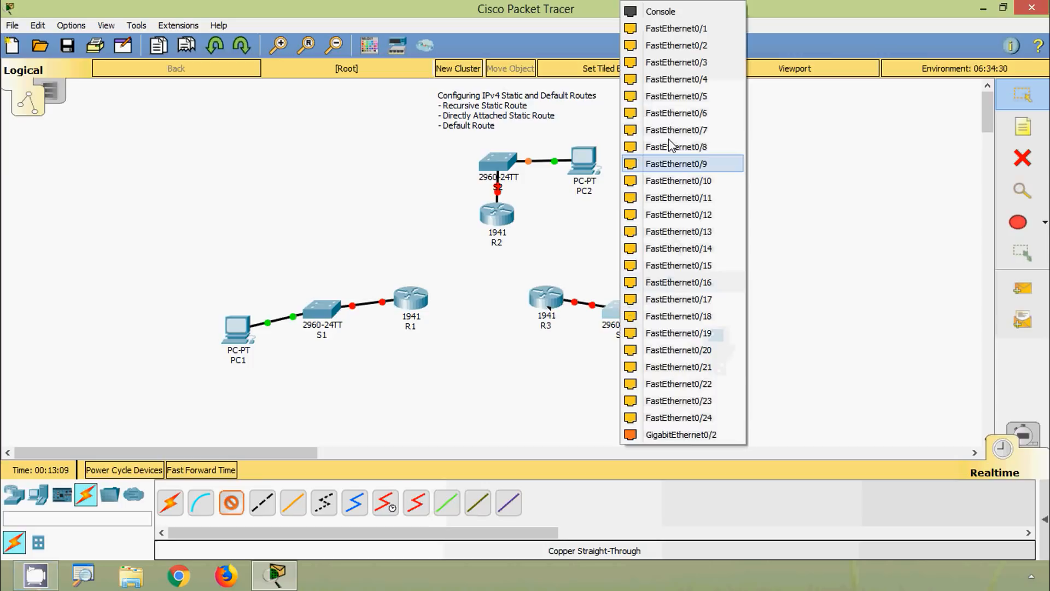
Connect S3 FastEthernet0/1 to PC3 FastEthernet0 with a Copper Straight-Through cable
click(667, 29)
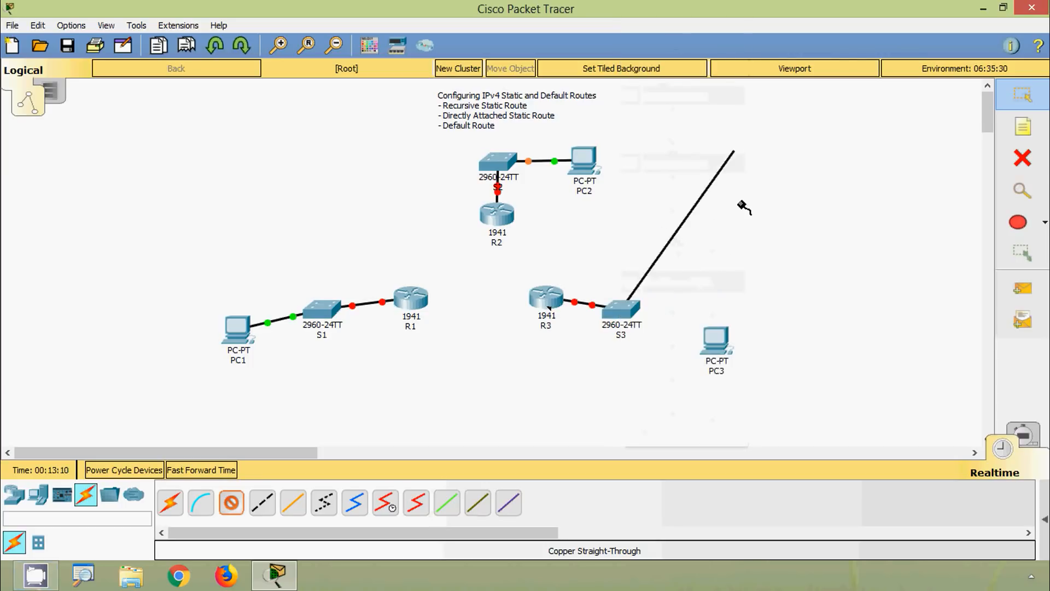
click(715, 338)
click(743, 399)
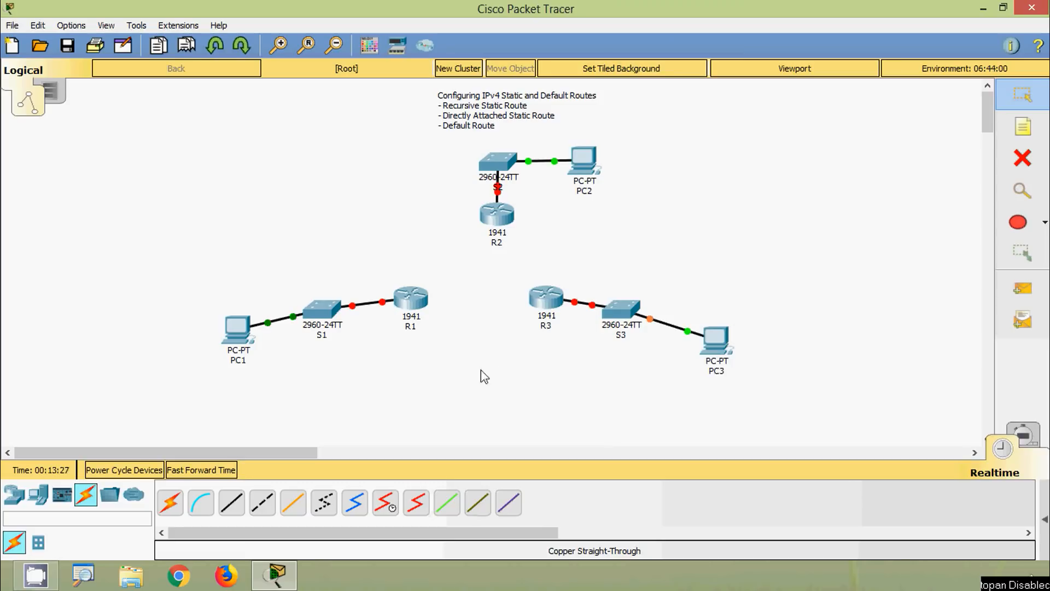
Install an HWIC-2T serial module in the rightmost expansion slot of router R1 and close its device window
click(409, 299)
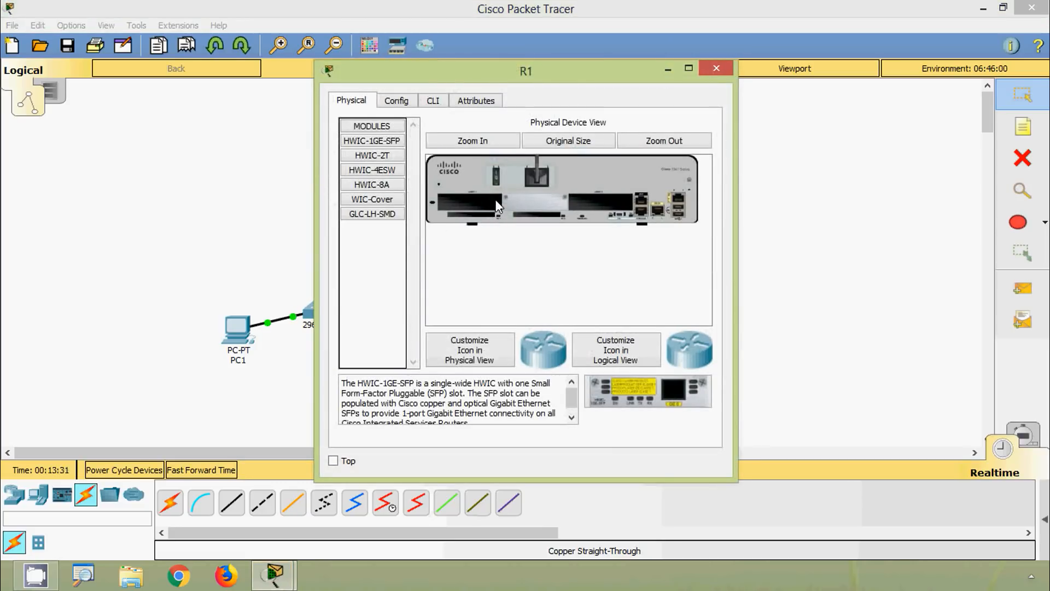
click(374, 157)
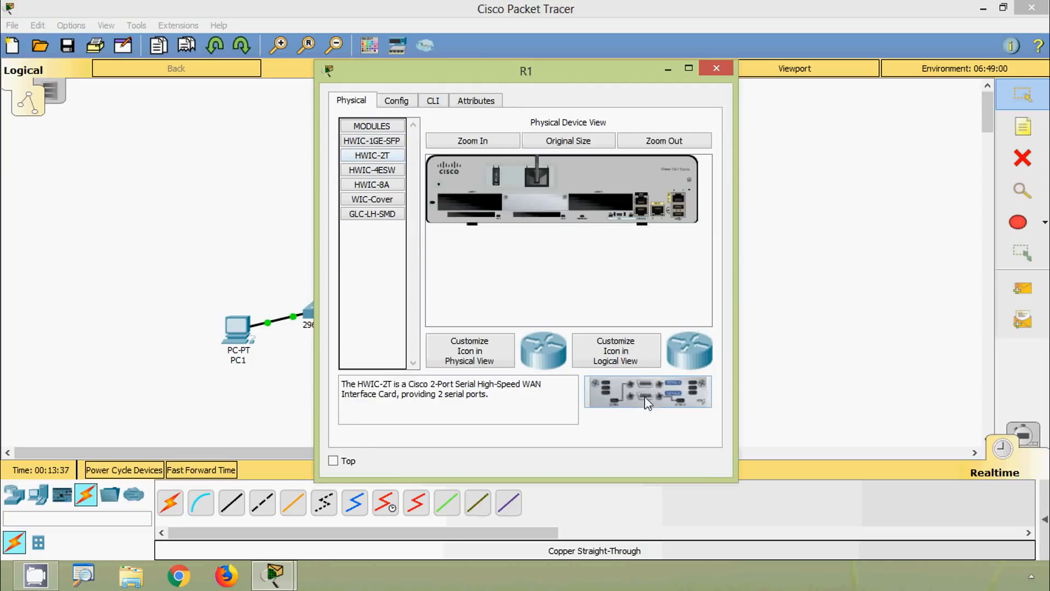
drag(650, 402, 583, 215)
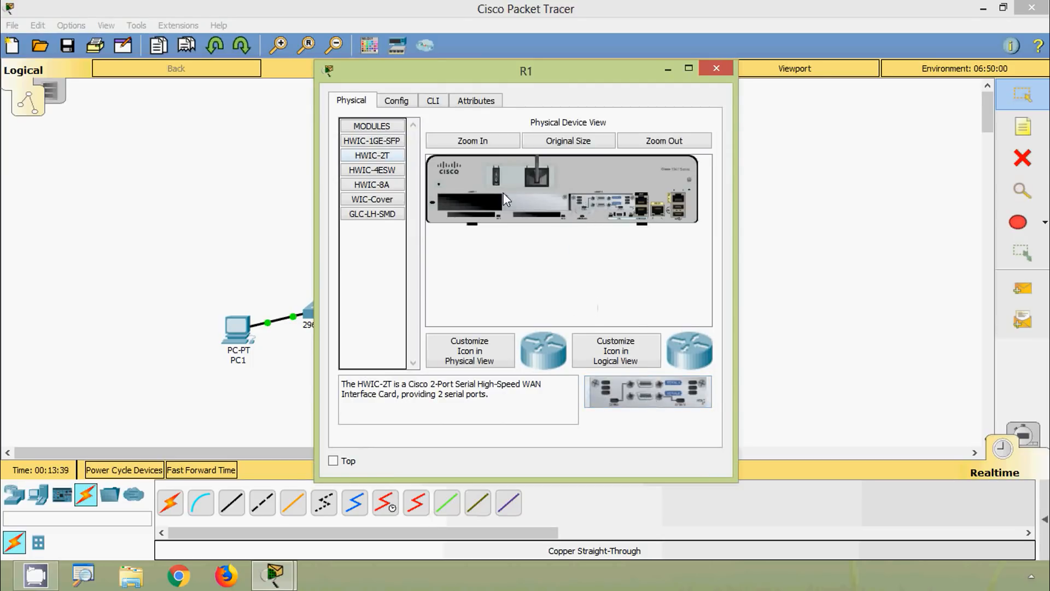
click(717, 69)
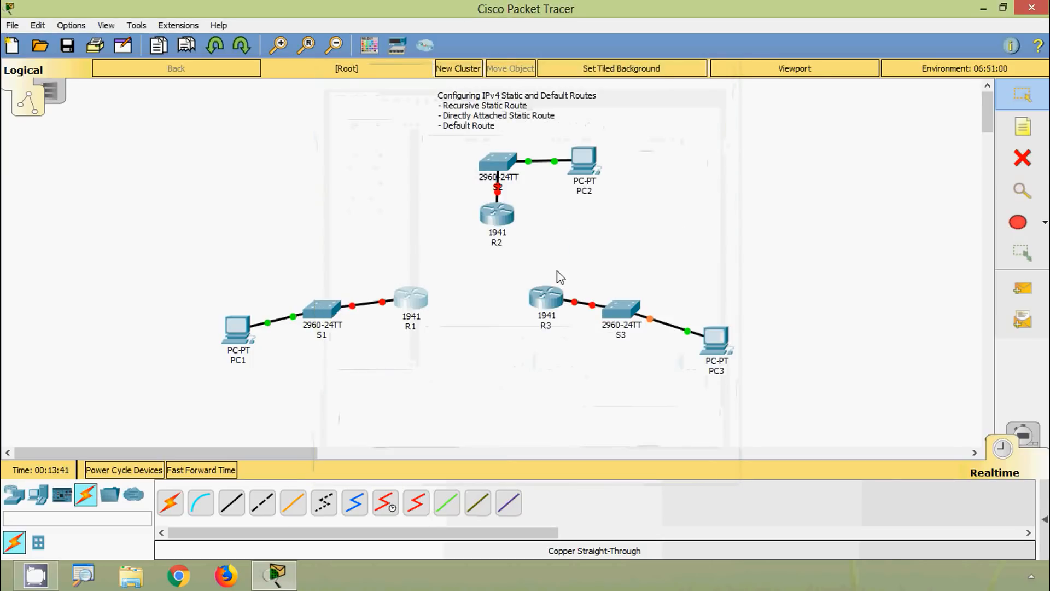
Install an HWIC-2T serial module in the rightmost expansion slot of router R2 and close its device window
click(499, 218)
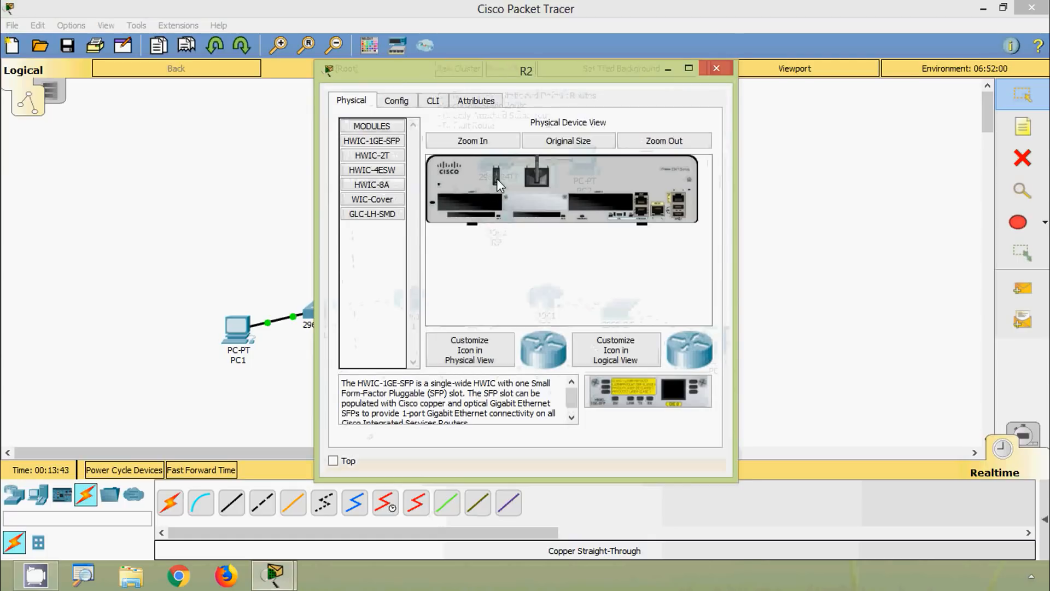
click(383, 156)
drag(616, 383, 602, 204)
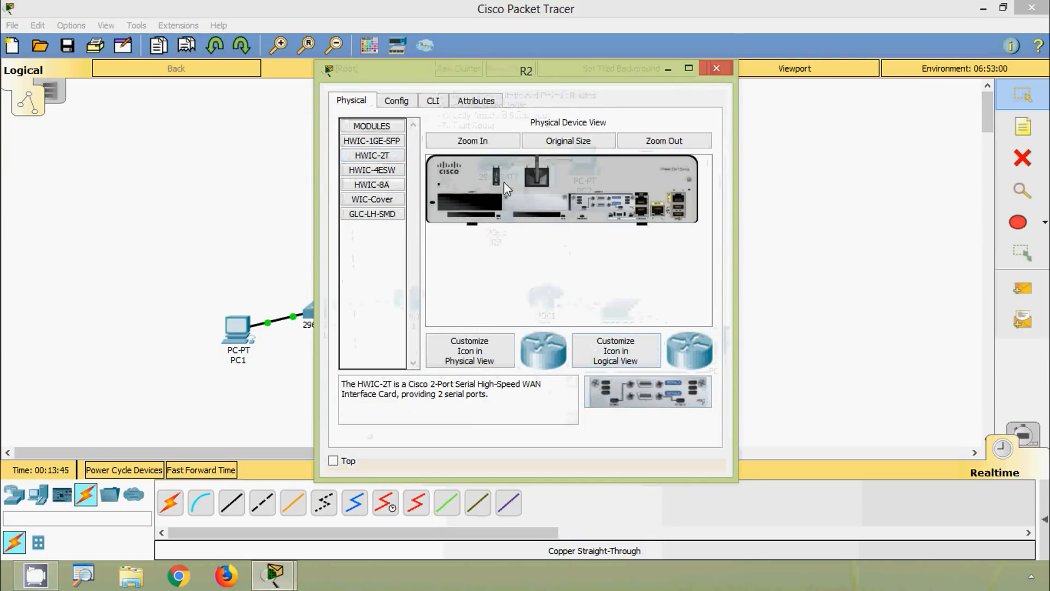
click(717, 69)
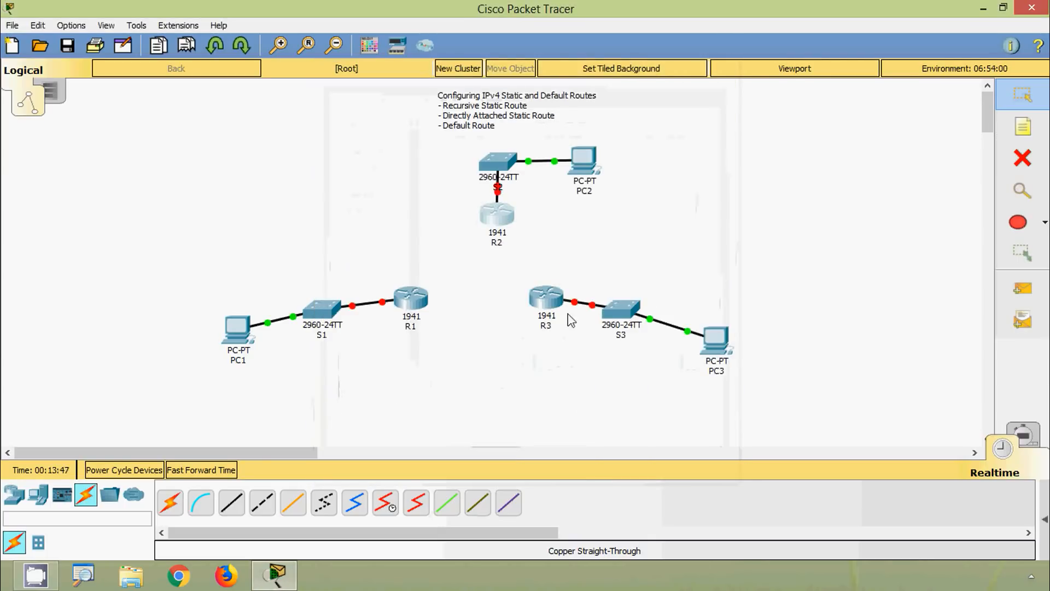
Power off router R3, install an HWIC-2T module in its rightmost expansion slot, and power it back on
click(545, 300)
click(348, 156)
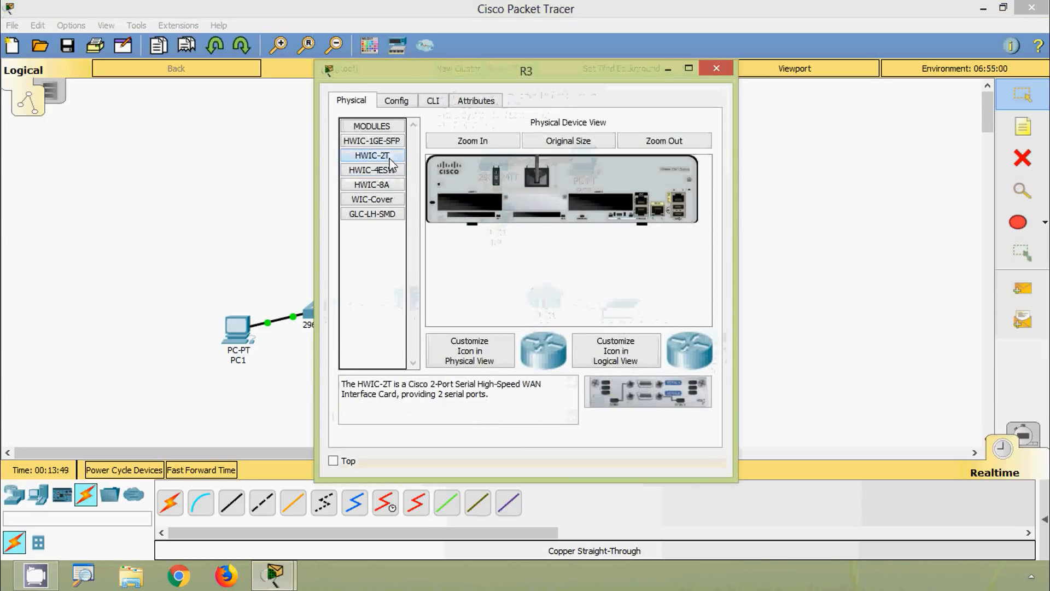
click(496, 176)
drag(637, 384, 592, 204)
click(495, 180)
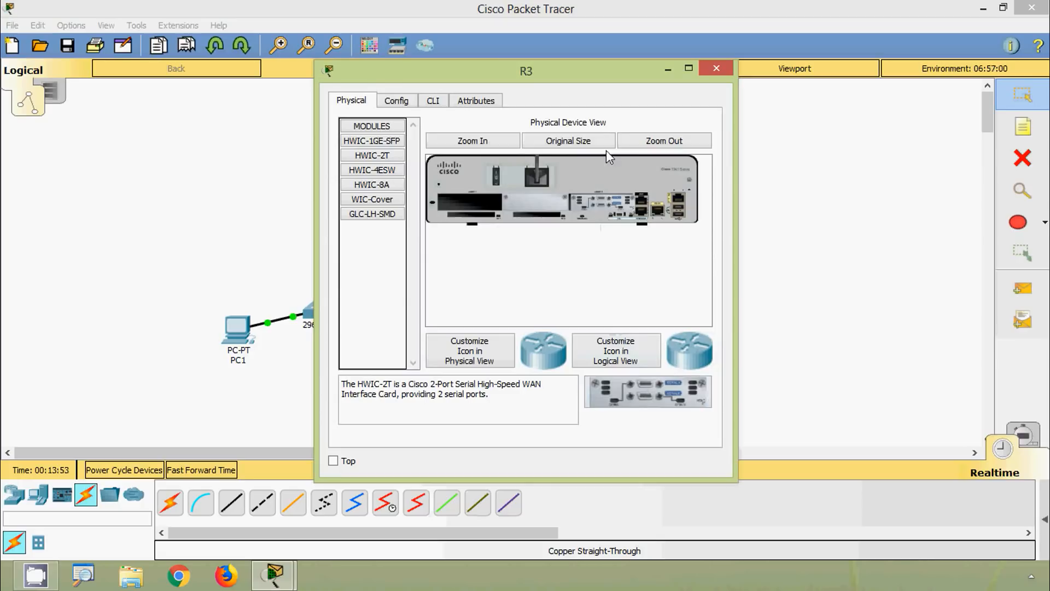
click(716, 68)
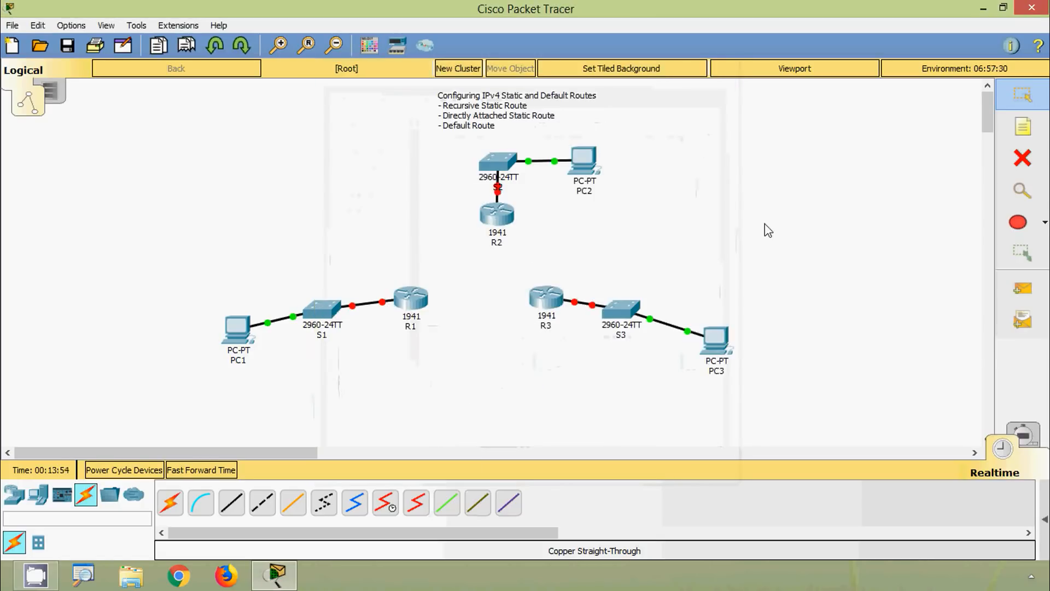
Connect R1 Serial0/0/0 to R2 Serial0/0/0 with a Serial DCE cable
click(387, 506)
click(411, 301)
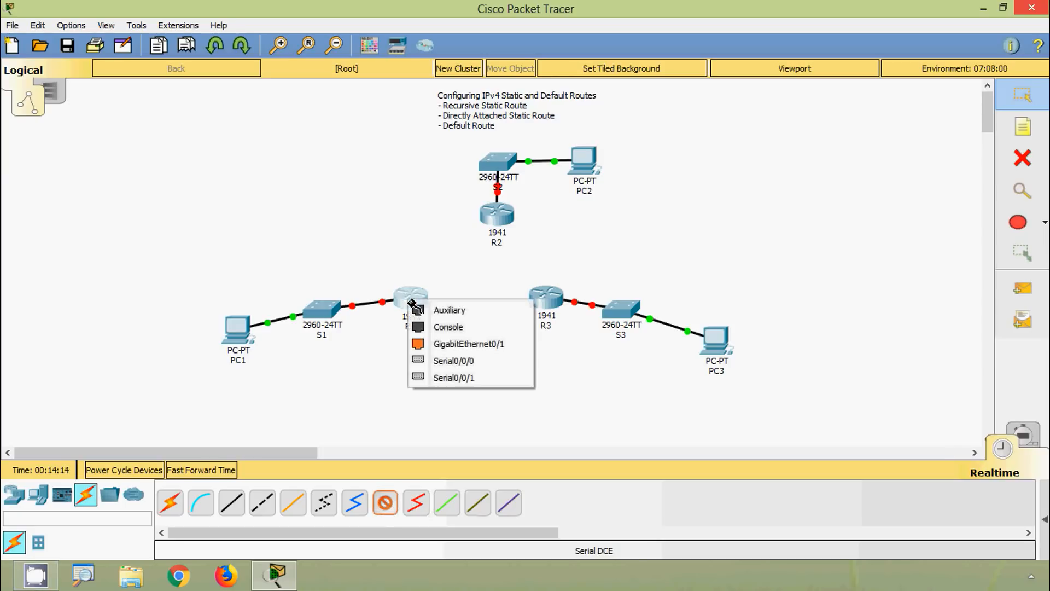
click(438, 360)
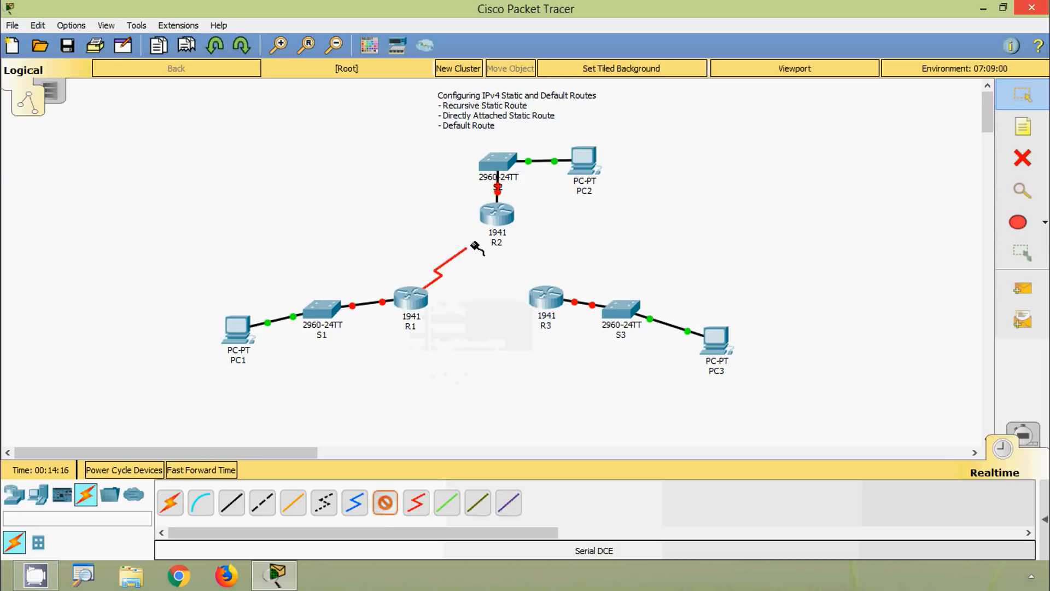
click(496, 219)
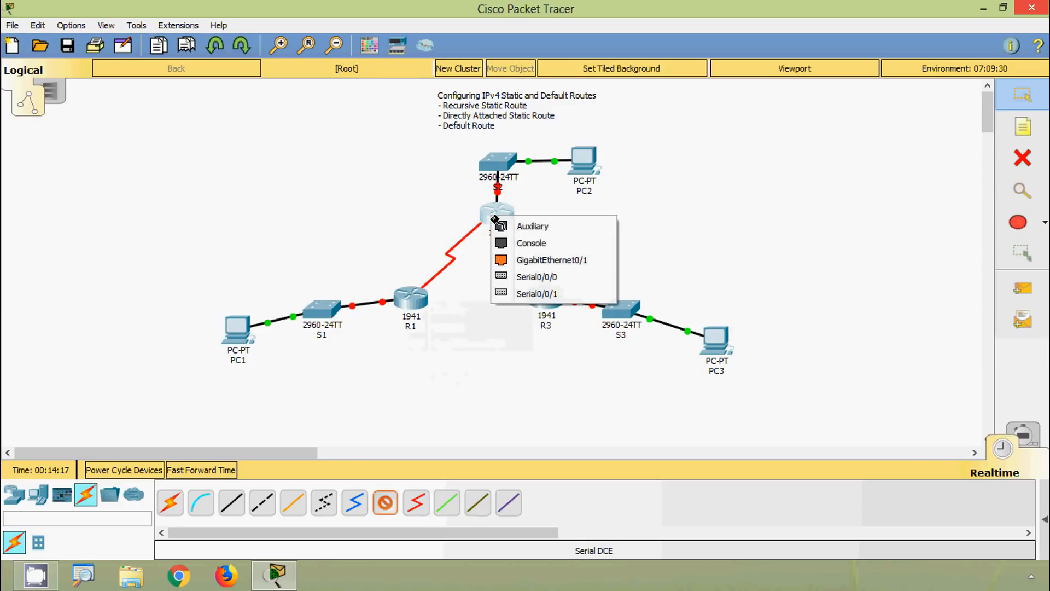
click(536, 278)
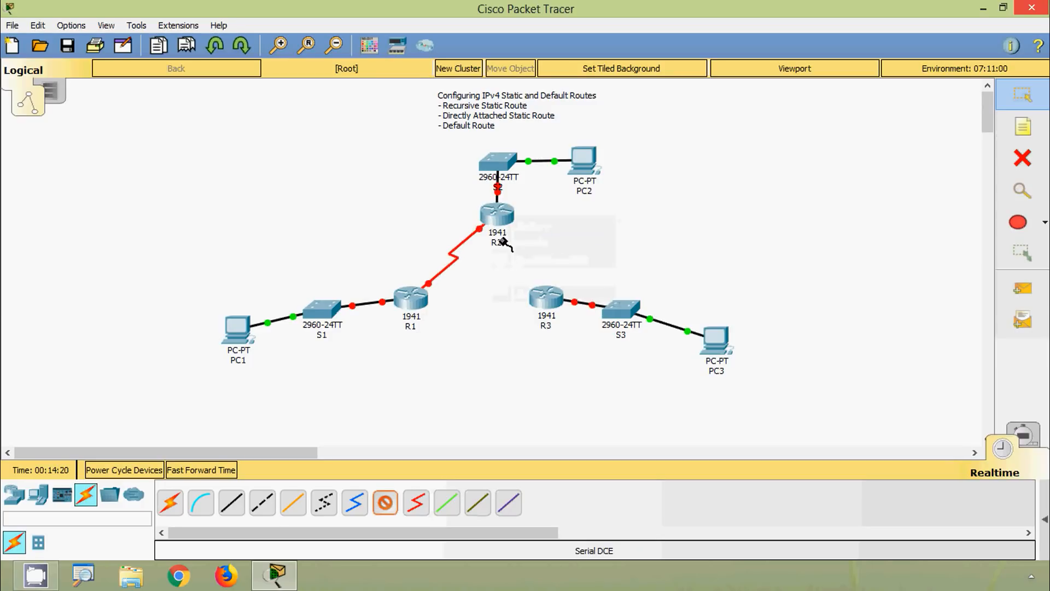
Connect R2 Serial0/0/1 to R3 Serial0/0/1 with a Serial DCE cable
click(501, 217)
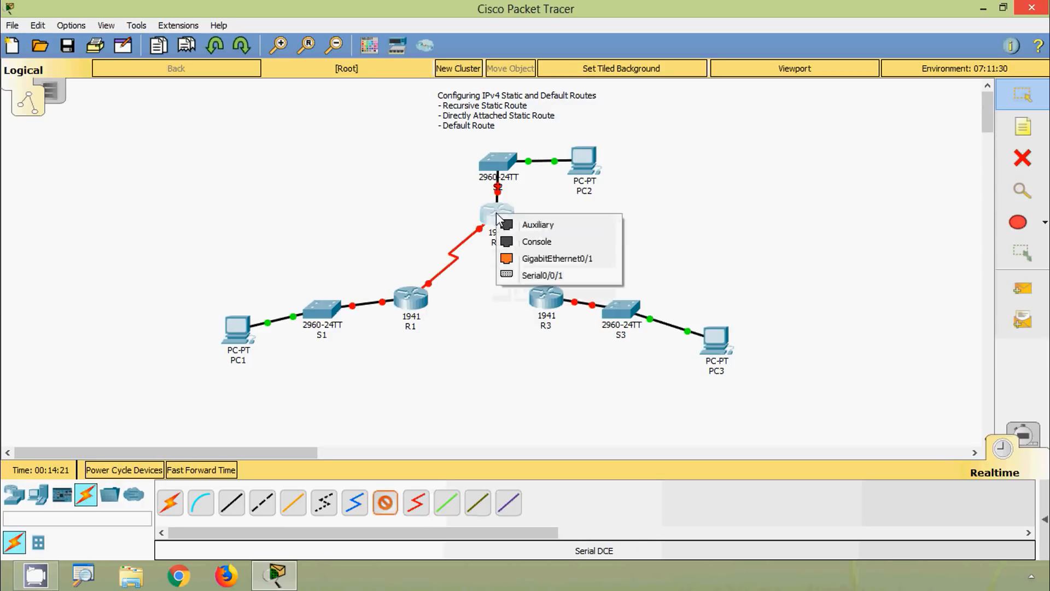
click(531, 278)
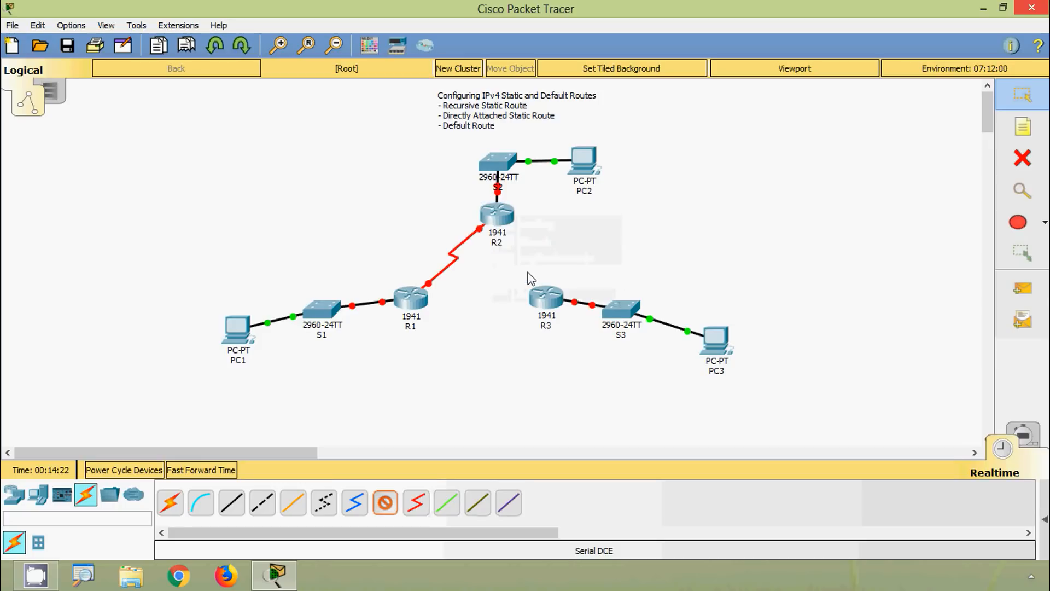
click(548, 300)
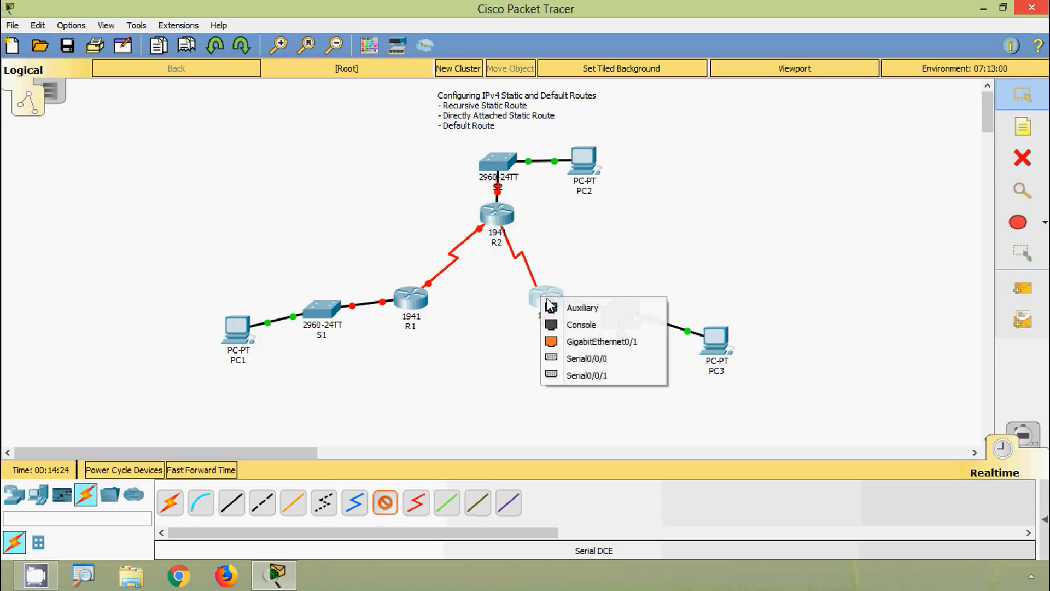
click(575, 375)
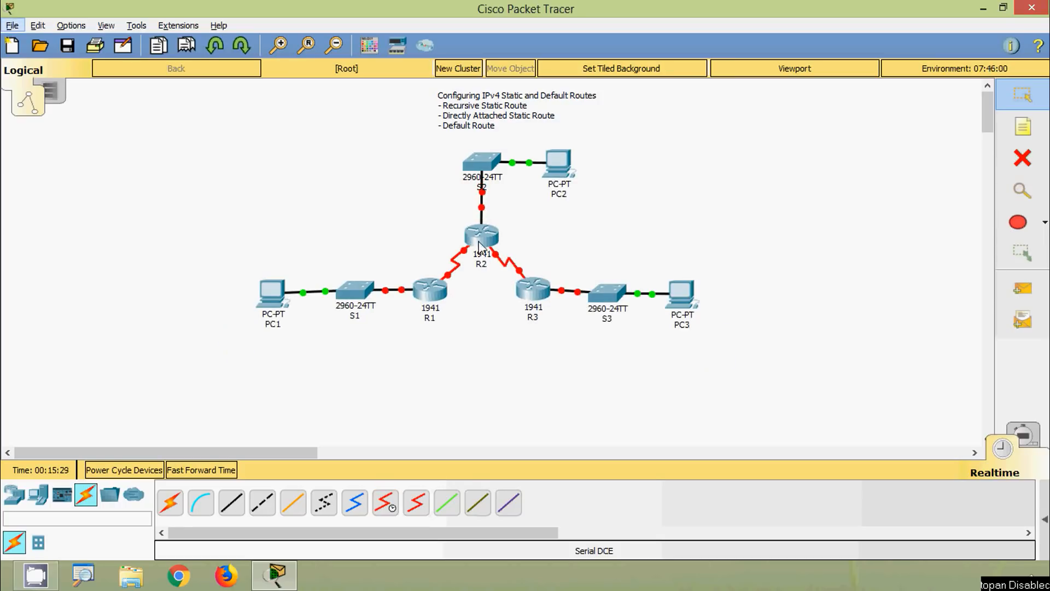
Add a note reading "G 0/0" beside R2's end of its link to S2
click(1023, 127)
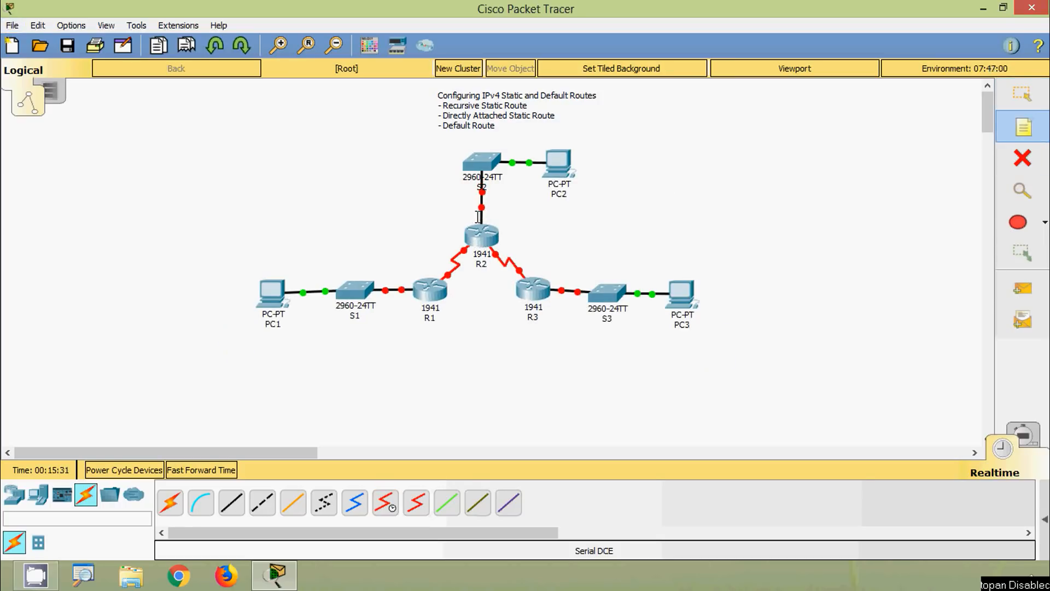
click(458, 209)
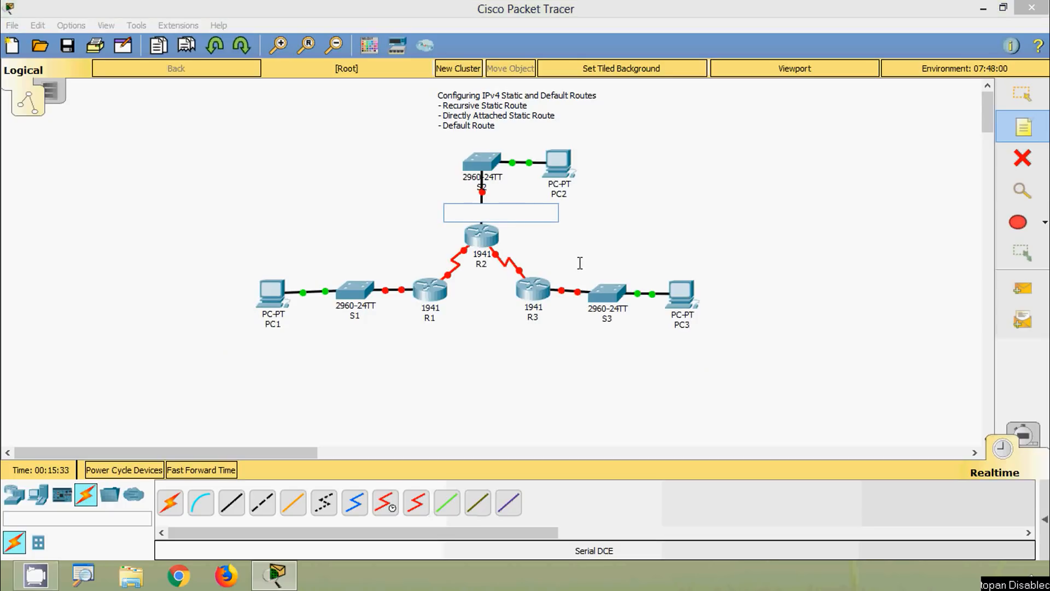
text(G 0/0)
key(Escape)
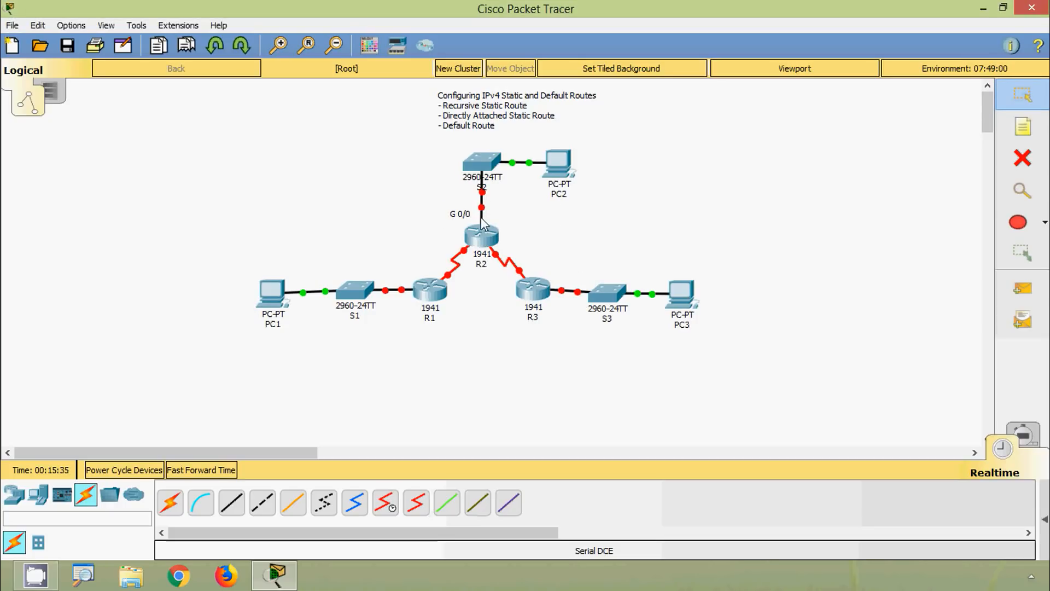
drag(464, 215, 464, 211)
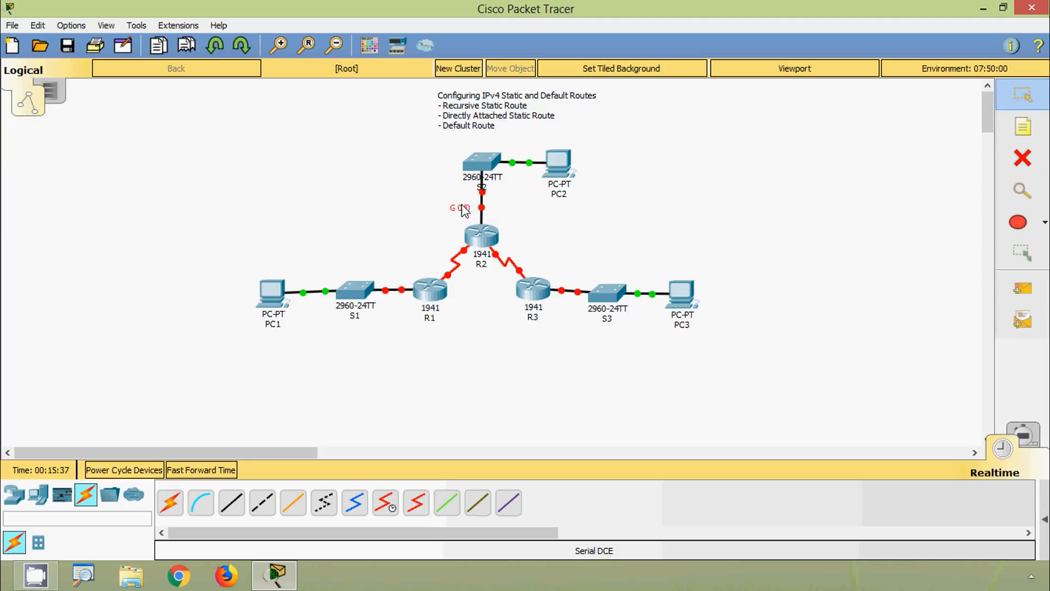
Duplicate the G 0/0 note beside the switch-side interfaces of R1 and R3, and shift S3 and PC3 slightly outward
key(ctrl+c)
key(ctrl+v)
drag(456, 168, 399, 276)
key(ctrl+v)
drag(465, 177, 611, 293)
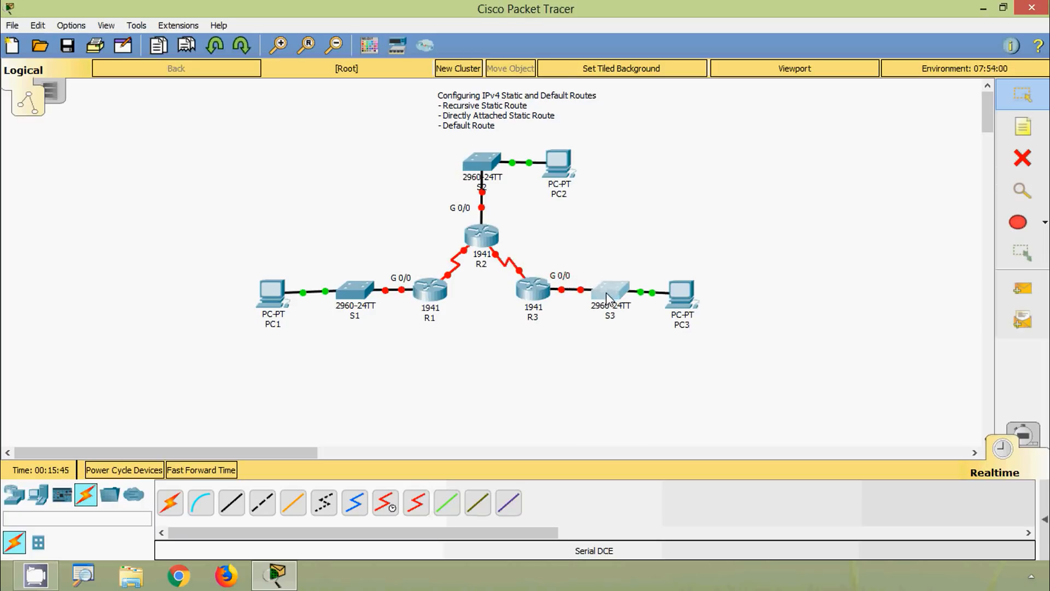
drag(682, 299, 693, 298)
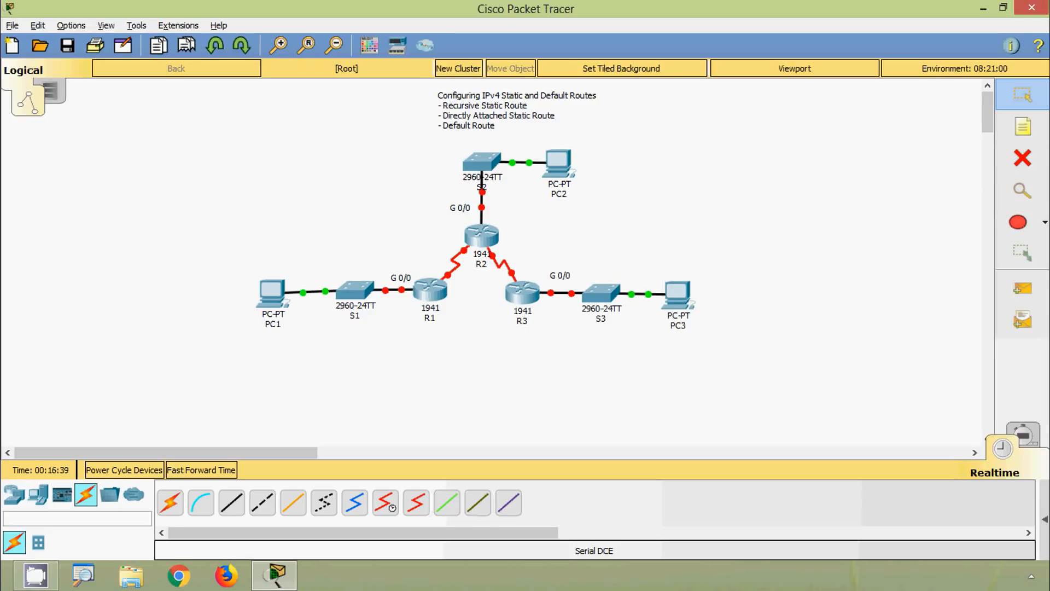
Label both ends of the serial link between R1 and R2 with "S 0/0/0" notes
key(n)
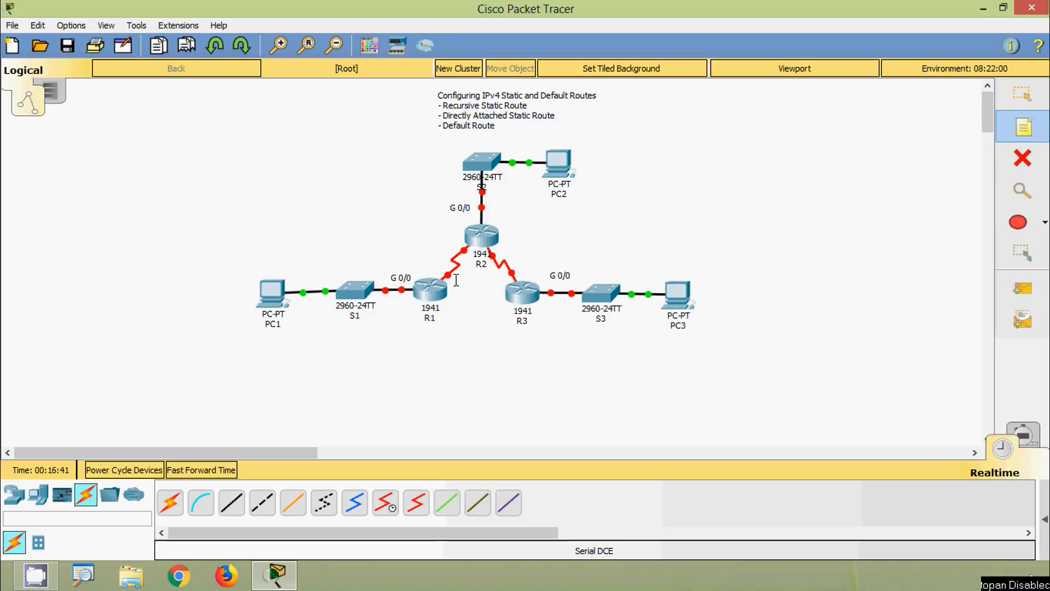
click(436, 243)
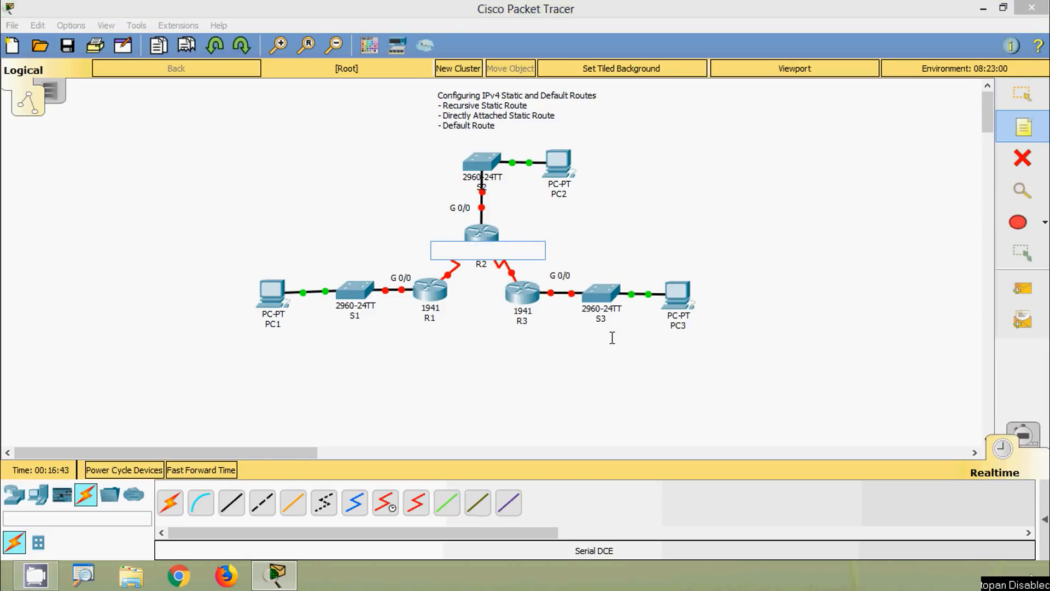
text(S 0/0/0)
click(542, 360)
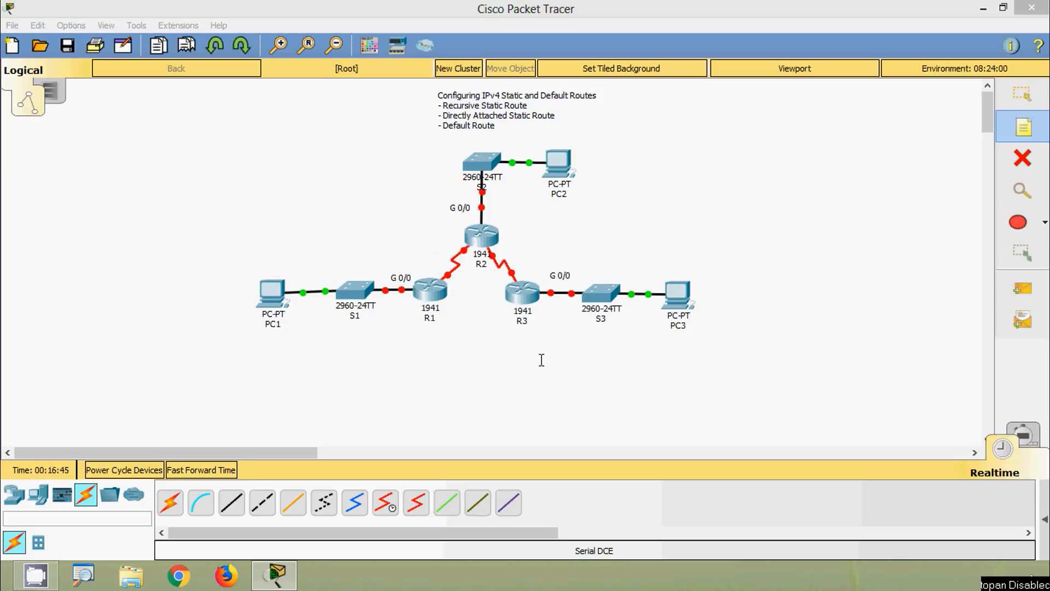
key(Escape)
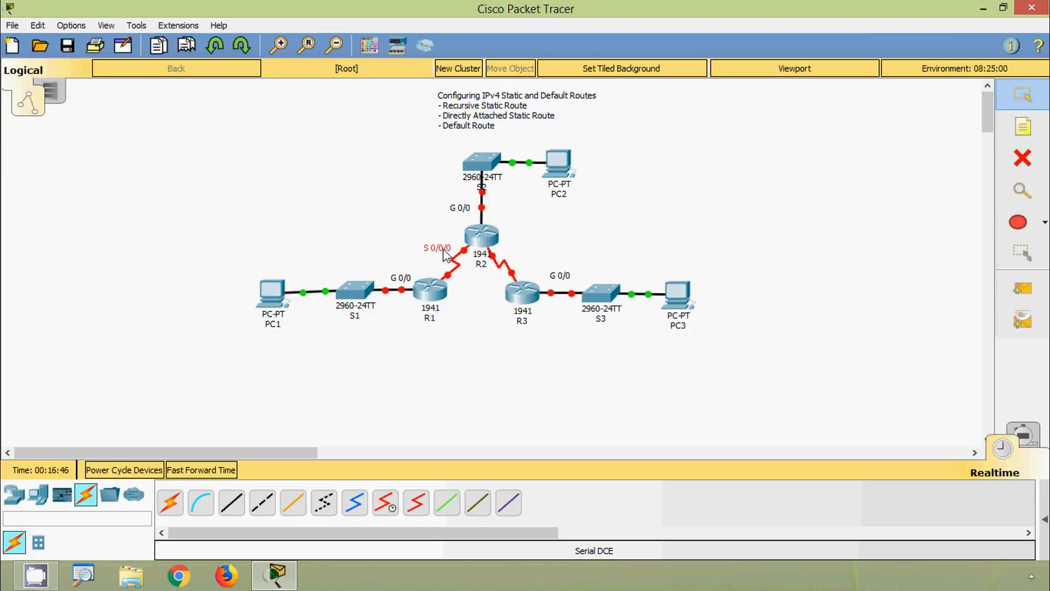
drag(445, 249, 428, 267)
Label both ends of the serial link between R2 and R3 with "S 0/0/1" notes
click(1022, 127)
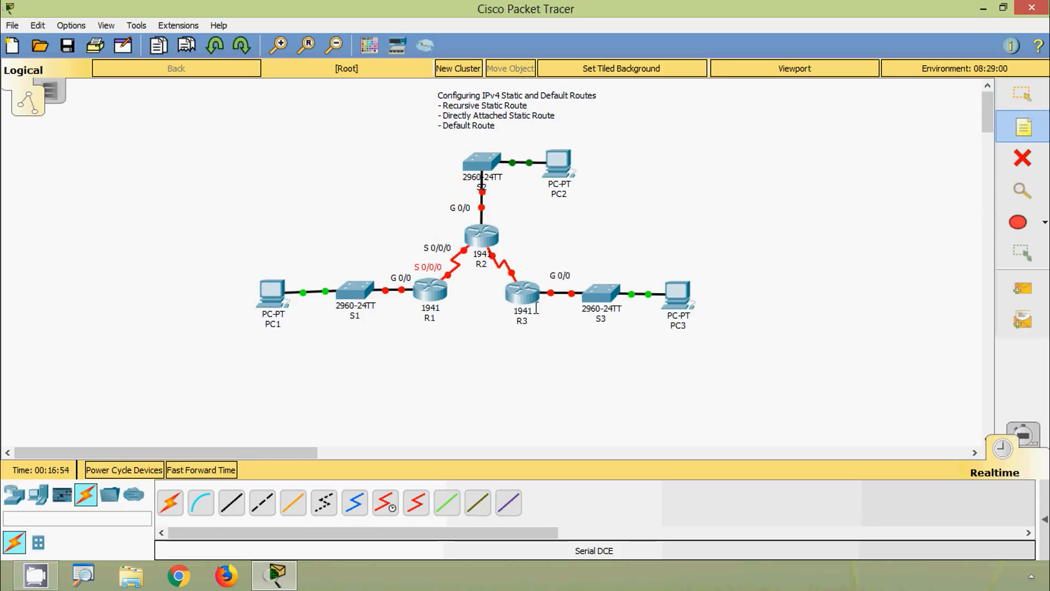
click(510, 250)
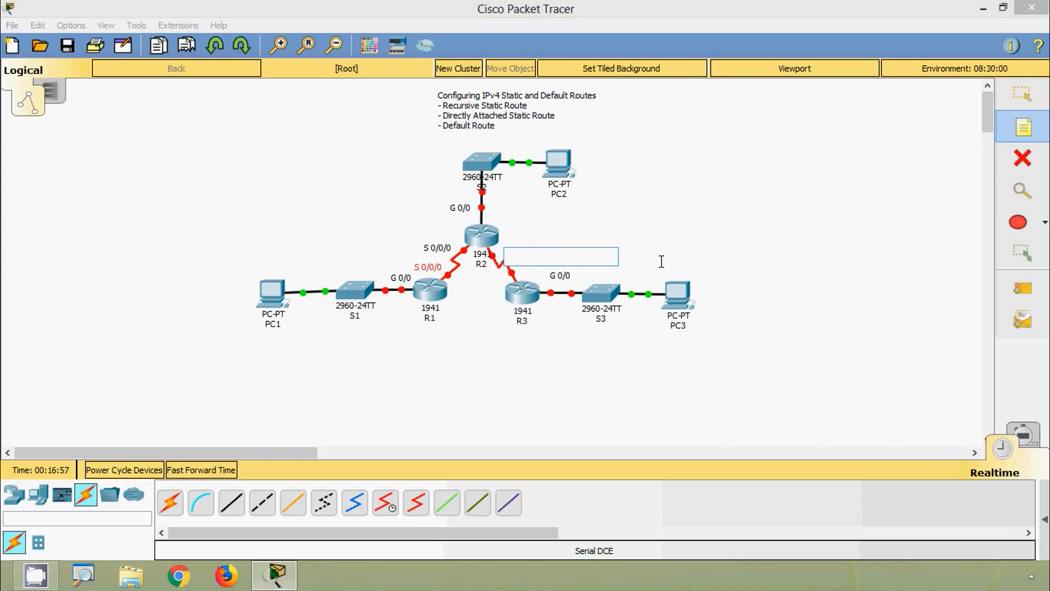
text(SA)
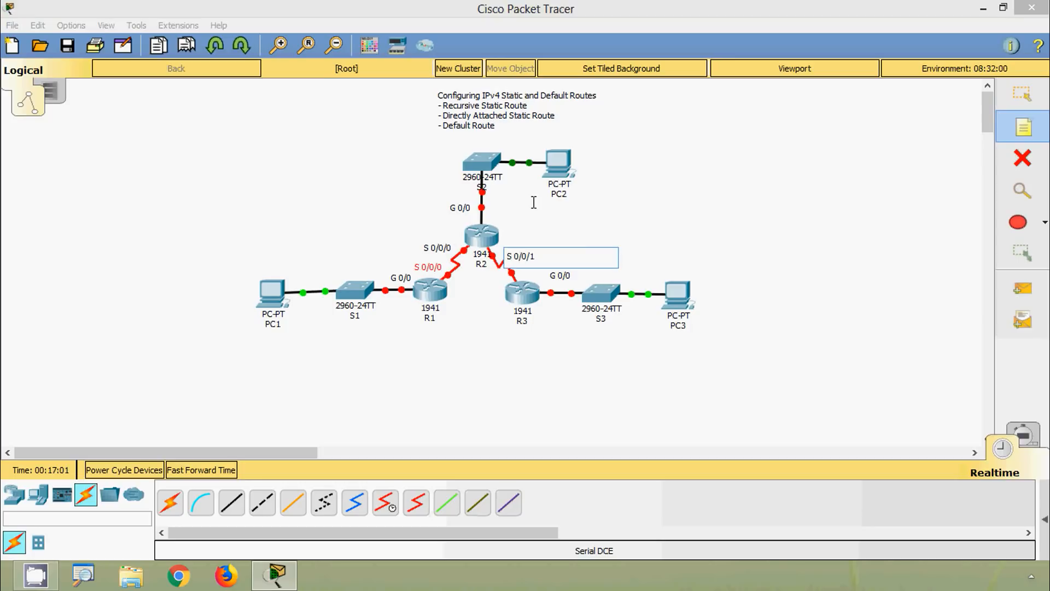
key(Escape)
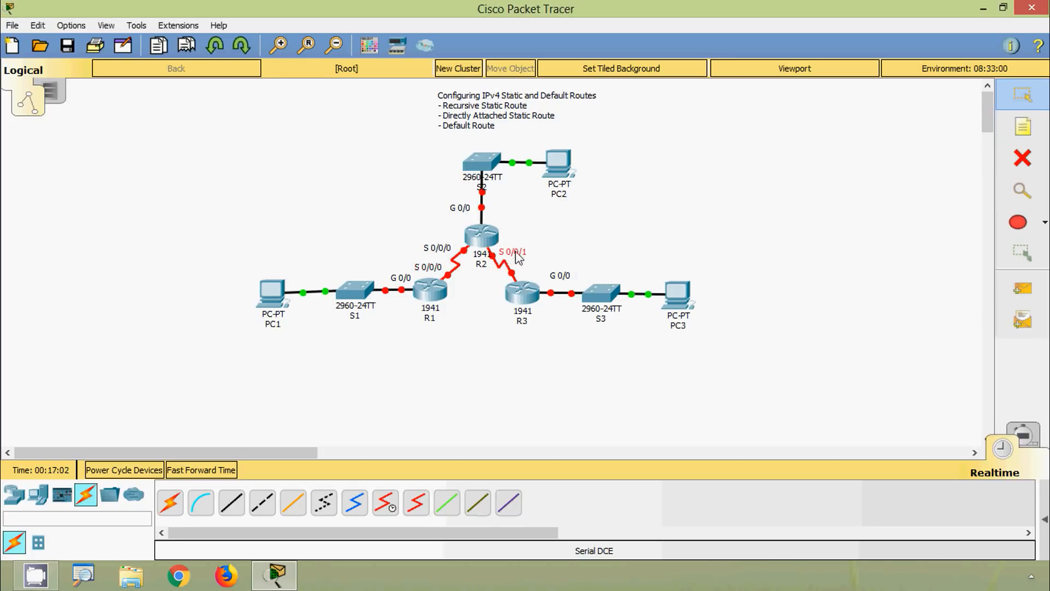
drag(516, 252, 533, 275)
key(ctrl+c)
key(ctrl+v)
click(654, 255)
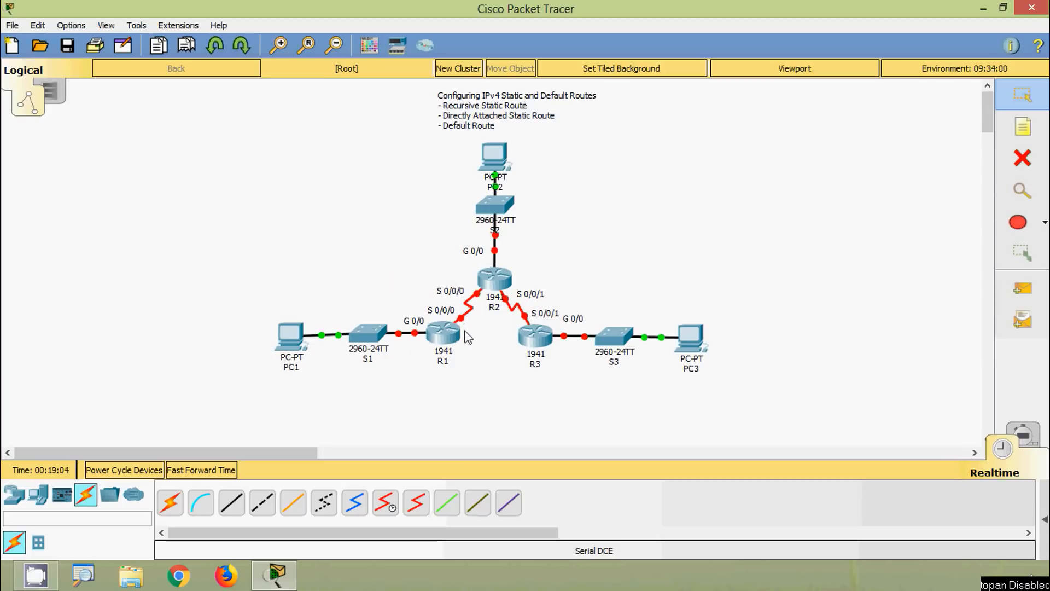
Start drawing shapes and set the fill to a light pink that is also stored as a custom colour
click(1013, 230)
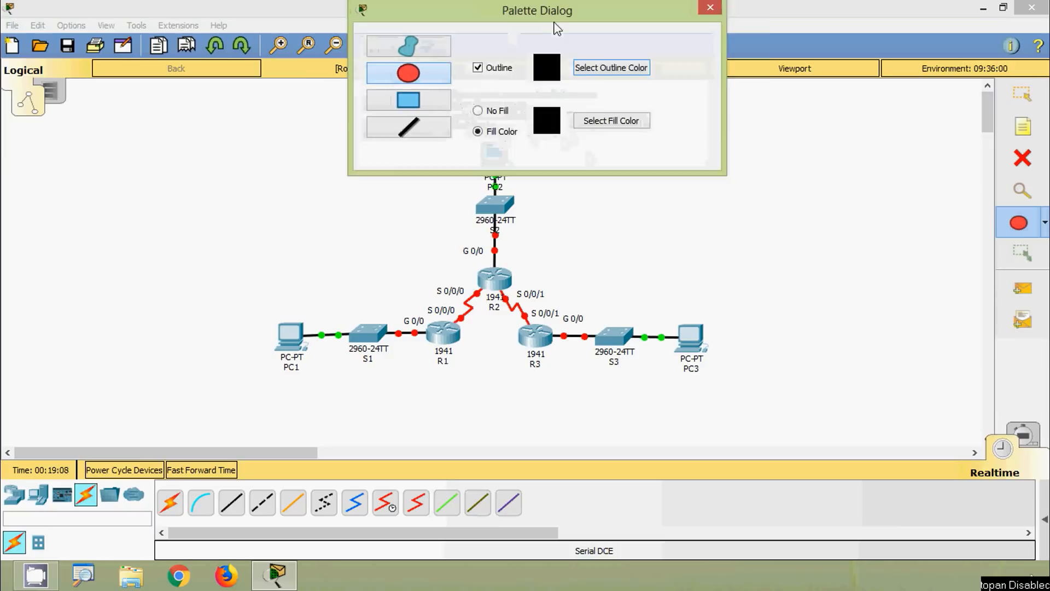
click(648, 128)
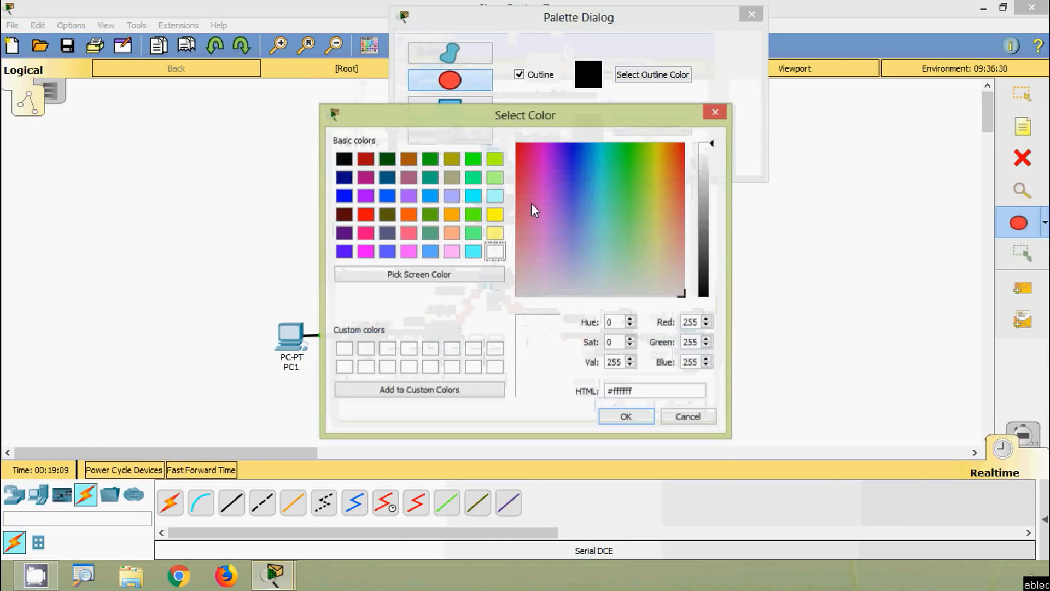
click(344, 348)
click(521, 233)
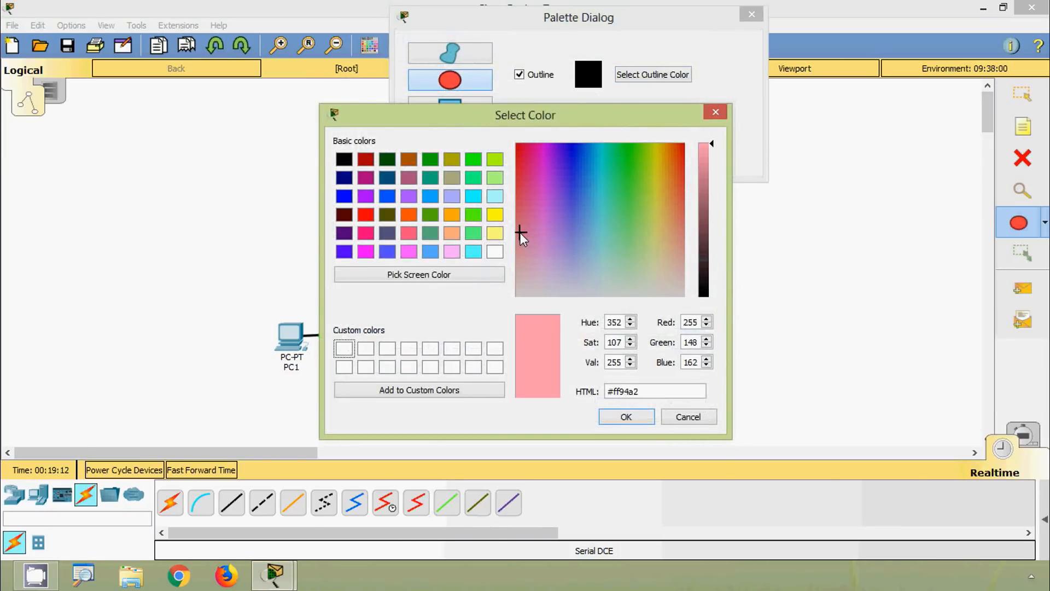
click(416, 389)
click(626, 416)
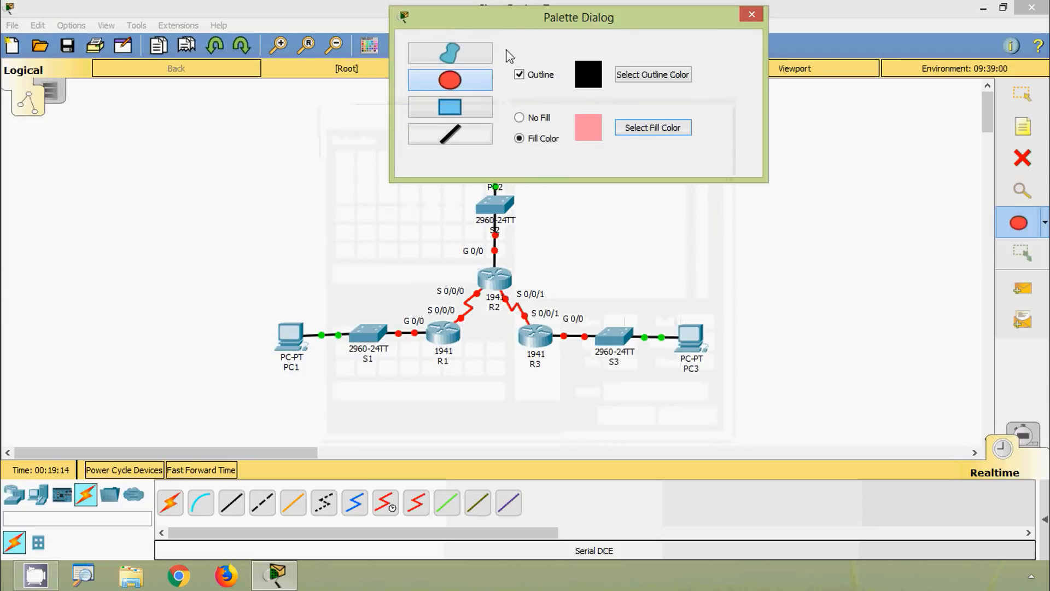
drag(509, 23, 703, 93)
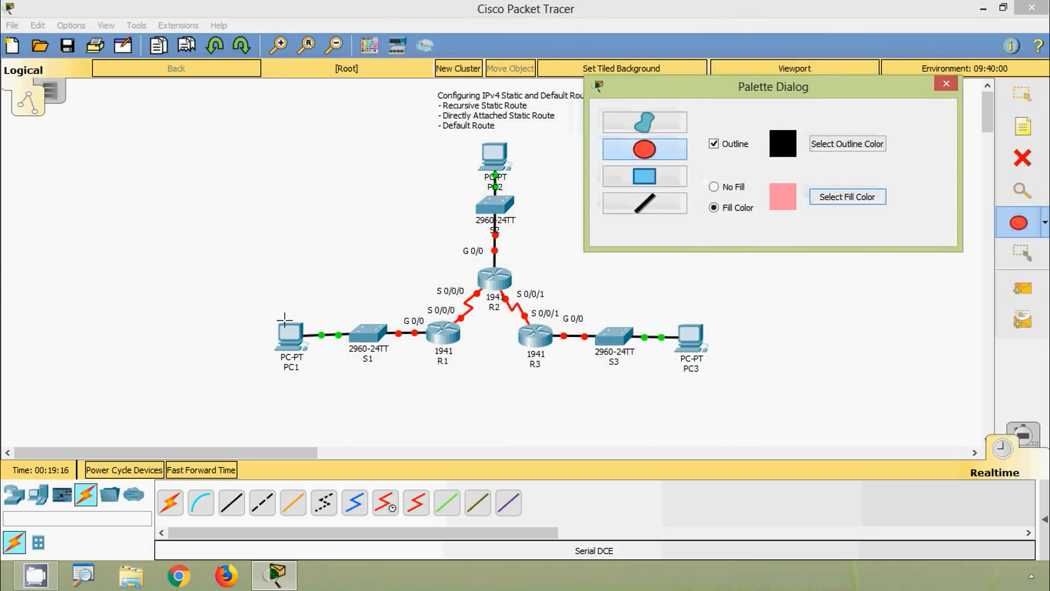
Draw a light pink rectangle behind PC1, S1 and the link up to R1
drag(270, 314, 353, 366)
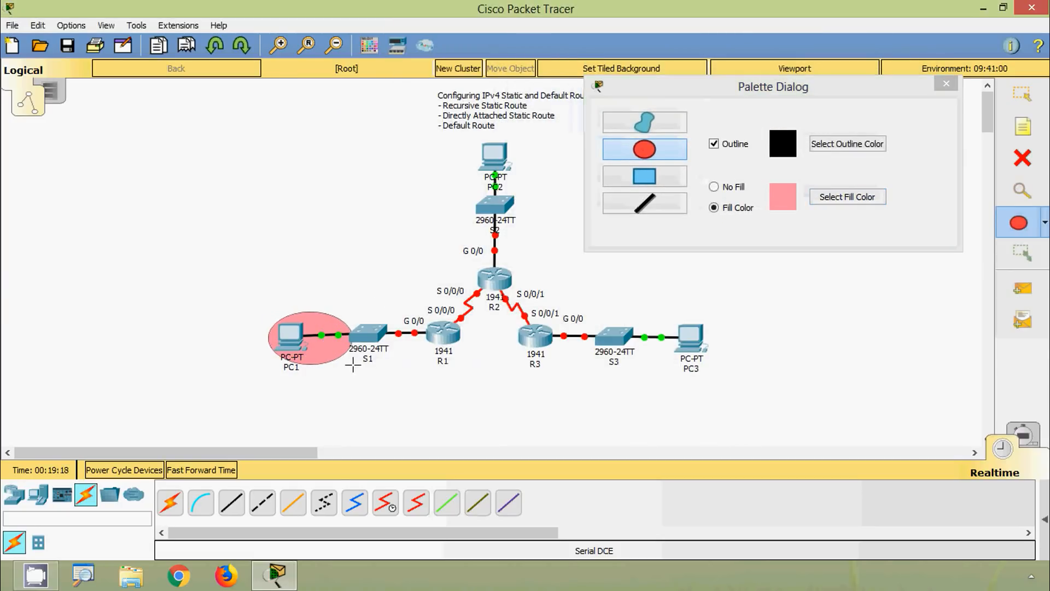
key(ctrl+z)
click(627, 174)
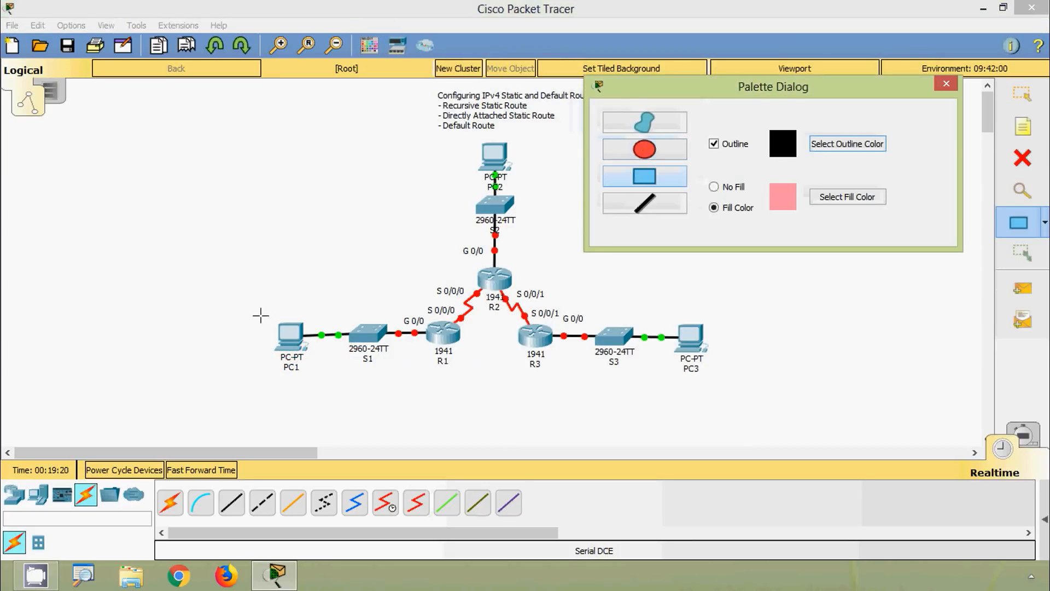
drag(270, 311, 426, 376)
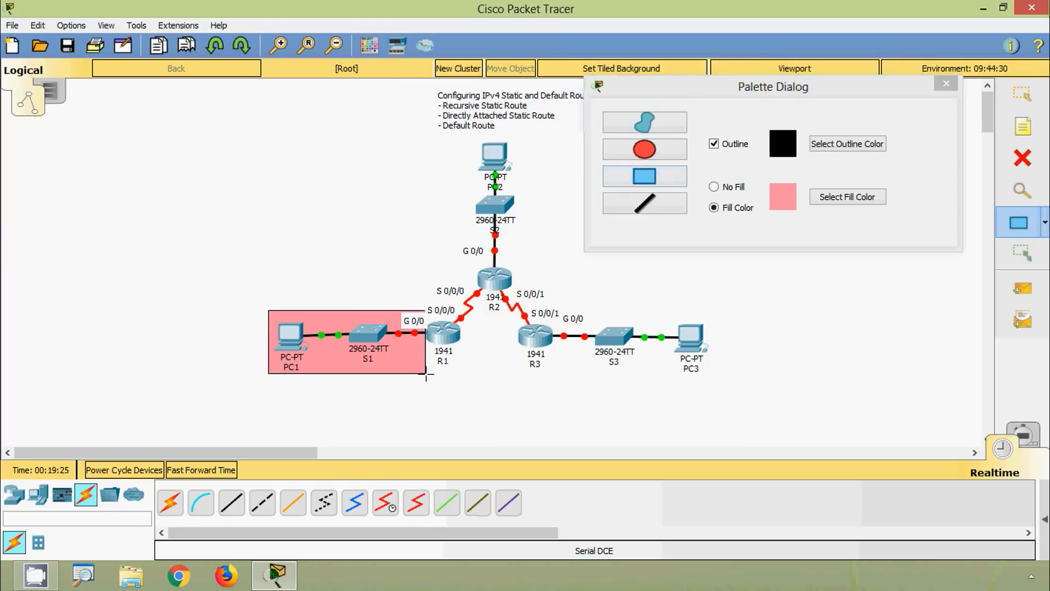
Store a light violet-blue custom fill colour and draw a rectangle with it behind PC2, S2 and the link down to R2
click(819, 198)
click(553, 243)
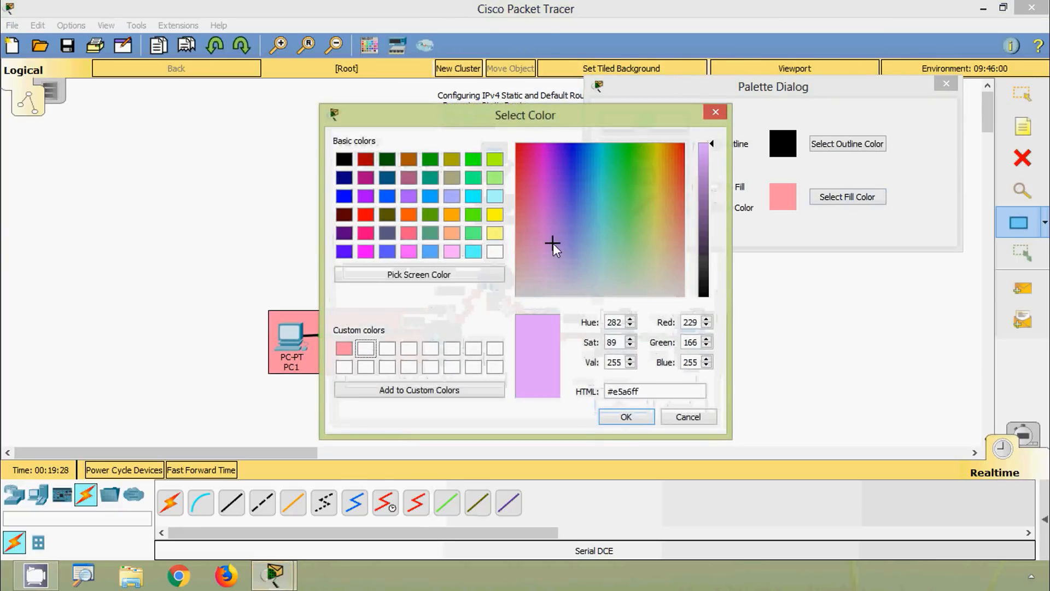
drag(553, 243, 572, 237)
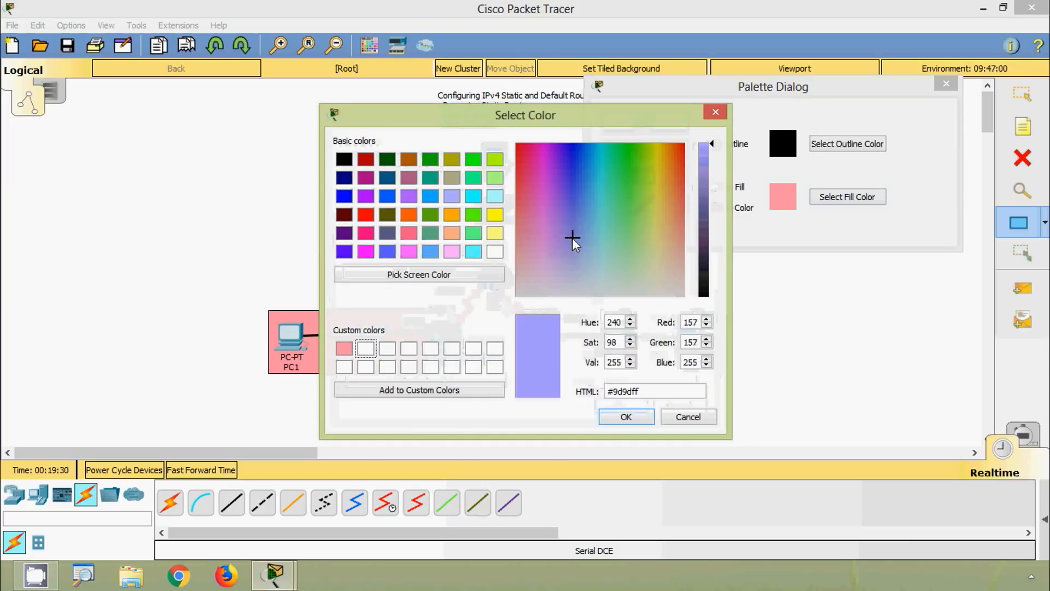
click(481, 390)
click(618, 416)
drag(734, 97, 819, 132)
click(730, 209)
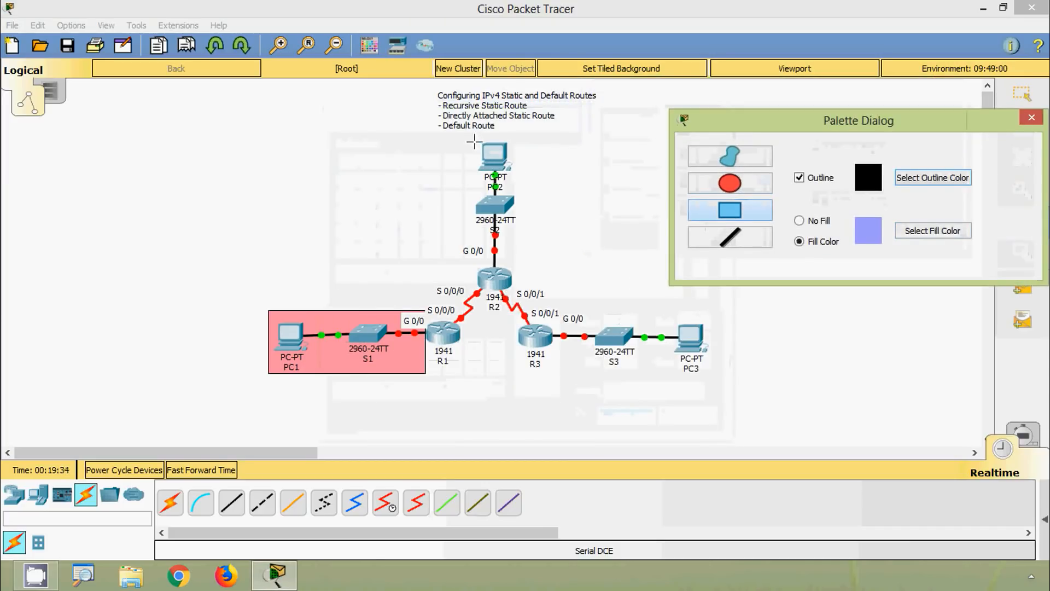
mouse_move(469, 136)
mouse_down()
mouse_move(510, 211)
mouse_move(520, 266)
mouse_move(532, 270)
mouse_up()
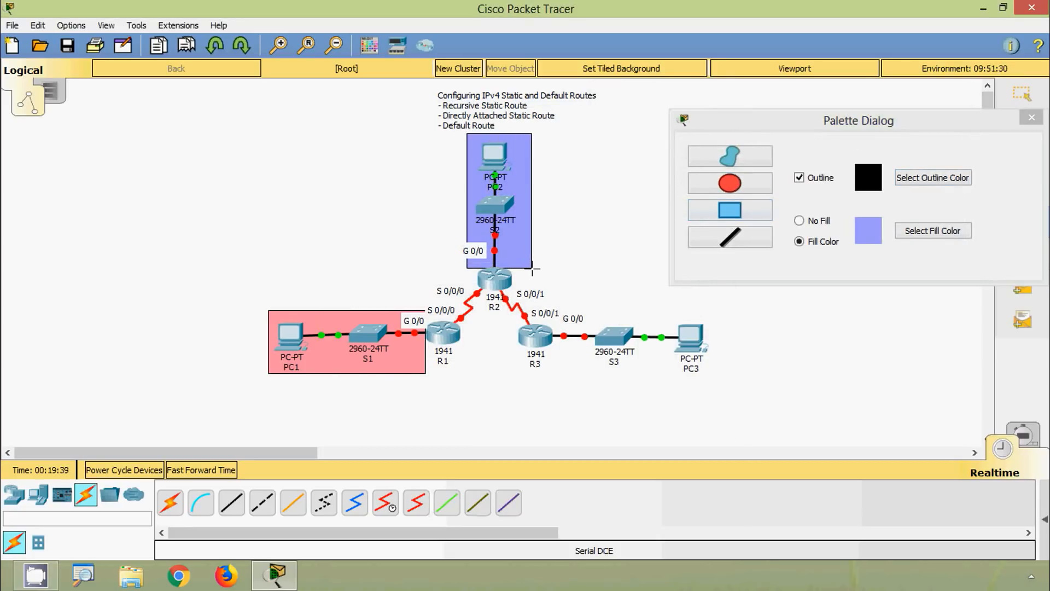
Store a light cyan custom fill colour and draw a rectangle with it behind PC3, S3 and the link from R3
click(925, 231)
click(603, 239)
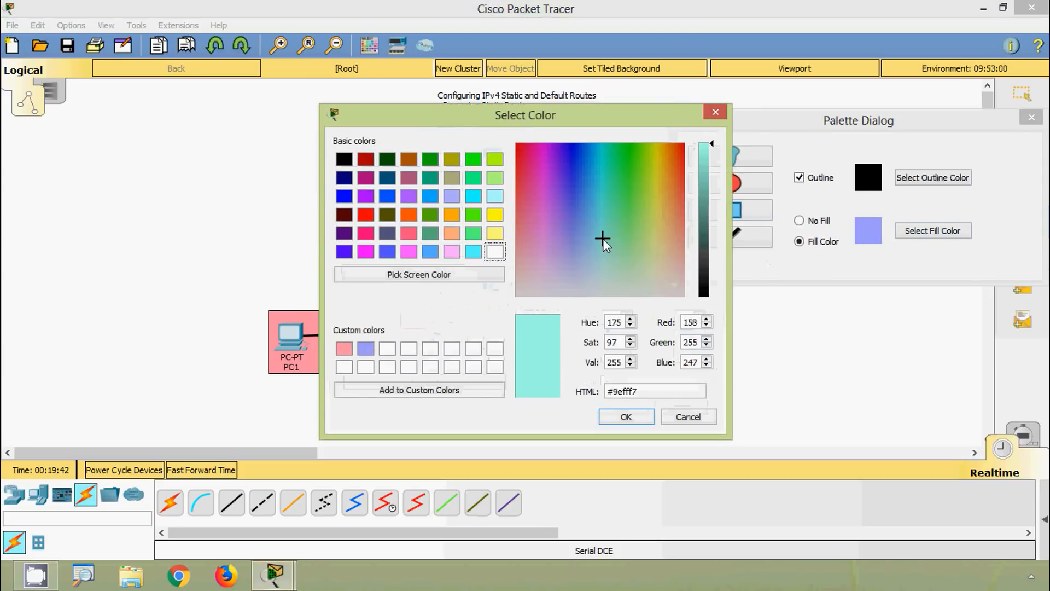
click(388, 348)
click(603, 234)
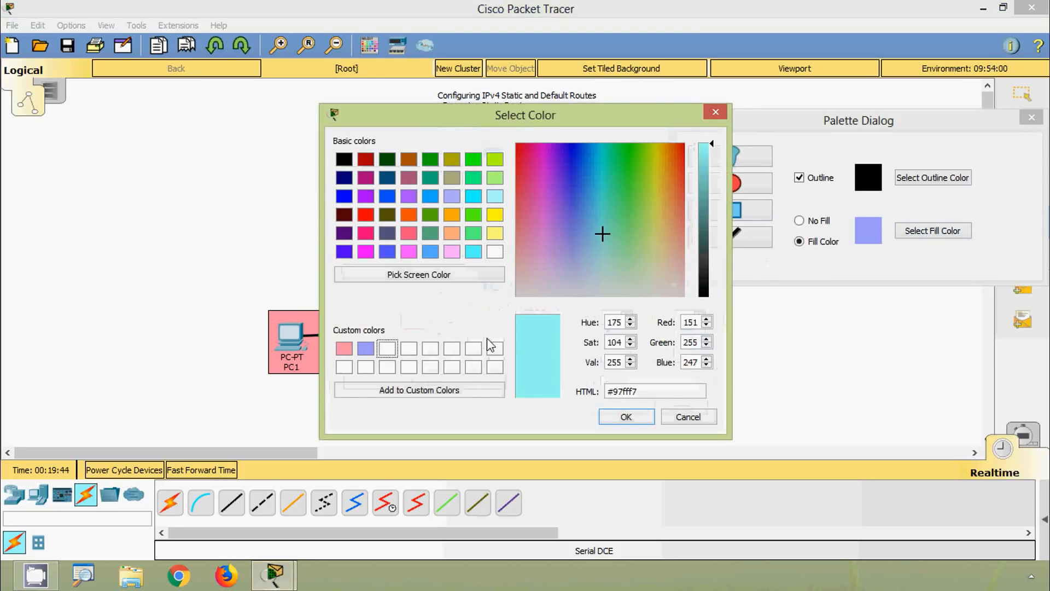
click(469, 389)
click(618, 417)
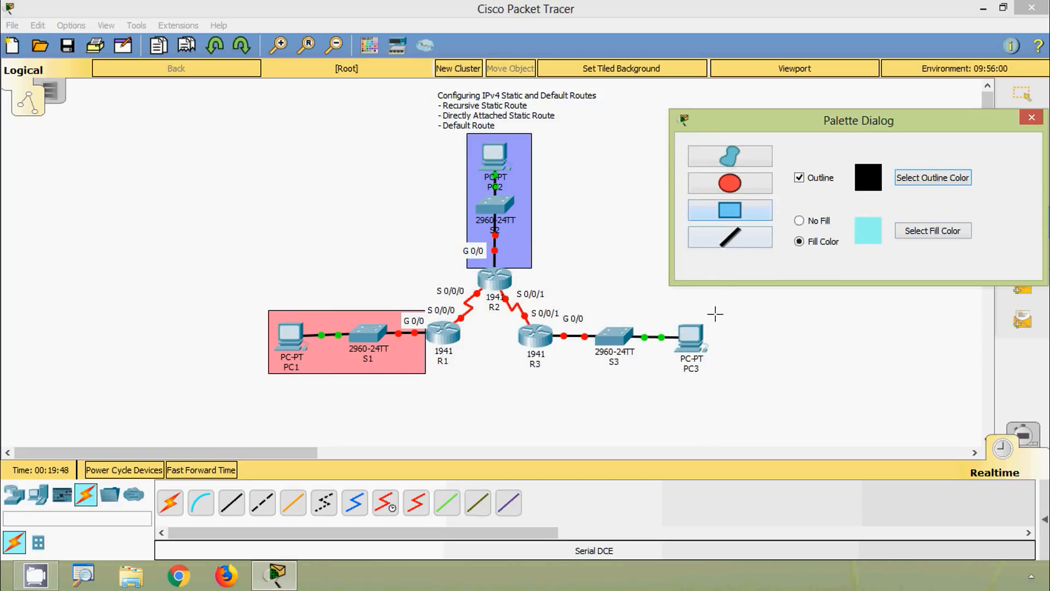
drag(714, 311, 554, 372)
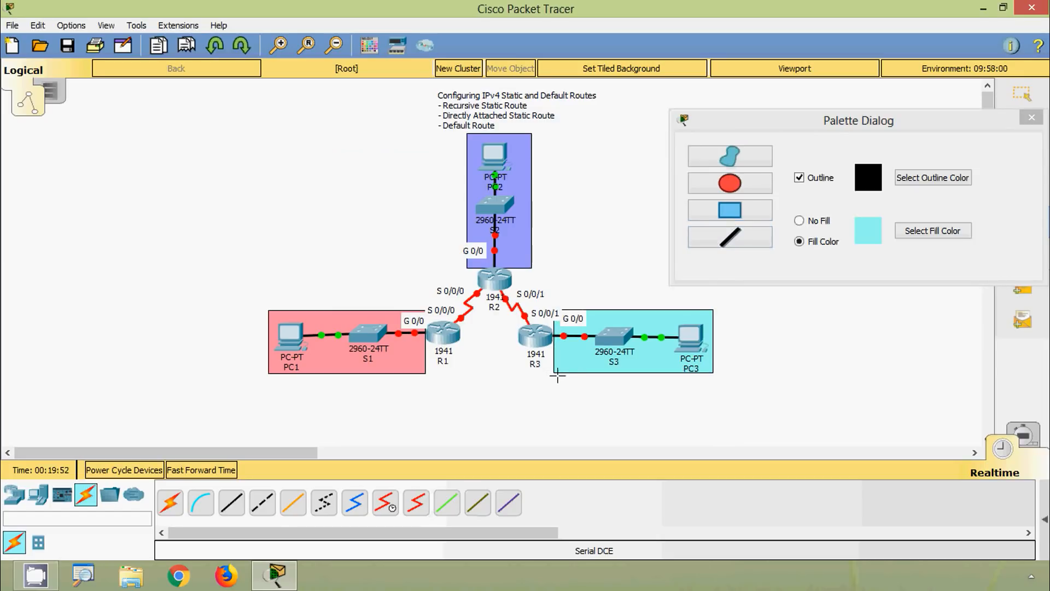
Store a light green custom fill colour and draw a freeform shape with it around the serial link between R1 and R2
click(900, 235)
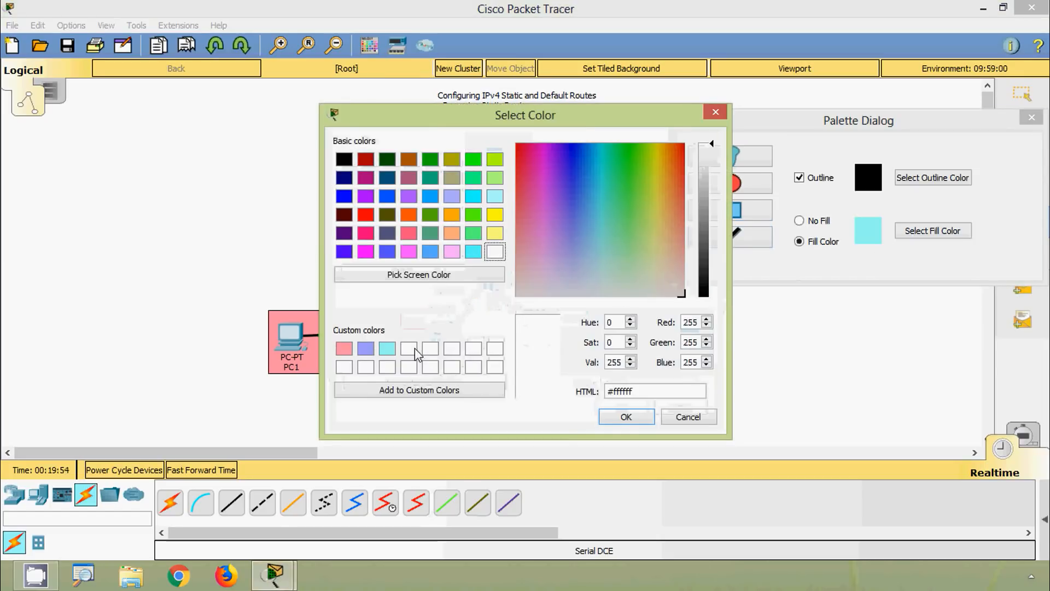
drag(633, 247, 632, 244)
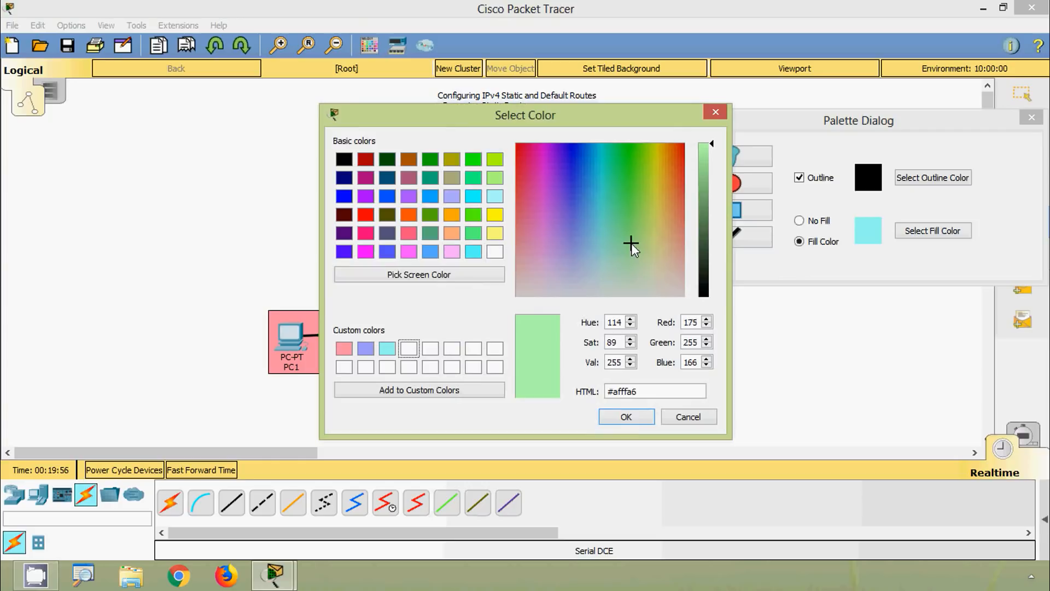
click(481, 389)
click(624, 417)
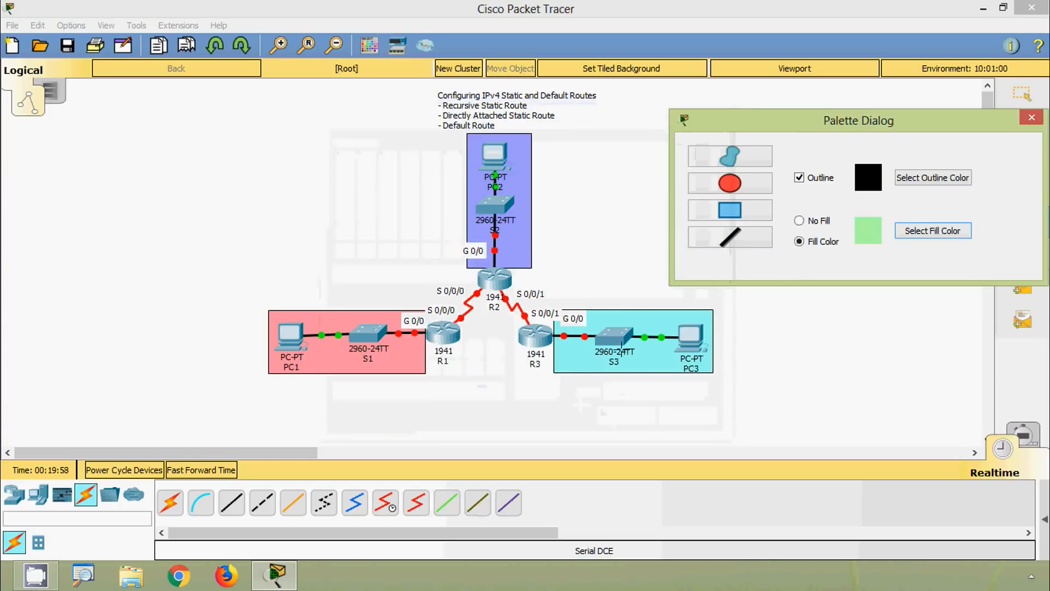
click(735, 160)
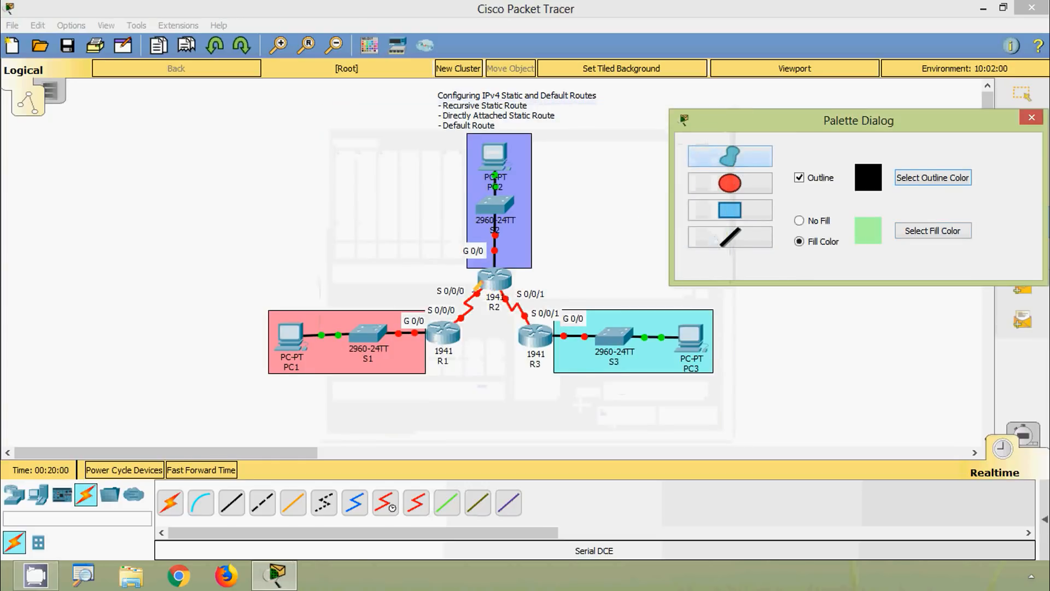
mouse_move(473, 282)
mouse_down()
mouse_move(484, 317)
mouse_move(468, 325)
mouse_move(450, 308)
mouse_up()
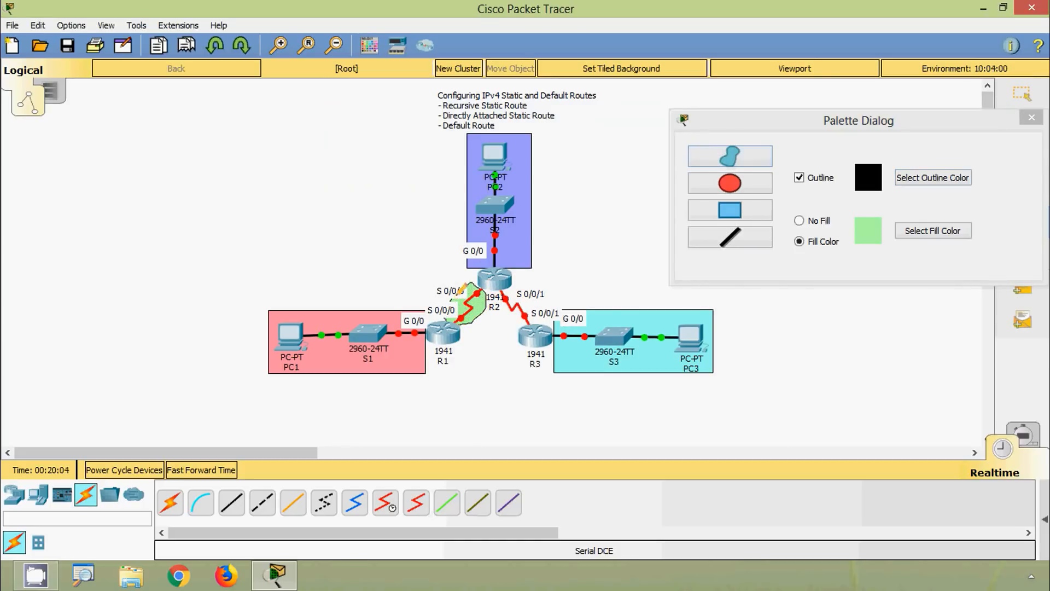
Store a light yellow custom fill colour, draw a freeform shape with it around the R2–R3 serial link, and close the drawing palette
click(923, 234)
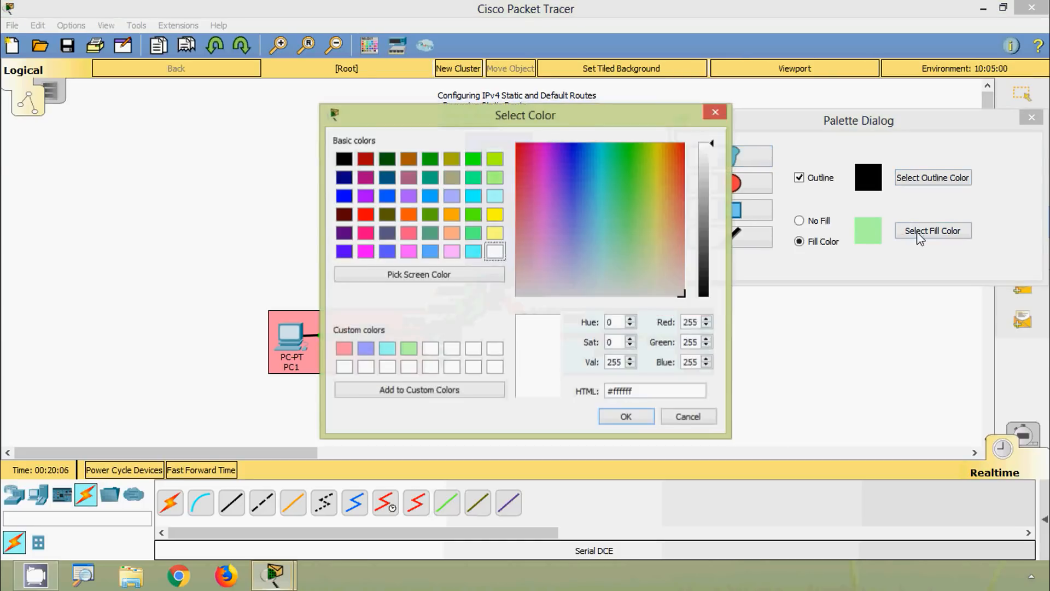
drag(602, 122, 781, 367)
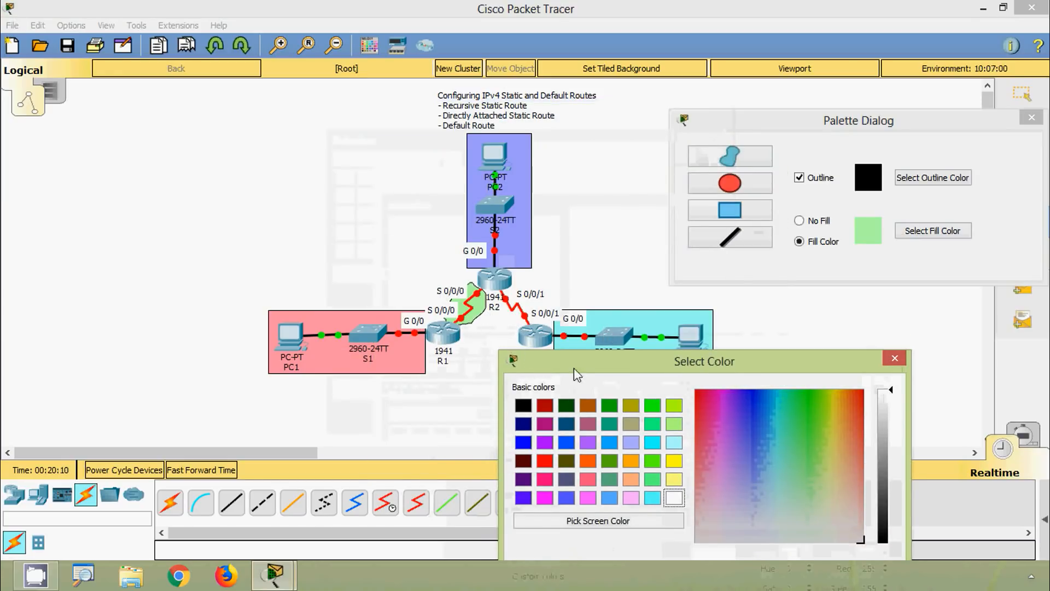
drag(582, 368, 535, 164)
click(563, 396)
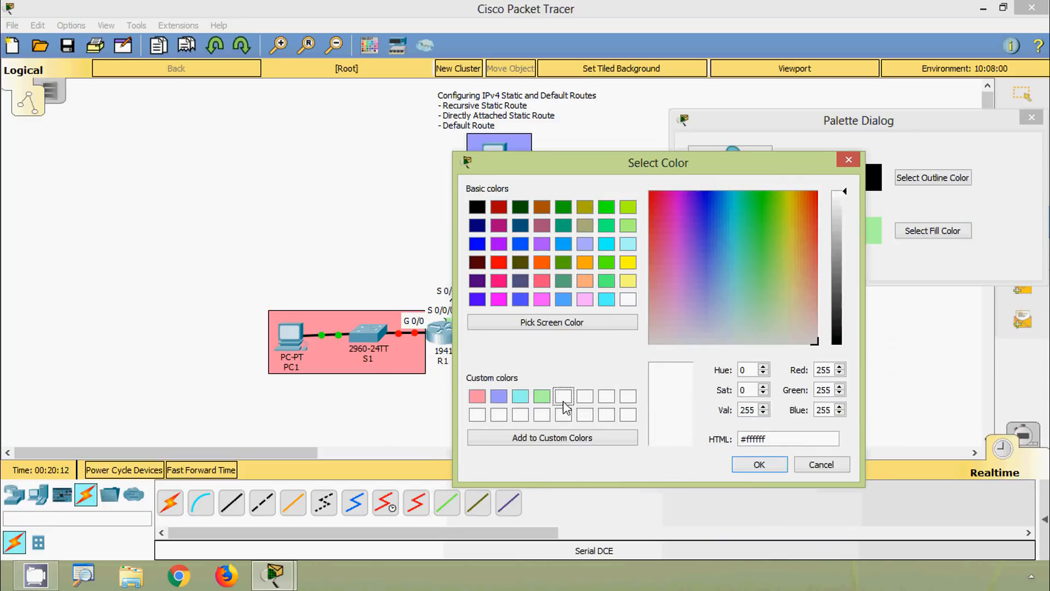
drag(777, 304, 790, 277)
click(588, 441)
click(758, 465)
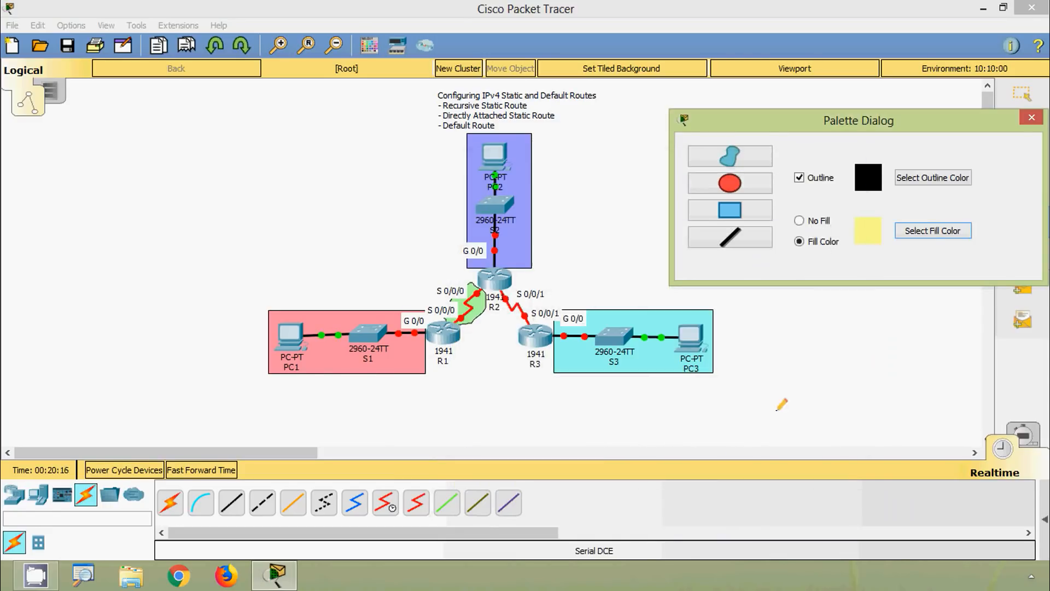
click(736, 160)
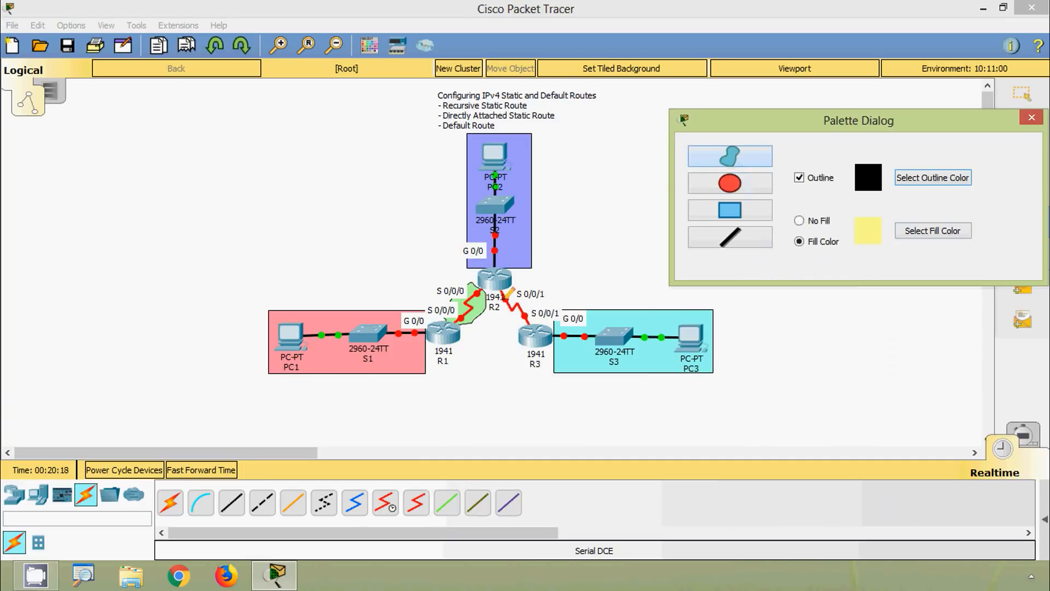
mouse_move(507, 285)
mouse_down()
mouse_move(508, 309)
mouse_move(529, 324)
mouse_move(541, 316)
mouse_move(535, 295)
mouse_move(514, 294)
mouse_up()
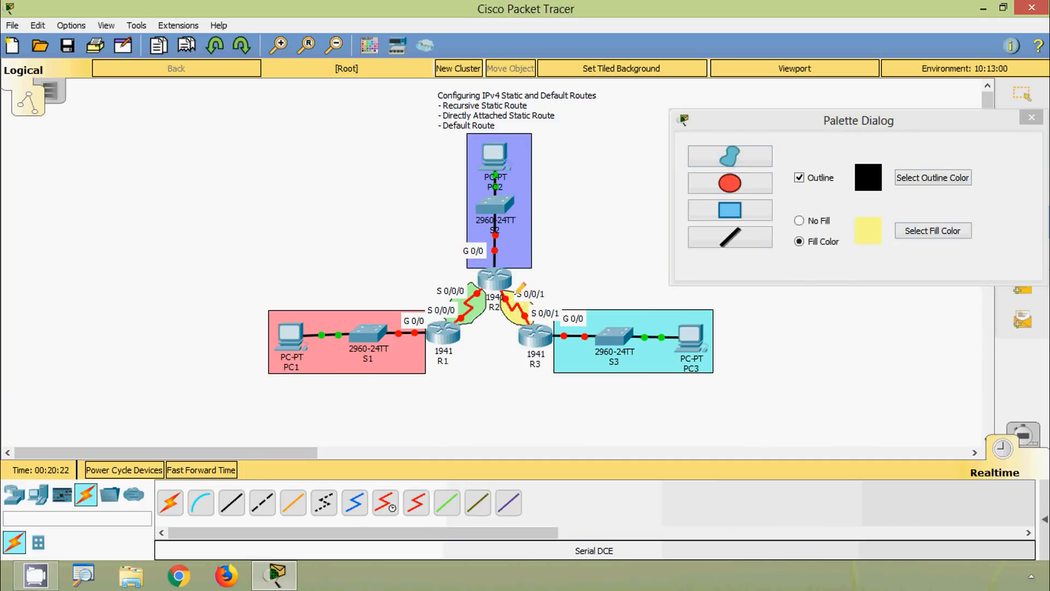
click(1032, 117)
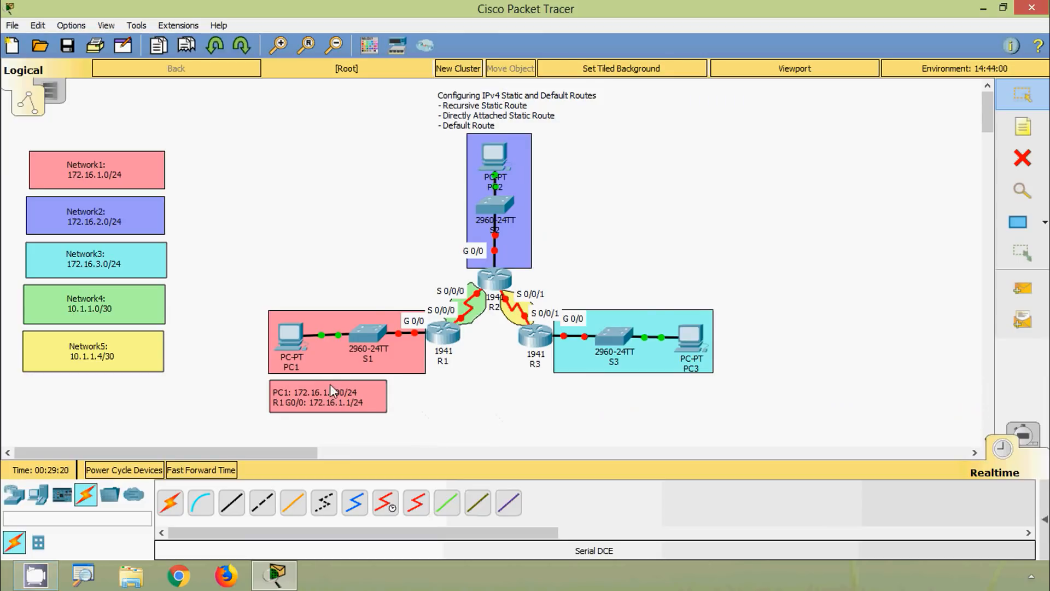
Open PC1's IP configuration and set its static IPv4 address to 172.16.1.100
click(295, 336)
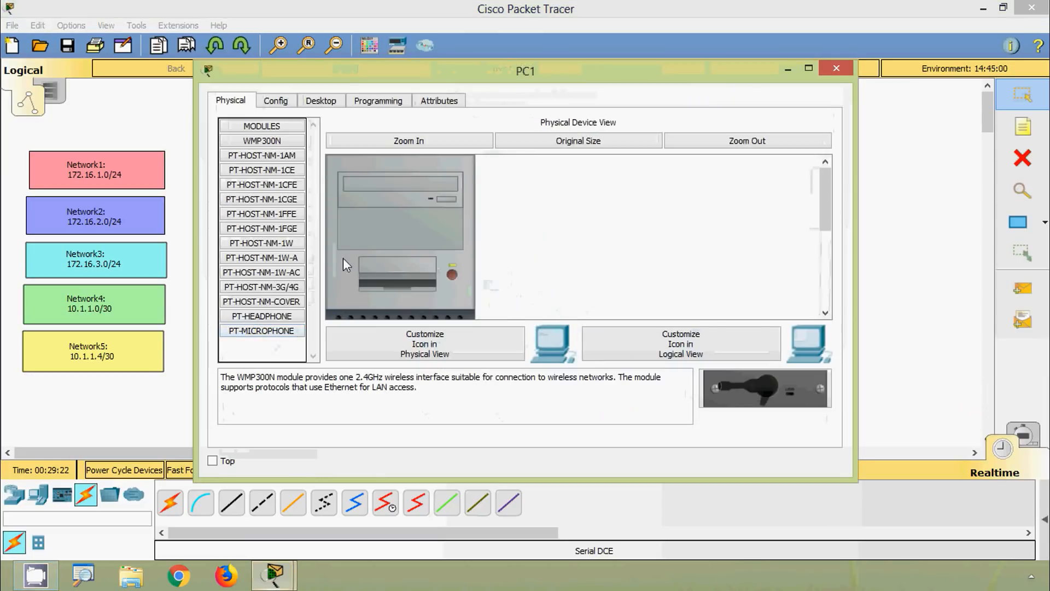
click(323, 102)
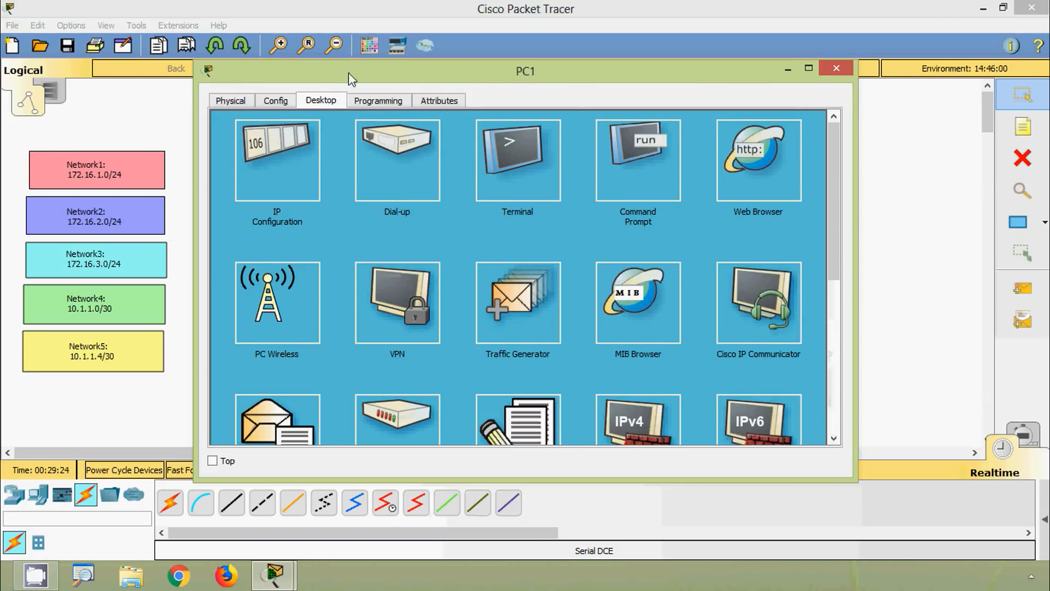
drag(349, 73, 397, 60)
click(314, 141)
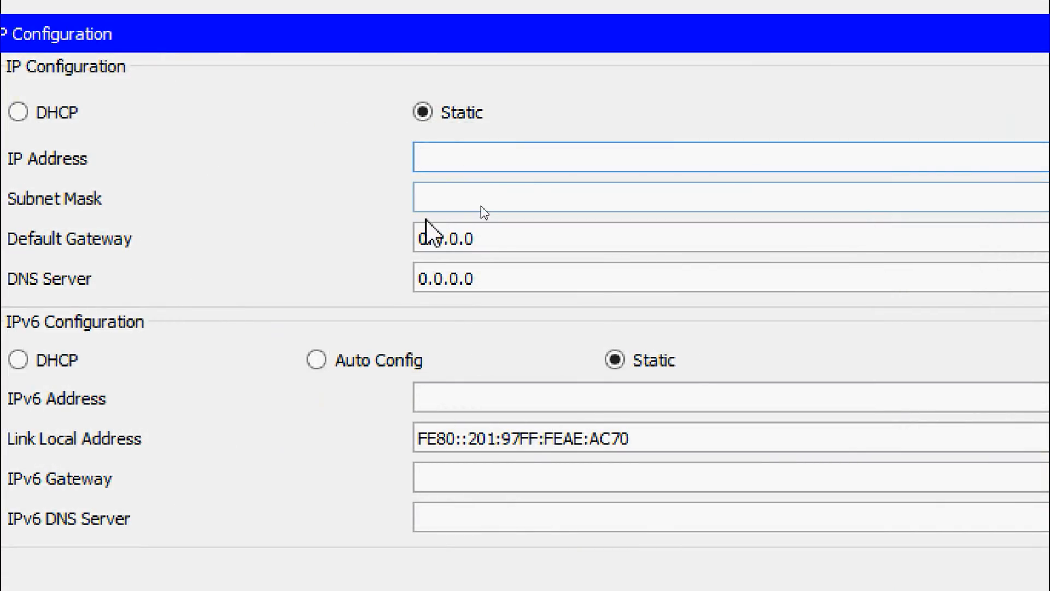
text(172.)
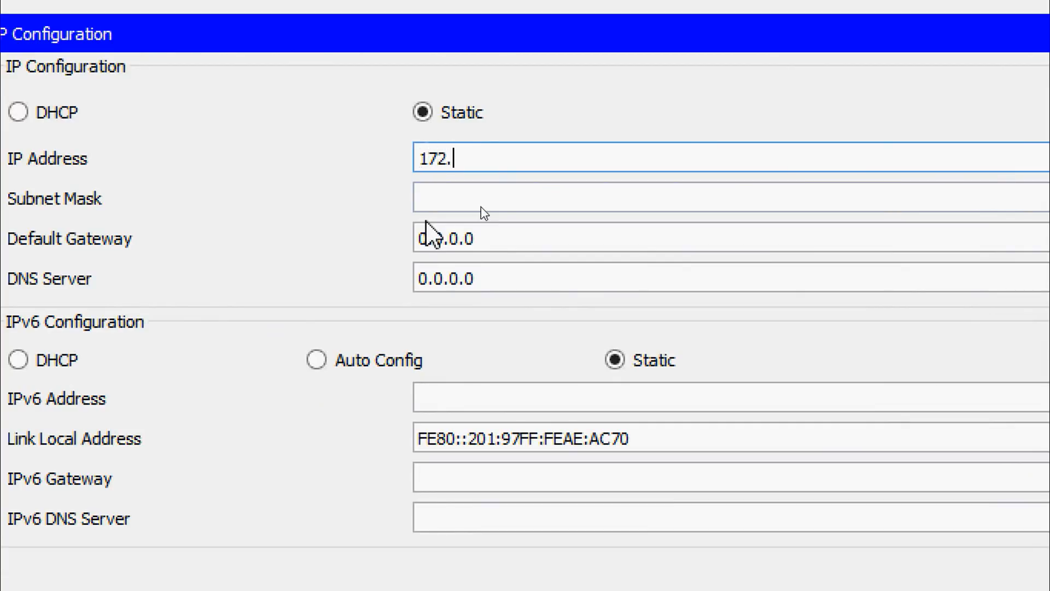
text(16.1.100)
Set PC1's subnet mask to 255.255.255.0 and its default gateway to 172.16.1.1
click(480, 207)
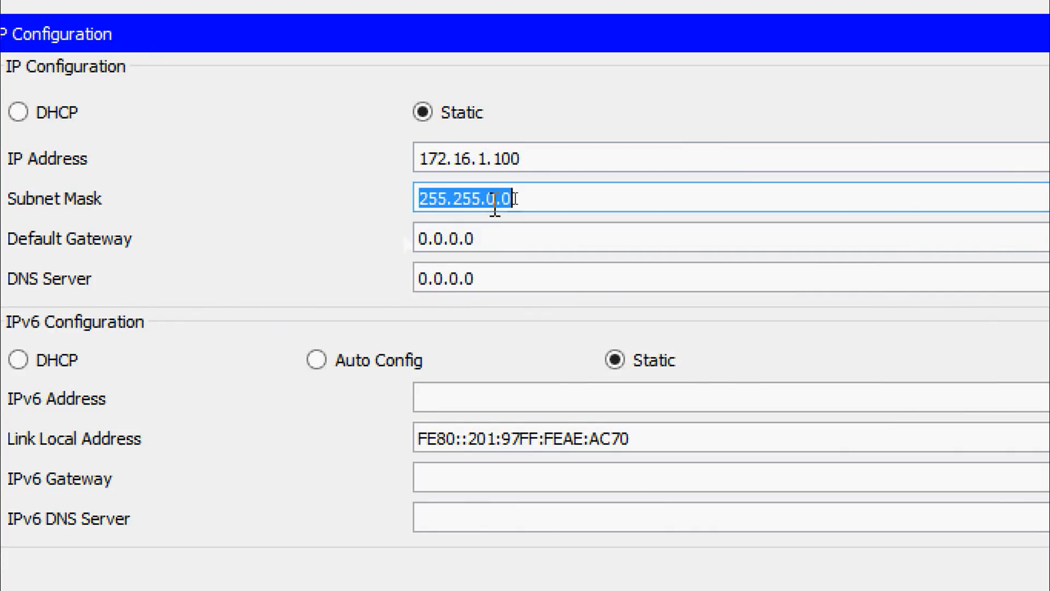
click(495, 205)
key(Delete)
key(Delete)
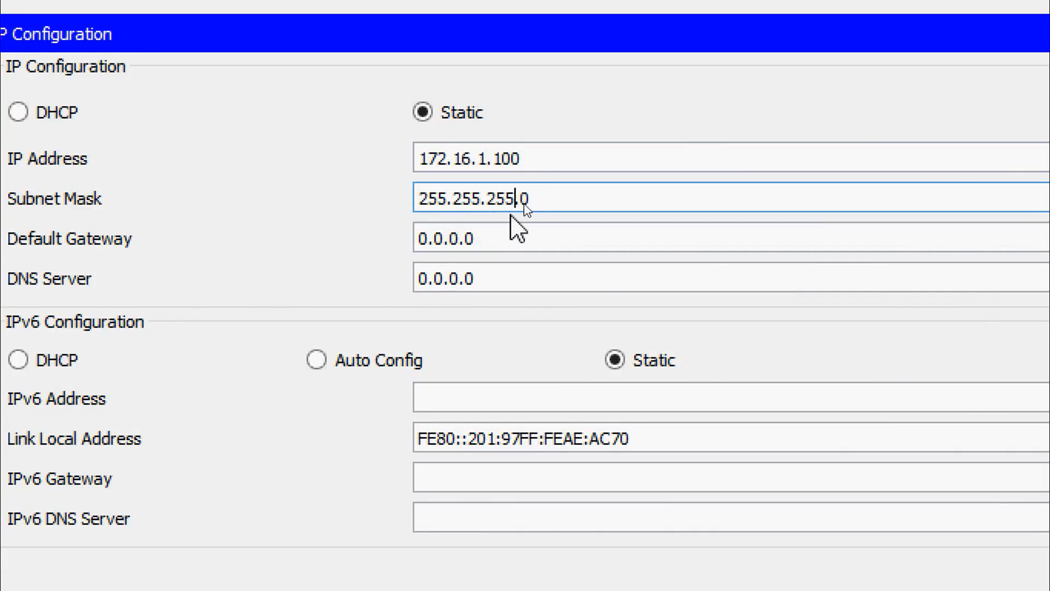
drag(502, 159, 424, 158)
drag(492, 236, 392, 242)
text(172.16.1.1)
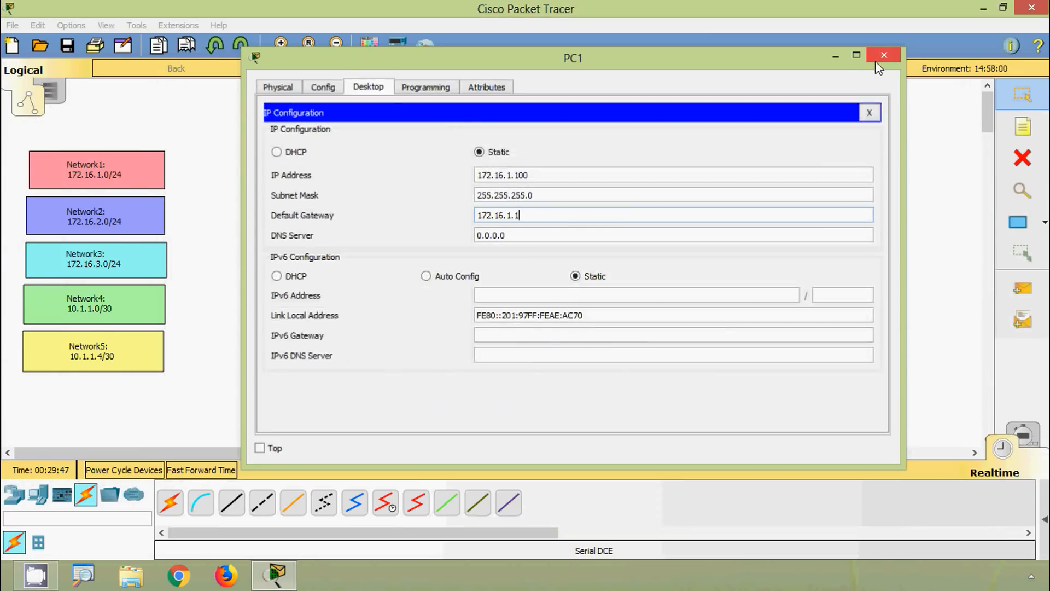
Close PC1's settings, open R1's command line and decline the initial configuration dialog with no
click(883, 55)
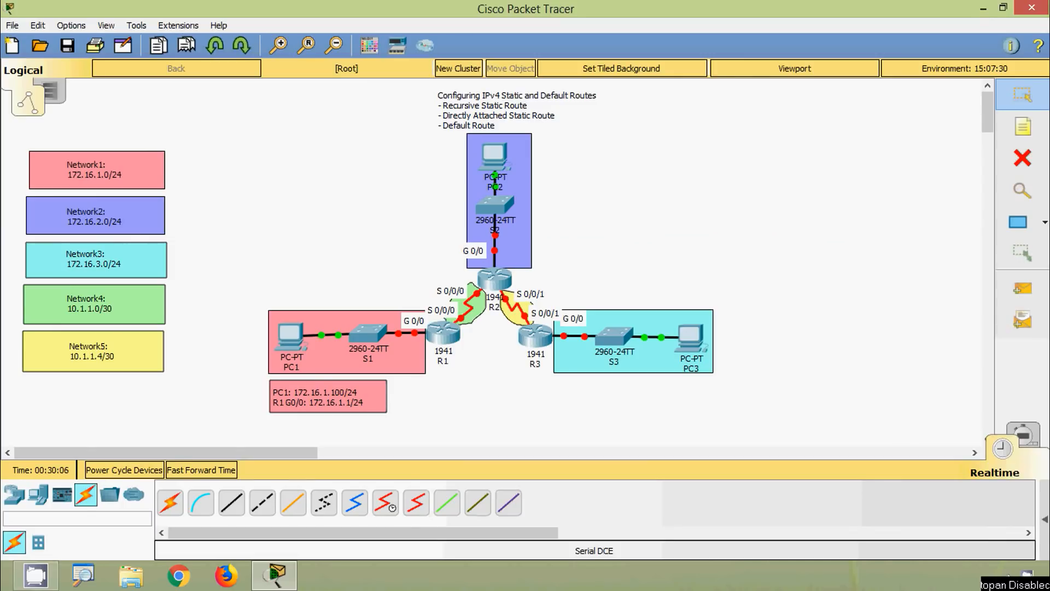
click(442, 346)
click(433, 101)
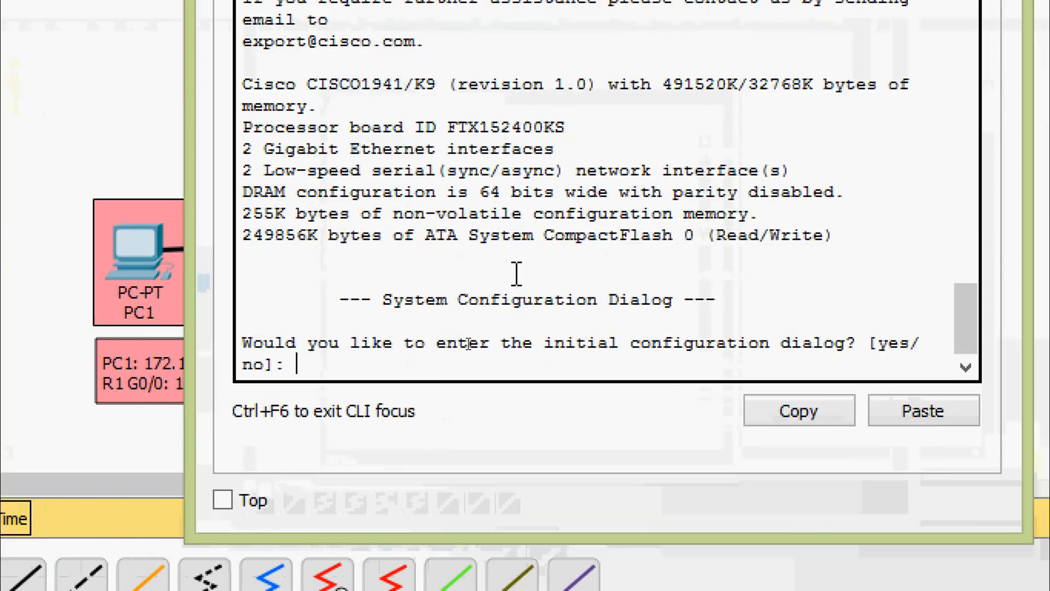
text(no)
key(Return)
key(Return)
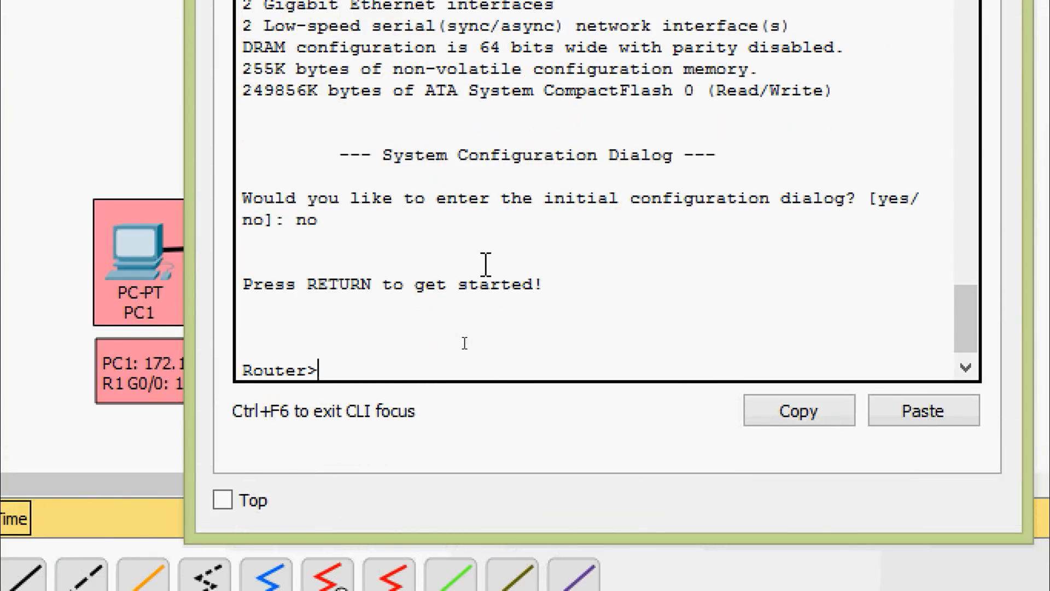
Enter privileged mode on the router with enable and start global configuration with configure terminal
text(ena)
key(Tab)
key(Return)
text(conf)
key(Tab)
key(Tab)
key(Return)
key(Return)
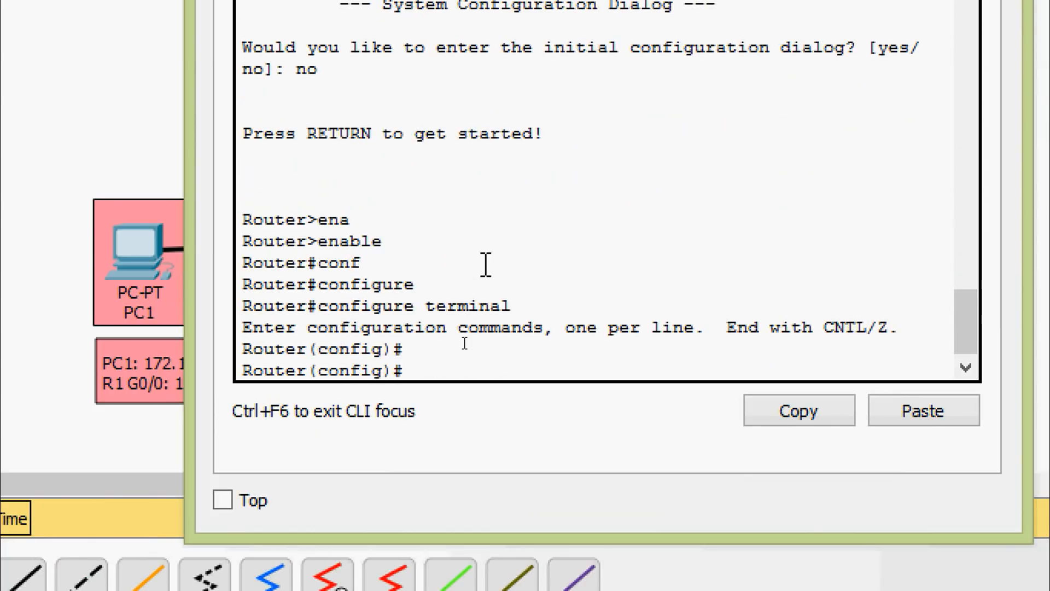
Set the router's hostname to R1
text(ho)
key(Tab)
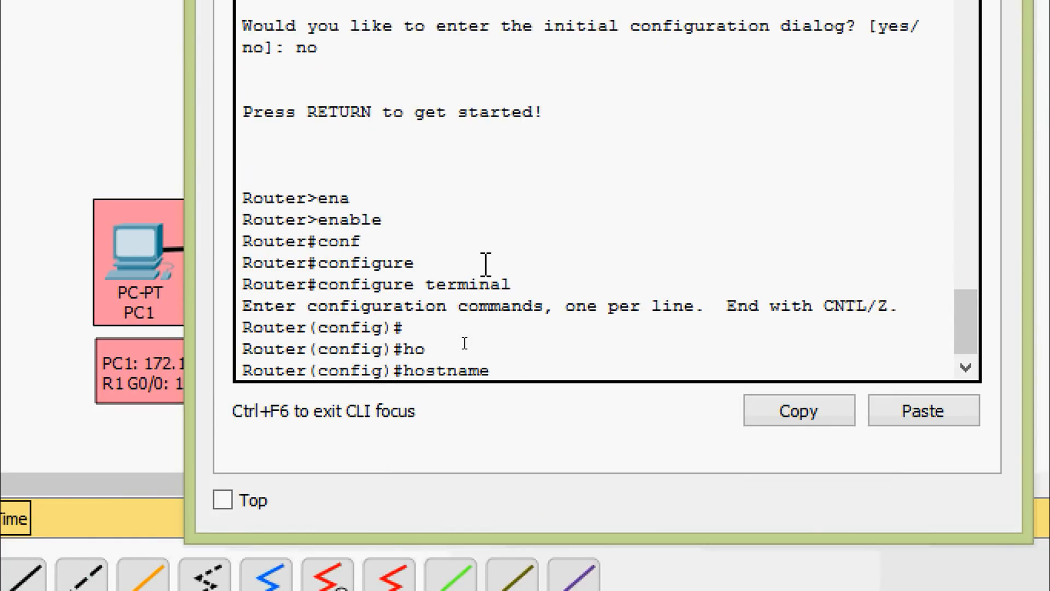
text(R1)
key(Return)
key(Return)
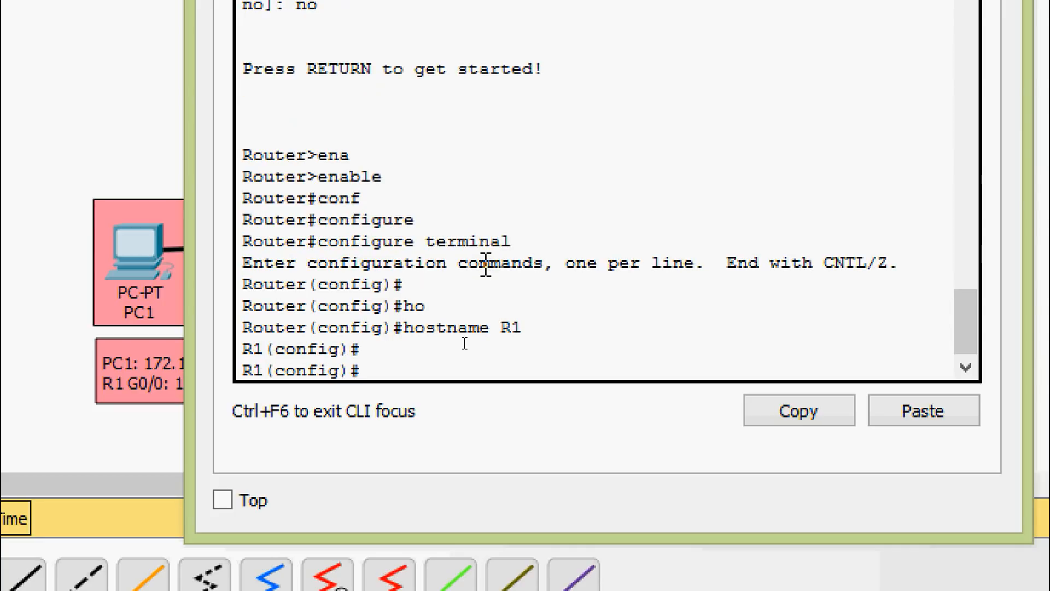
Assign IP address 172.16.1.1 with mask 255.255.255.0 to R1's gigabitEthernet 0/0 interface
text(inter)
key(Tab)
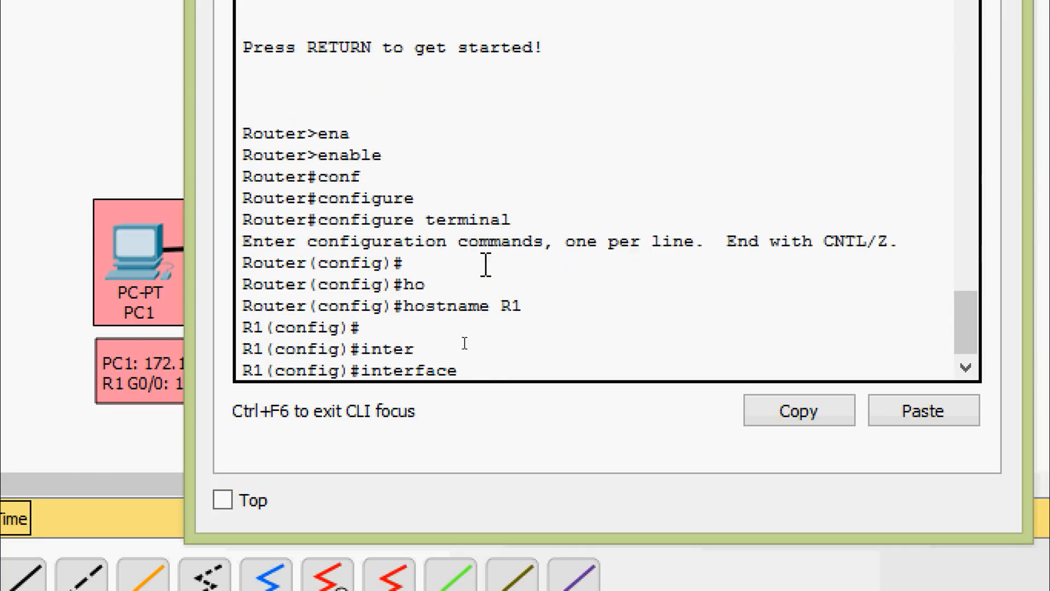
text(g)
key(Tab)
text(0/)
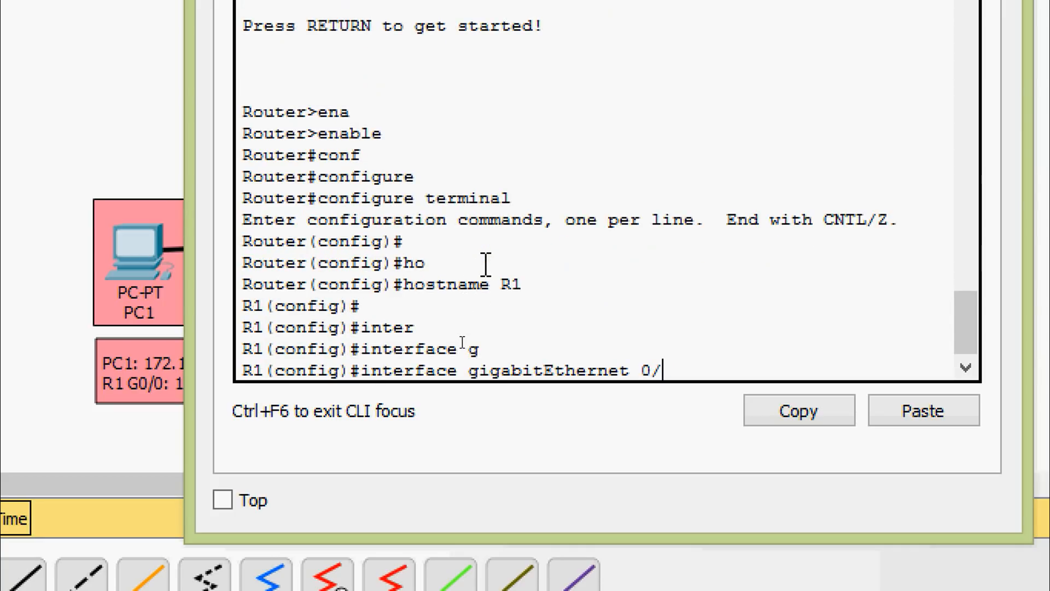
text(0)
key(Return)
text(ip ad)
key(Tab)
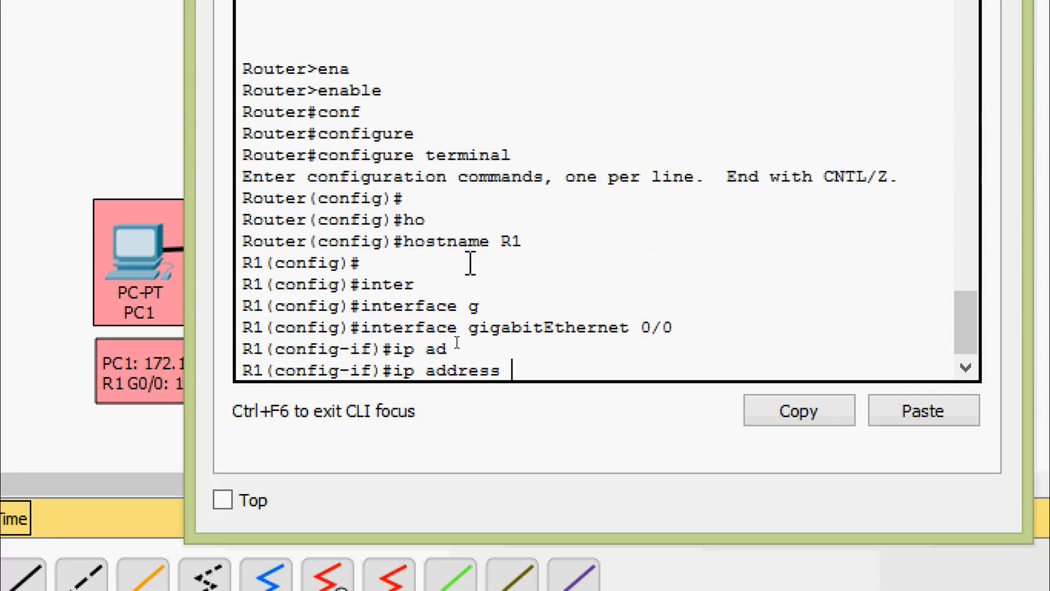
text(172)
text(.16.1.1)
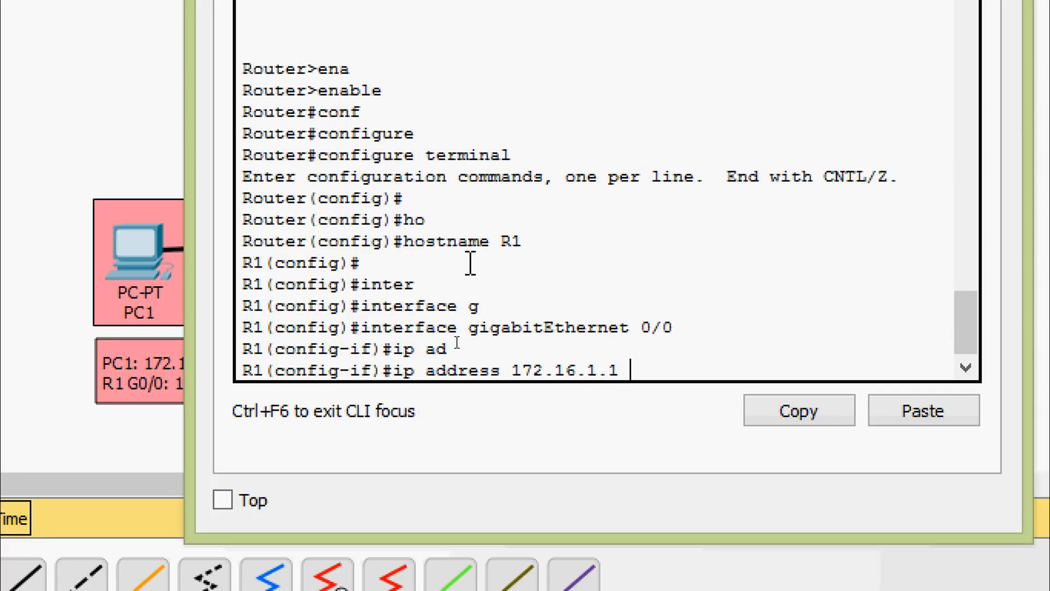
text( 255.255.255.0)
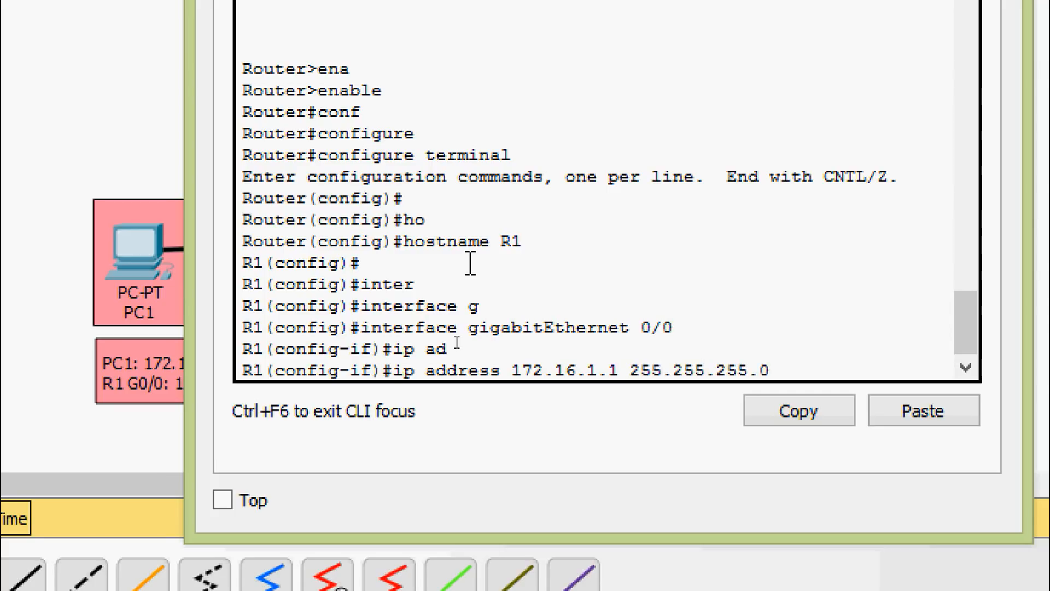
key(Return)
Enable R1's gigabitEthernet 0/0 interface with no shutdown
text(no sh)
key(Tab)
key(Return)
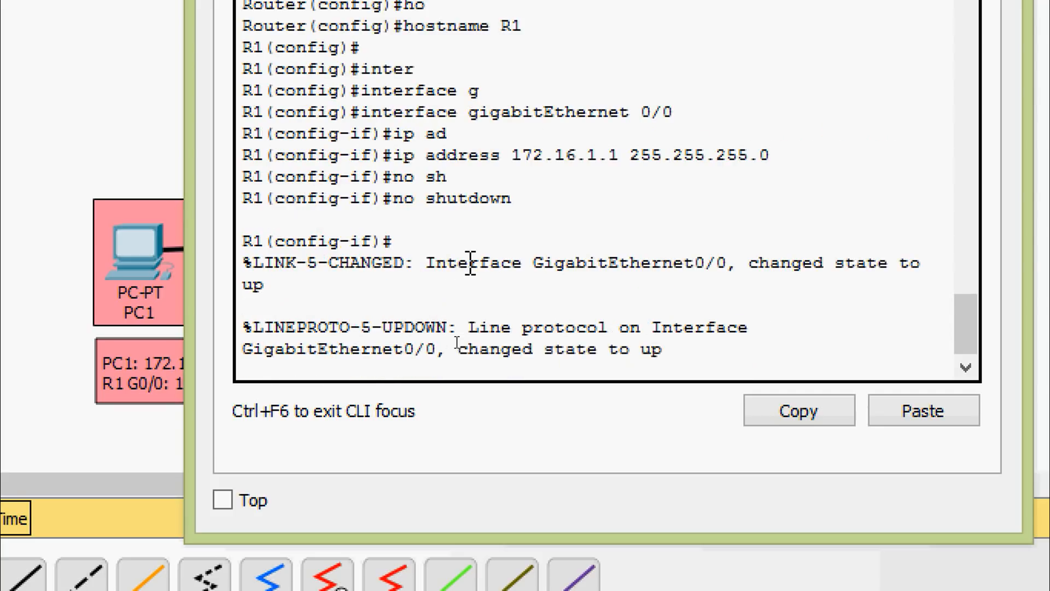
key(Return)
Leave configuration mode on R1 and save the running-config to startup-config, accepting the default destination filename
key(ctrl+z)
key(Return)
text(cop)
key(Tab)
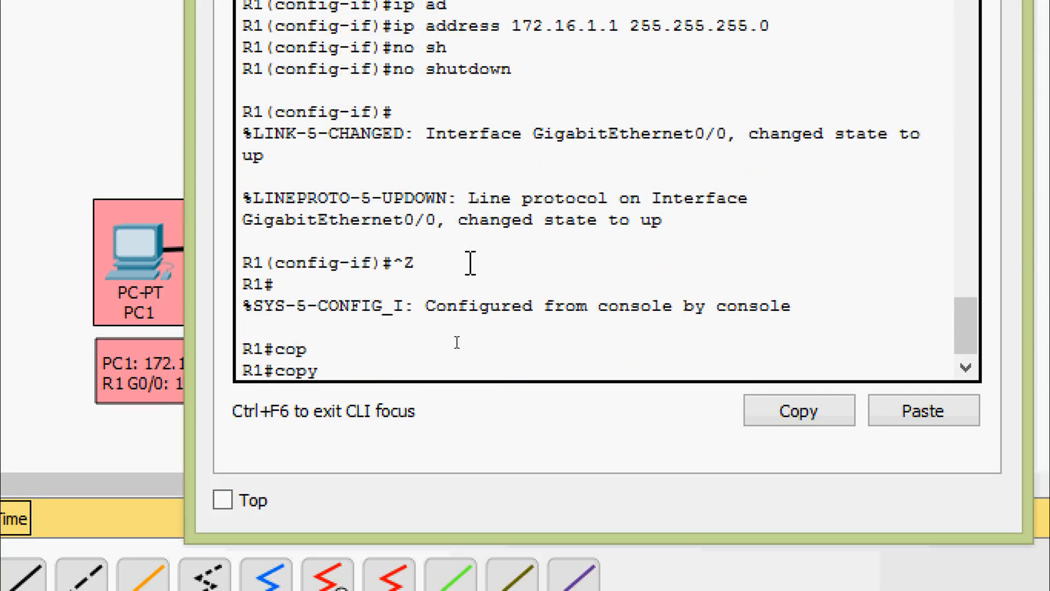
text(r)
key(Tab)
text(st)
key(Tab)
key(Return)
key(Return)
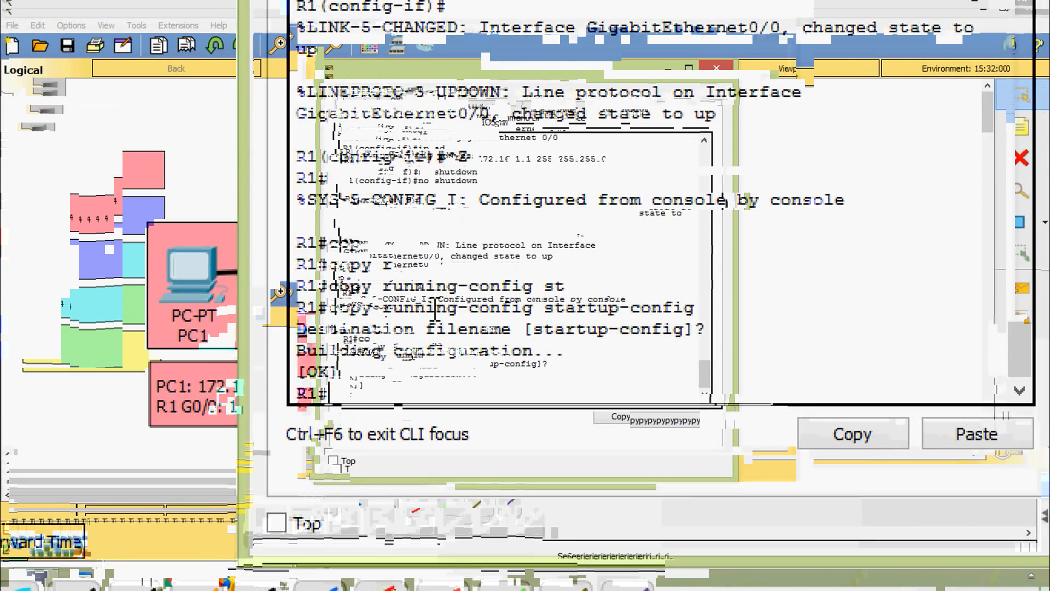
Run show ip interface brief on R1, widen the output window and check the GigabitEthernet0/0 address
text(sh)
key(Tab)
text(ip inter)
key(Tab)
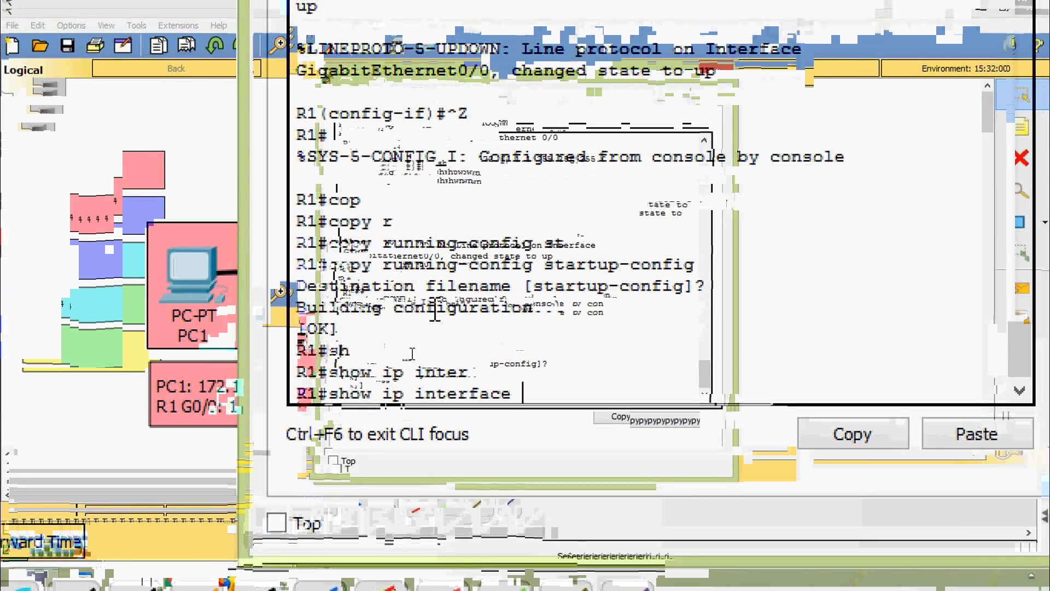
text(b)
key(Tab)
key(Return)
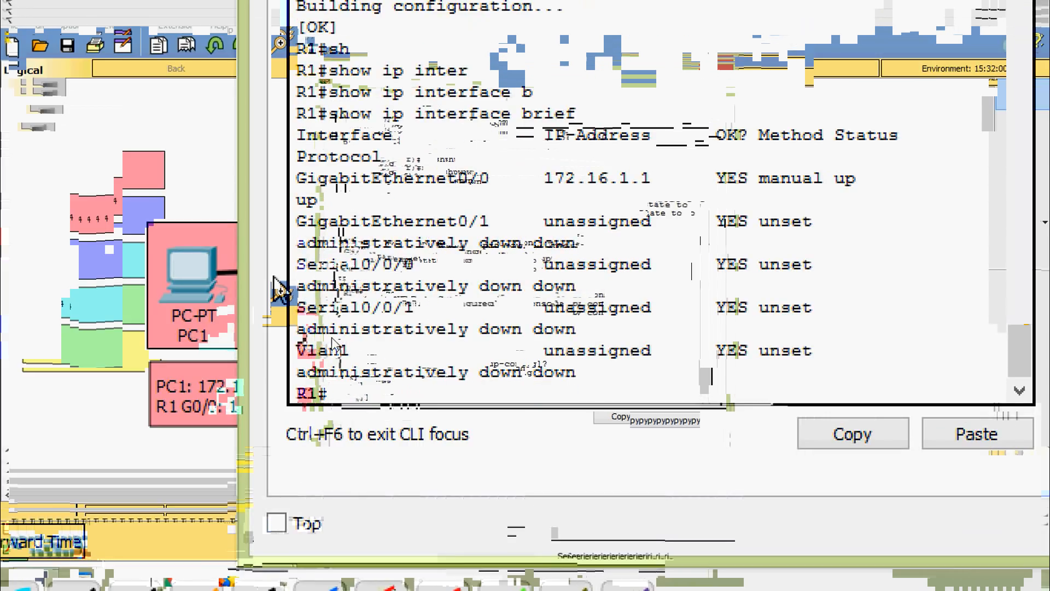
drag(242, 280, 123, 282)
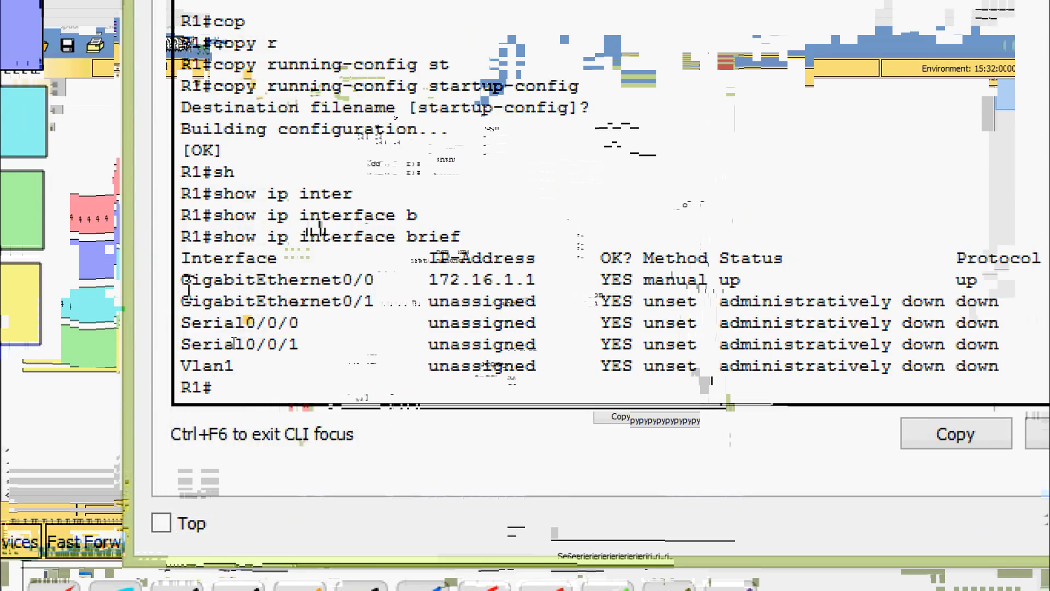
drag(426, 280, 538, 280)
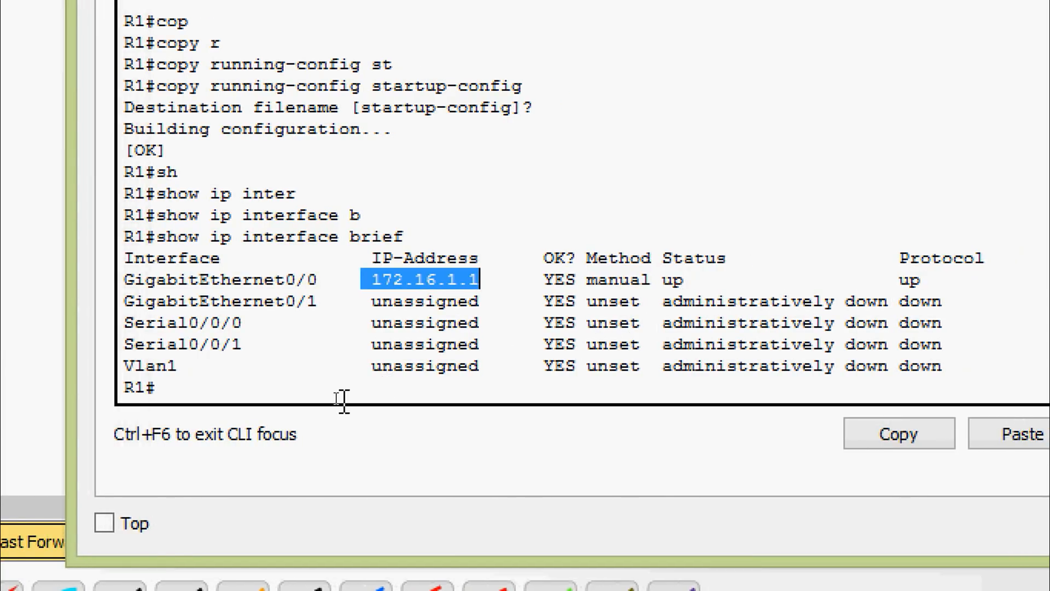
Review the GigabitEthernet0/0 address and subnet mask in R1's running-config, and close R1's window
click(301, 389)
text(sh)
key(Tab)
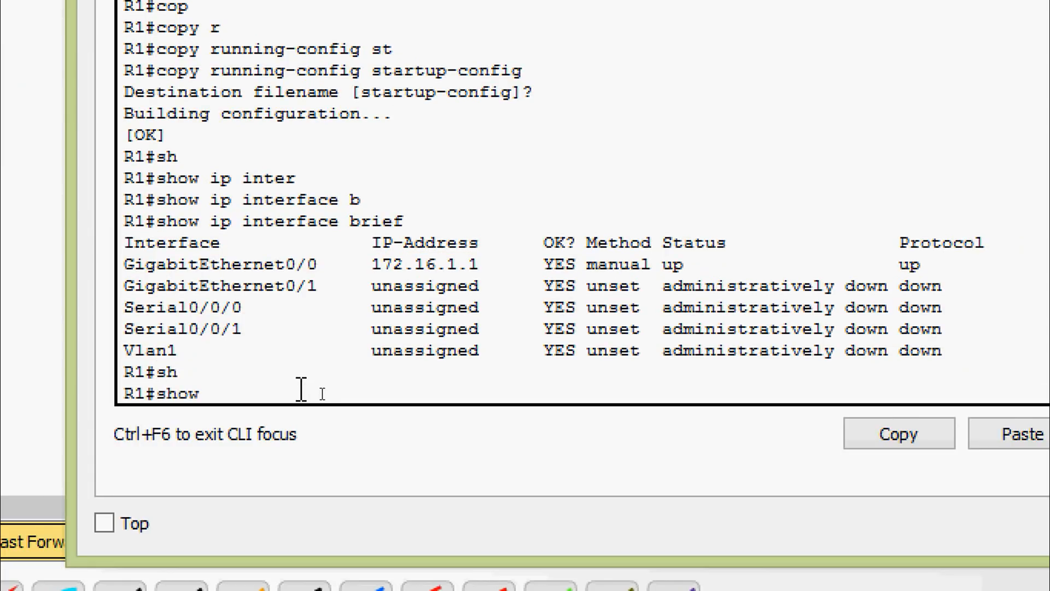
text(ru)
key(Tab)
key(Return)
key(space)
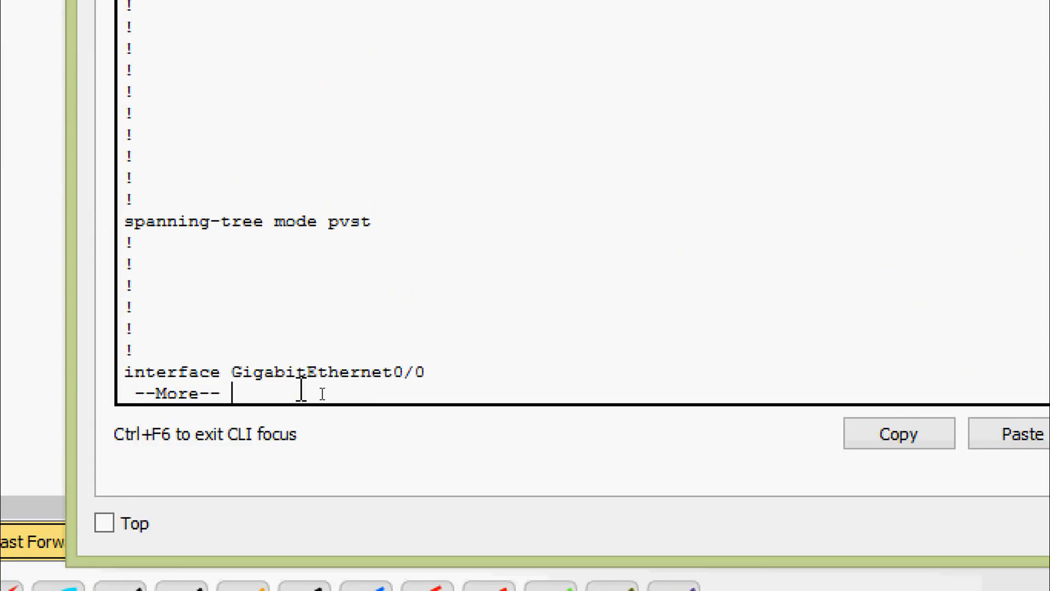
key(space)
scroll(344, 290, up, 1)
scroll(344, 291, up, 2)
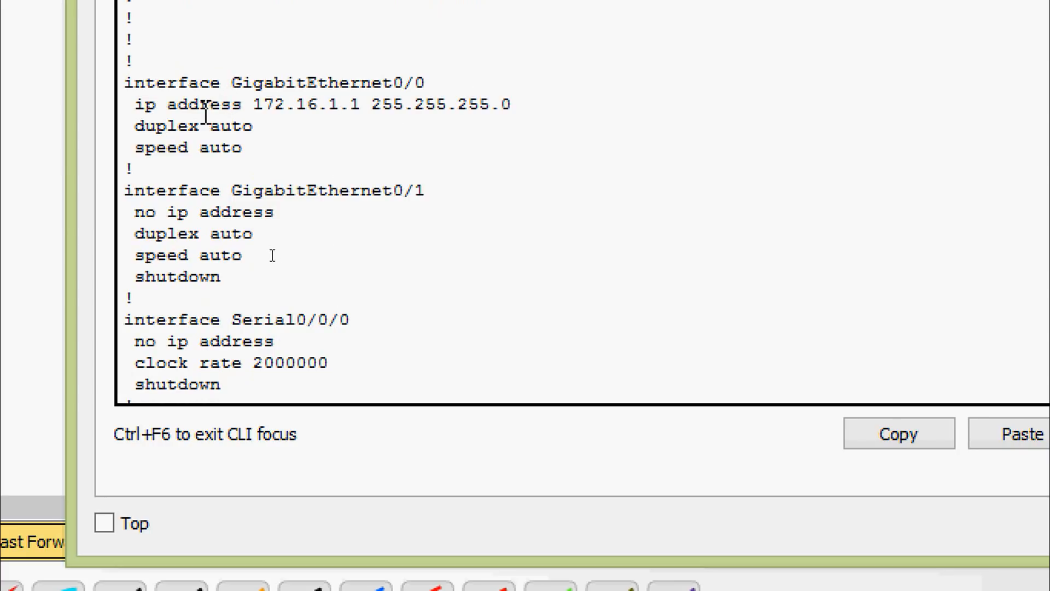
drag(252, 104, 513, 105)
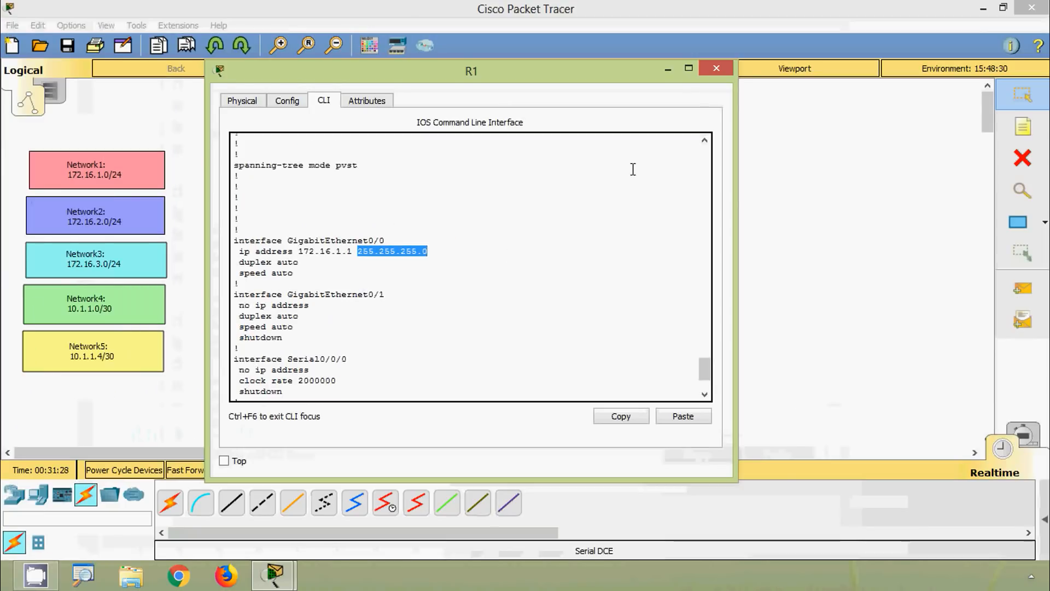
click(729, 71)
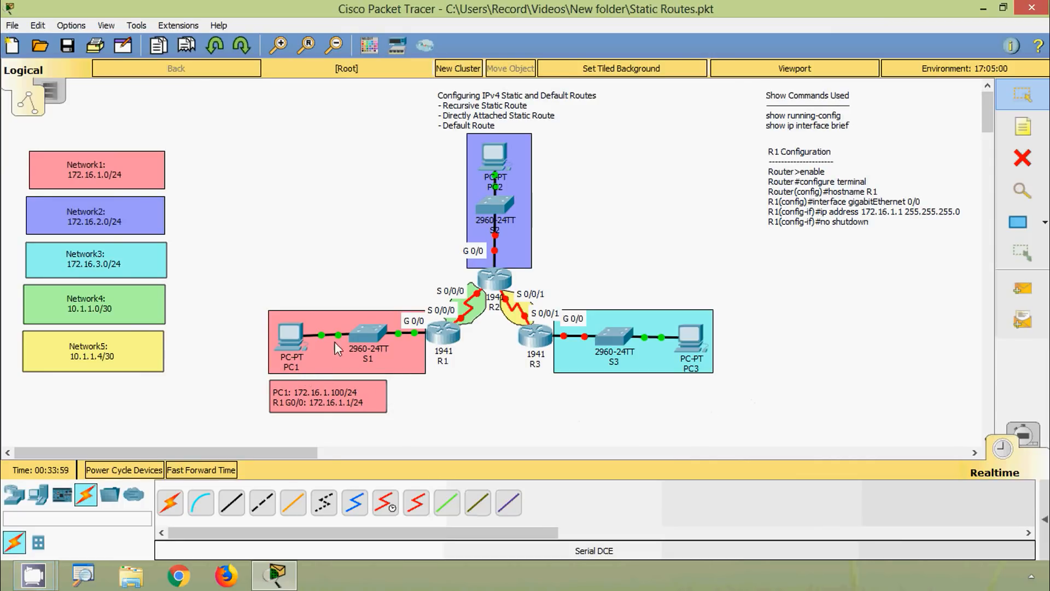
Ping 172.16.1.1 from PC1's Command Prompt to test the link to R1, and close PC1's window
click(295, 338)
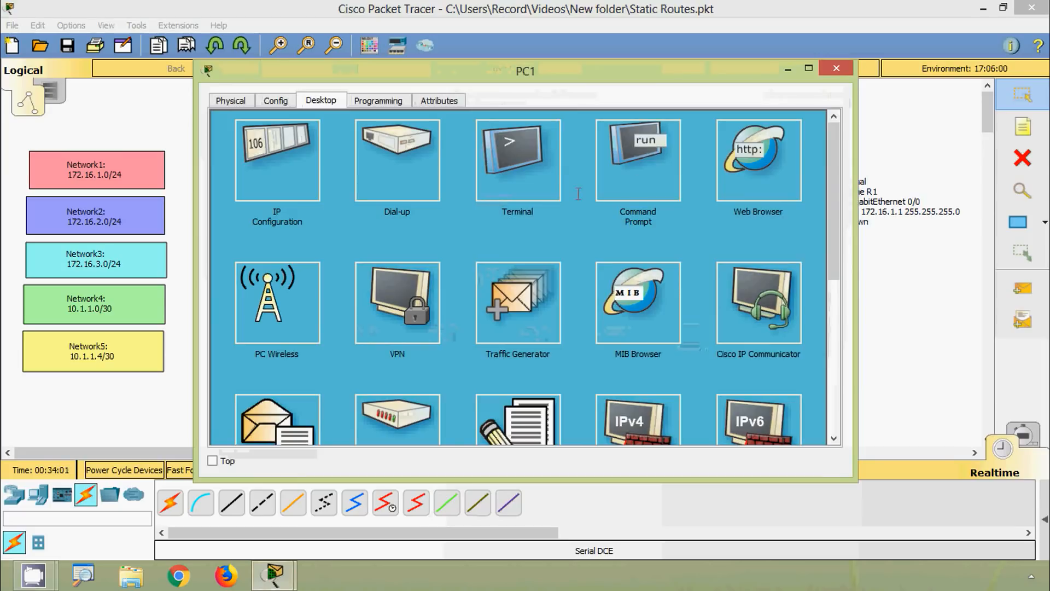
click(632, 164)
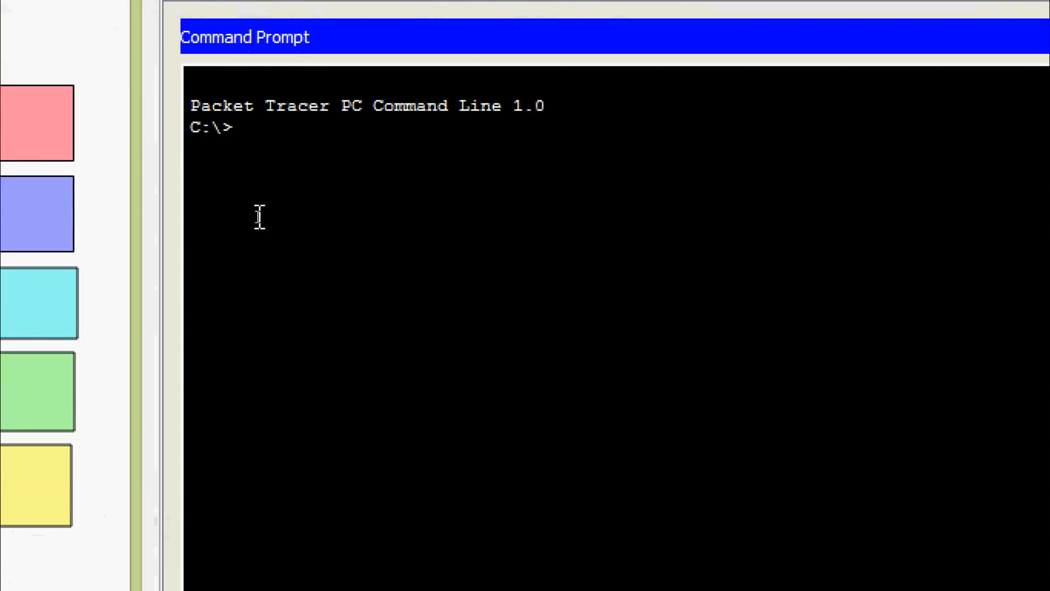
text(ping 172.1)
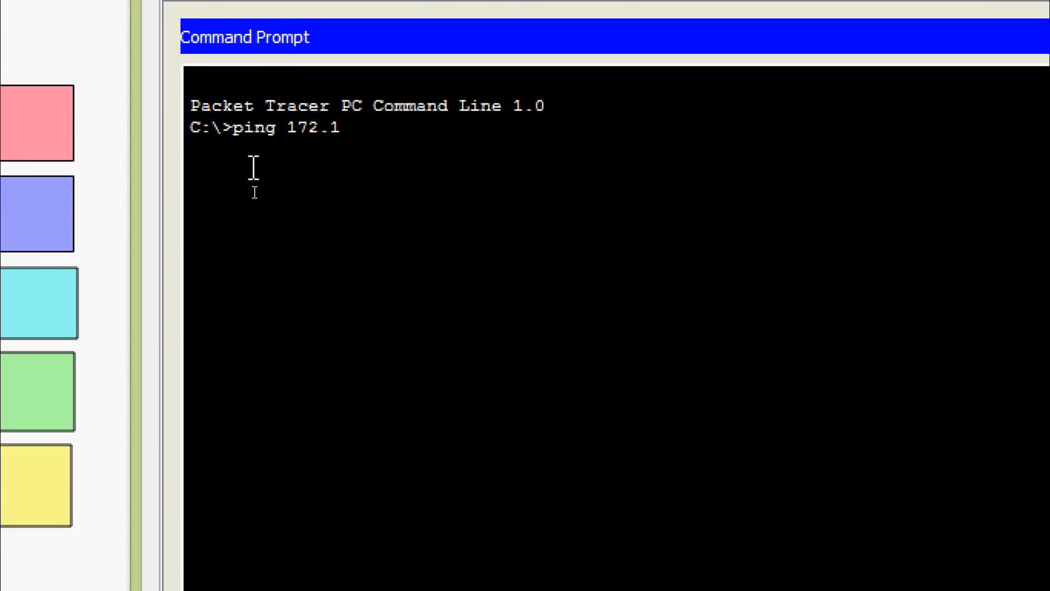
text(6.1.1)
key(Return)
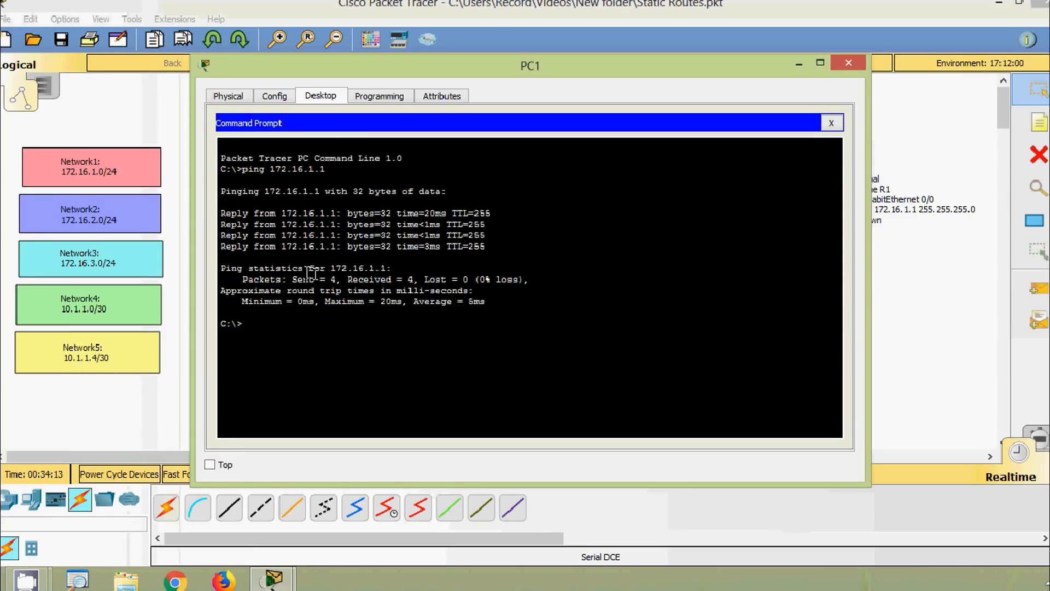
click(848, 63)
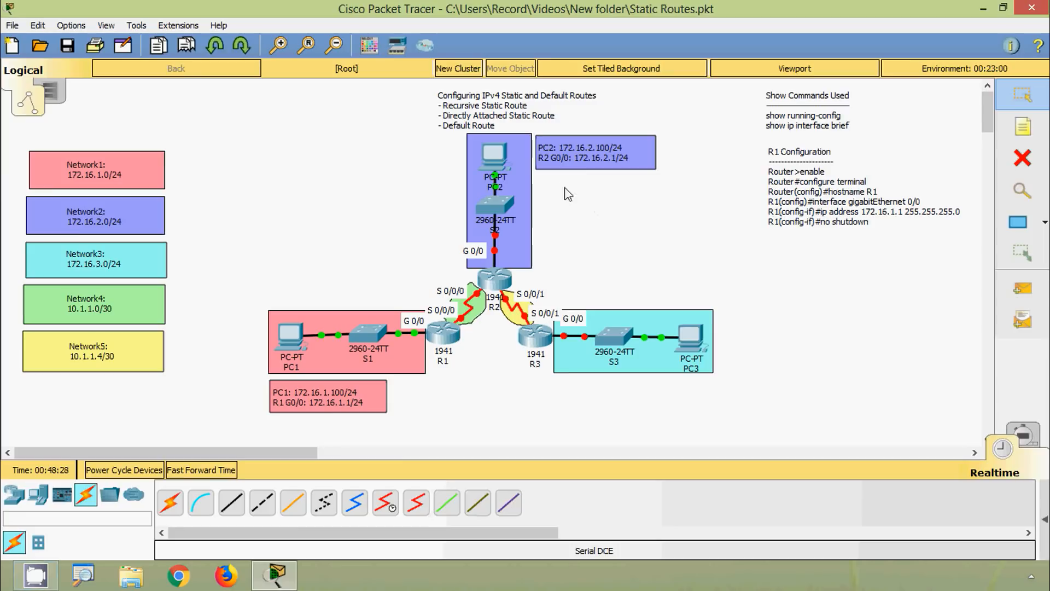
Open PC2's IP configuration and set its static IPv4 address to 172.16.2.100
click(494, 156)
click(325, 101)
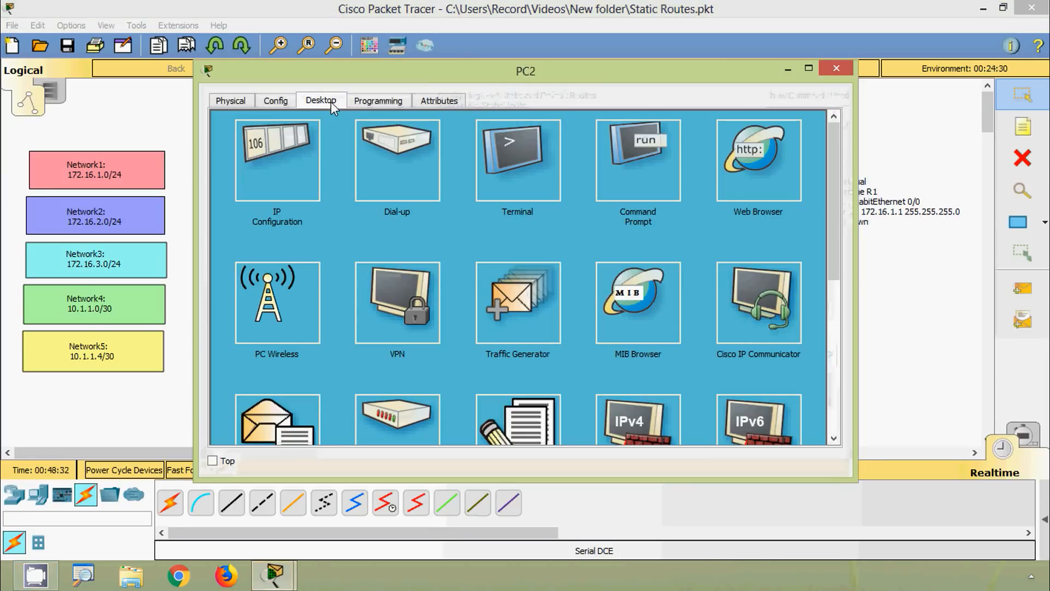
click(301, 161)
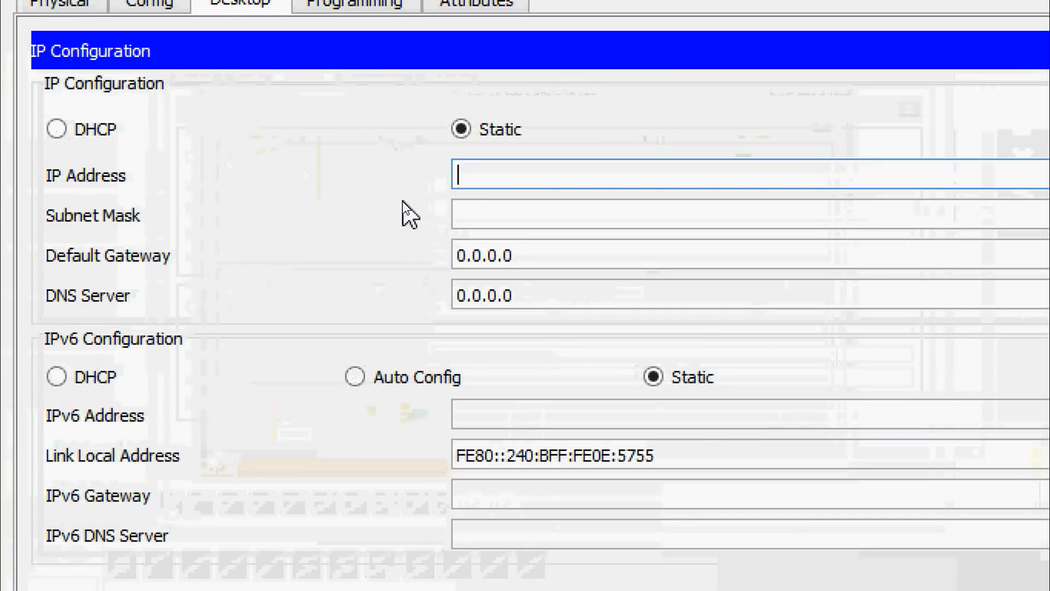
text(1)
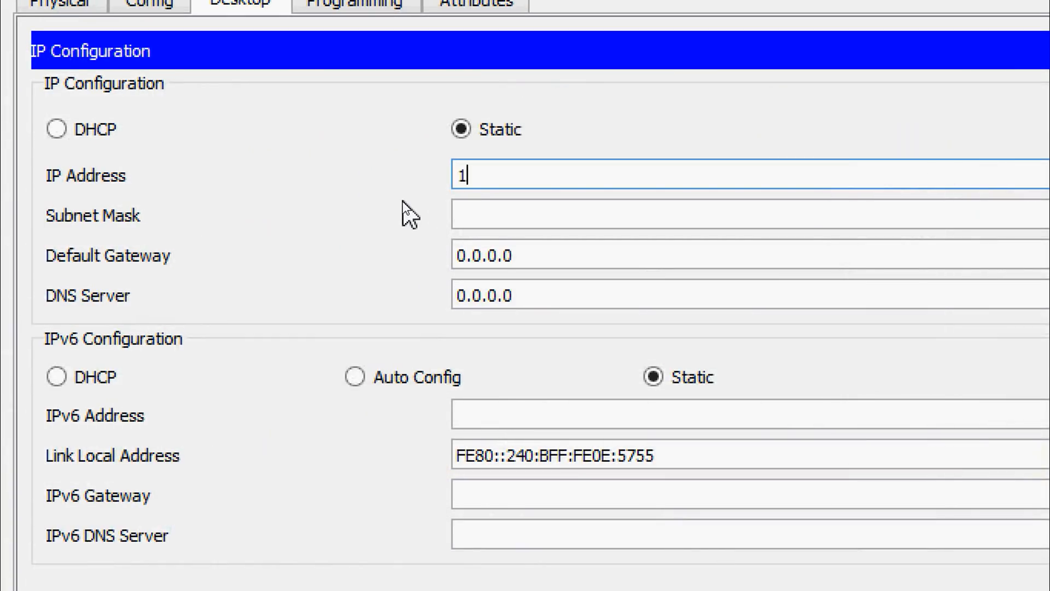
text(72.16.2.100)
key(Tab)
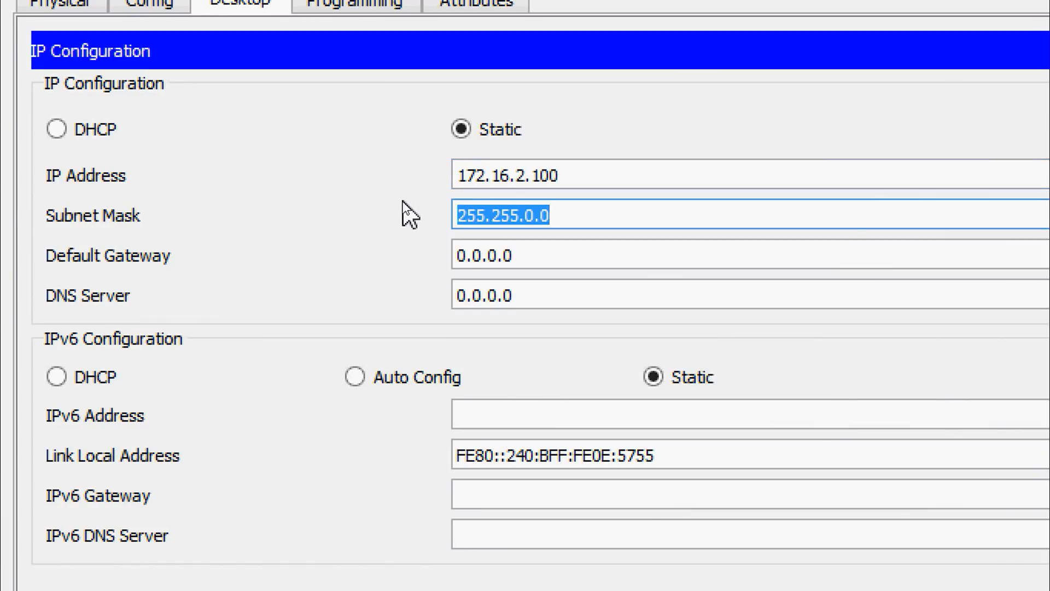
Set PC2's subnet mask to 255.255.255.0 and its default gateway to 172.16.2.1, and close PC2's window
key(Left)
key(BackSpace)
key(BackSpace)
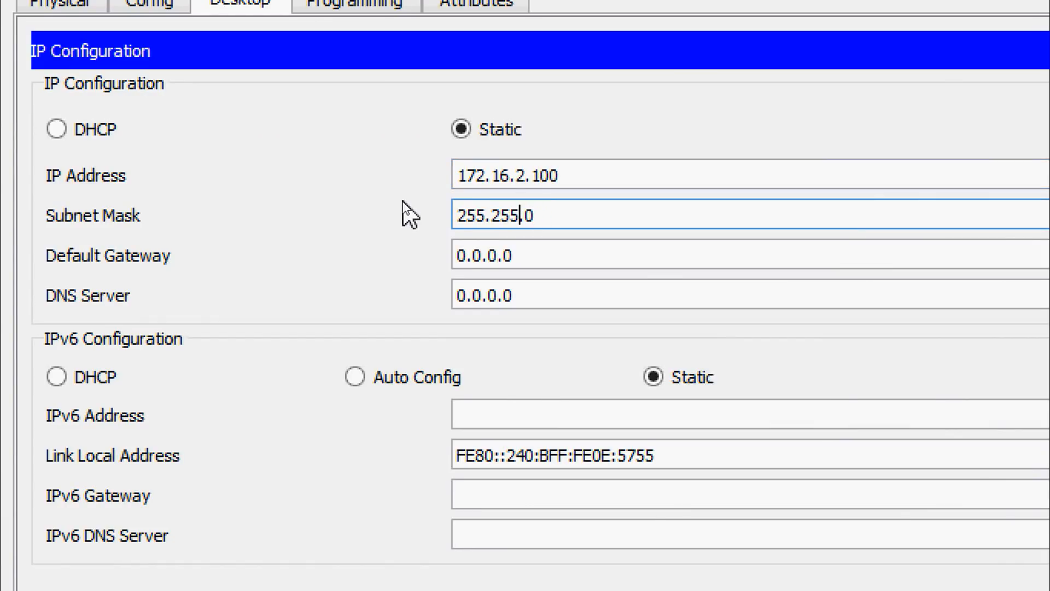
text(.255)
key(Tab)
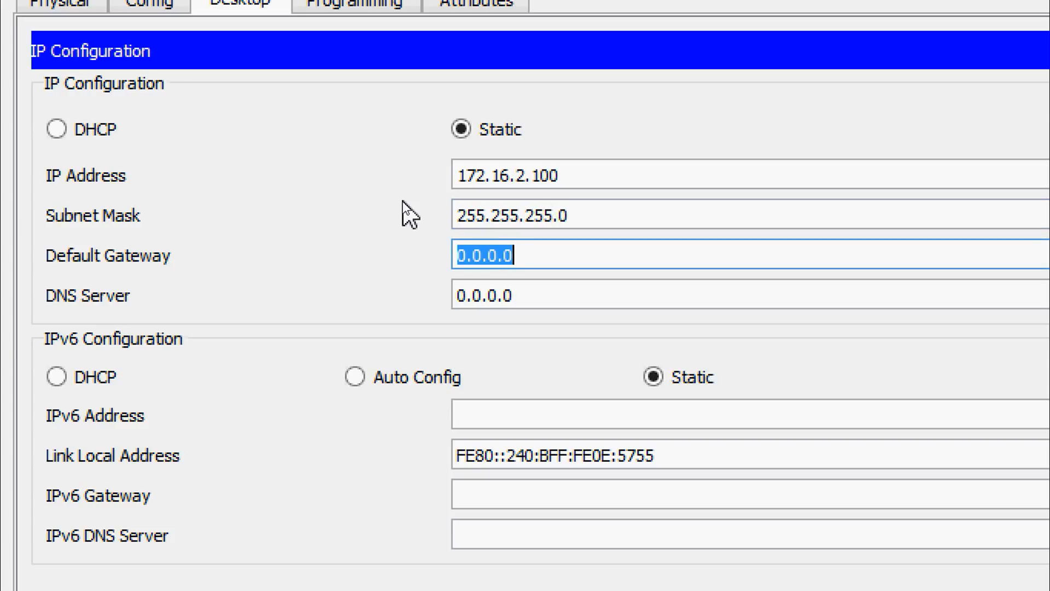
text(172.1)
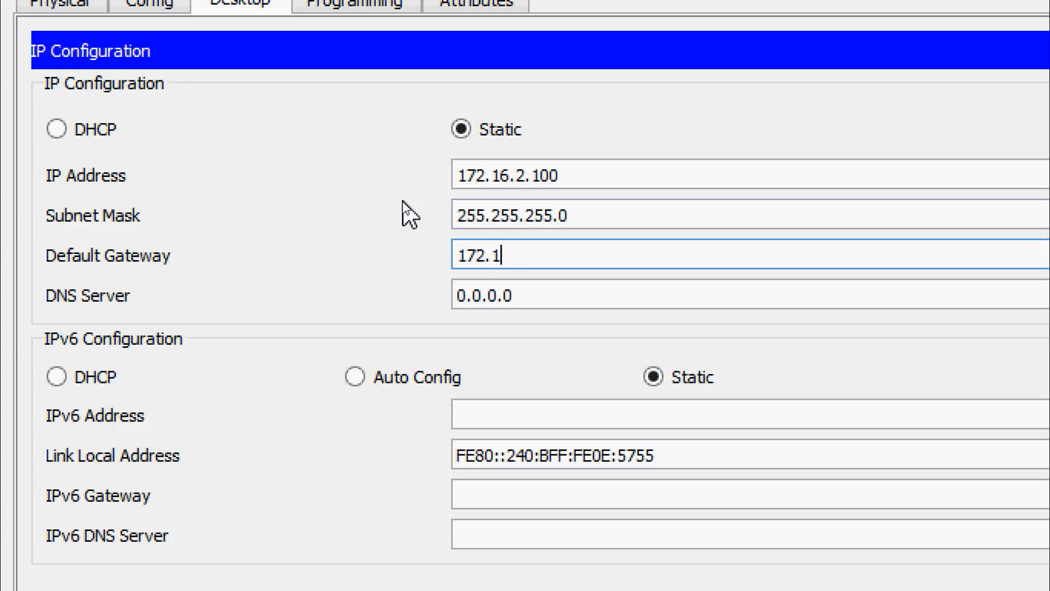
text(6.2.1)
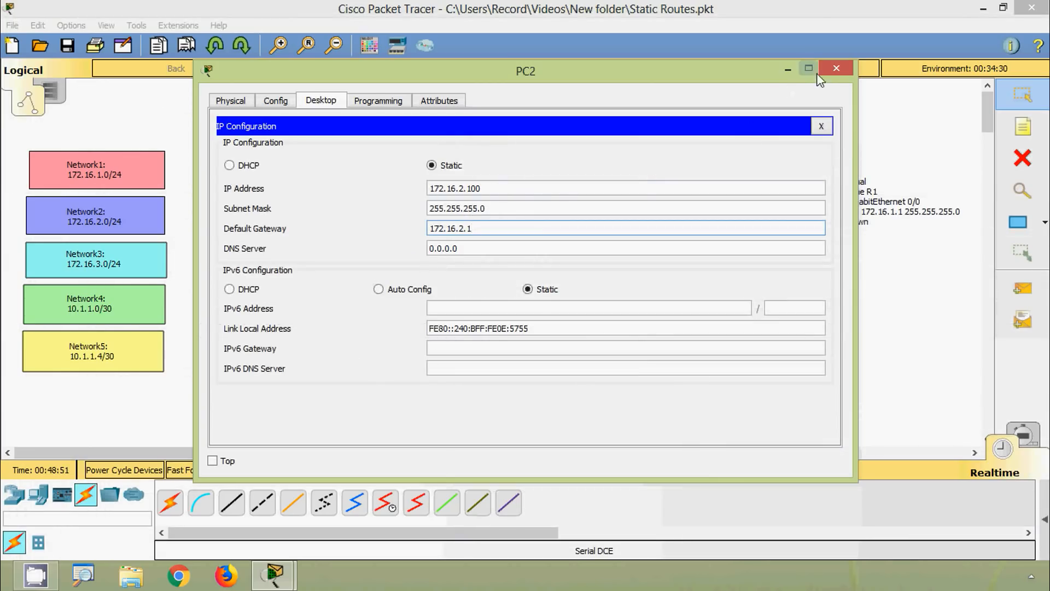
click(828, 68)
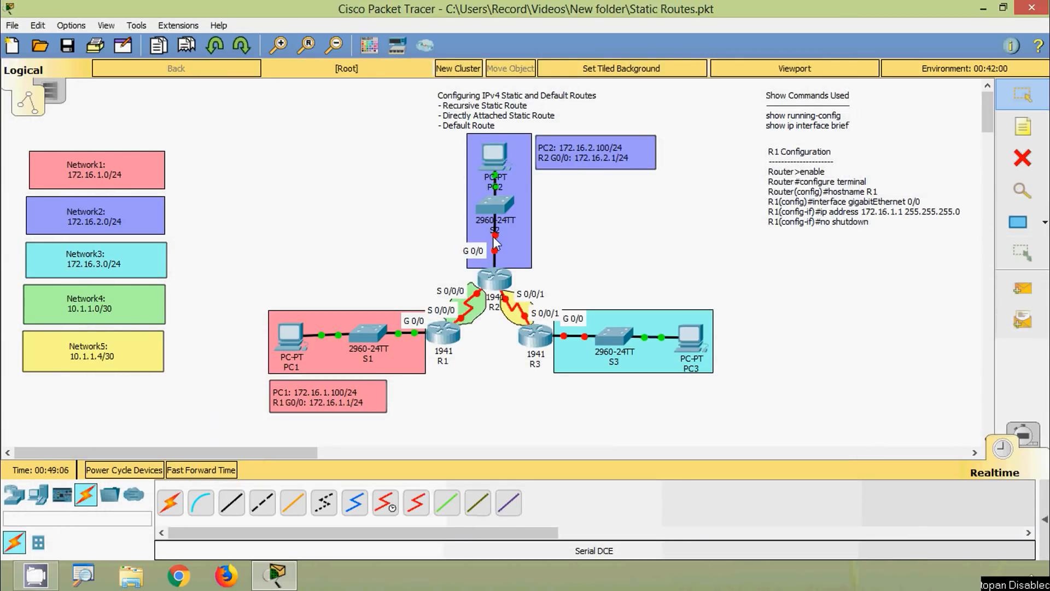
Open R2's command-line interface, decline the initial configuration dialog and start the console session
click(494, 279)
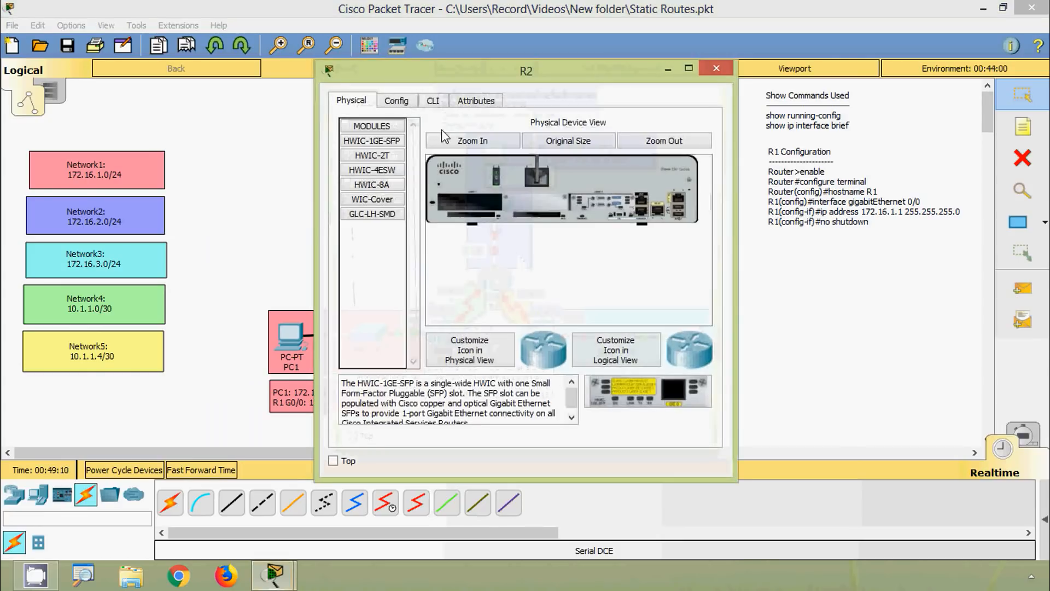
click(433, 101)
drag(438, 75, 488, 50)
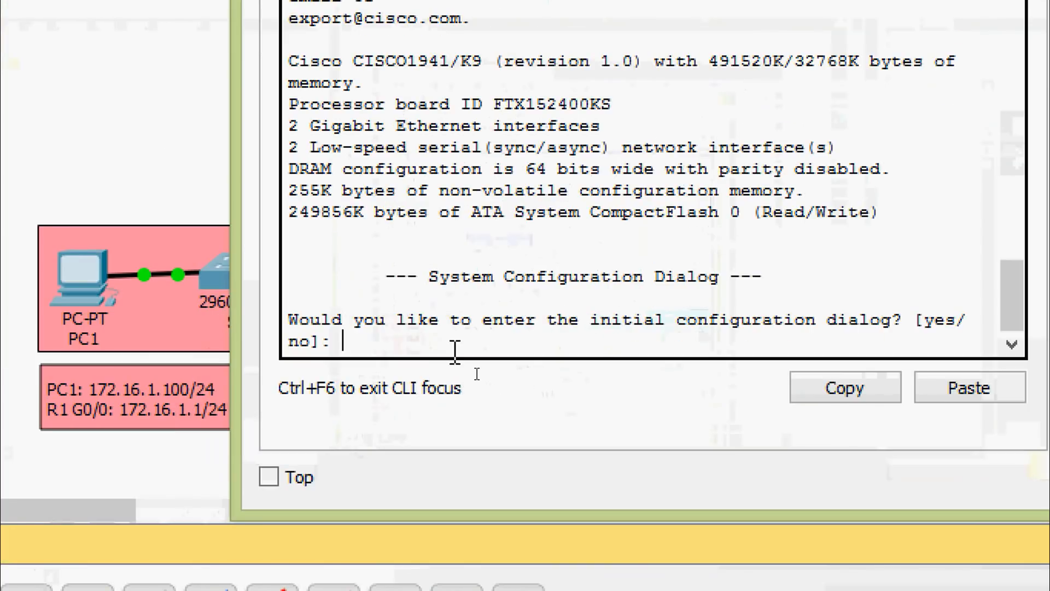
text(no)
key(Return)
key(Return)
Enter privileged EXEC mode and go into global configuration mode with configure terminal on R2
text(ena)
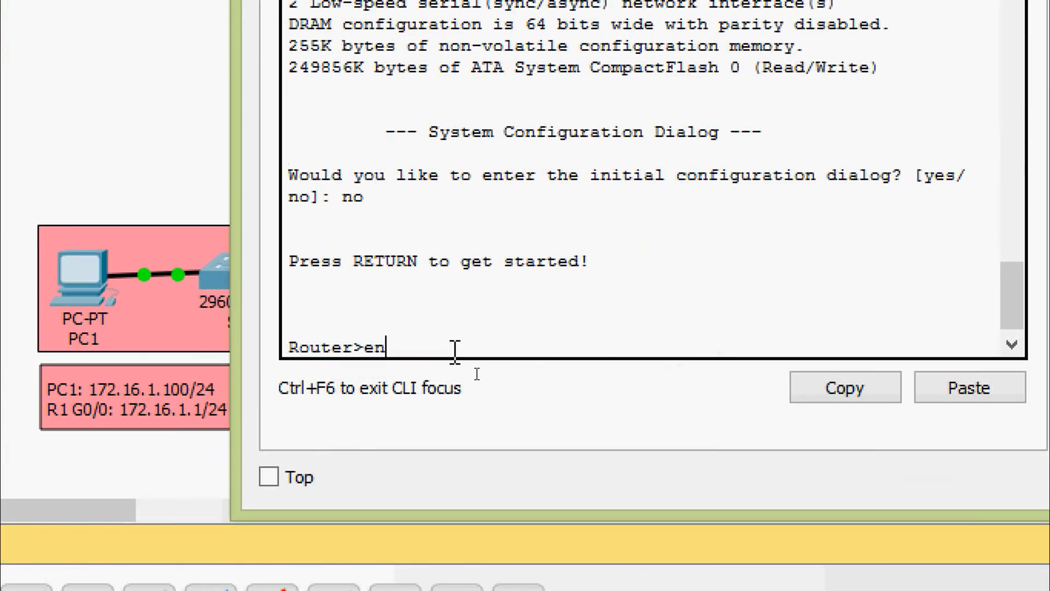
key(Tab)
key(Return)
text(conf)
key(Tab)
text(terminal)
key(Return)
key(Return)
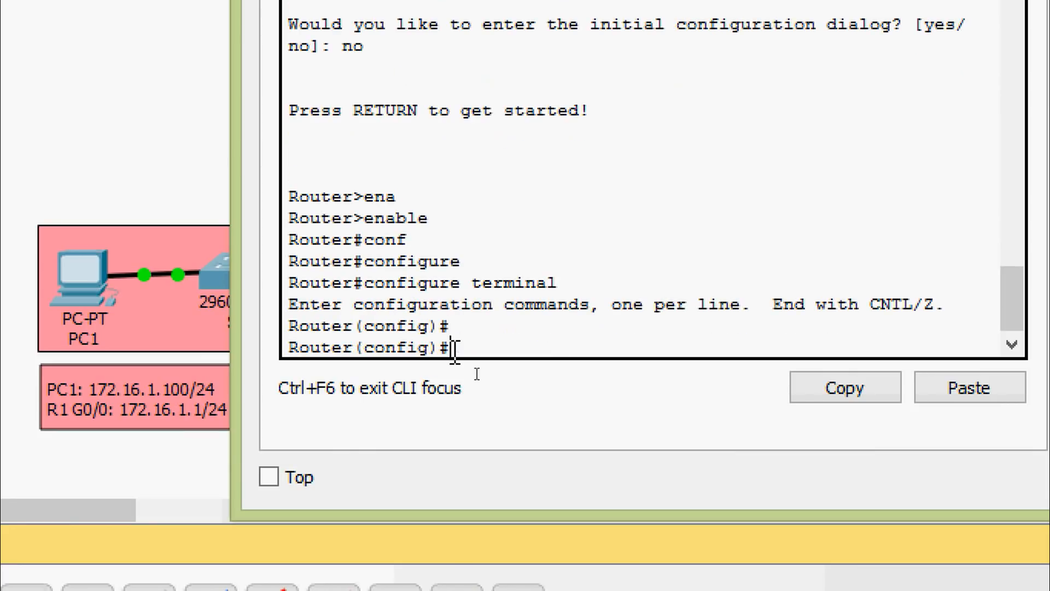
Set the router's hostname to R2
text(ho)
key(Tab)
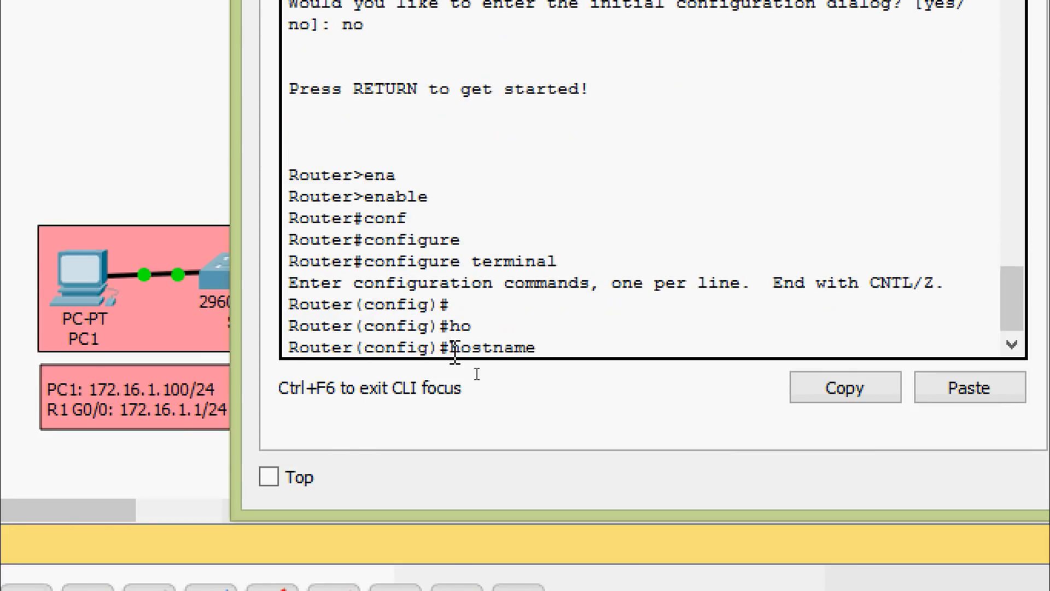
text(R2)
key(Return)
key(Return)
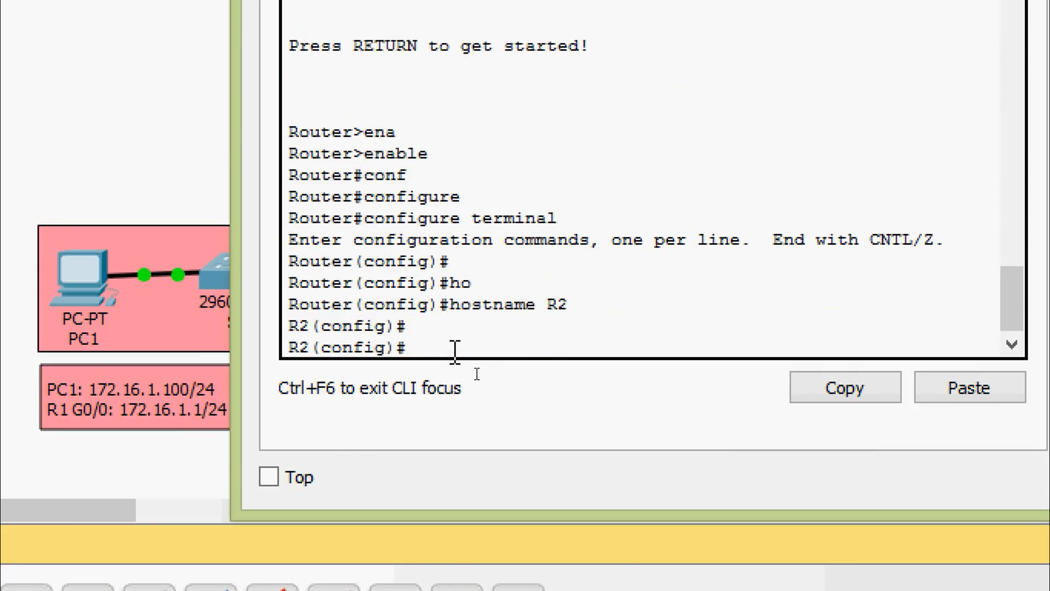
Enter R2's GigabitEthernet 0/0 interface configuration and assign it the IP address 172.16.2.1 with mask 255.255.255.0
text(inter)
key(Tab)
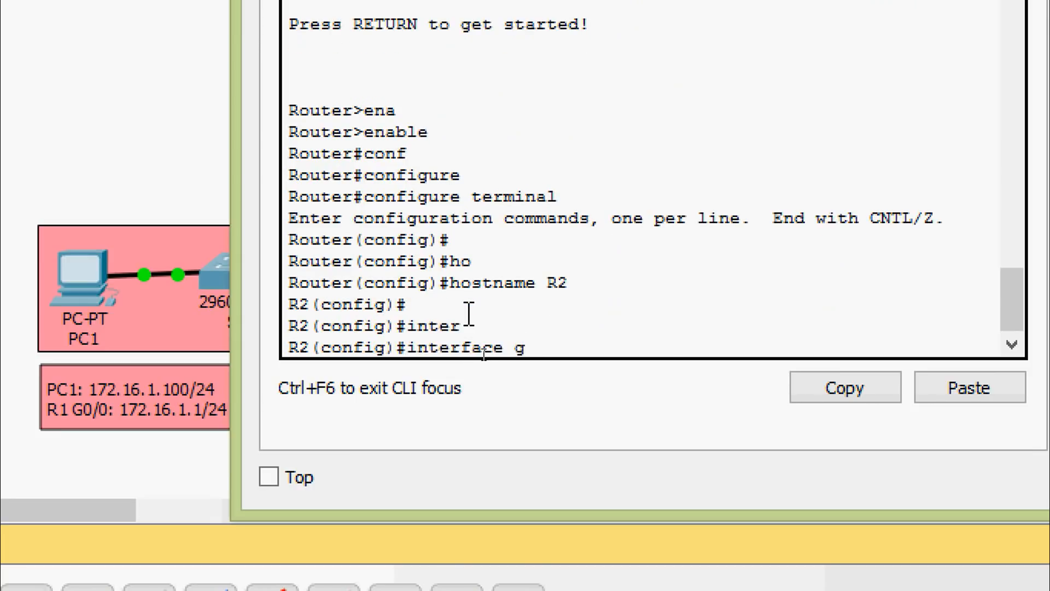
text(g)
key(Tab)
key(Return)
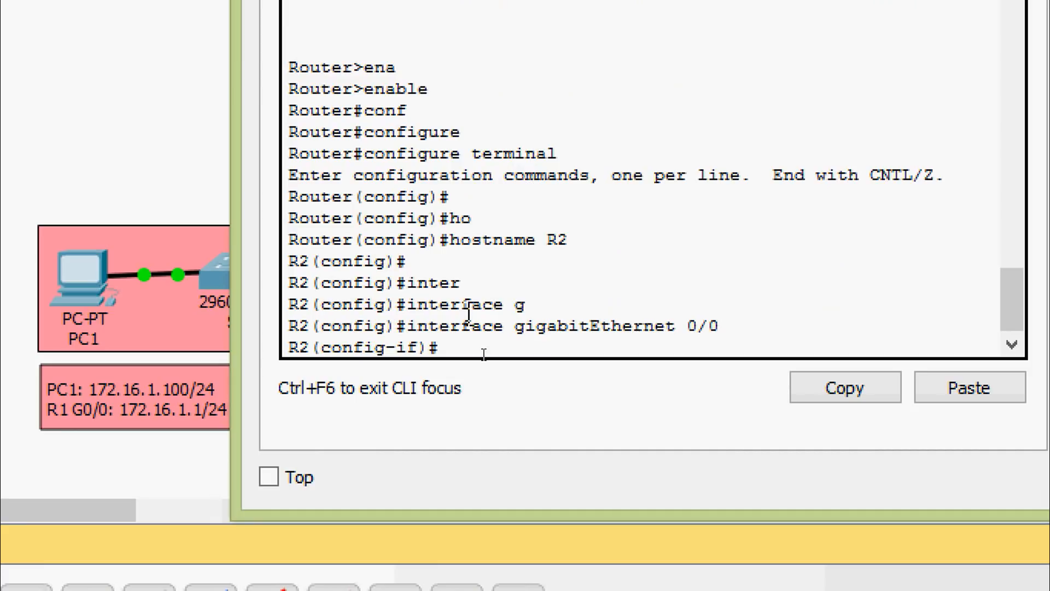
text(ip ad)
key(Tab)
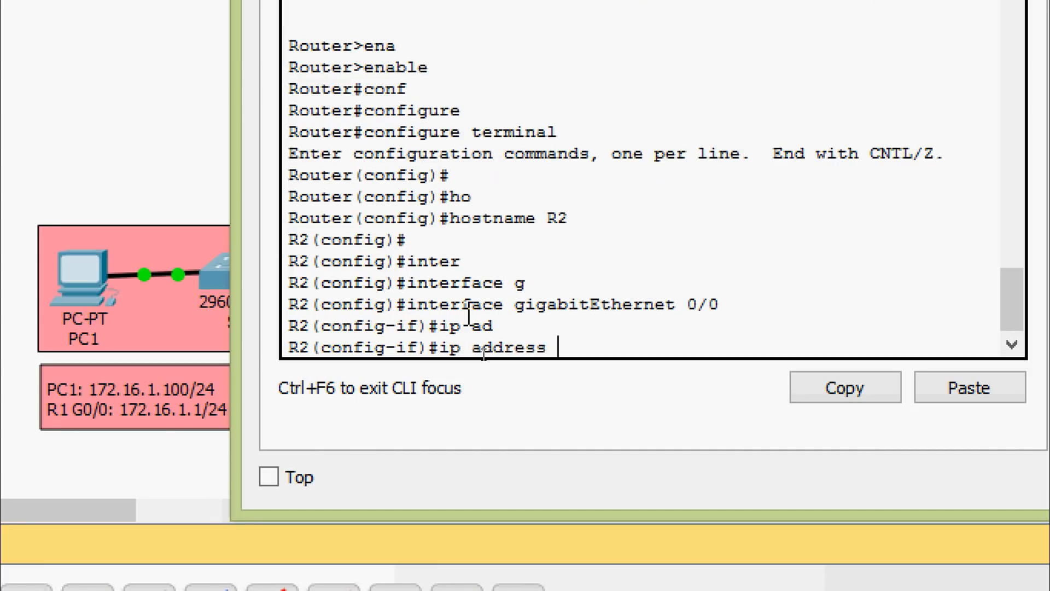
text(172.16.2.1 2)
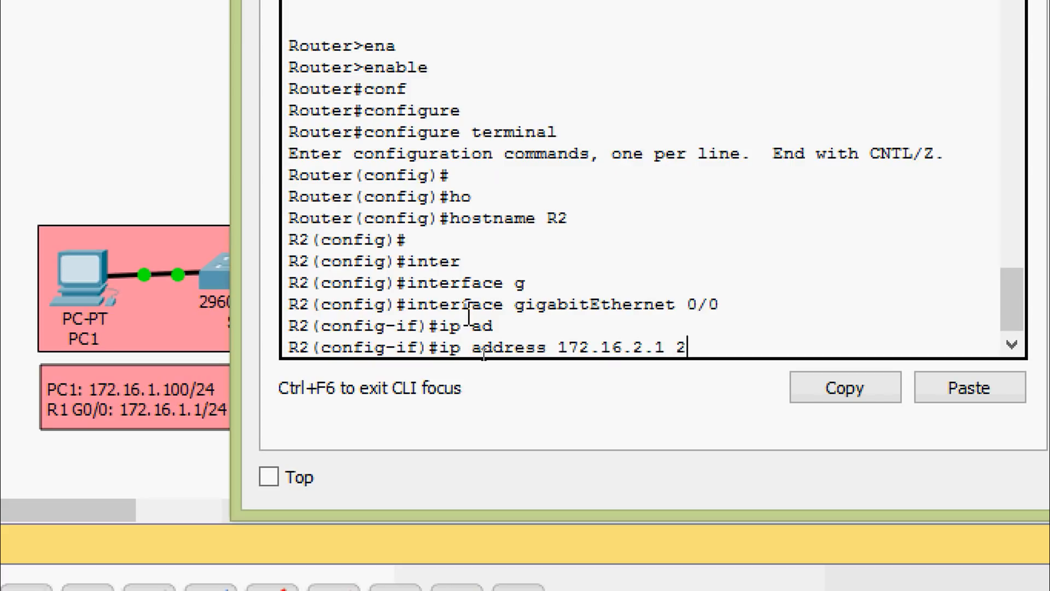
text(55.255.255.0)
key(Return)
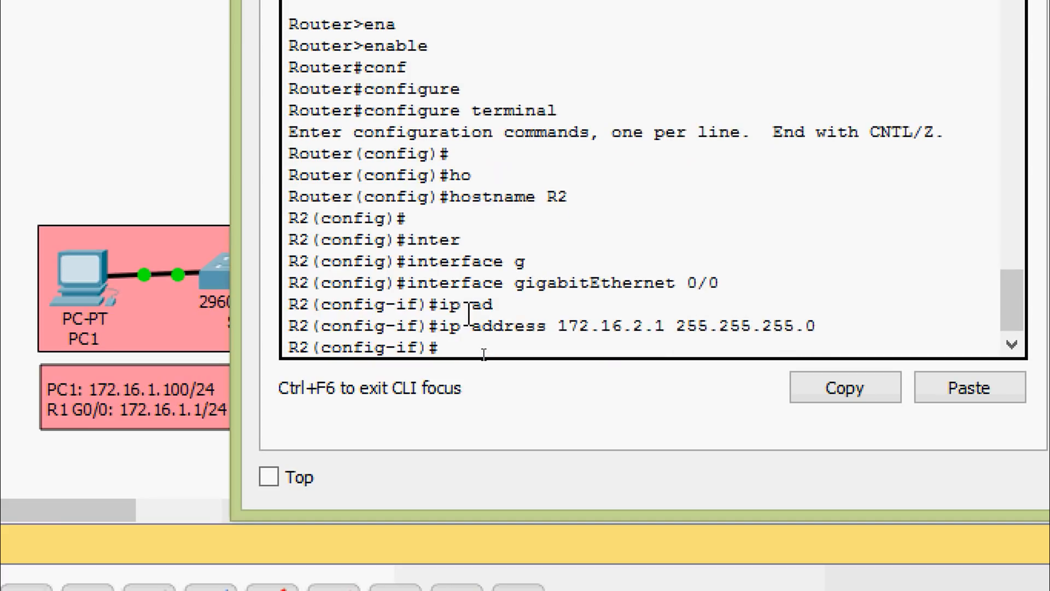
Enable R2's GigabitEthernet 0/0 interface with no shutdown and return to privileged EXEC mode
text(no sh)
key(Tab)
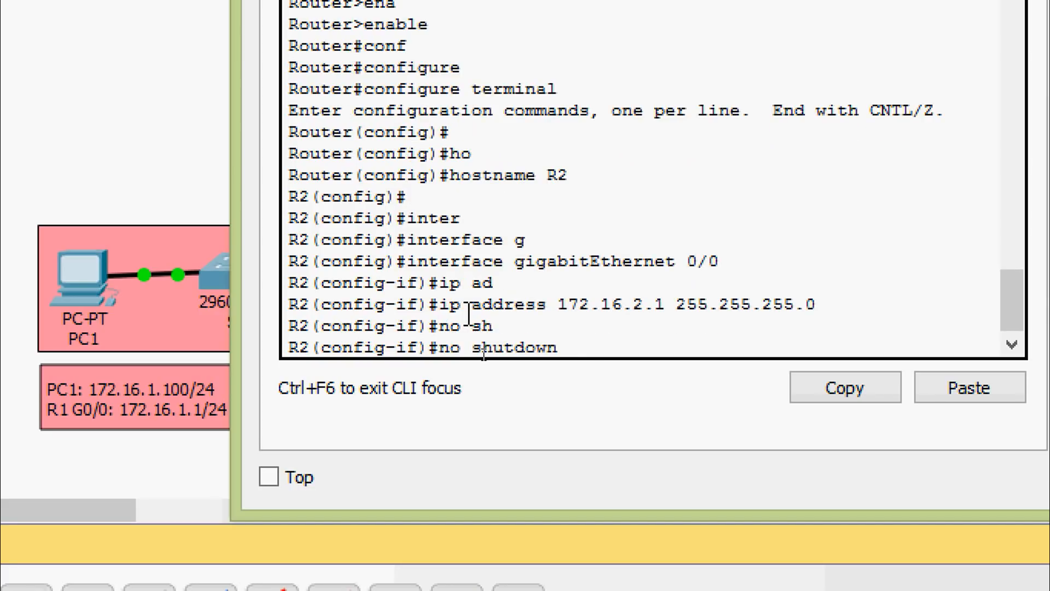
key(Return)
key(ctrl+z)
Save R2's running-config to startup-config, accepting the default destination filename
text(cop)
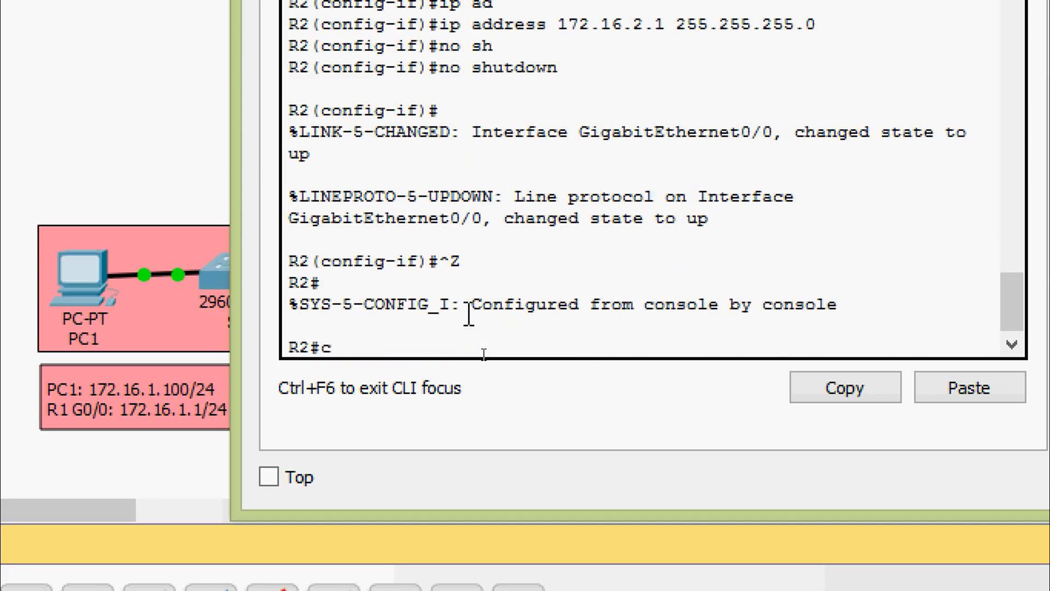
key(Tab)
text(r)
key(Tab)
text(st)
key(Tab)
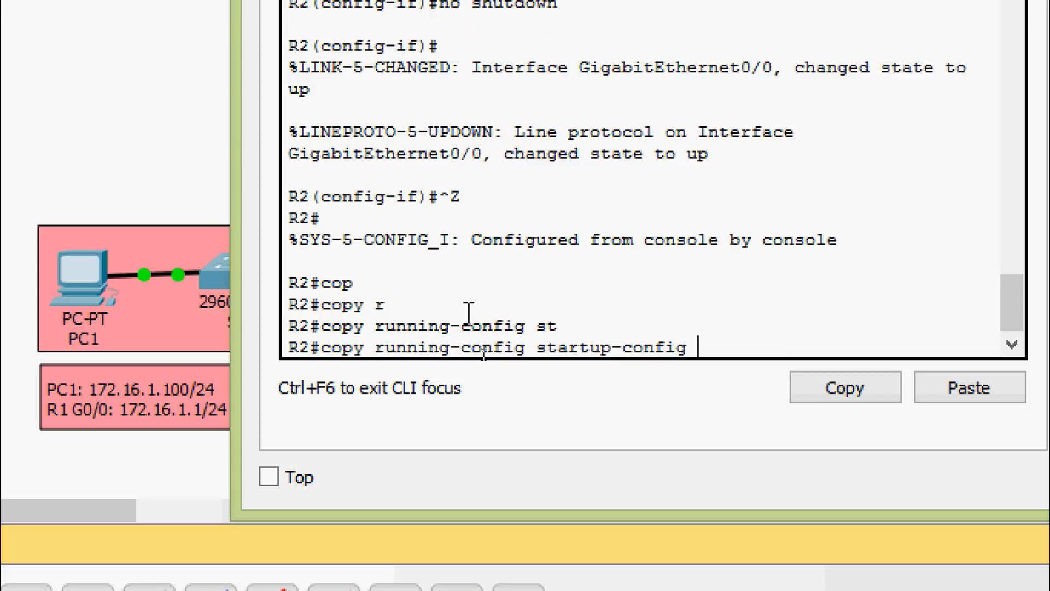
key(Return)
key(Return)
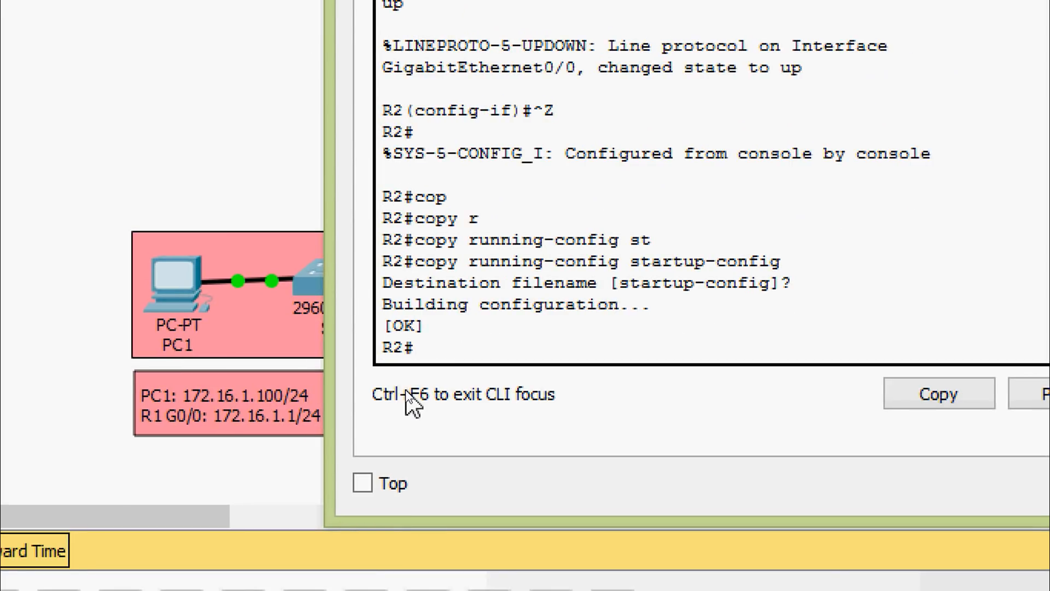
Run show ip interface brief on R2, widen the output window and check the GigabitEthernet0/0 address
text(sh)
key(Tab)
text(ip inter)
key(Tab)
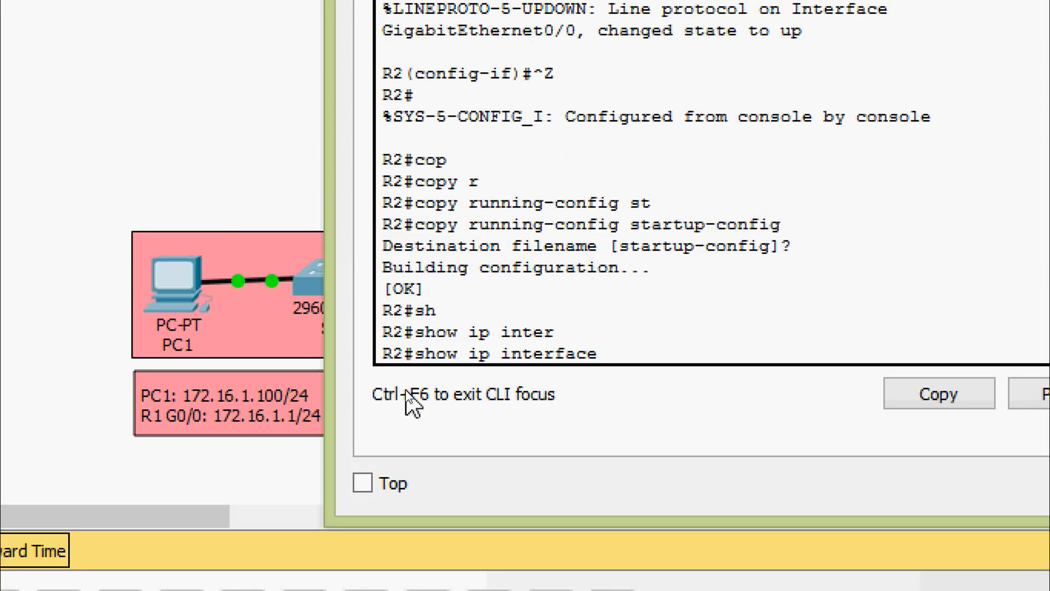
text(b)
key(Tab)
key(Return)
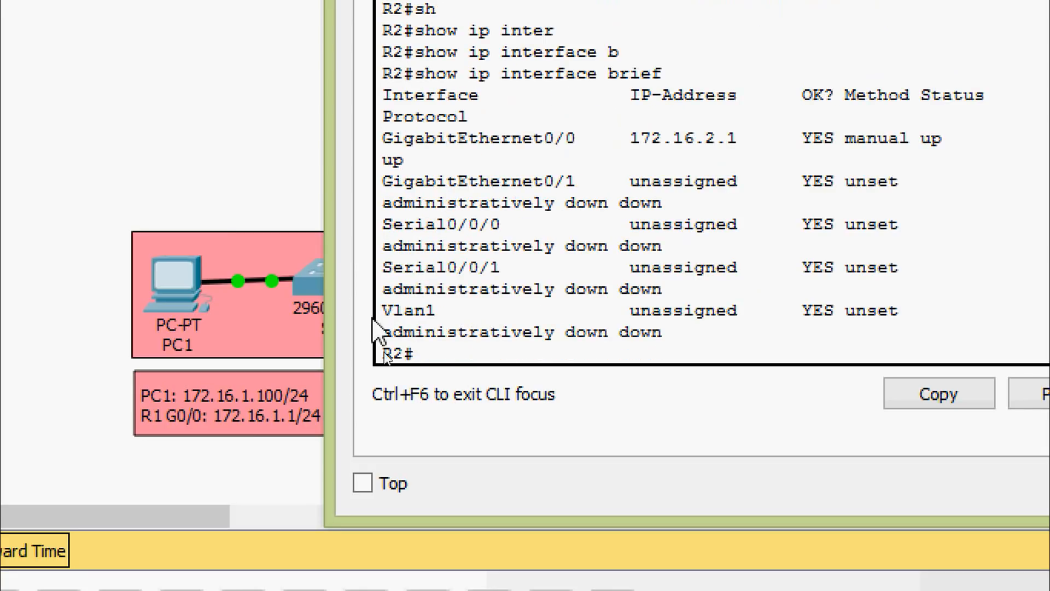
drag(338, 344, 134, 301)
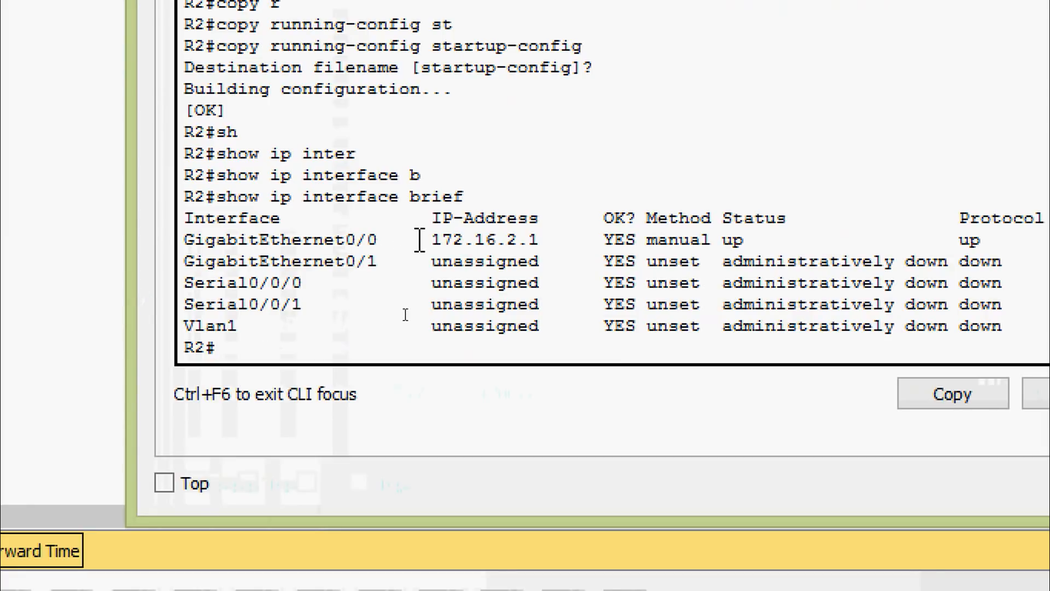
drag(420, 239, 551, 239)
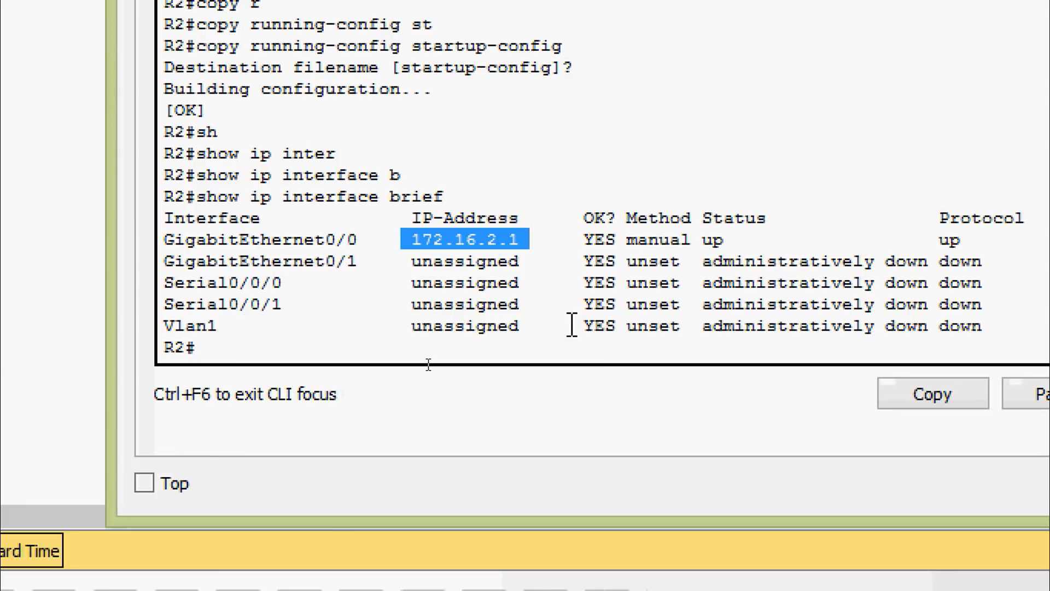
Run show running-config on R2, review the GigabitEthernet0/0 address and subnet mask, and close R2's window
click(408, 351)
text(sh)
key(Tab)
text(ru)
key(Tab)
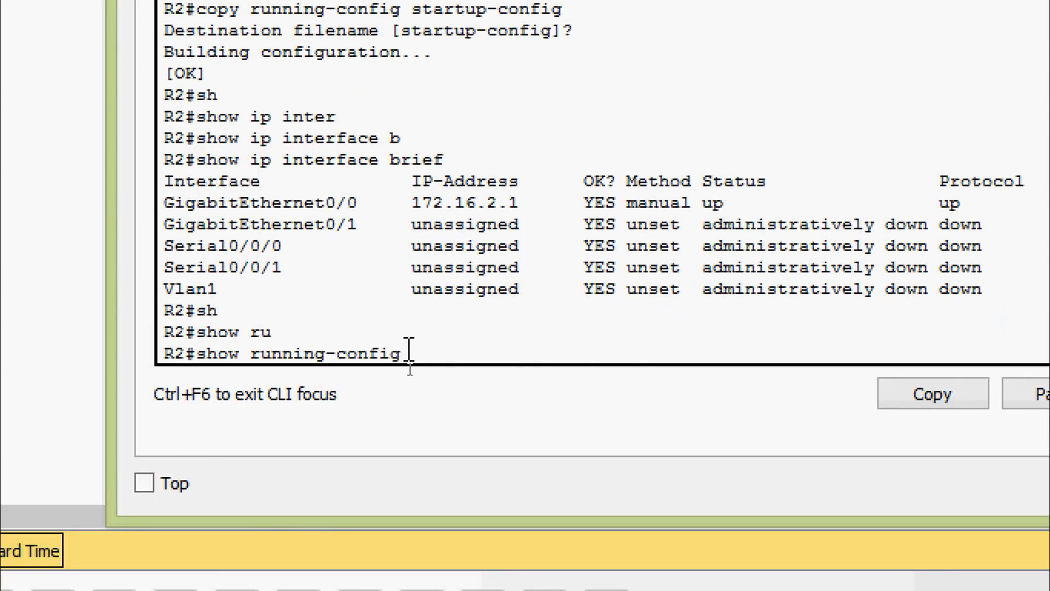
key(Return)
key(space)
scroll(331, 275, up, 2)
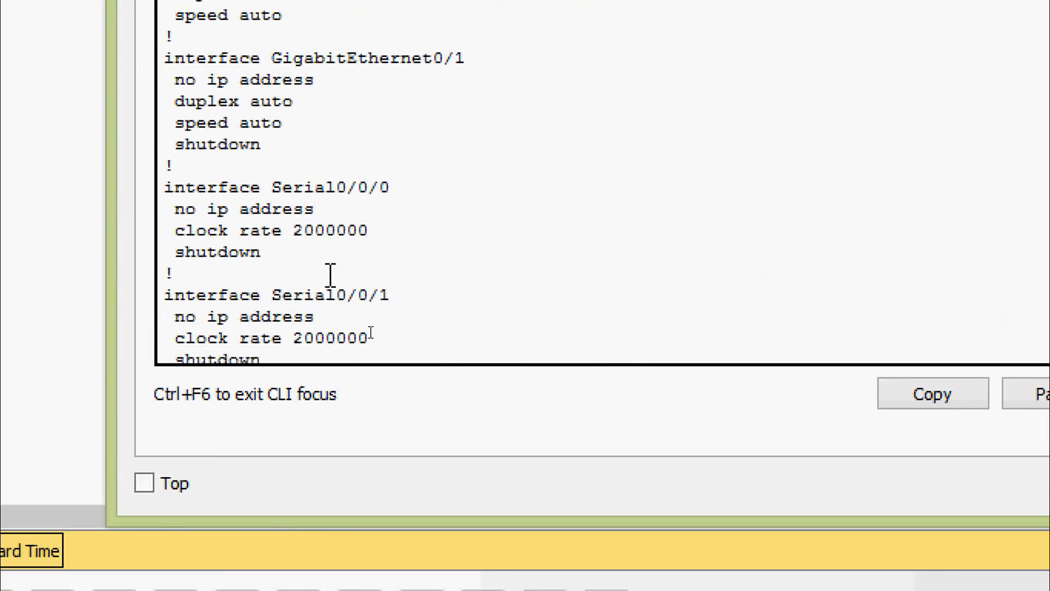
scroll(331, 275, up, 4)
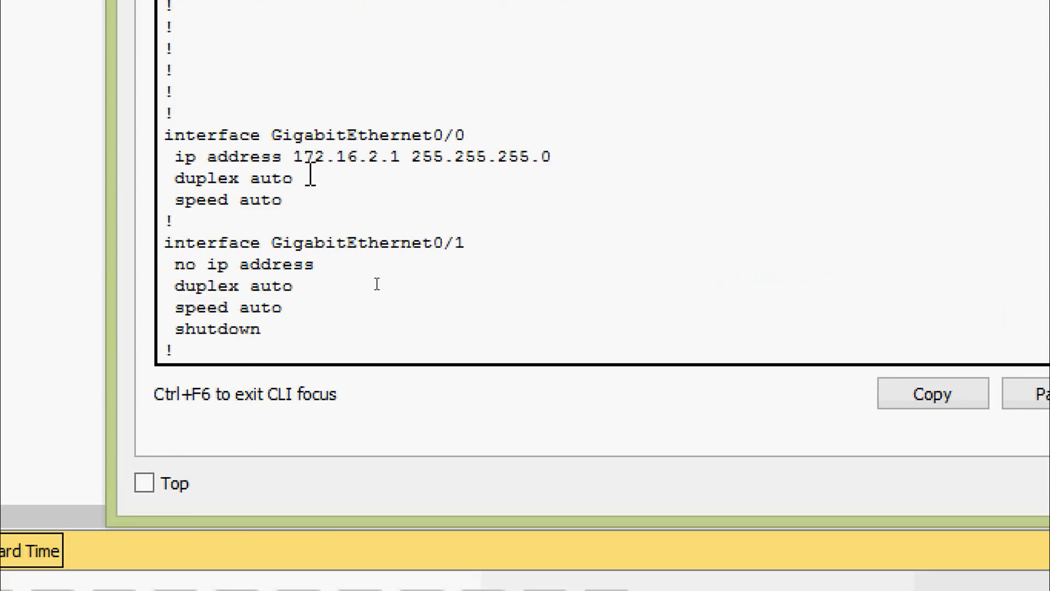
drag(282, 156, 556, 159)
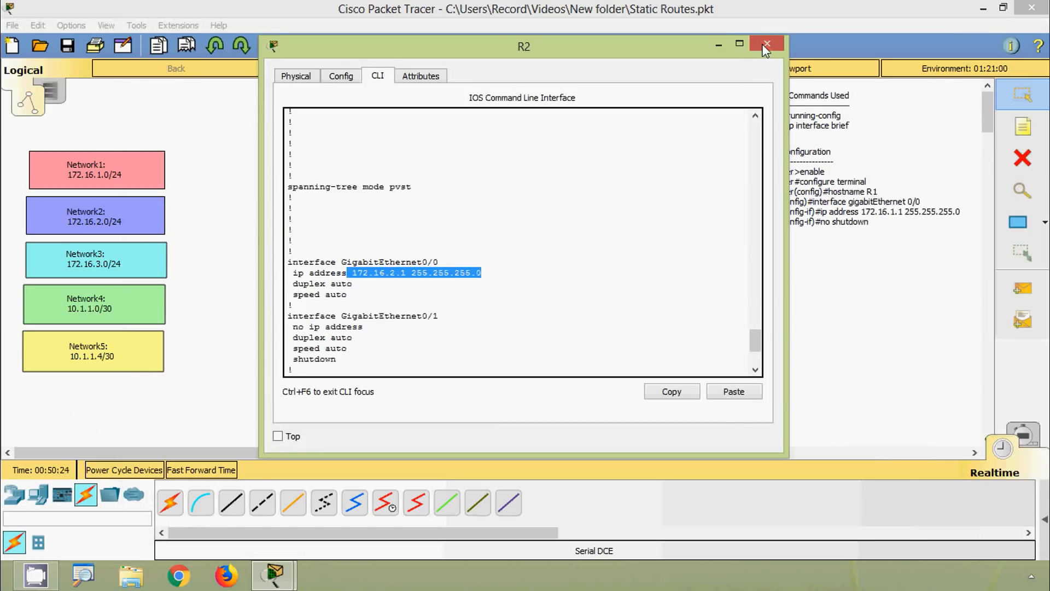
click(766, 47)
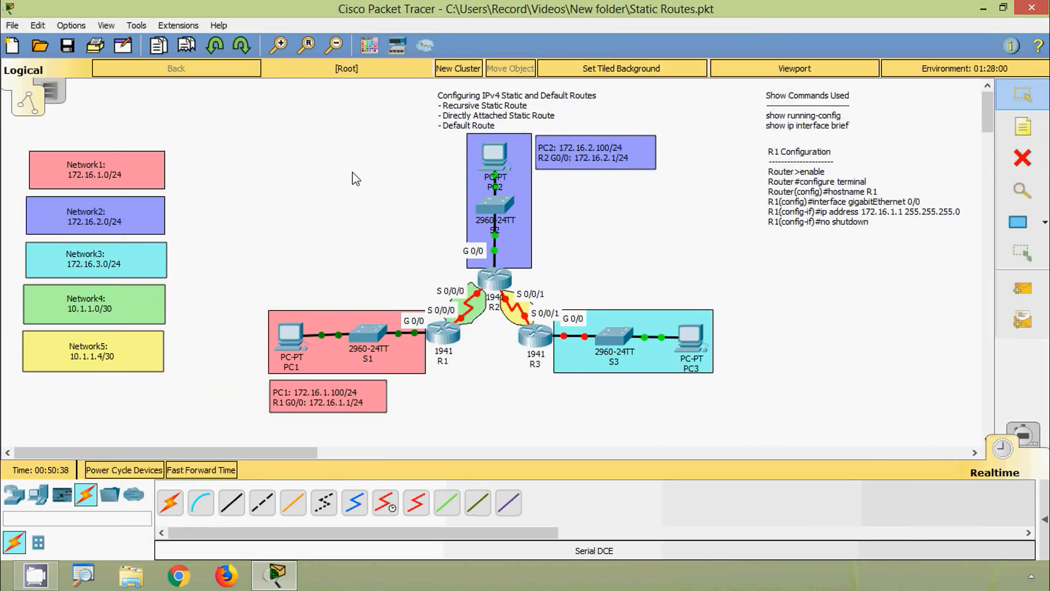
Ping 172.16.2.1 from PC2's Command Prompt to test the link to R2, and close PC2's window
click(494, 156)
click(624, 173)
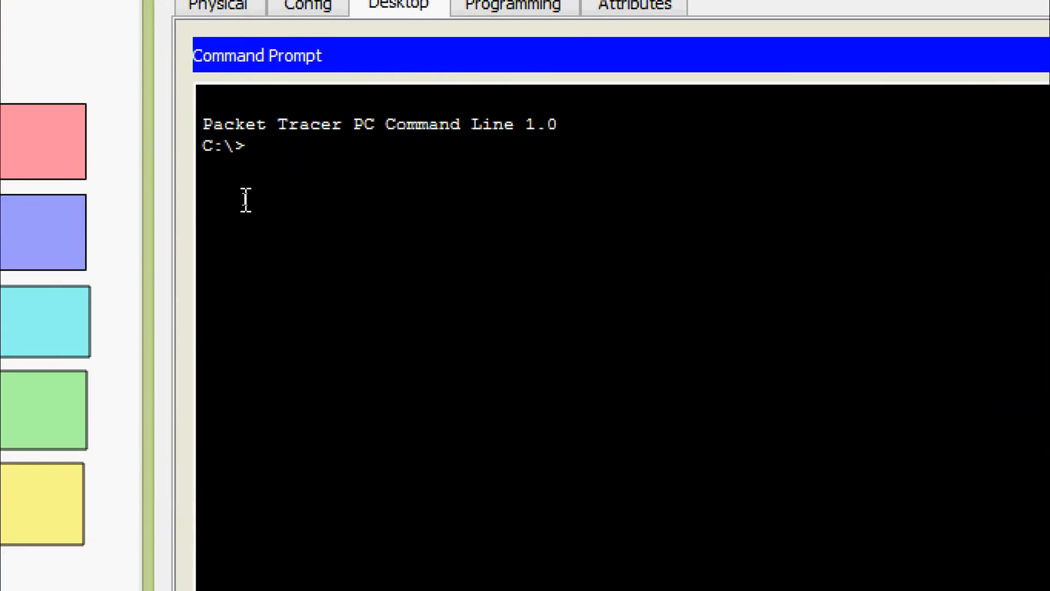
text(ping 172.16)
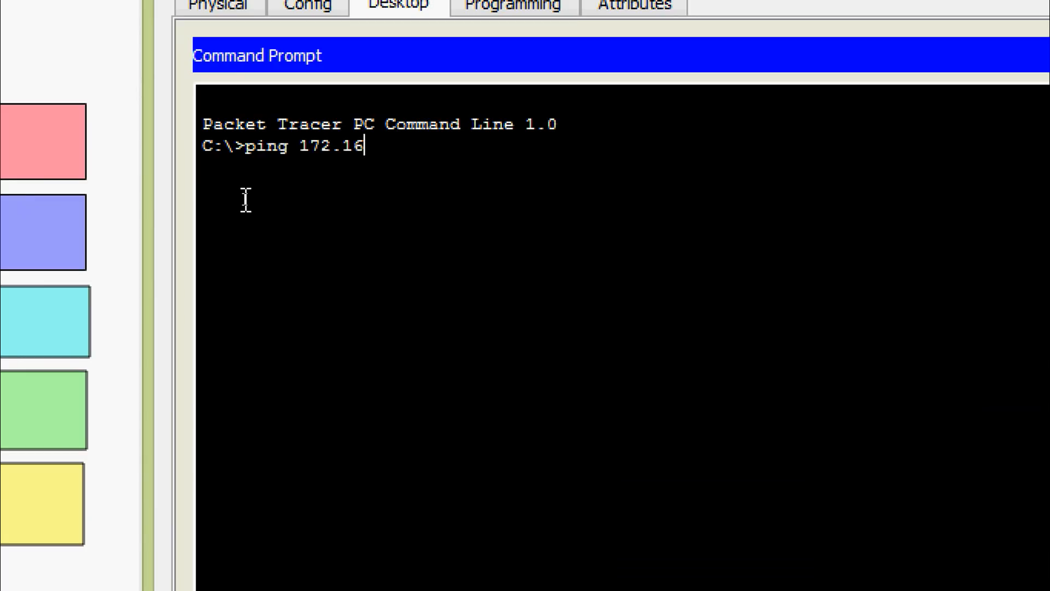
text(.2.1)
key(Return)
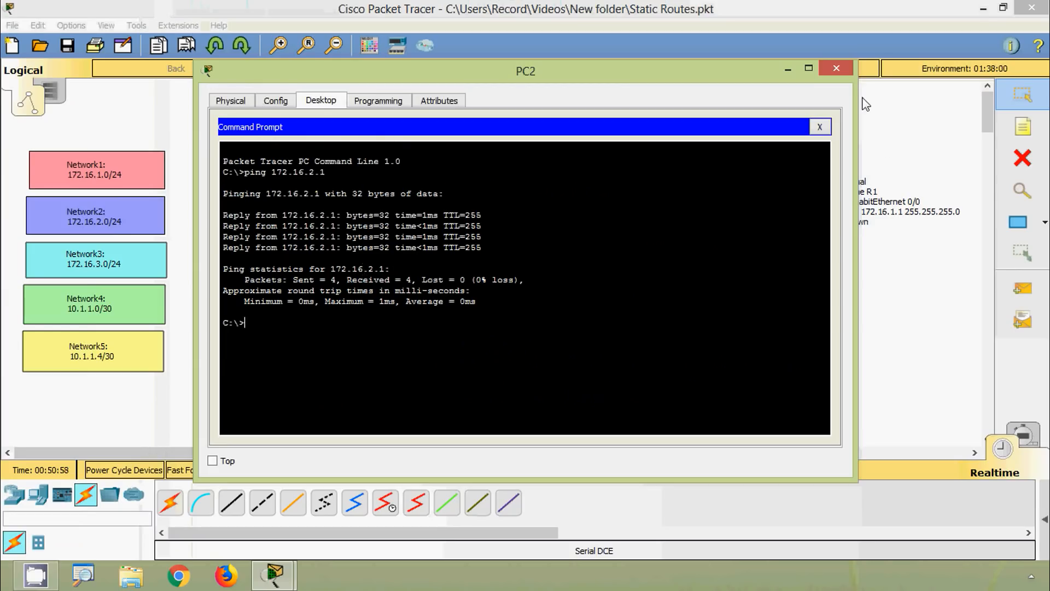
click(837, 68)
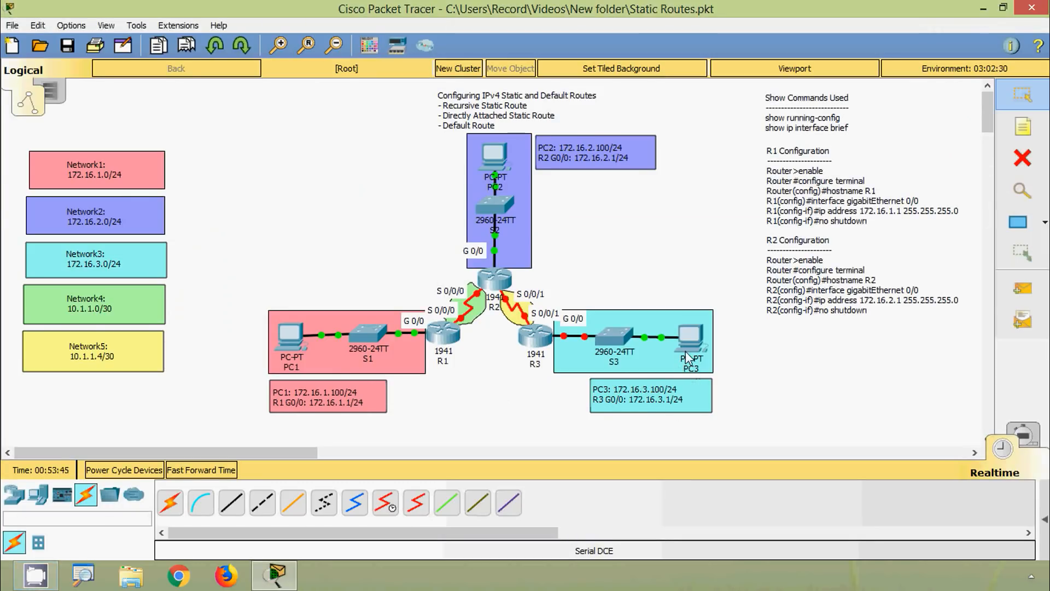
Open PC3's IP configuration and set its static IPv4 address to 172.16.3.100
click(706, 343)
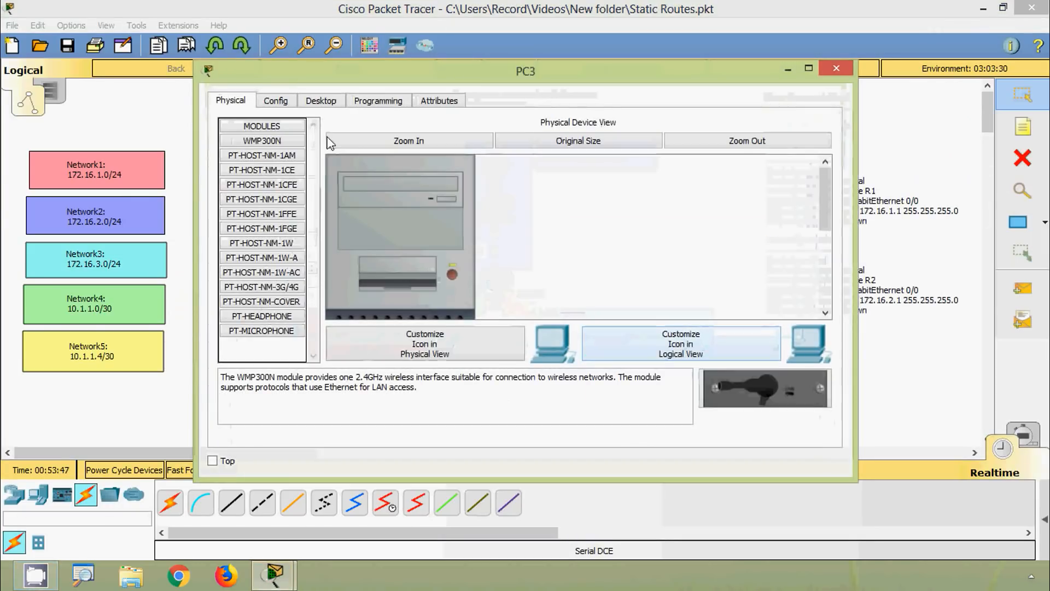
click(321, 100)
click(264, 155)
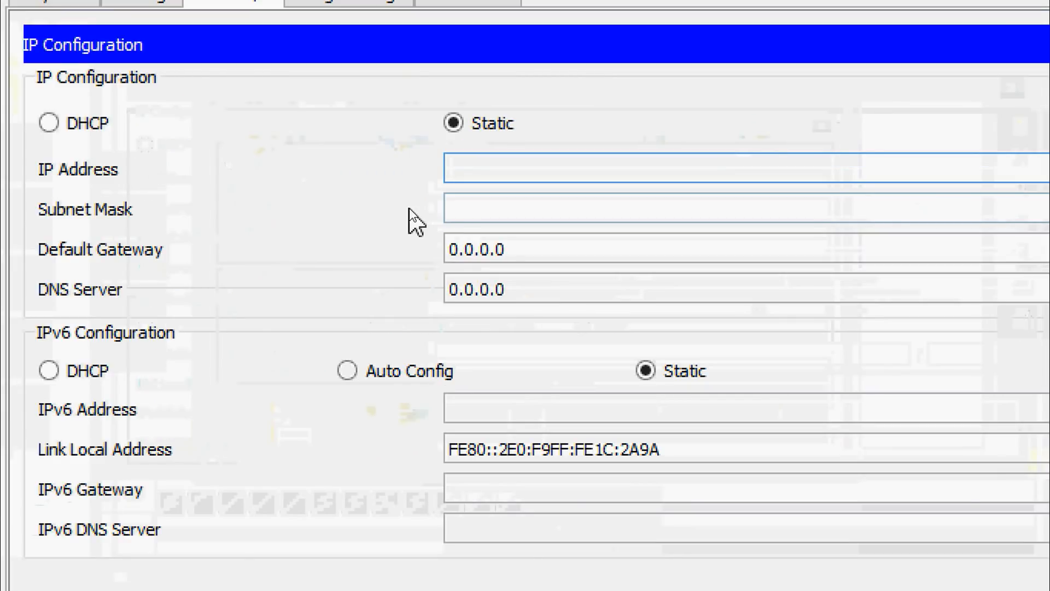
text(72.16)
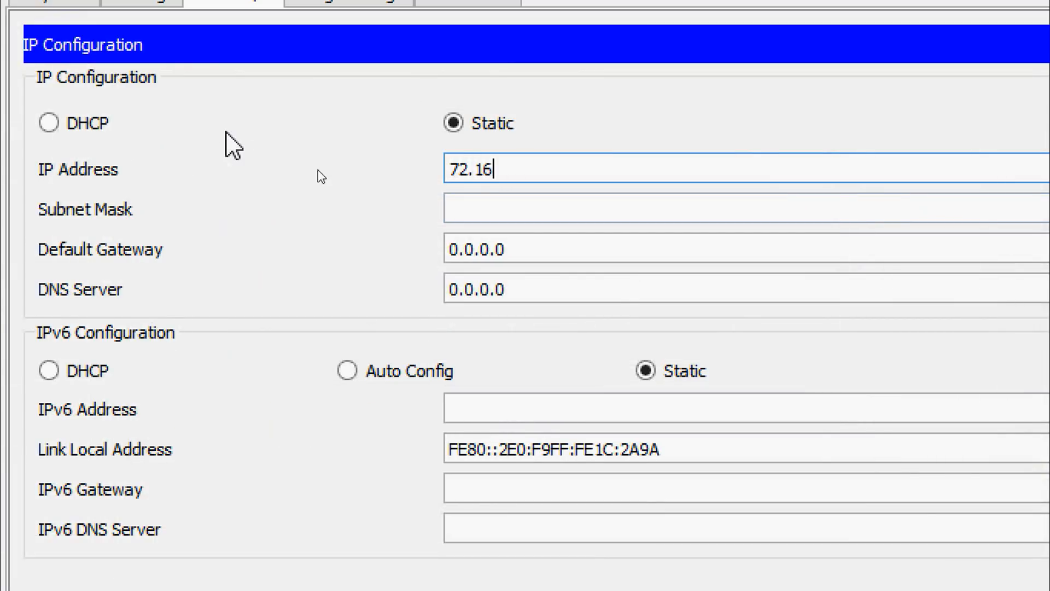
key(BackSpace)
key(BackSpace)
key(BackSpace)
key(BackSpace)
text(72.16.3.1)
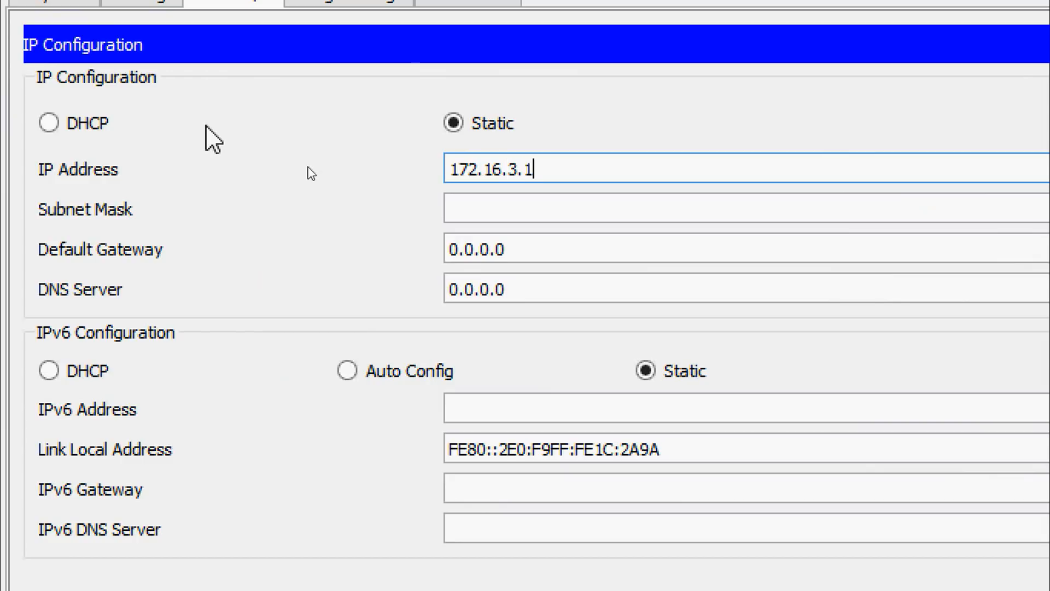
text(00)
Set PC3's subnet mask to 255.255.255.0
key(Tab)
key(Left)
key(Left)
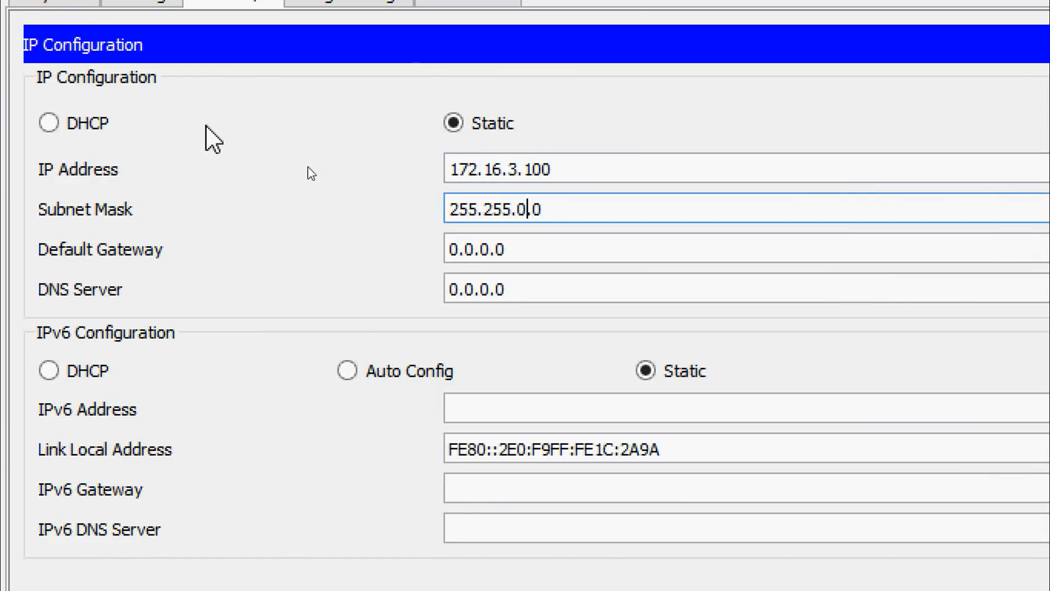
key(BackSpace)
text(255.)
Set PC3's default gateway to 172.16.3.1 and close PC3's window
key(Tab)
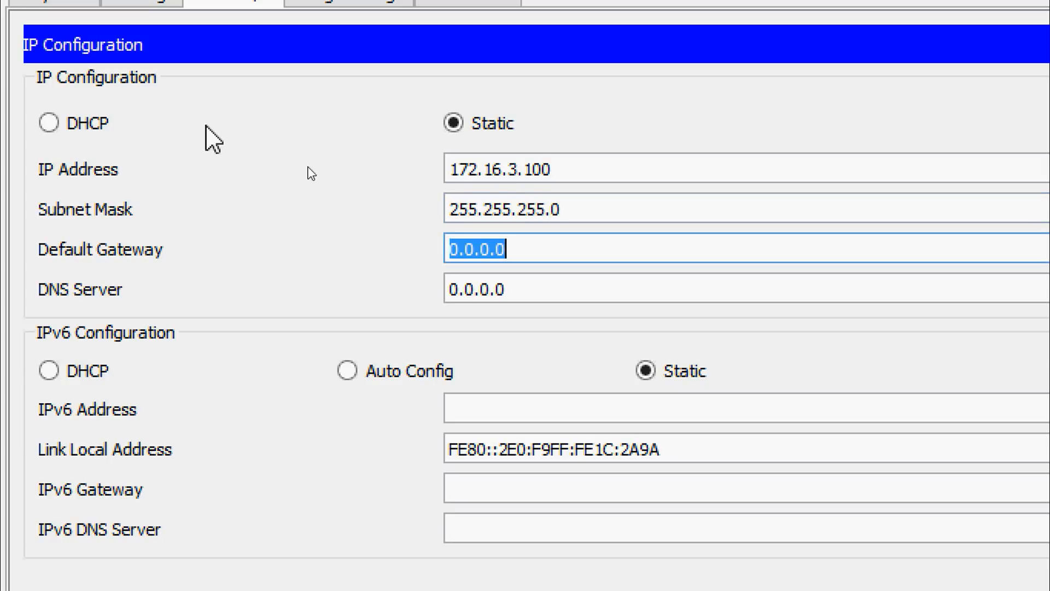
text(72.16.3.1)
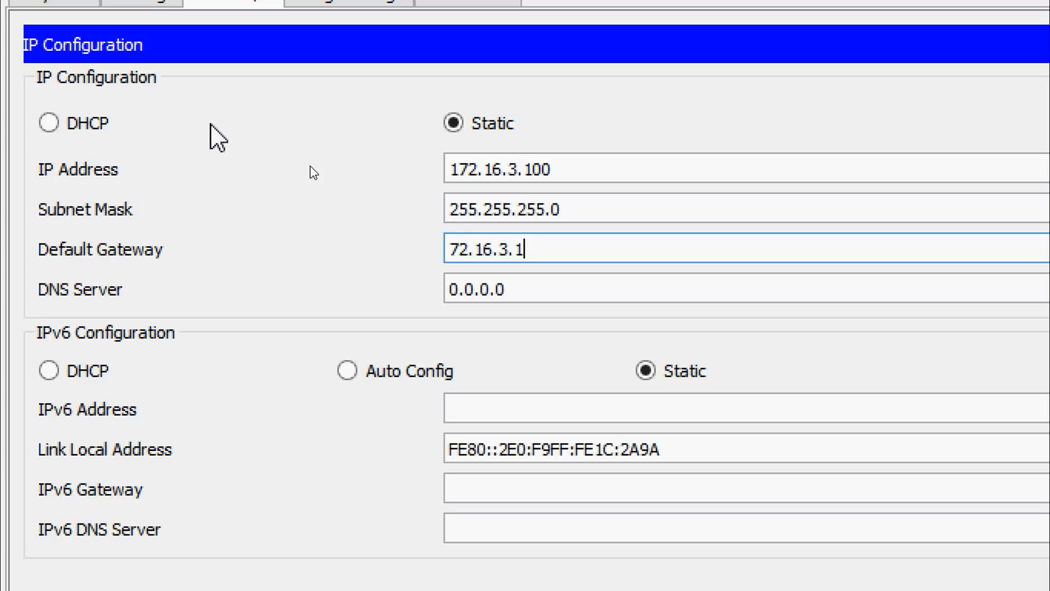
click(445, 253)
text(1)
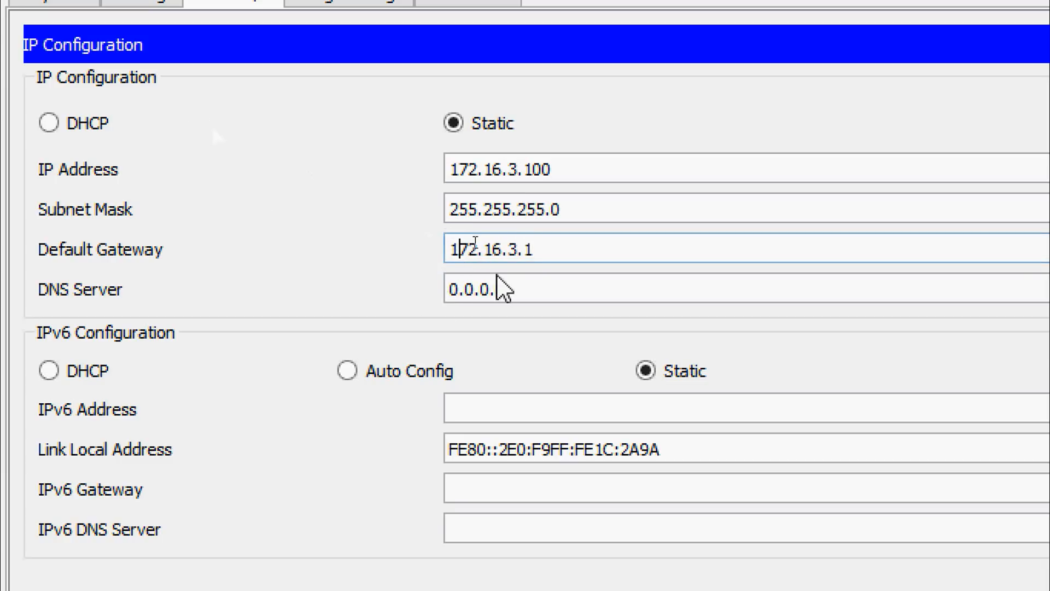
click(500, 287)
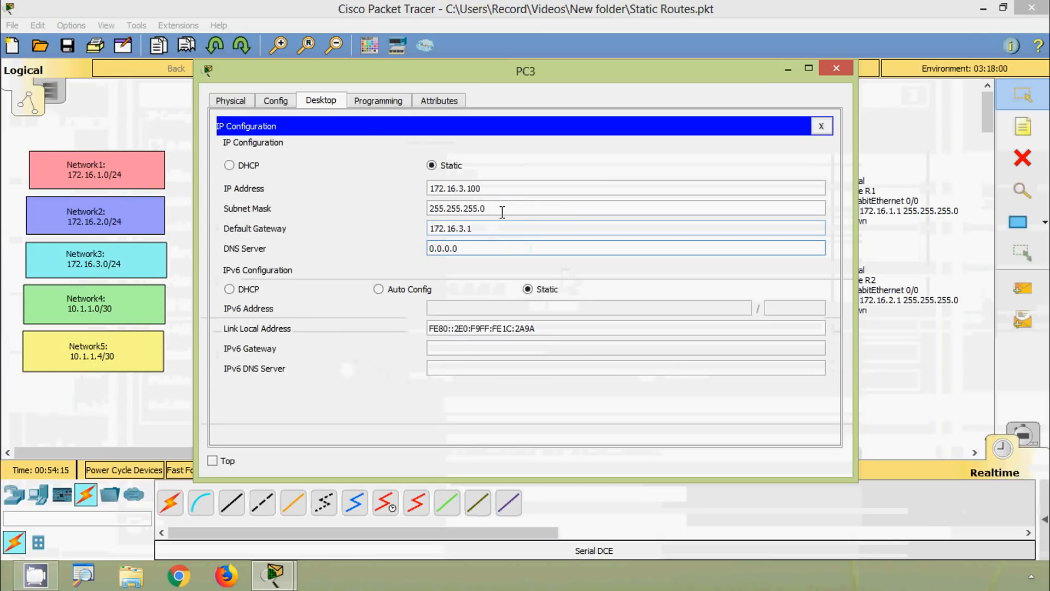
click(836, 69)
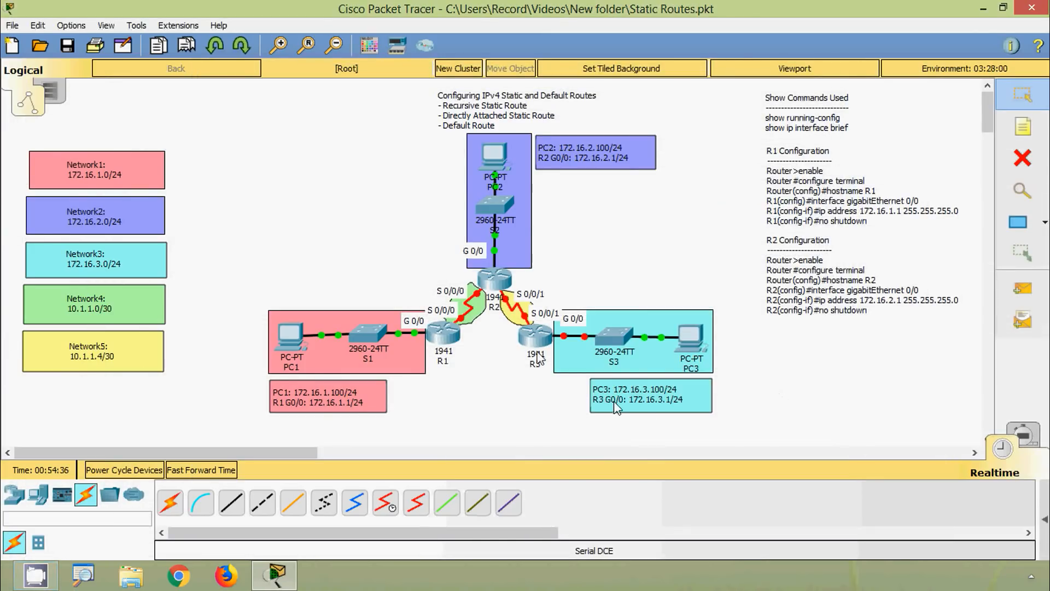
Decline the initial configuration dialog in R3's command line and enter privileged EXEC mode with enable
click(540, 358)
click(433, 100)
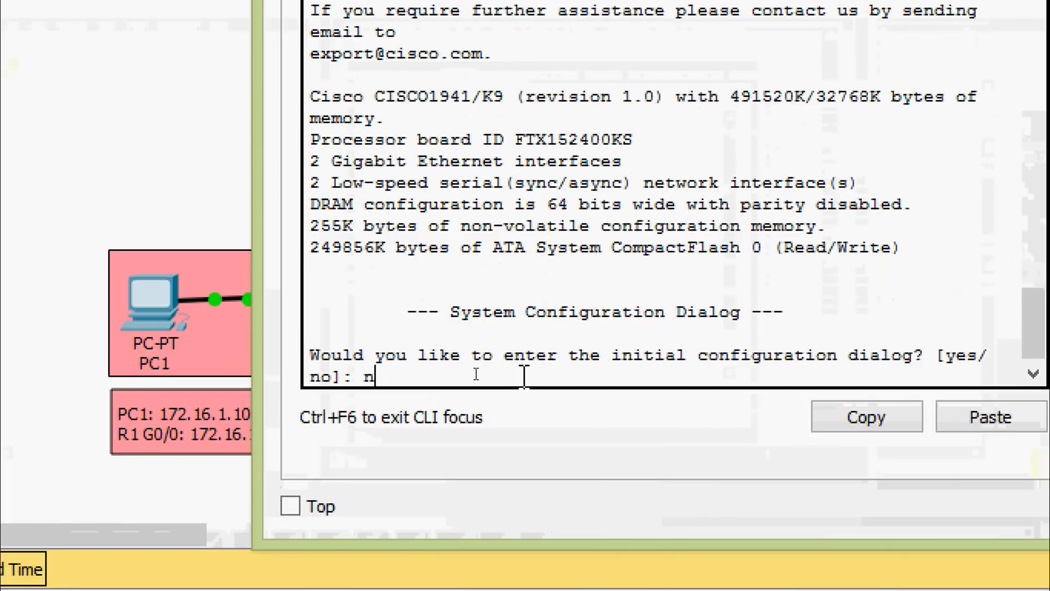
text(o)
key(Return)
key(Return)
text(ena)
key(Tab)
key(Return)
Enter global configuration mode with configure terminal and set the router's hostname to R3
text(conf)
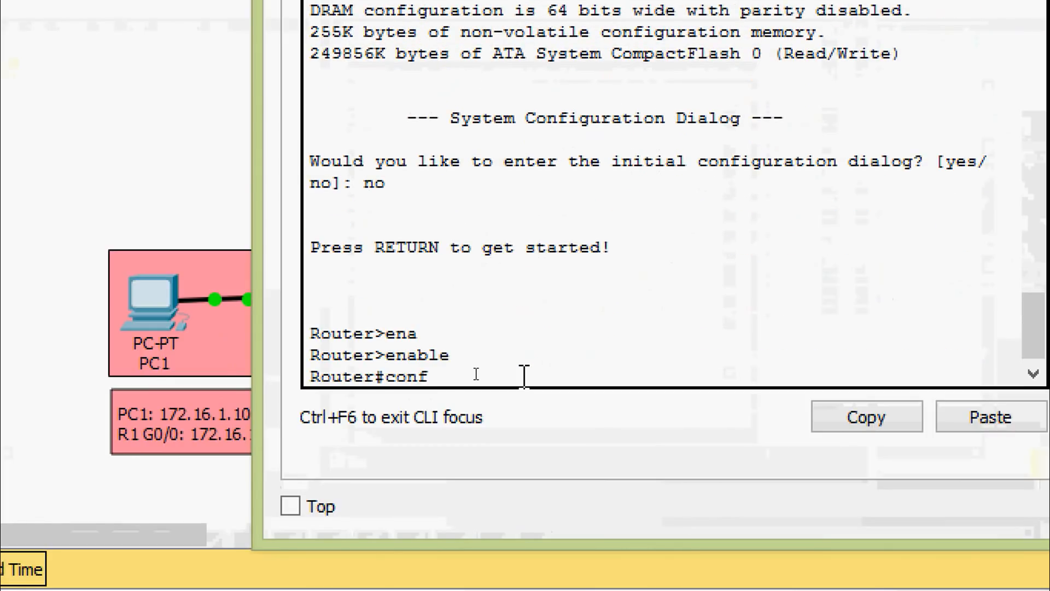
key(Tab)
text(t)
key(Tab)
key(Return)
key(Return)
key(Return)
text(ho)
key(Tab)
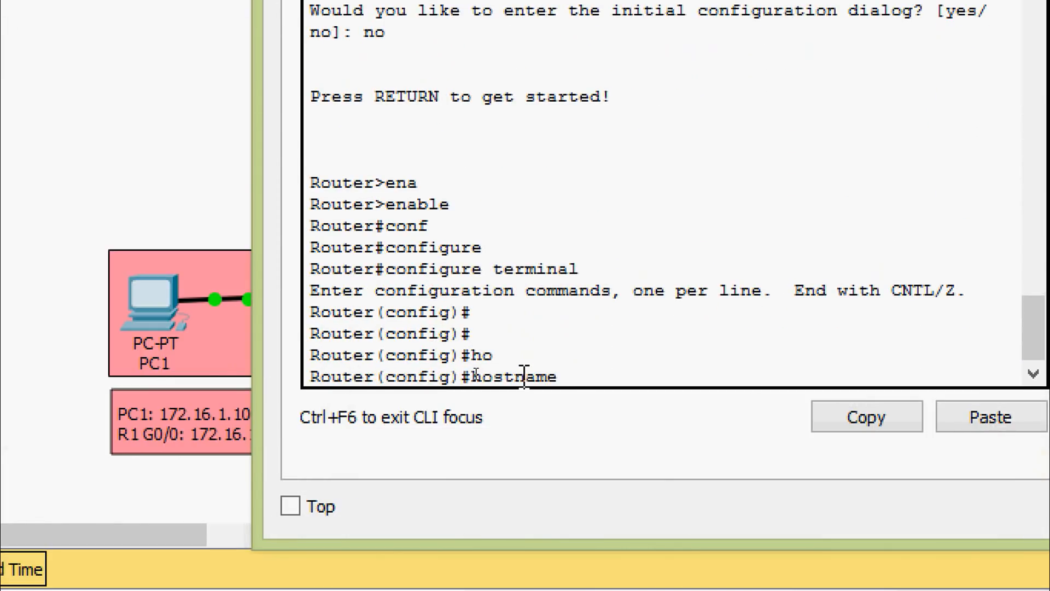
text(R3)
key(Return)
key(Return)
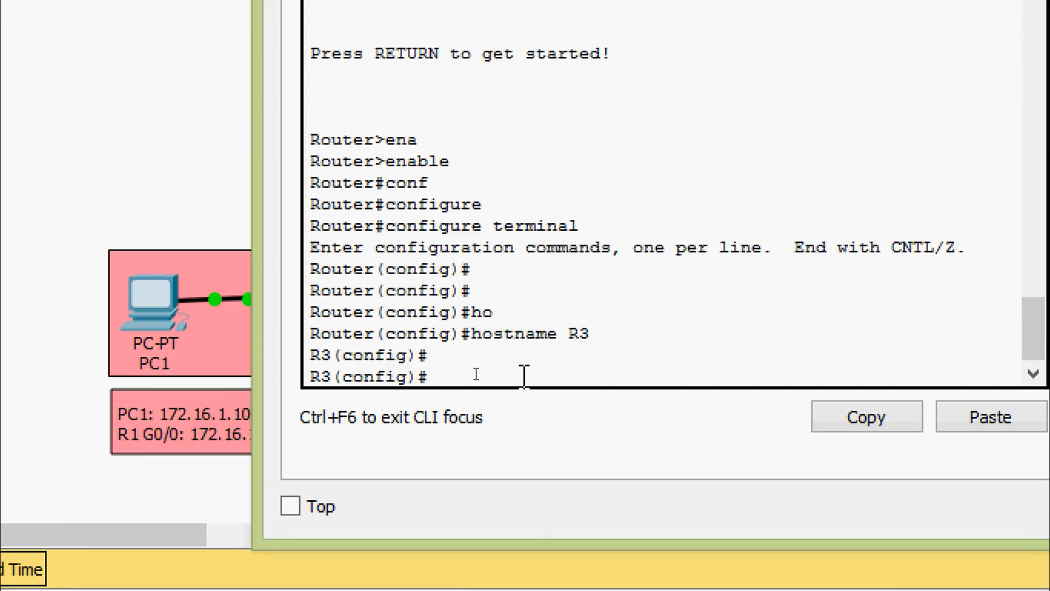
Assign IP address 172.16.3.1 with mask 255.255.255.0 to R3's interface gigabitEthernet 0/0
text(inter)
key(Tab)
text(g)
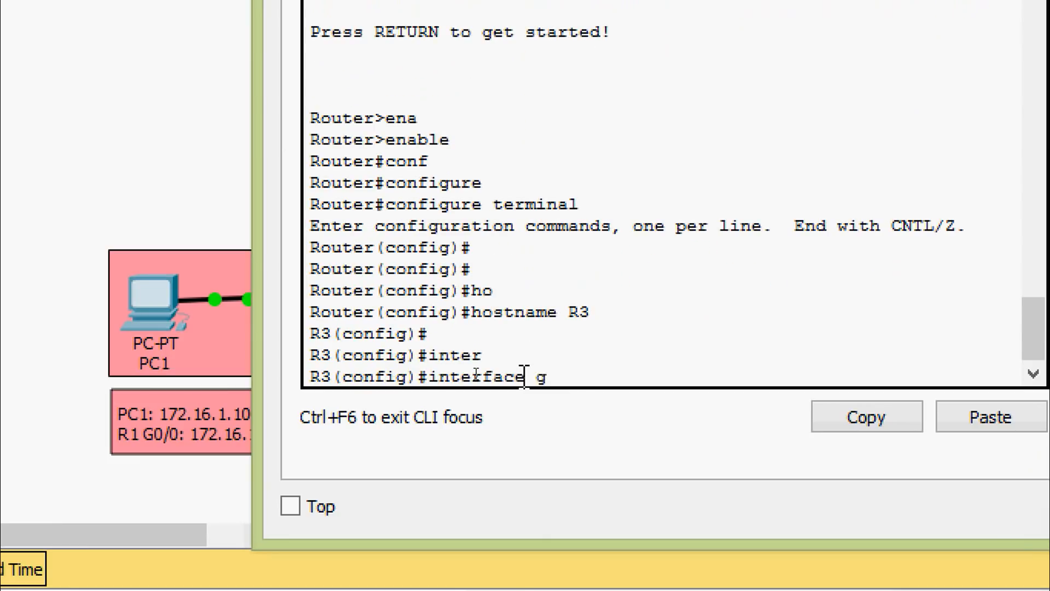
key(Tab)
text(0/0)
key(Return)
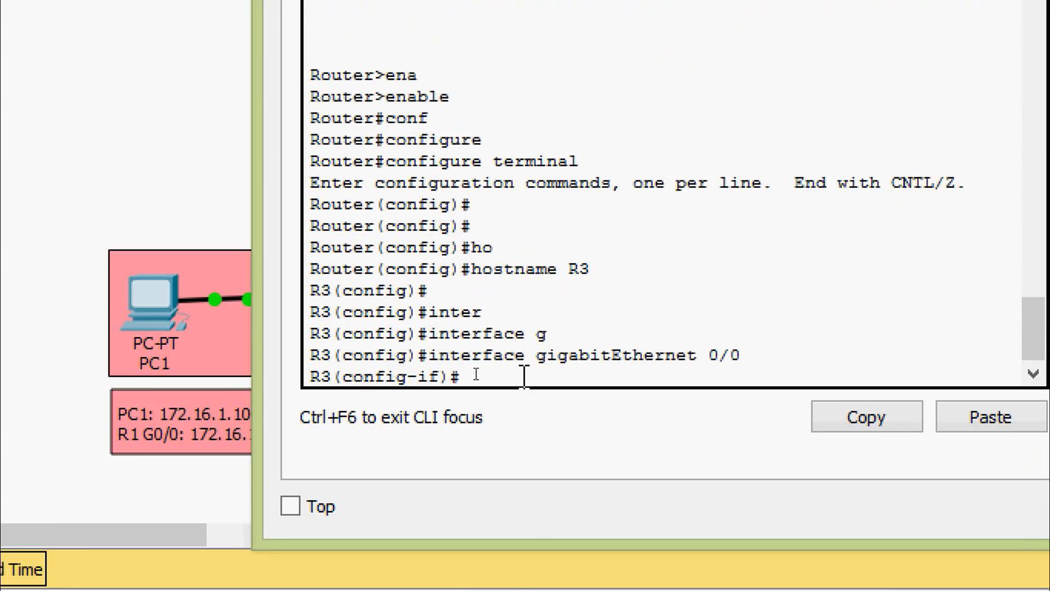
text(ip ad)
key(Tab)
text(17)
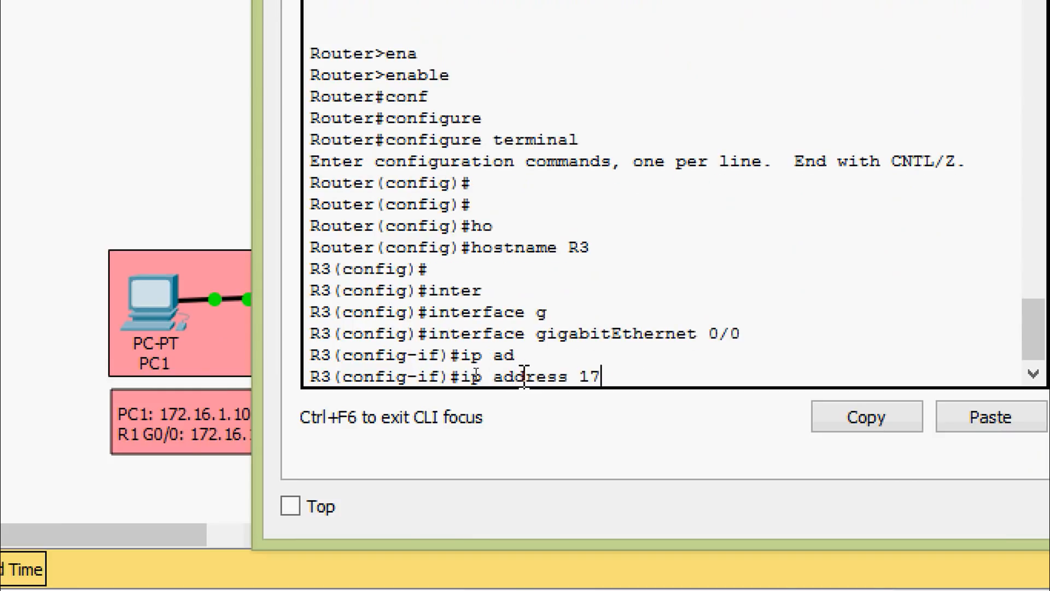
text(2.16.3.1 255.)
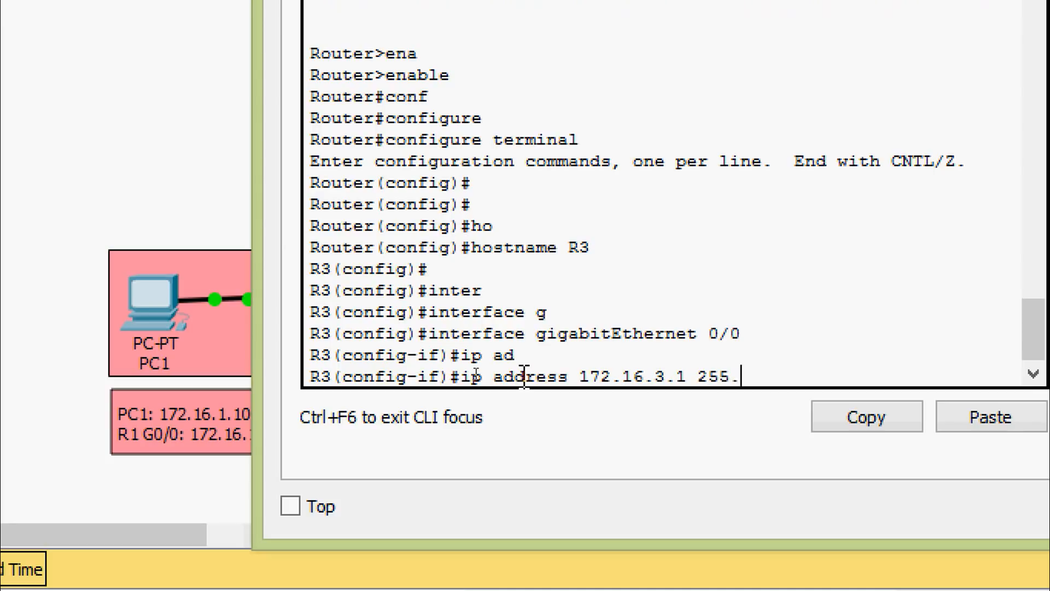
text(255.255)
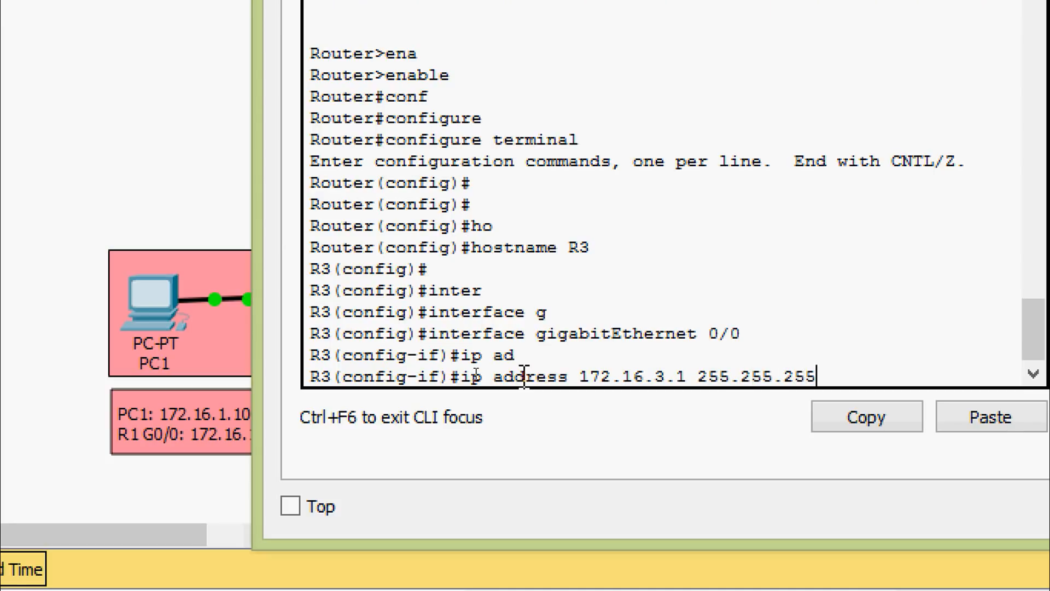
text(.0)
key(Return)
Enable R3's GigabitEthernet 0/0 interface with no shutdown
text(nfig-if)#n)
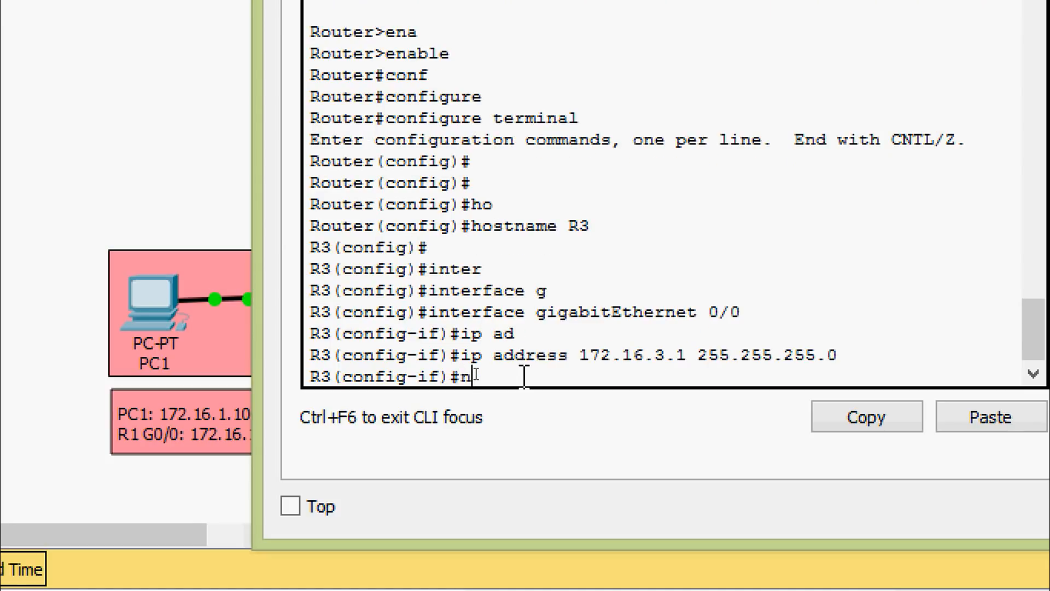
text(o sh)
key(Tab)
key(Return)
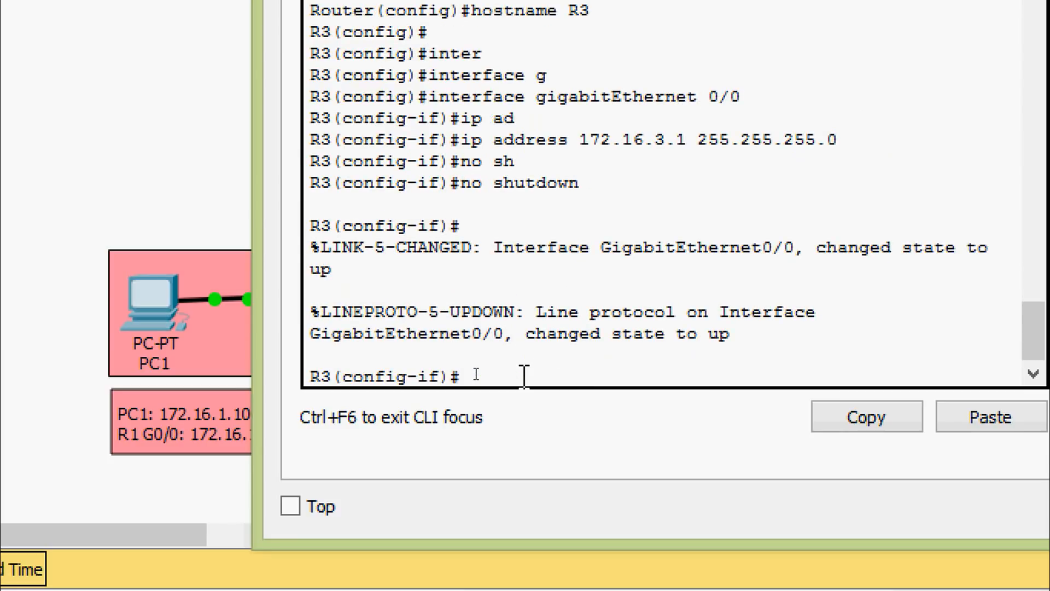
Return to privileged EXEC mode and copy R3's running-config to startup-config, accepting the default destination filename
key(ctrl+z)
text(cop)
key(Tab)
text(r)
key(Tab)
text(st)
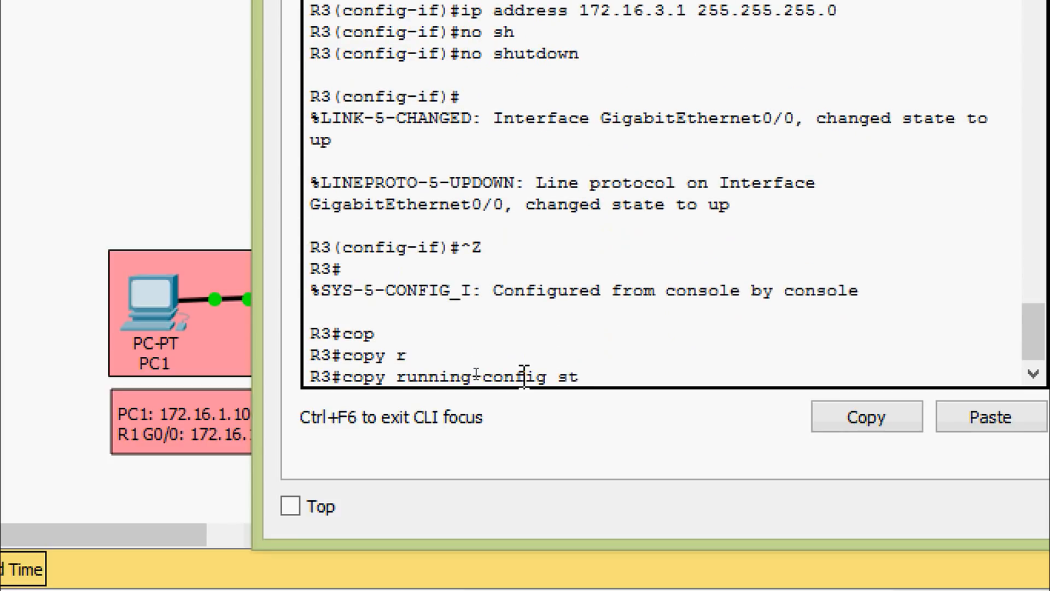
key(Tab)
key(Return)
key(Return)
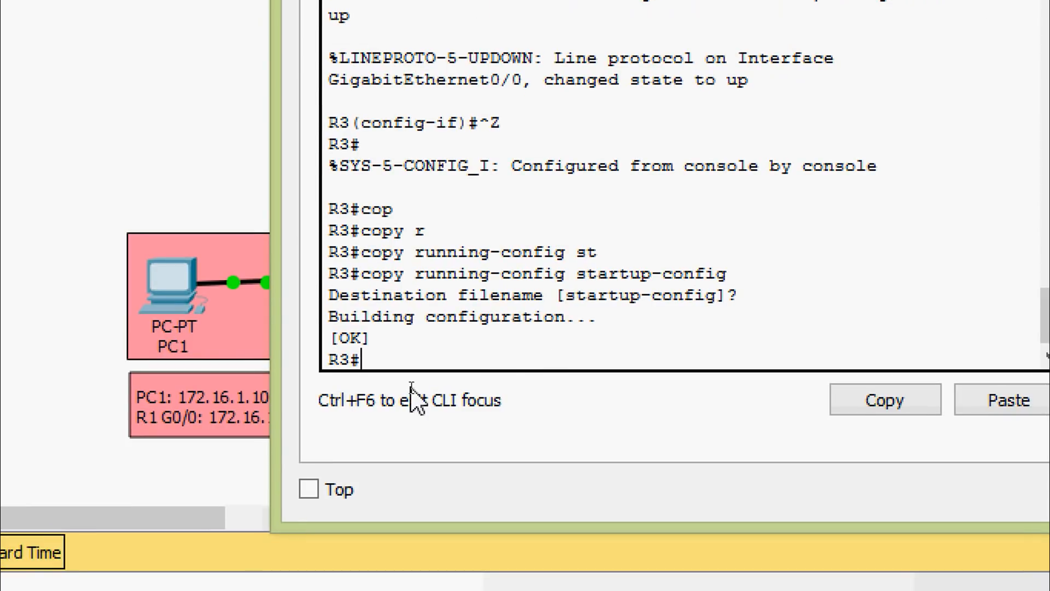
Run show ip interface brief on R3 and widen the window to check the GigabitEthernet0/0 address and status
text(sh)
key(Tab)
text(ip inter)
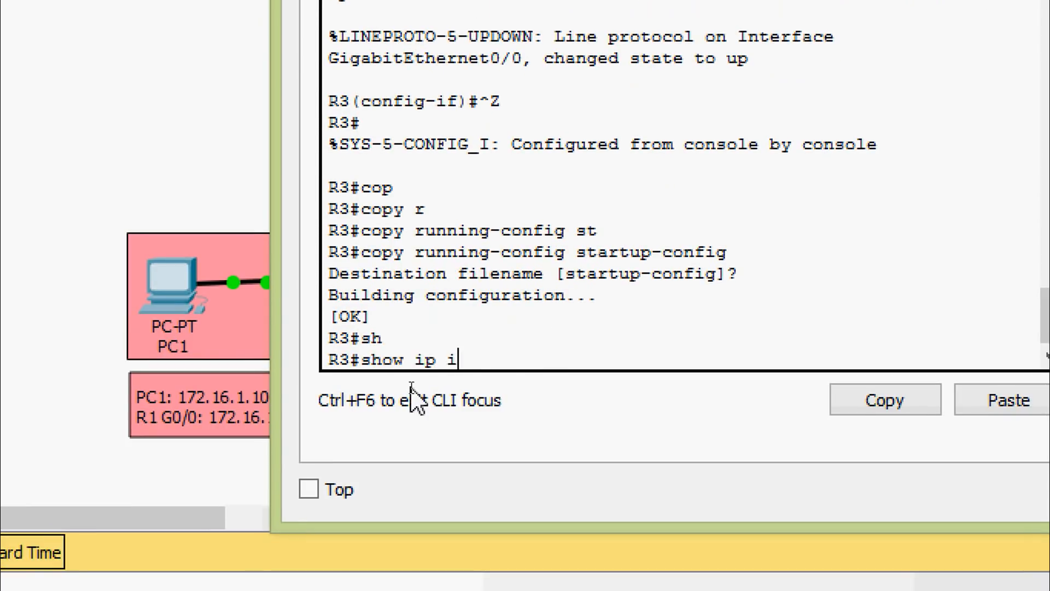
key(Tab)
text(b)
key(Tab)
key(Return)
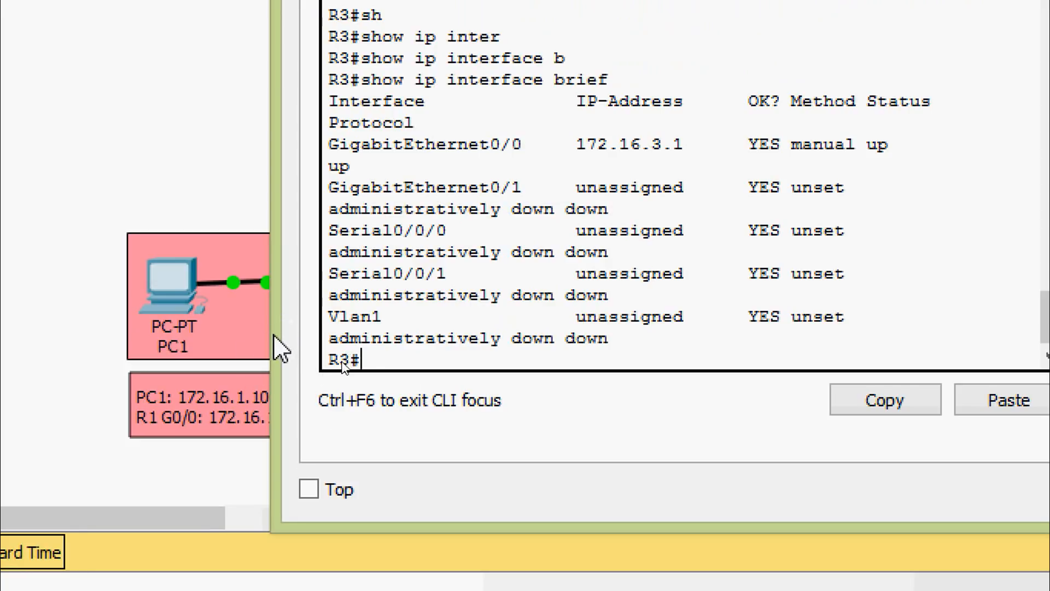
drag(273, 334, 26, 334)
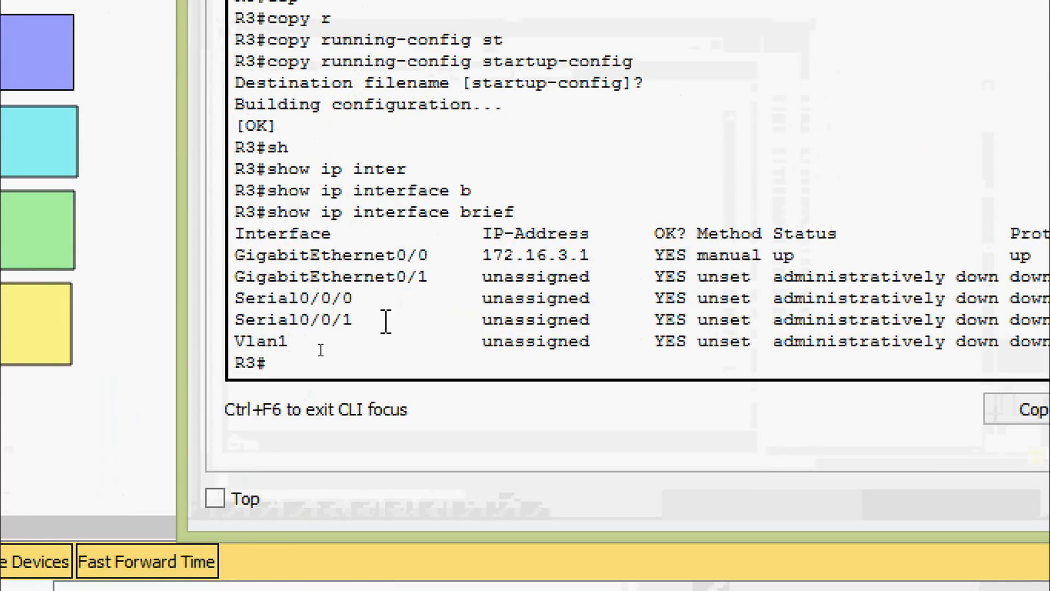
Run show running-config on R3, review the GigabitEthernet0/0 address and subnet mask, and close R3's window
text(sh)
key(Tab)
text(ru)
key(Tab)
key(Return)
key(space)
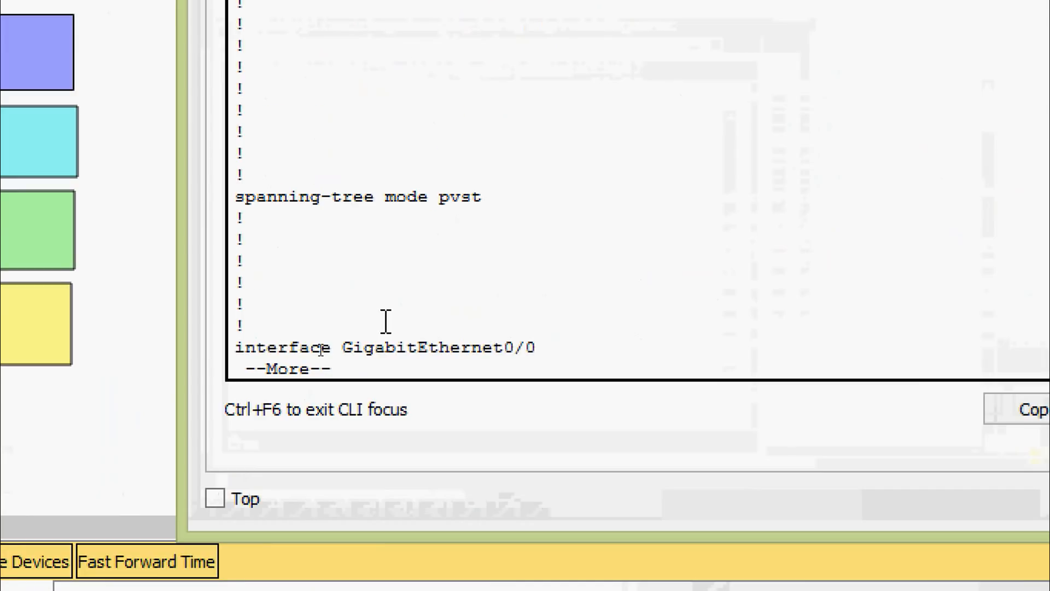
key(space)
scroll(392, 304, up, 2)
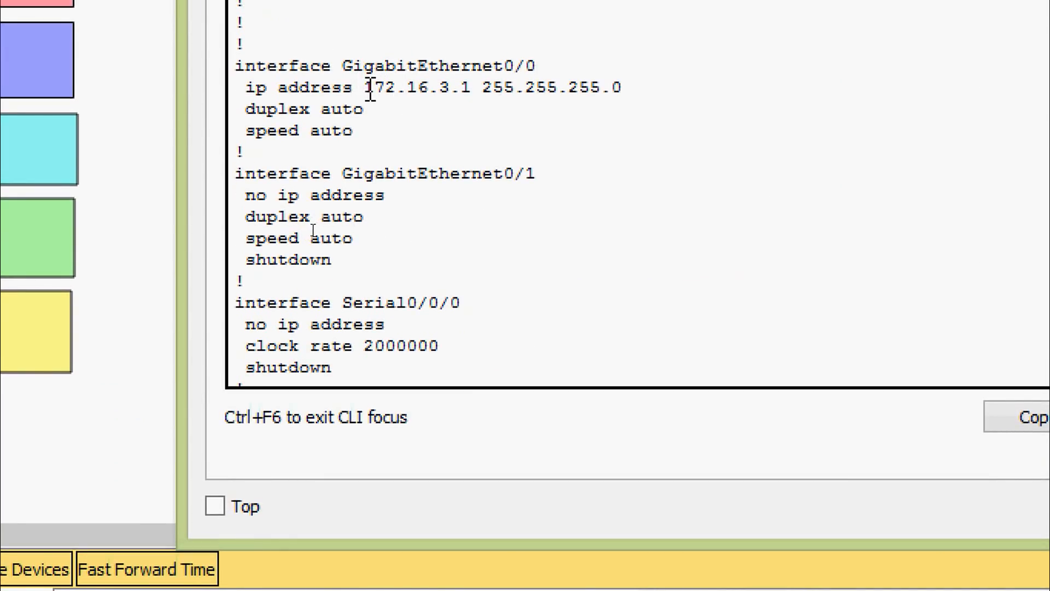
drag(366, 87, 638, 97)
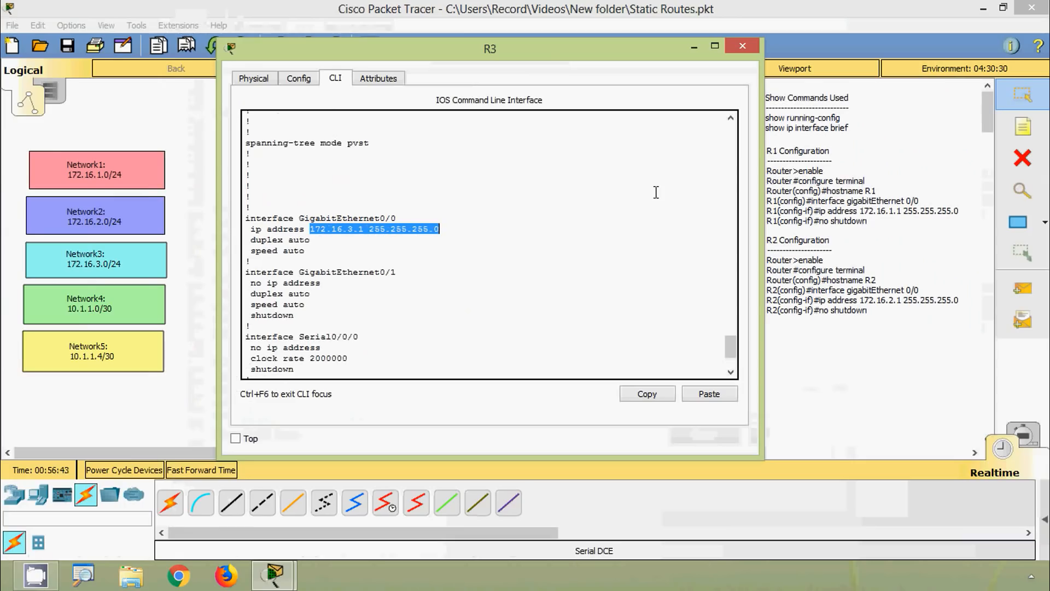
click(743, 46)
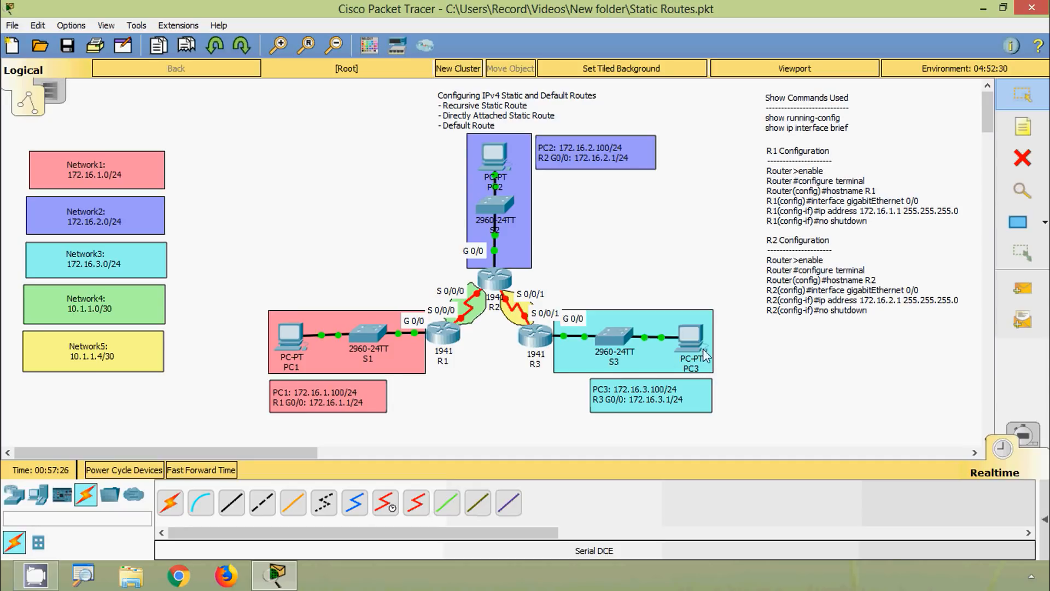
Ping 172.16.3.1 from PC3's Command Prompt to test the link to R3
click(690, 336)
click(619, 172)
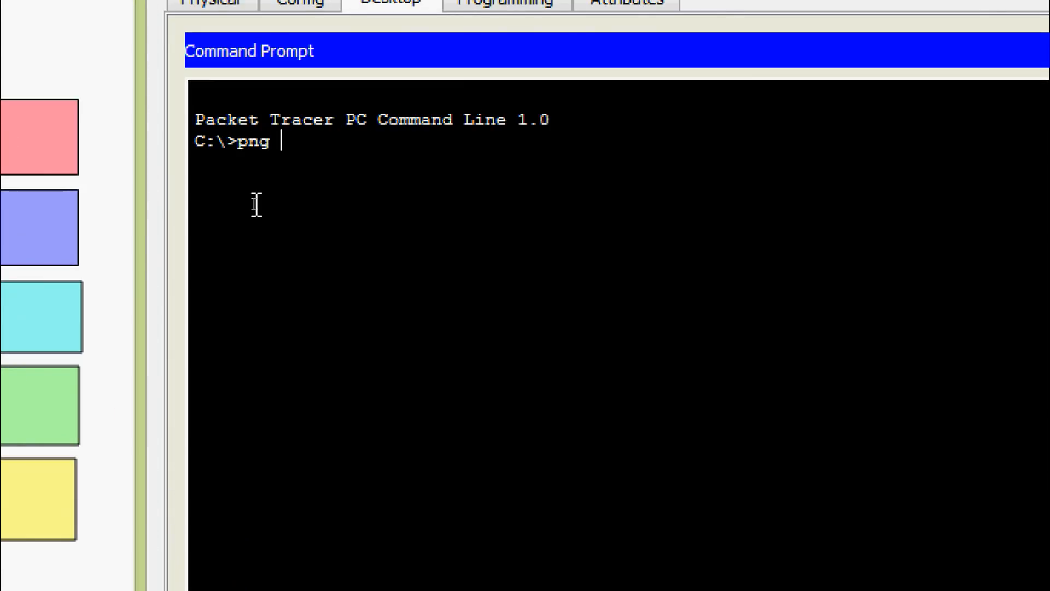
key(BackSpace)
key(BackSpace)
key(BackSpace)
text(p)
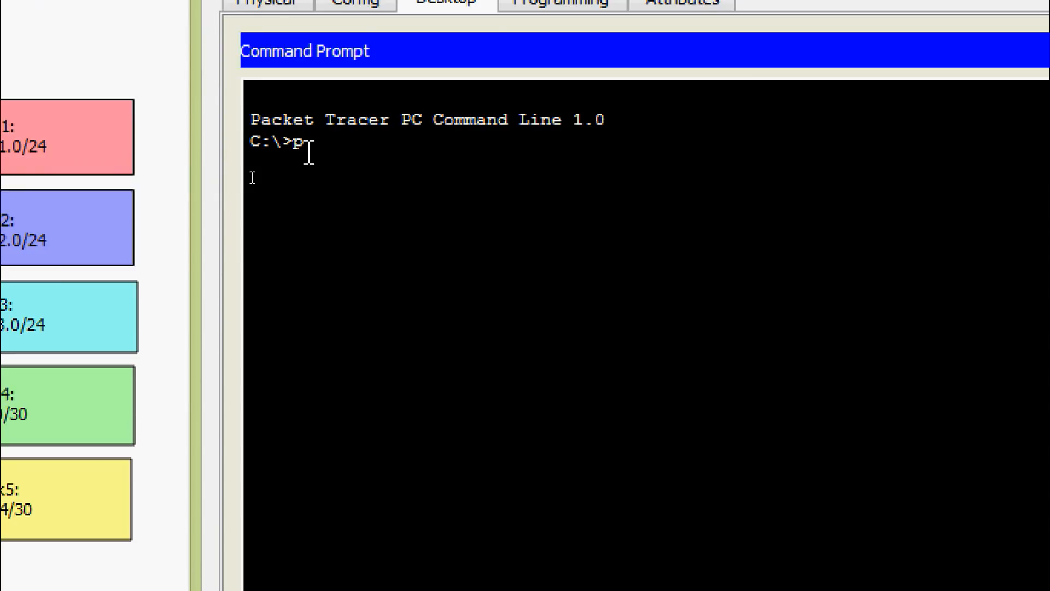
text(ing 172.6)
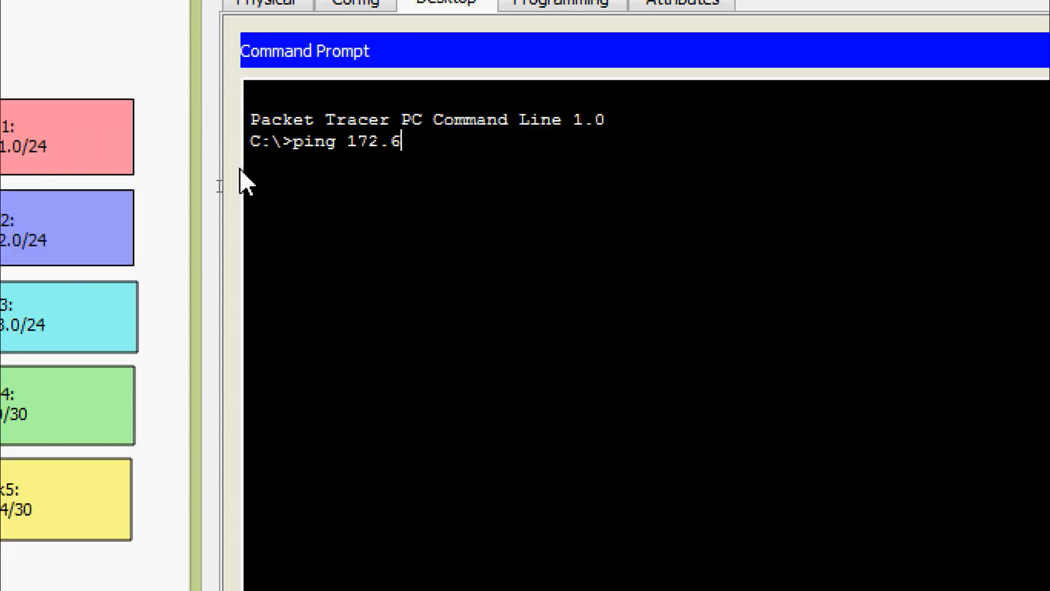
key(BackSpace)
text(16.3.1)
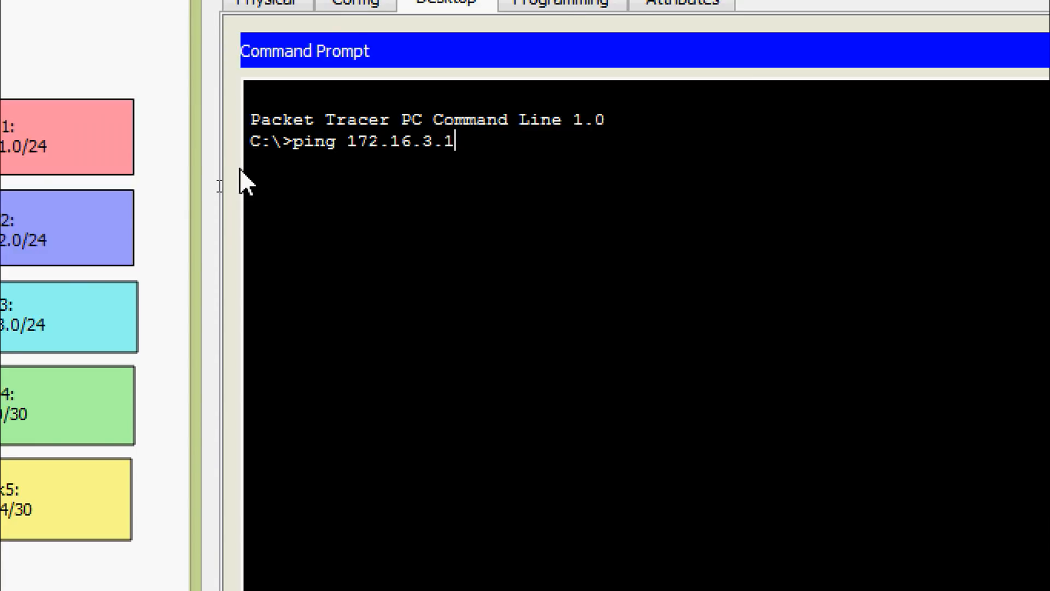
key(Return)
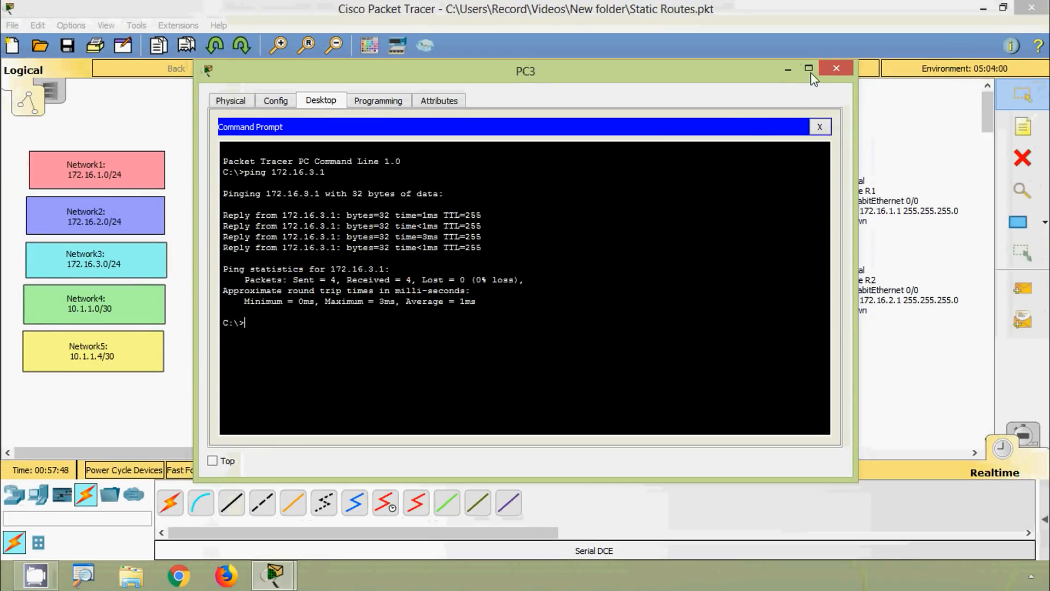
Close PC3's window and enter global configuration mode in R1's CLI
click(834, 72)
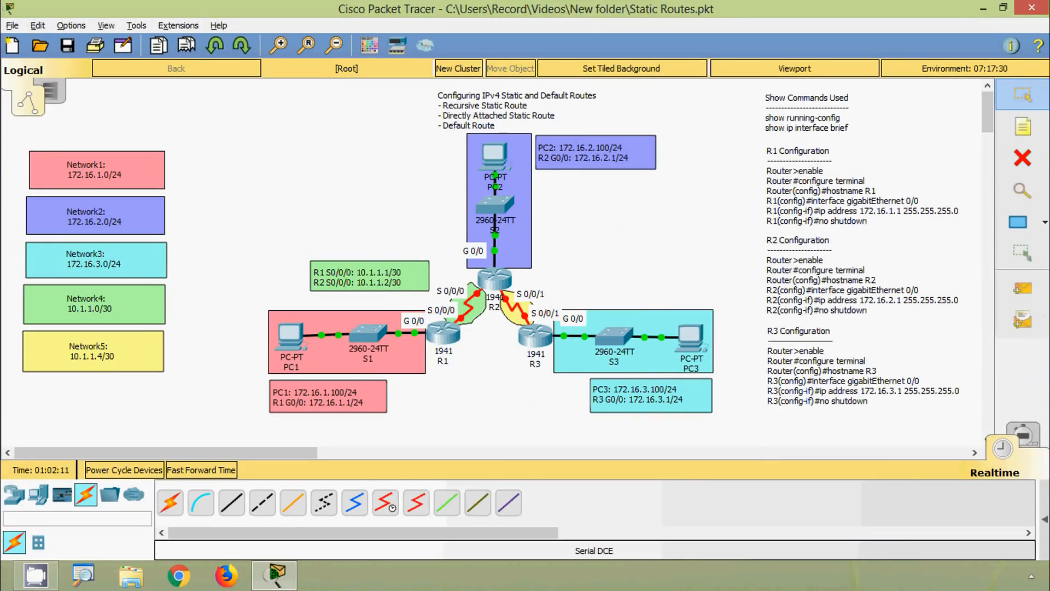
click(442, 337)
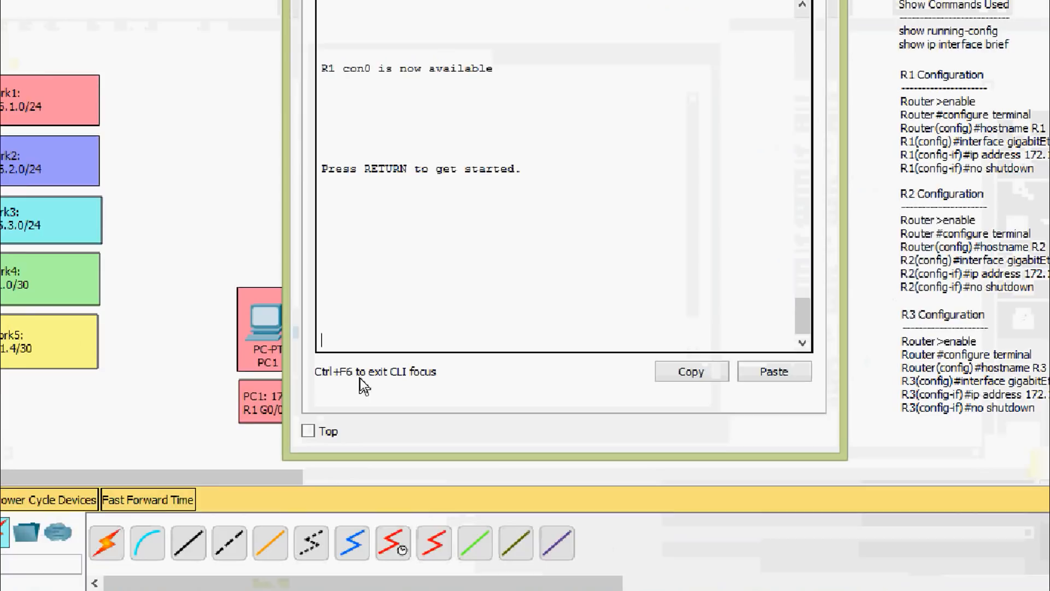
key(Return)
text(ena)
key(Tab)
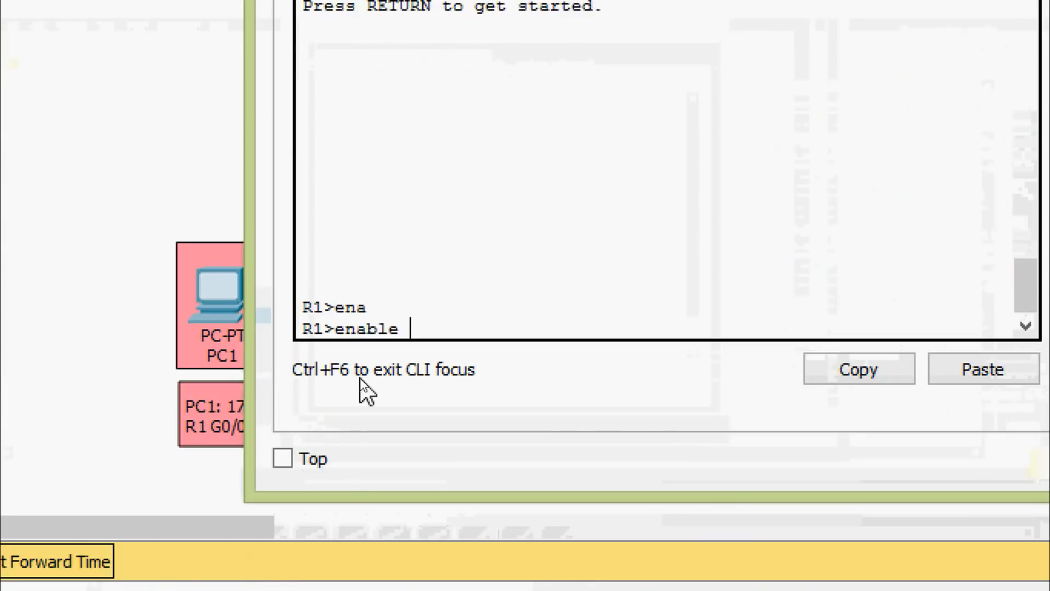
key(Return)
text(conf)
key(Tab)
text(t)
key(Tab)
key(Return)
key(Return)
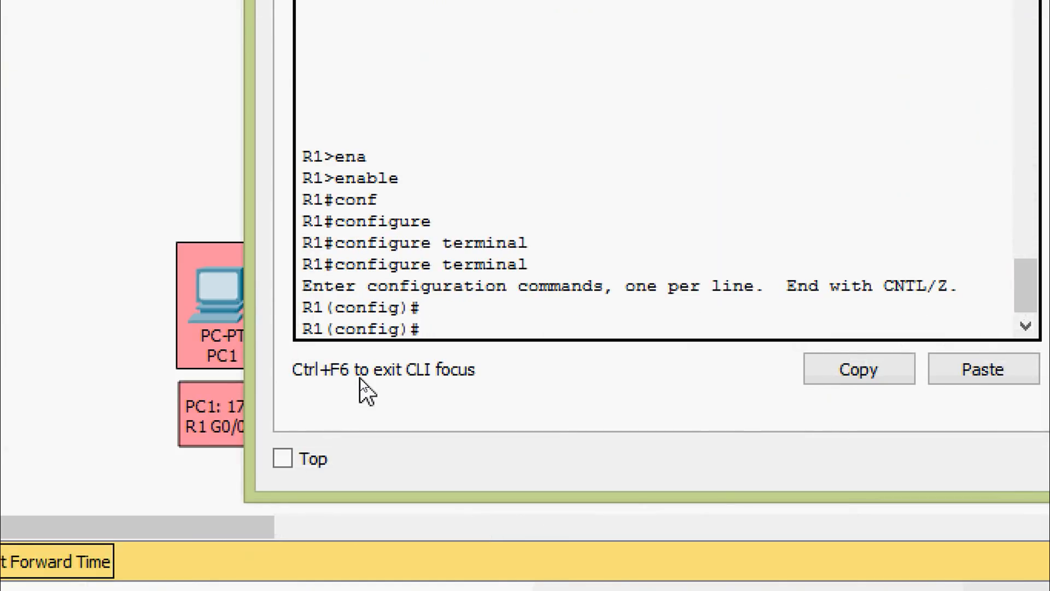
Enter interface configuration for serial 0/0/0 on R1 and assign it the IP address 10.1.1.1 with its /30 subnet mask
text(inter)
key(Tab)
text(ser)
key(Tab)
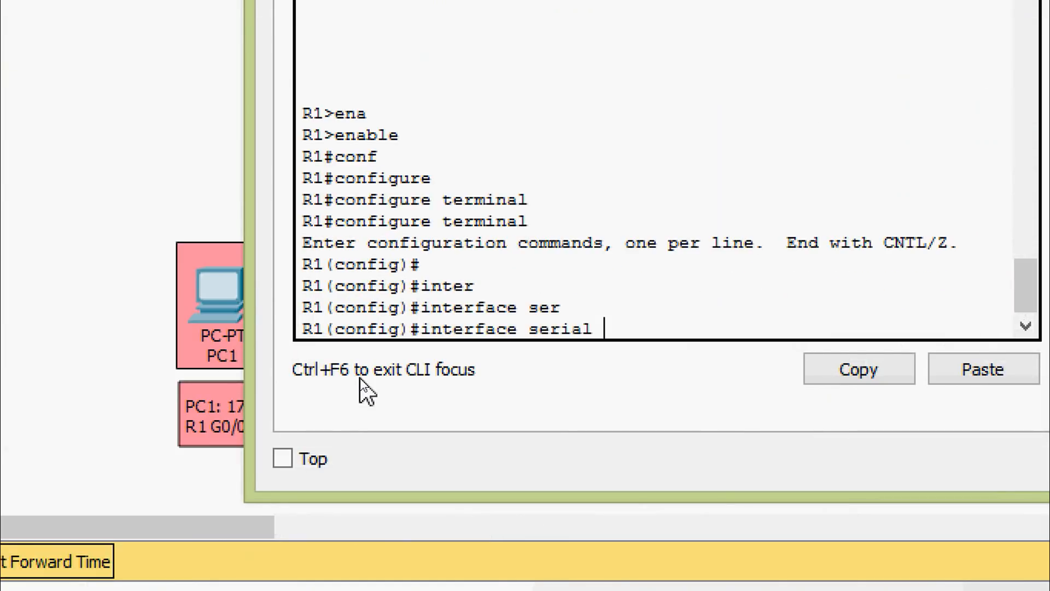
text(0/0/0)
key(Return)
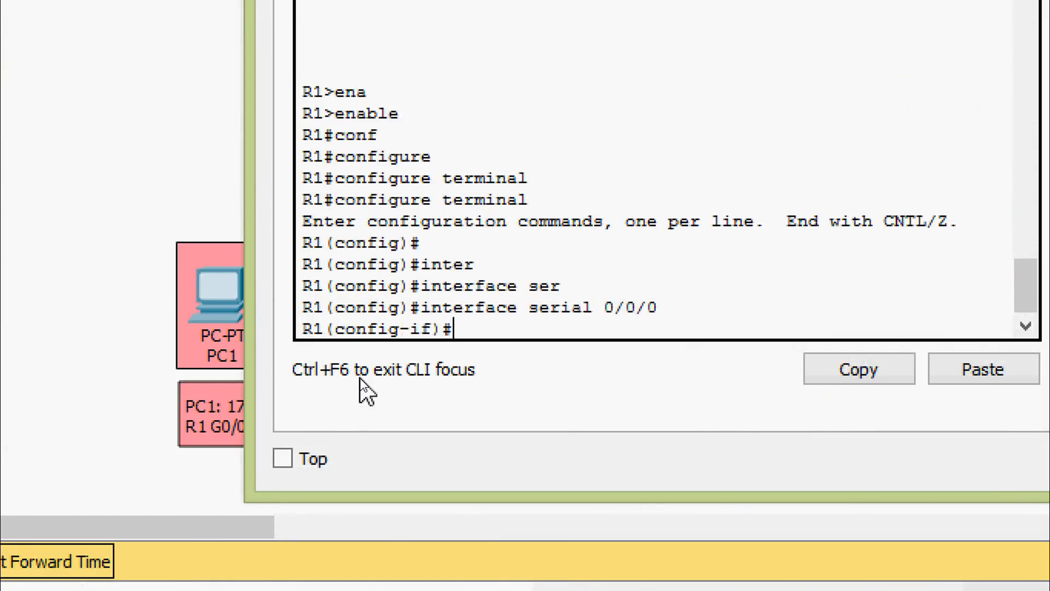
text(ip ad)
key(Tab)
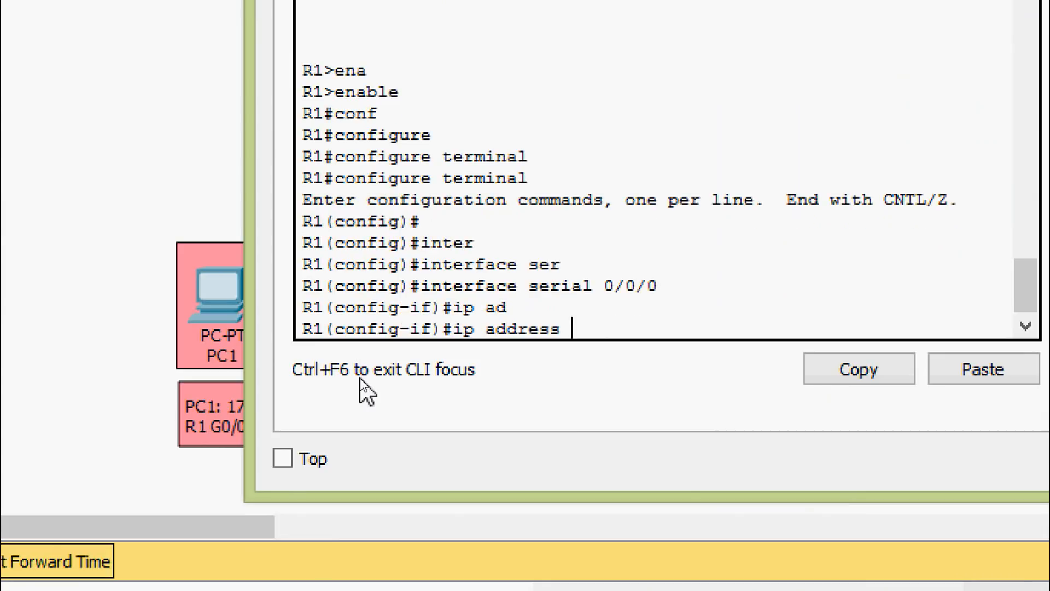
text(19)
text(.1.1.1 255.255)
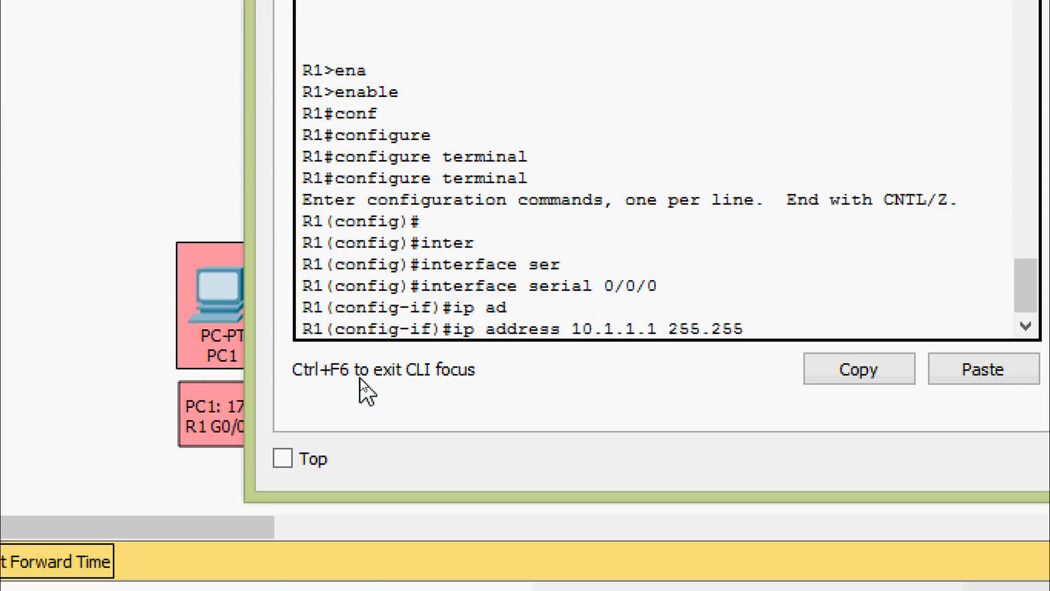
Complete the Serial 0/0/0 address on R1 as 10.1.1.1 with mask 255.255.255.252 and enable the interface with no shutdown
text(.255.252)
key(Return)
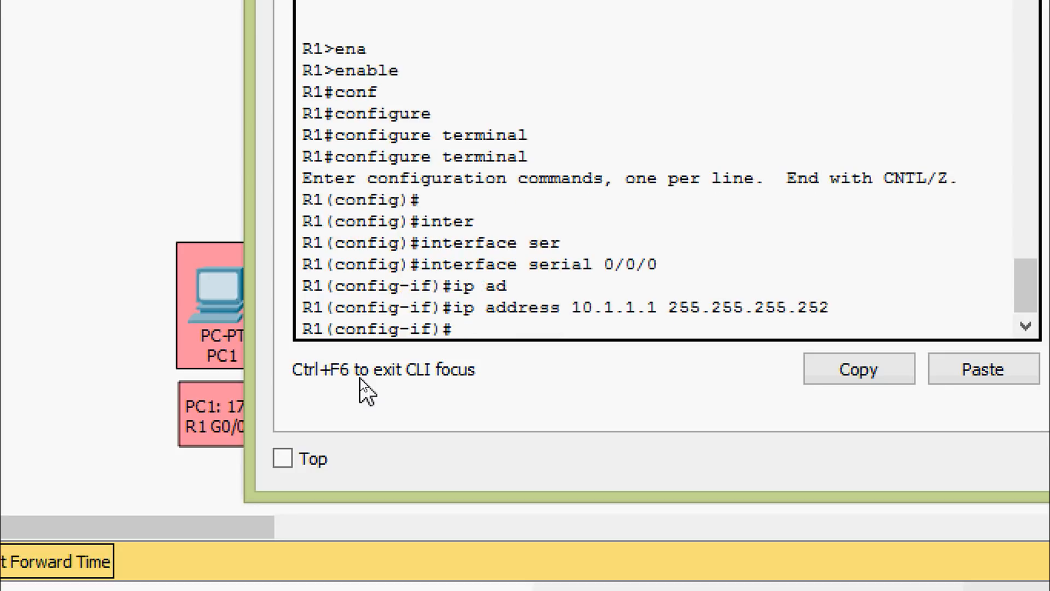
text(no sh)
key(Tab)
key(Return)
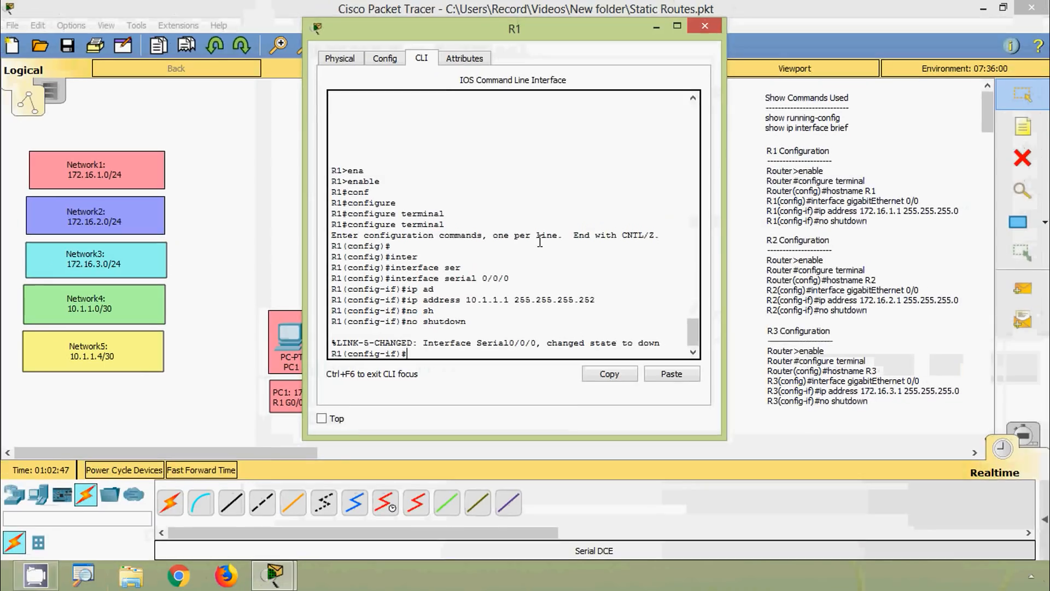
drag(484, 34, 727, 50)
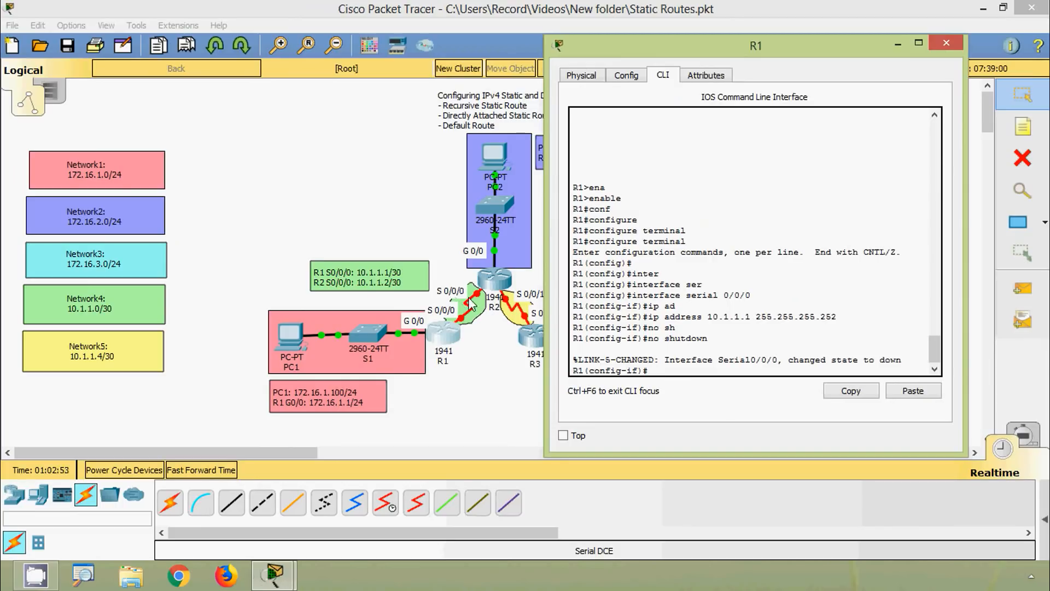
drag(691, 50, 717, 45)
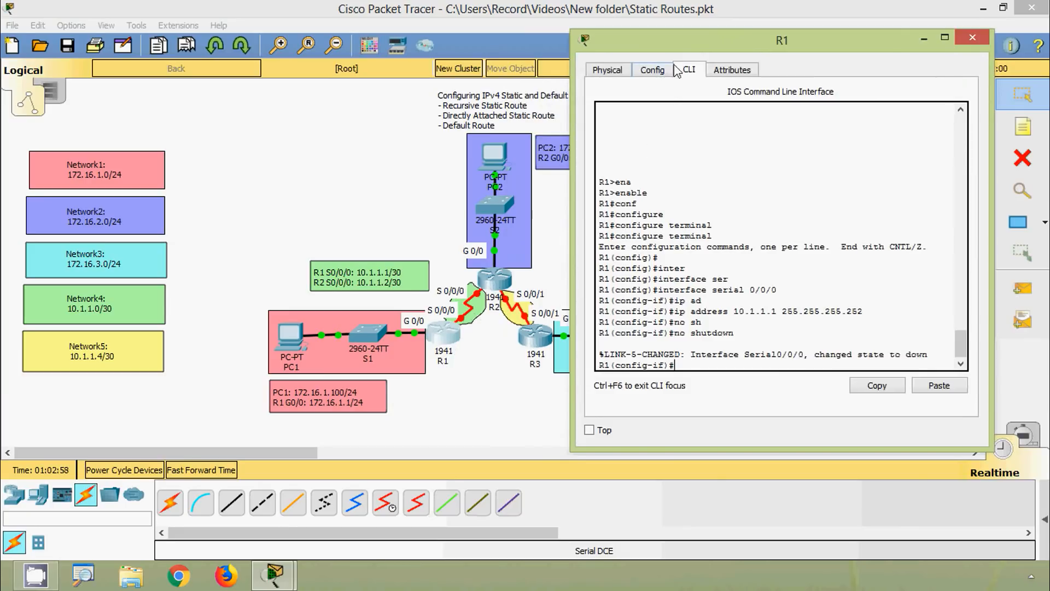
drag(685, 48, 536, 29)
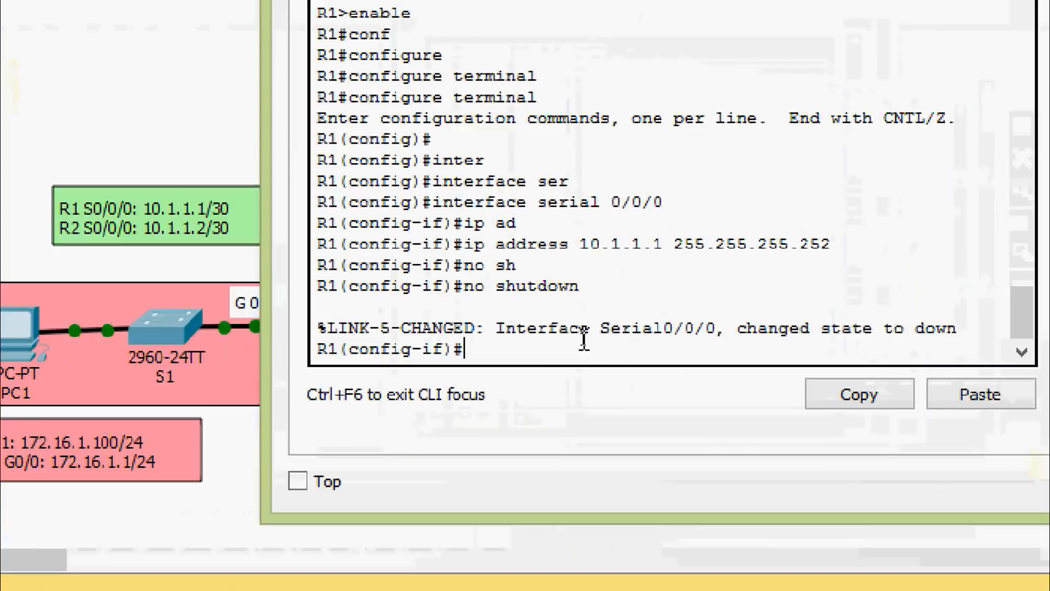
Exit configuration mode on R1 and save the running configuration to startup-config
key(ctrl+z)
text(co)
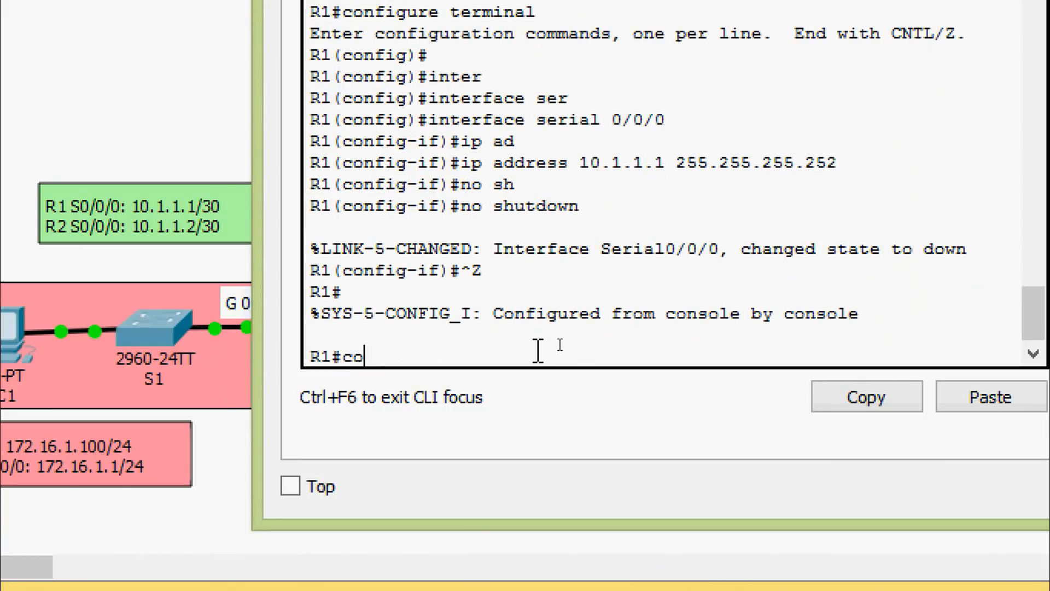
text(p)
key(Tab)
text(r)
key(Tab)
text(st)
key(Tab)
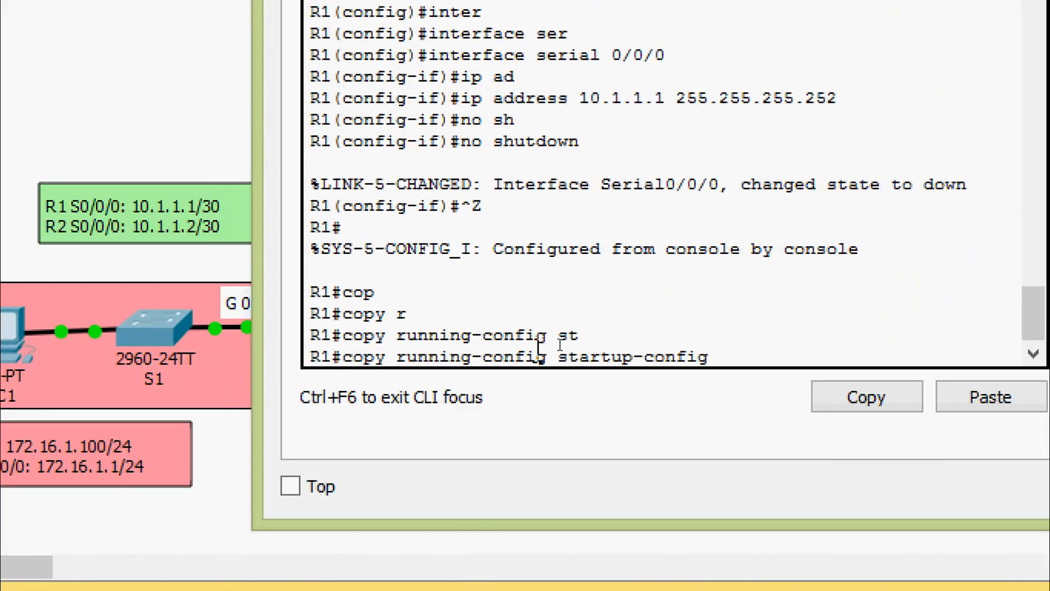
key(Return)
key(Return)
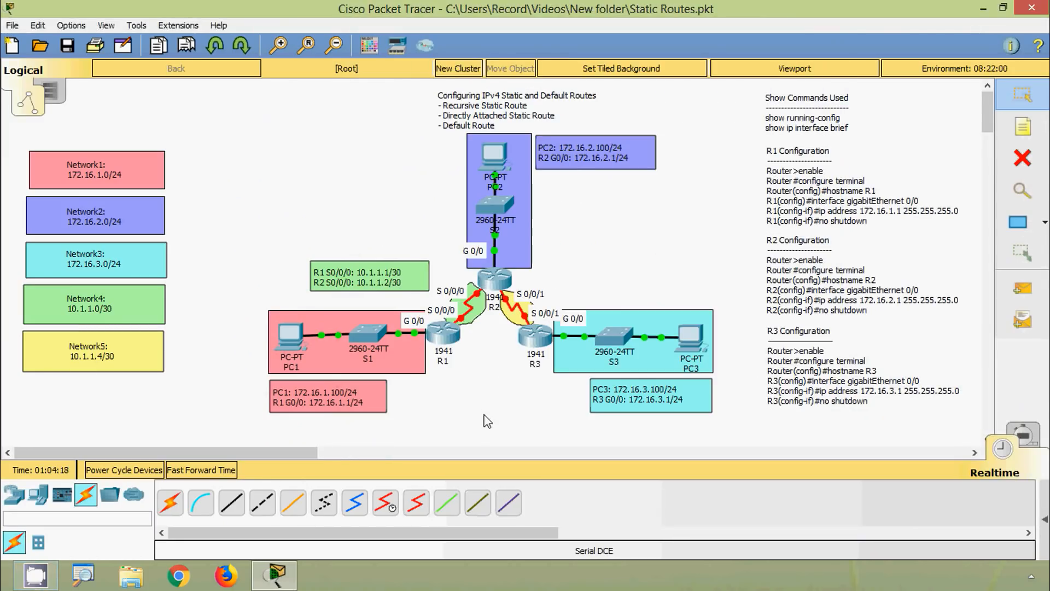
Reopen R1's command line and display its running configuration as far as the serial interface entries
click(443, 334)
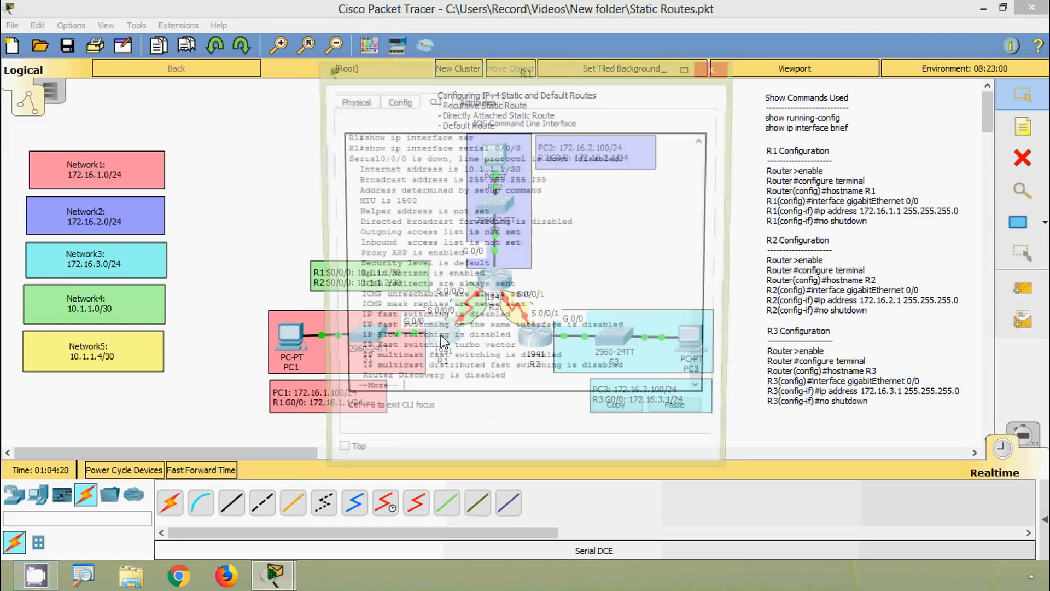
key(space)
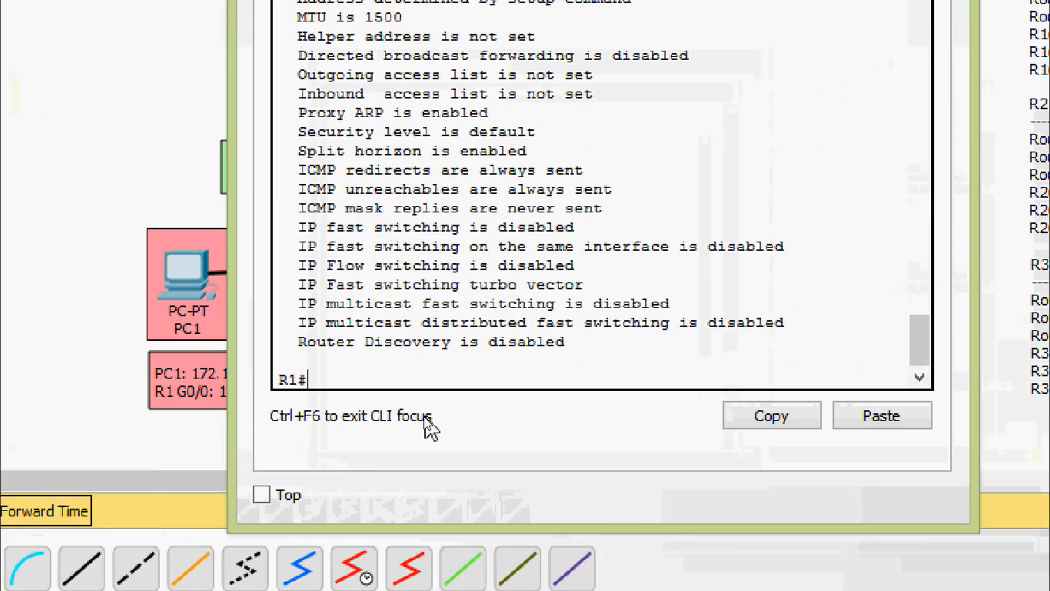
text(sh)
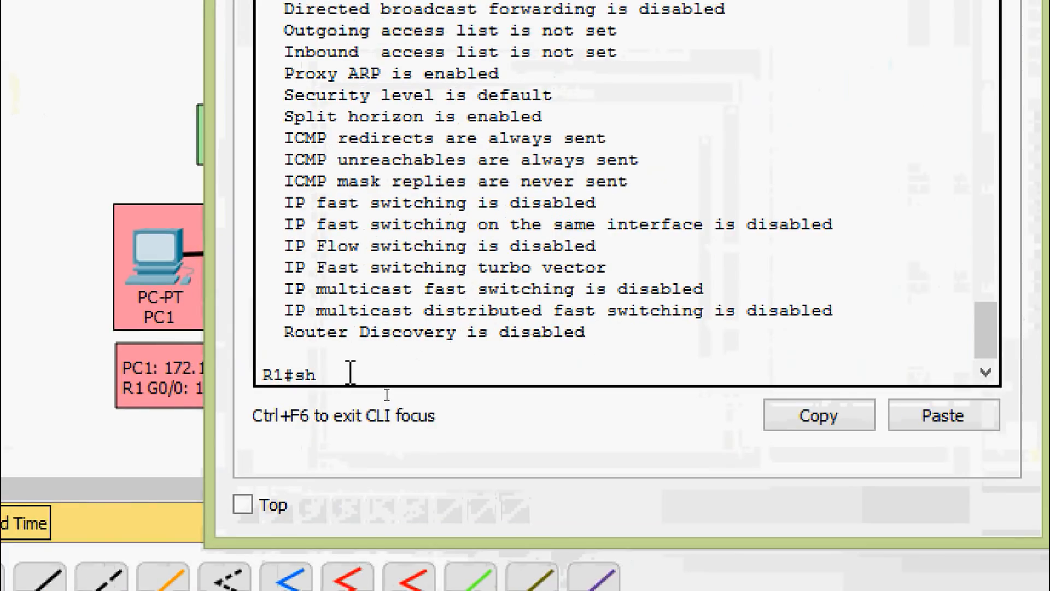
key(Tab)
text(ru)
key(Return)
key(space)
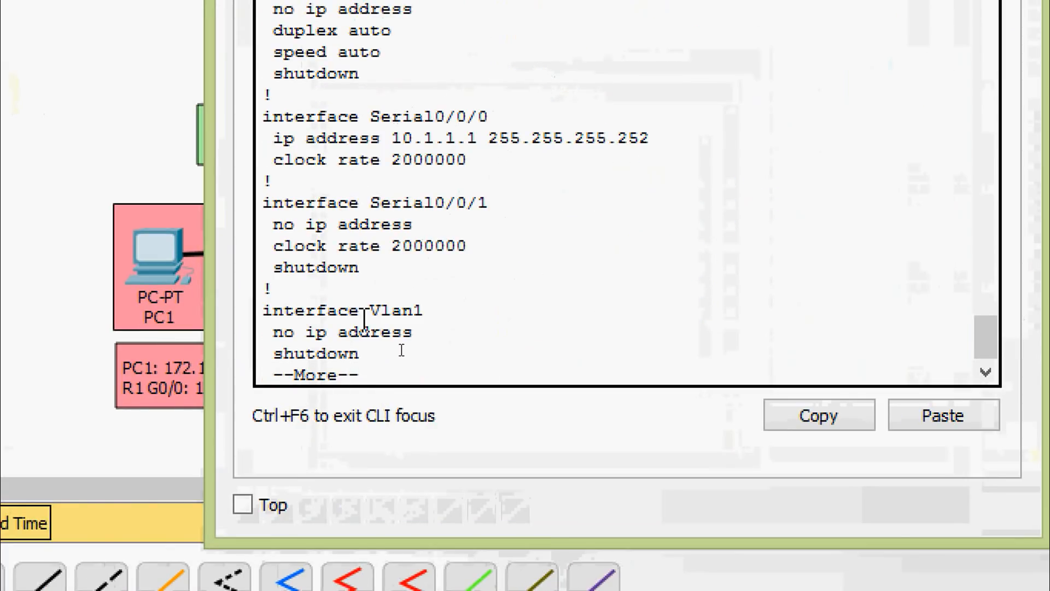
Examine the Serial0/0/0 entry's IP address, mask and clock rate in R1's running configuration, and close the router window
drag(370, 117, 499, 117)
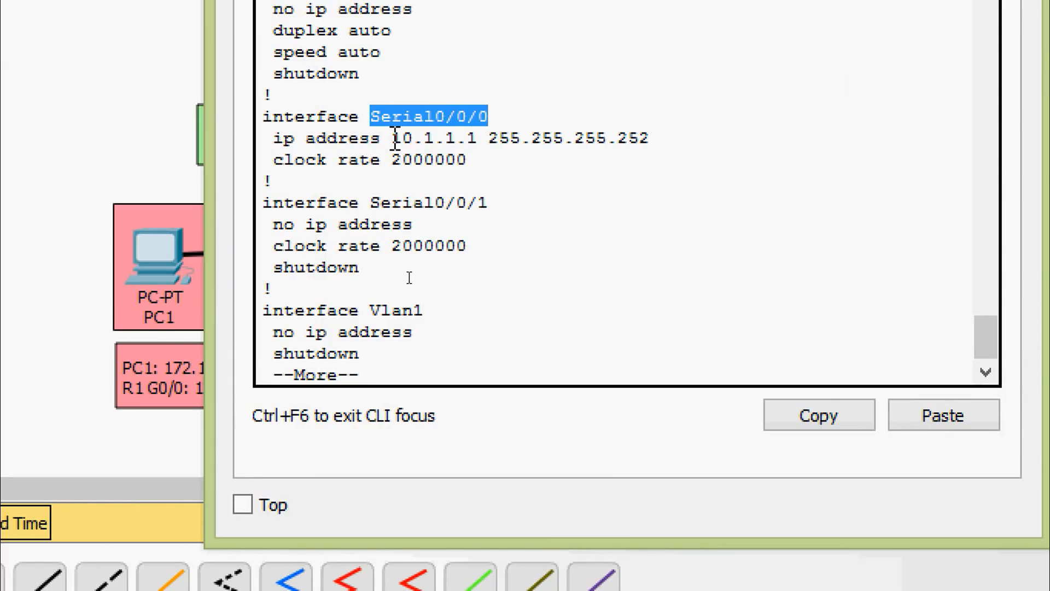
drag(395, 139, 652, 141)
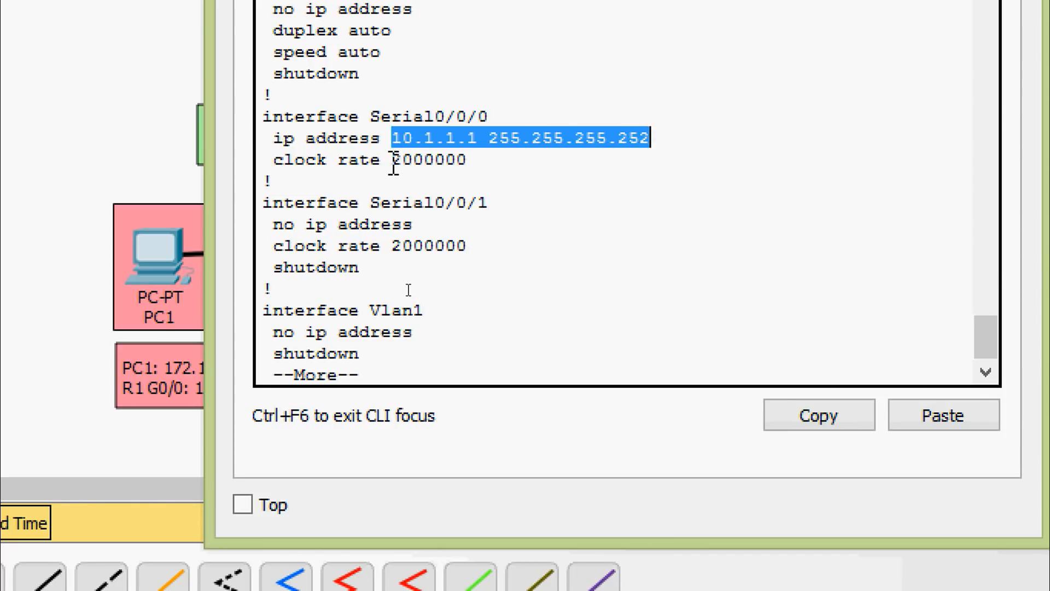
mouse_move(394, 161)
mouse_down()
mouse_move(472, 159)
mouse_move(396, 164)
mouse_up()
click(473, 160)
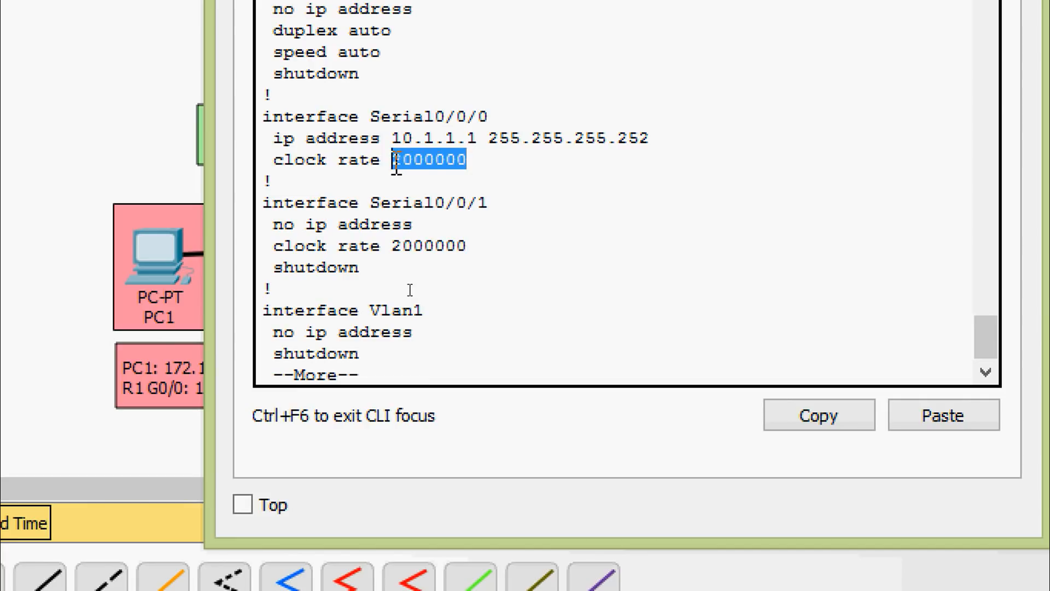
click(416, 161)
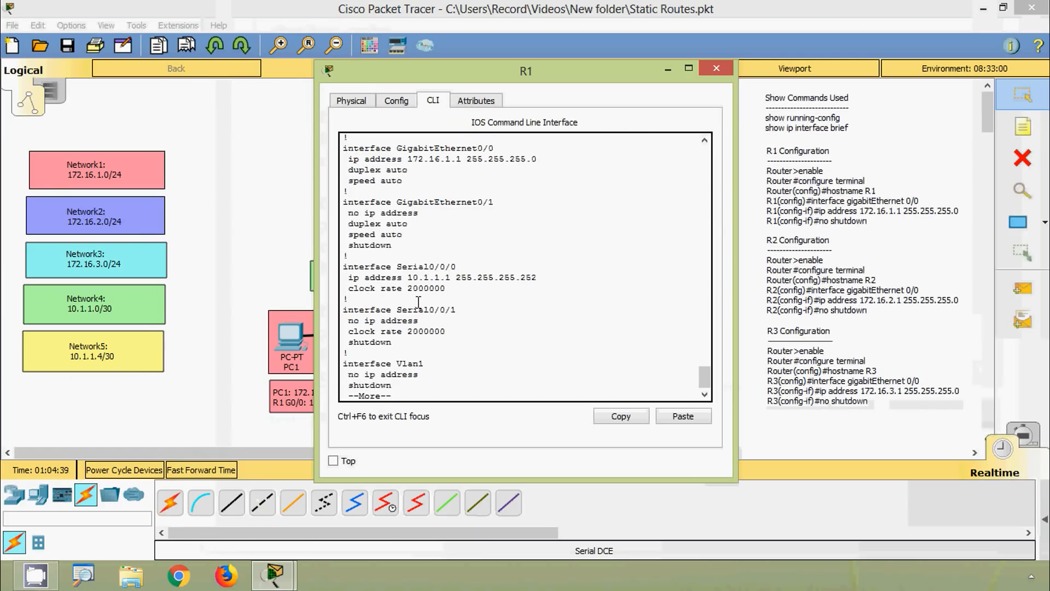
click(717, 68)
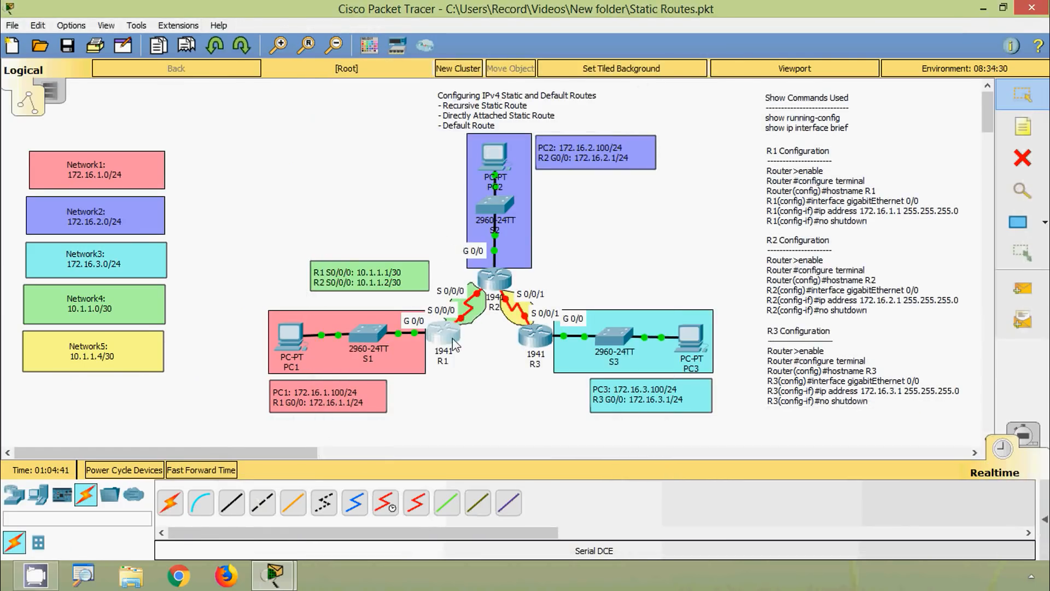
Reopen R1, leave the paged configuration listing and run show controllers serial 0/0/0
click(446, 334)
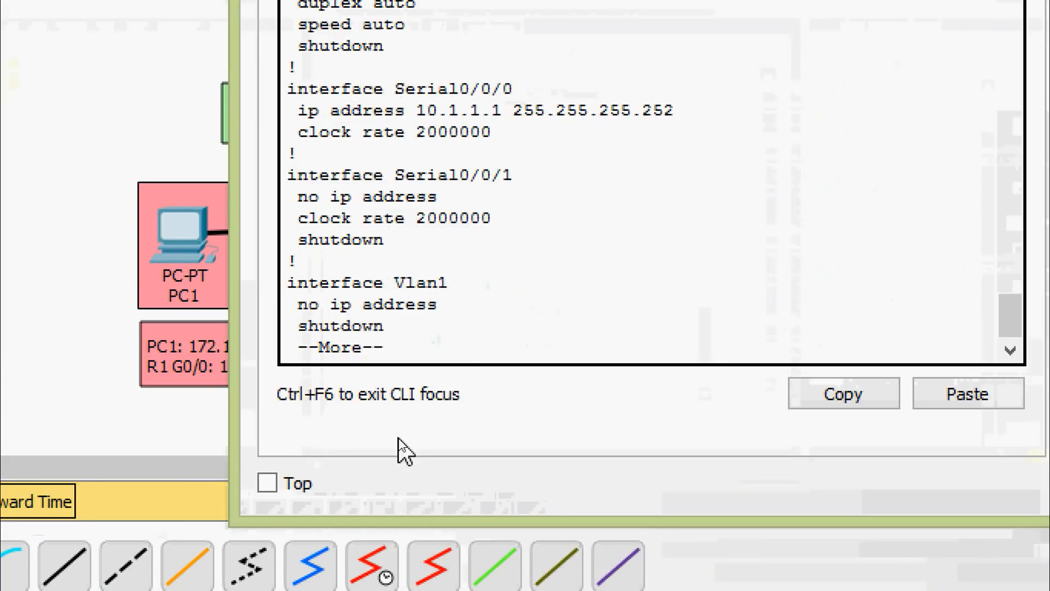
key(q)
key(Return)
text(s)
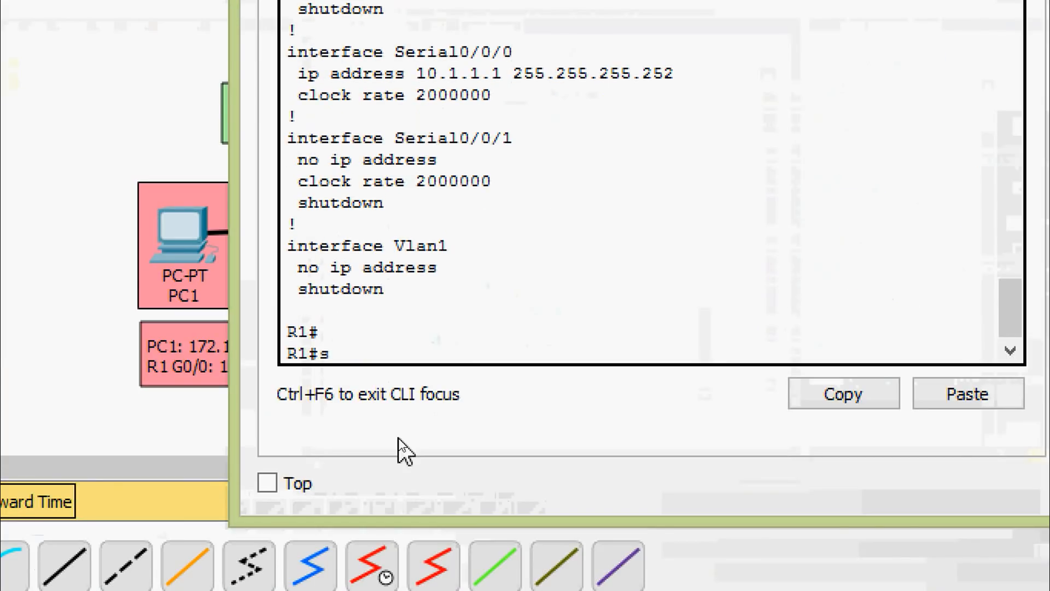
text(h)
key(Tab)
text(con)
key(Tab)
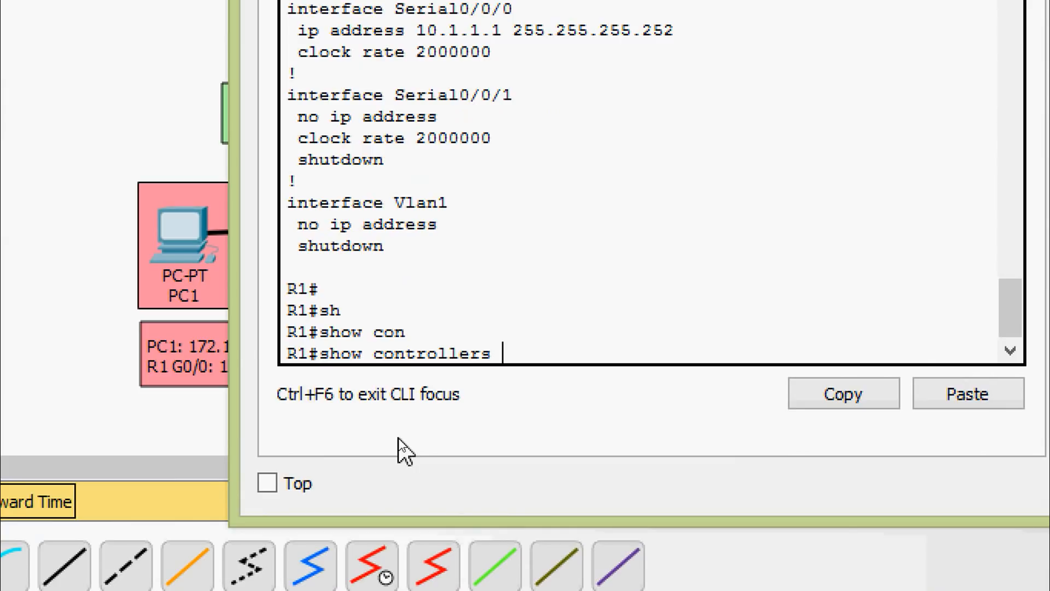
text(ser)
key(Tab)
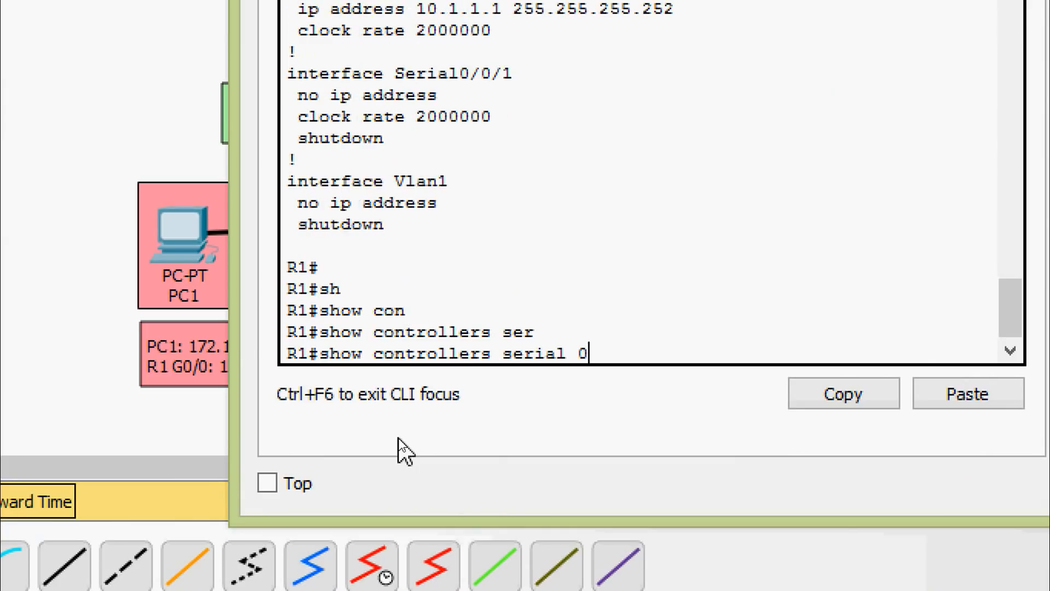
text(0/0/0)
key(Return)
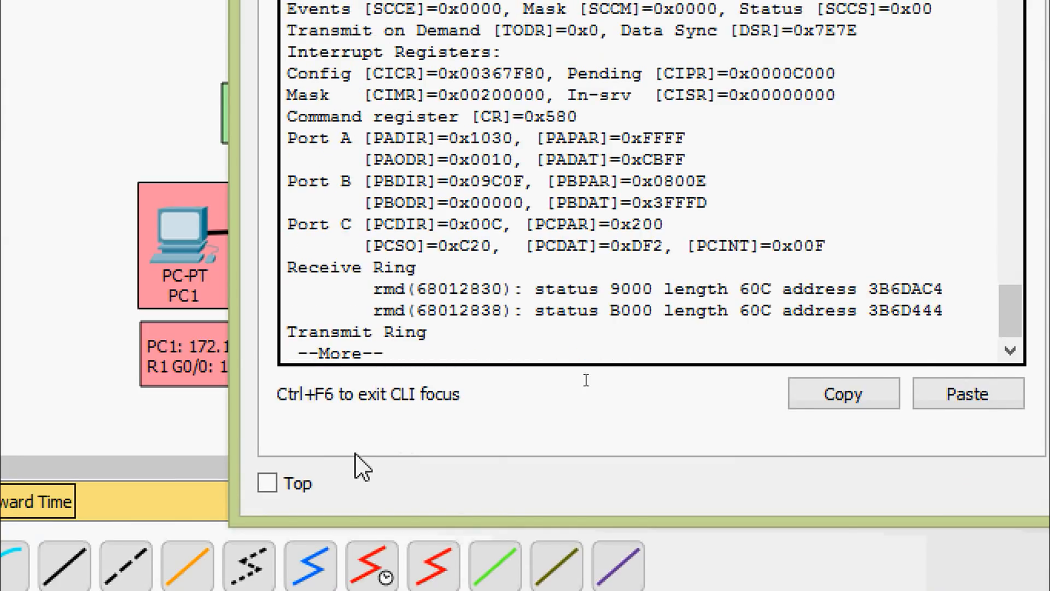
Examine the DCE/DTE cable type and clock rate line in R1's controller output, and close the router window
scroll(569, 162, up, 4)
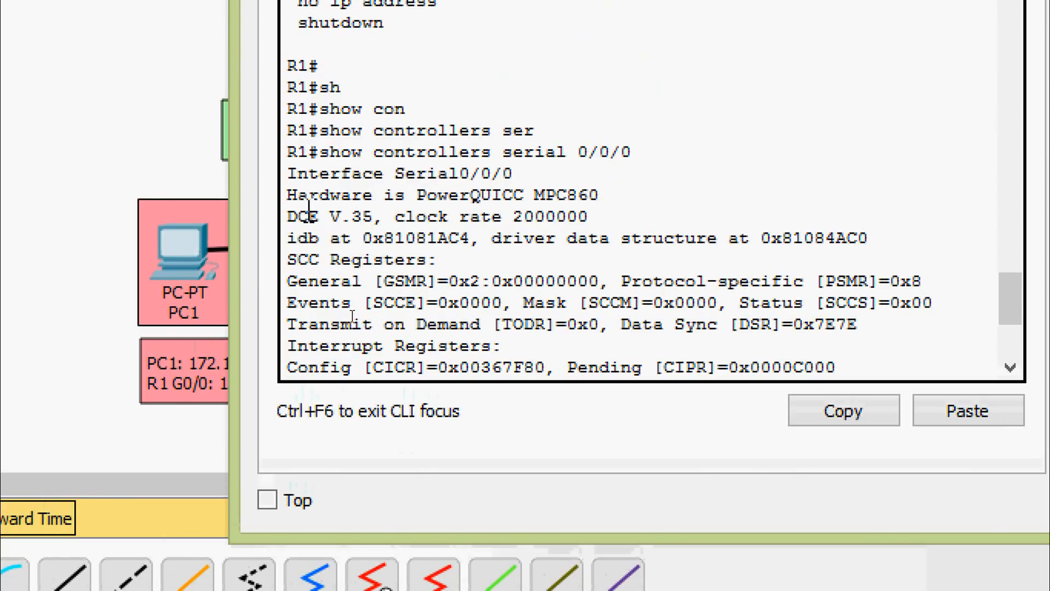
drag(289, 216, 601, 221)
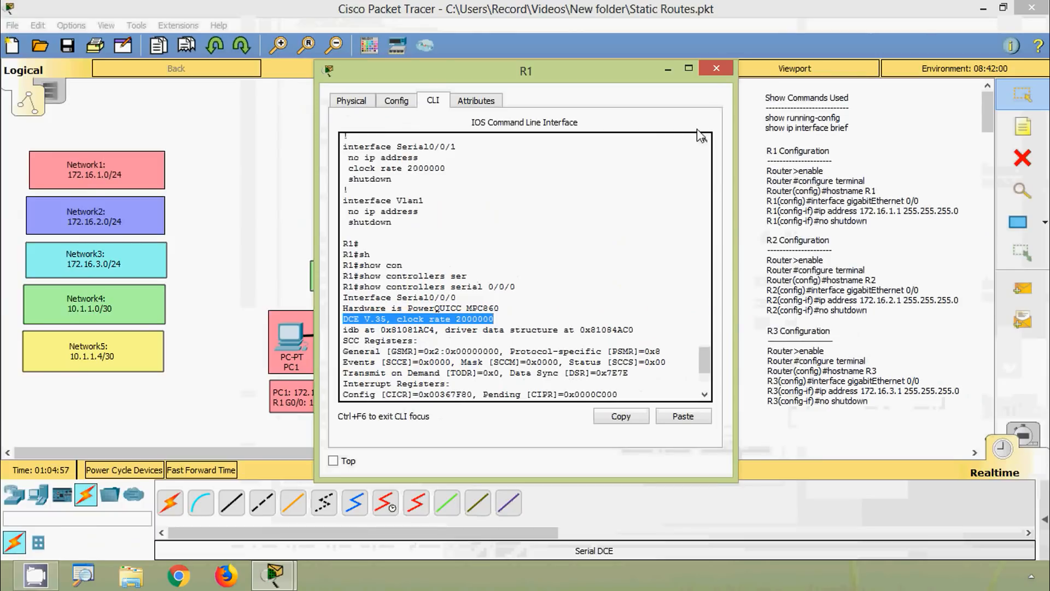
click(717, 74)
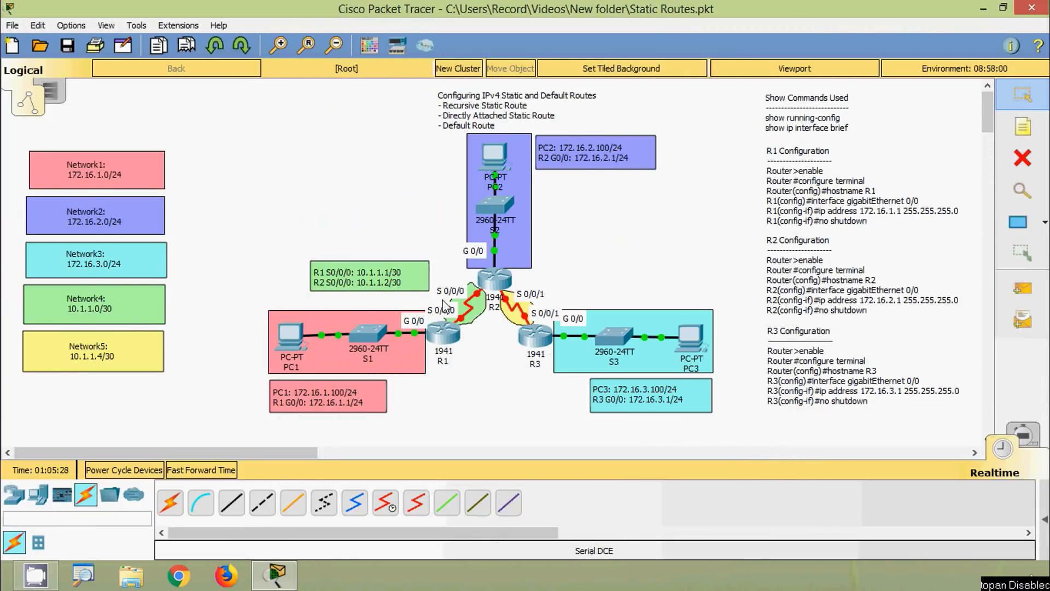
Open R2's command line, enter privileged mode with enable and start configure terminal
click(488, 292)
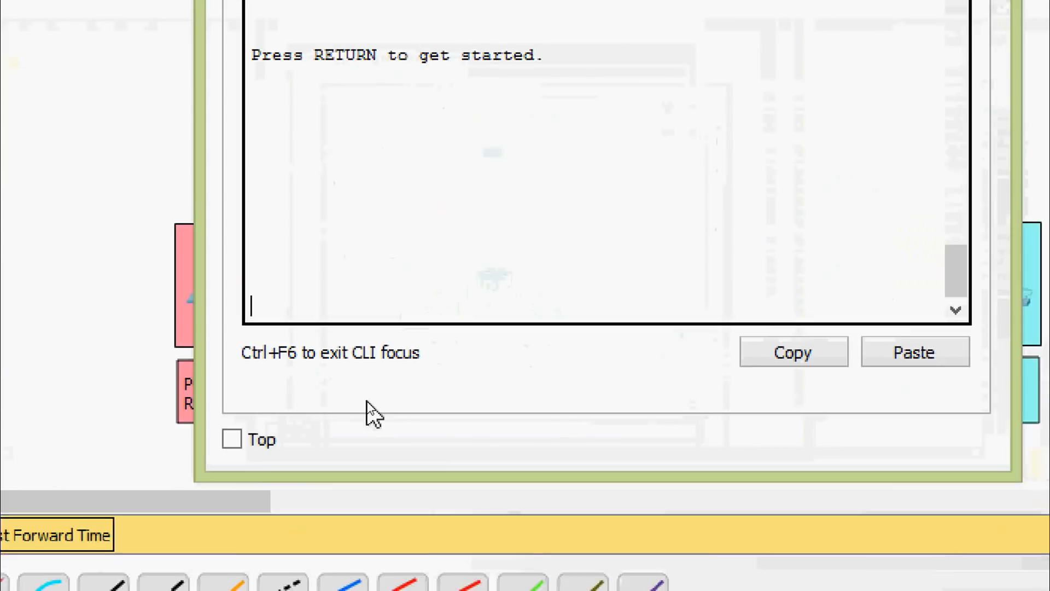
key(Return)
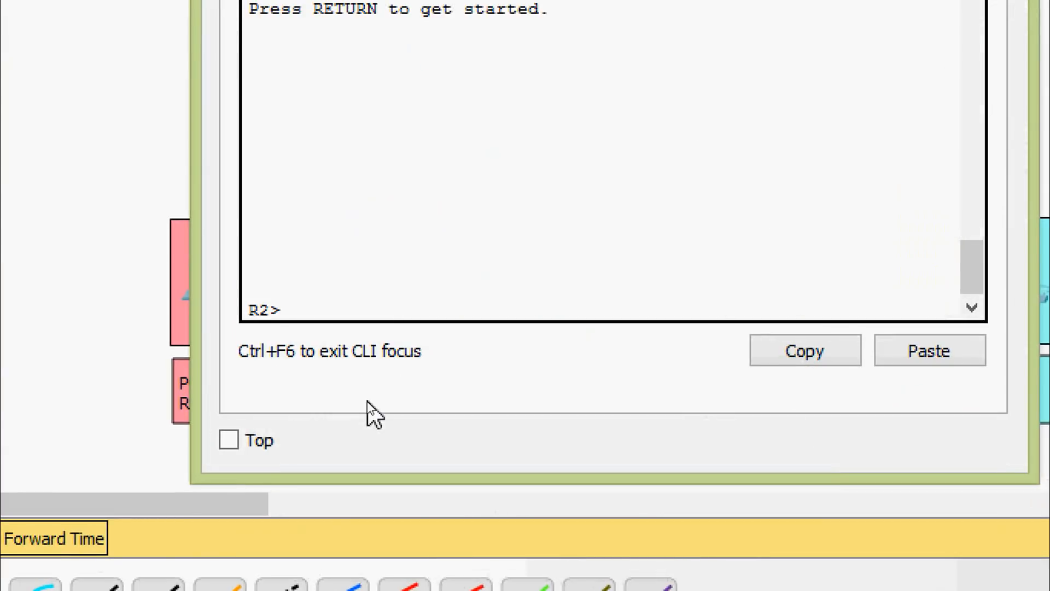
text(ena)
key(Tab)
key(Return)
text(conf)
key(Tab)
text(t)
key(Tab)
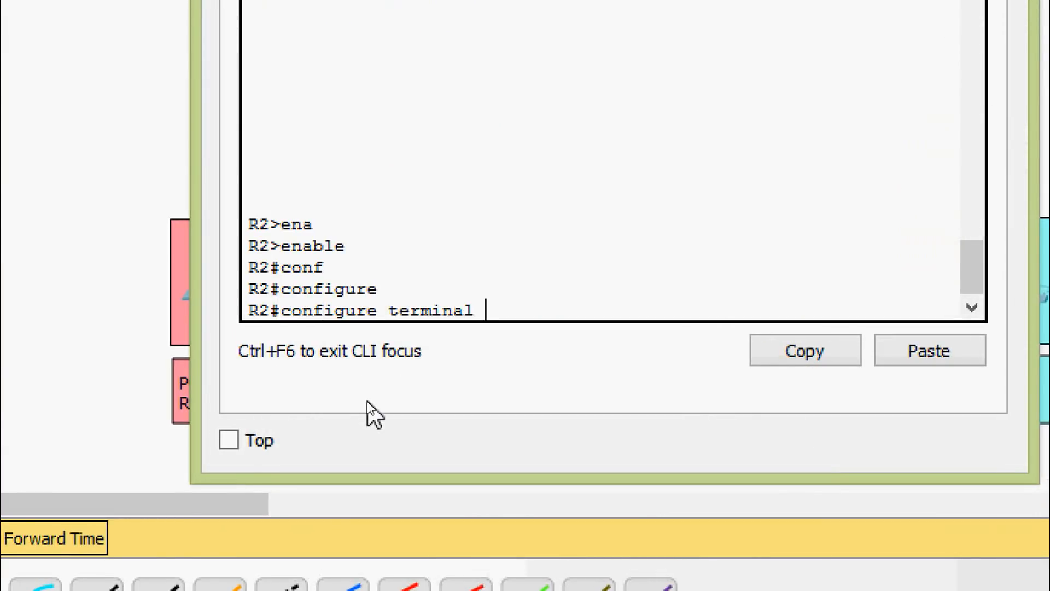
key(Return)
key(Return)
Enter interface configuration mode for serial 0/0/0 on R2
text(inter)
key(Tab)
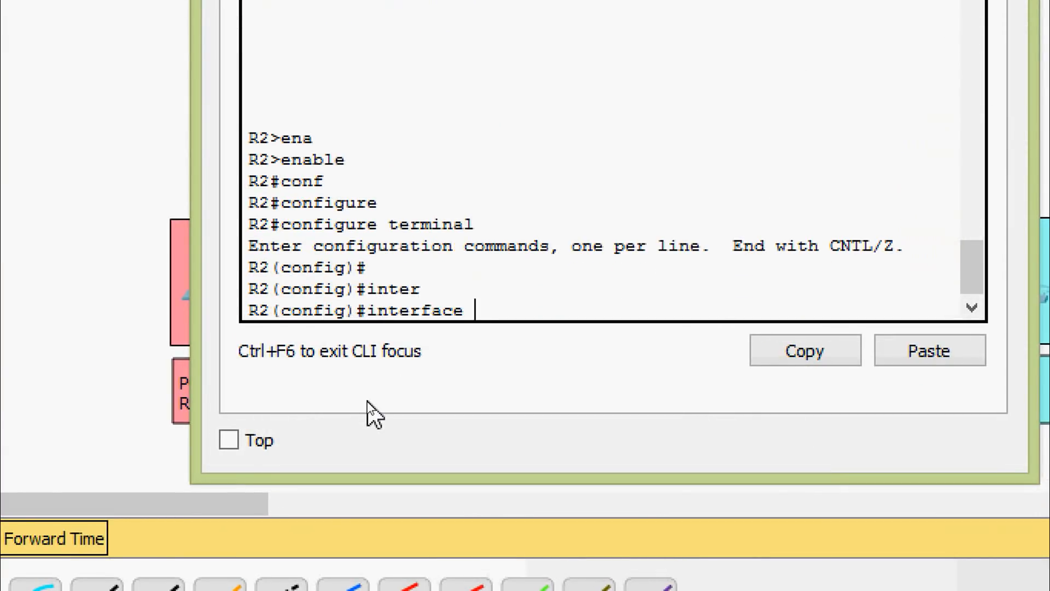
text(ser)
key(Tab)
text(0/)
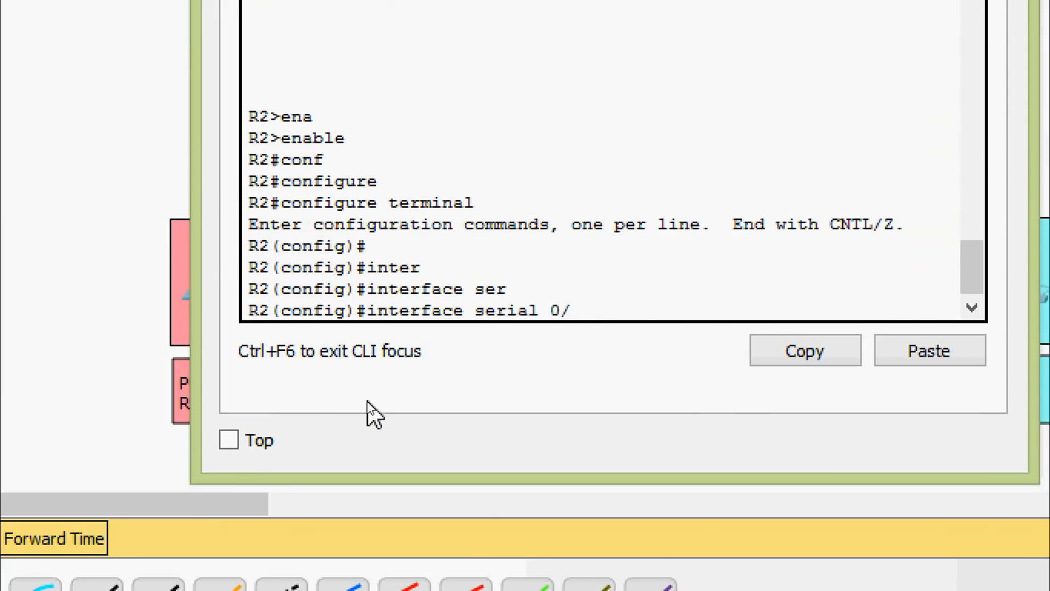
text(0/0/)
key(Return)
Assign IP address 10.1.1.2 with mask 255.255.255.252 to R2's serial 0/0/0 interface
text(ip ad)
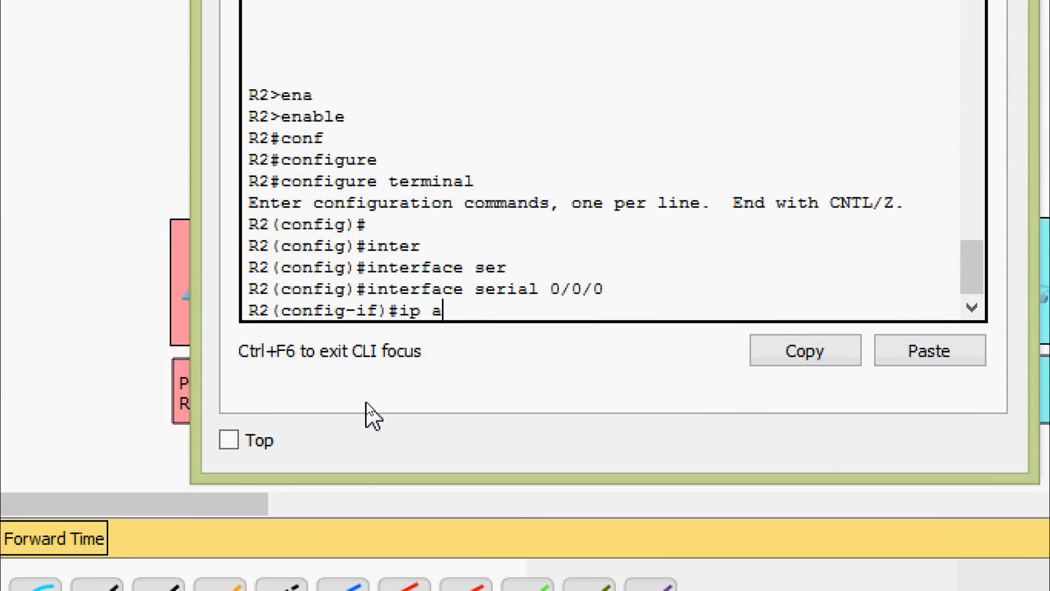
key(Tab)
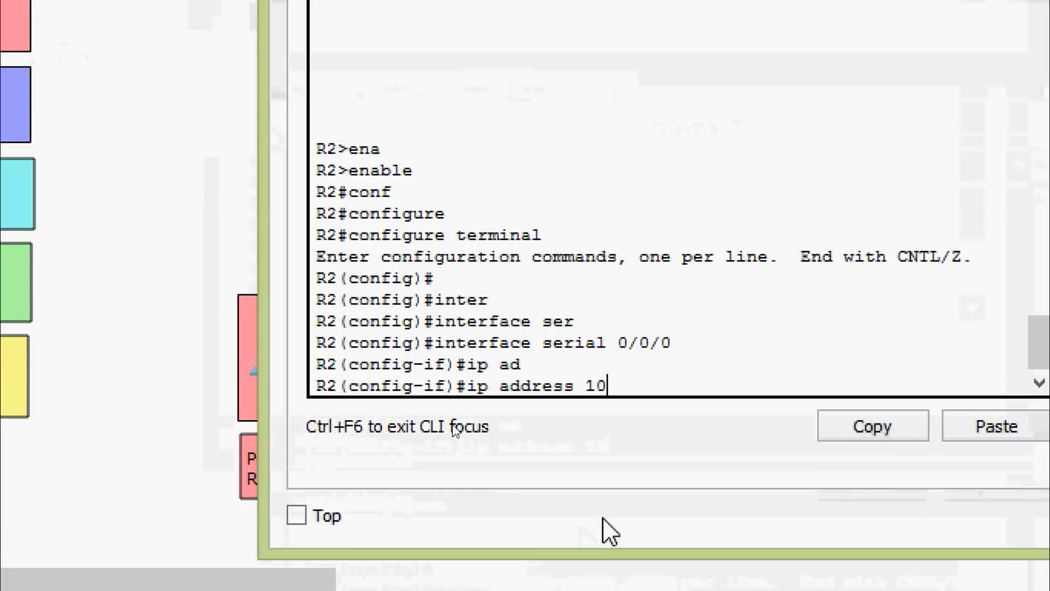
text(10.)
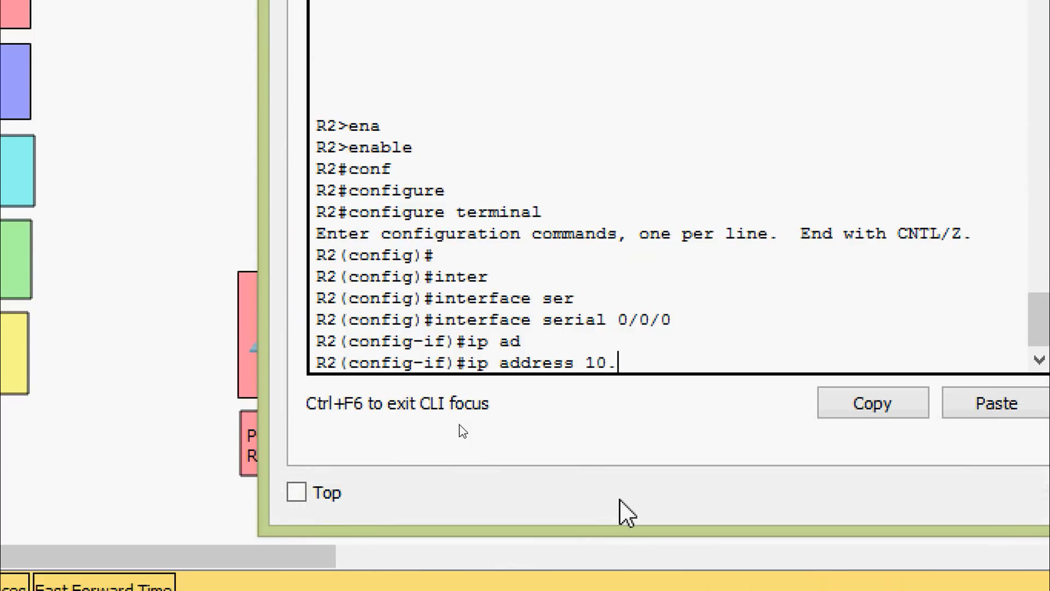
text(1.1.2 255.255)
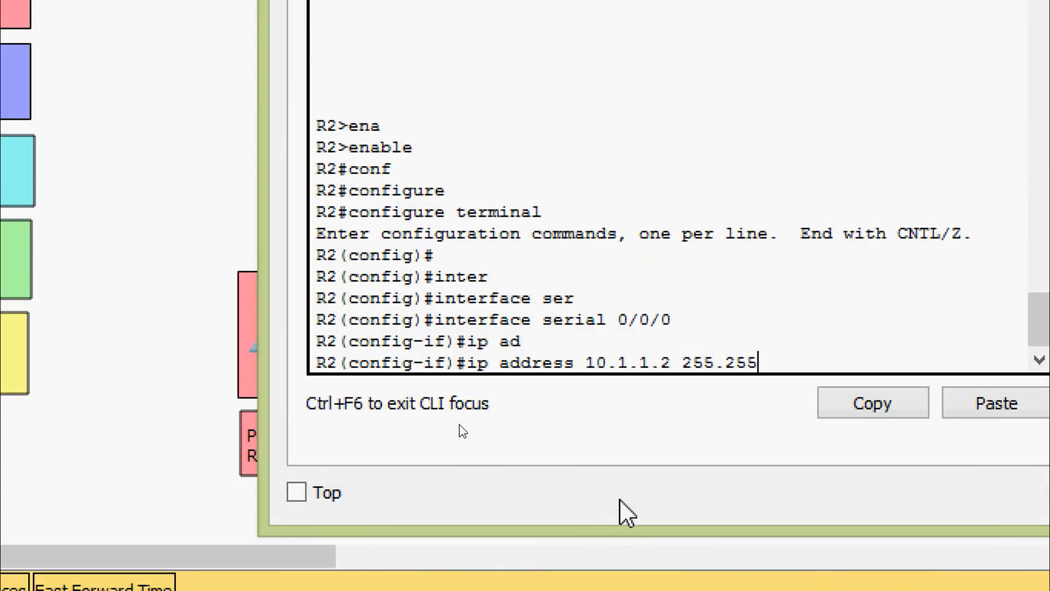
text(.255.252)
key(Return)
Enable R2's serial 0/0/0 interface with no shutdown and return to privileged mode
text(no sh)
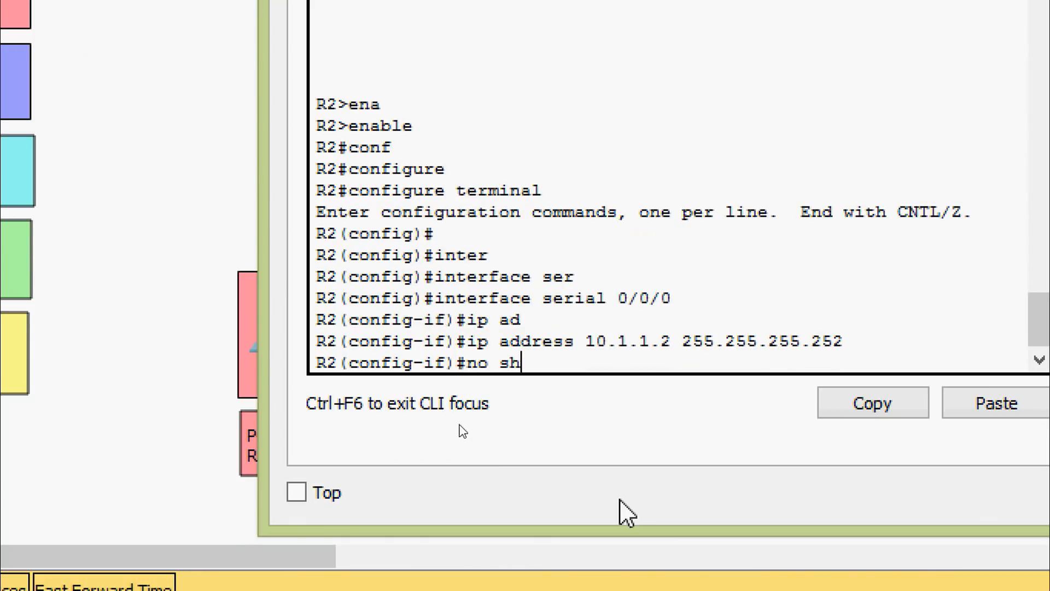
key(Tab)
key(Return)
key(Return)
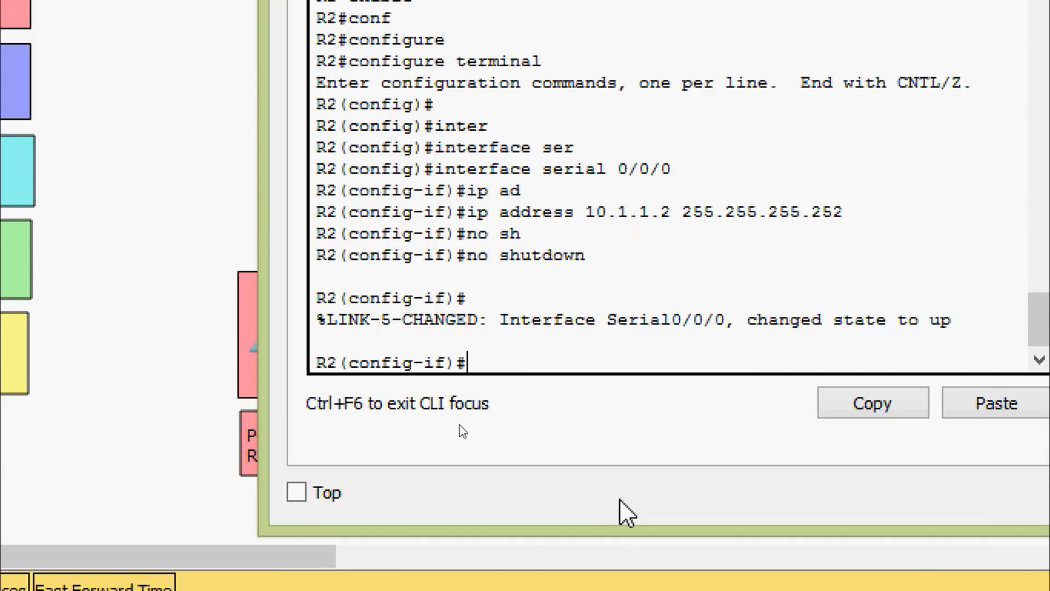
key(ctrl+z)
key(Return)
key(Return)
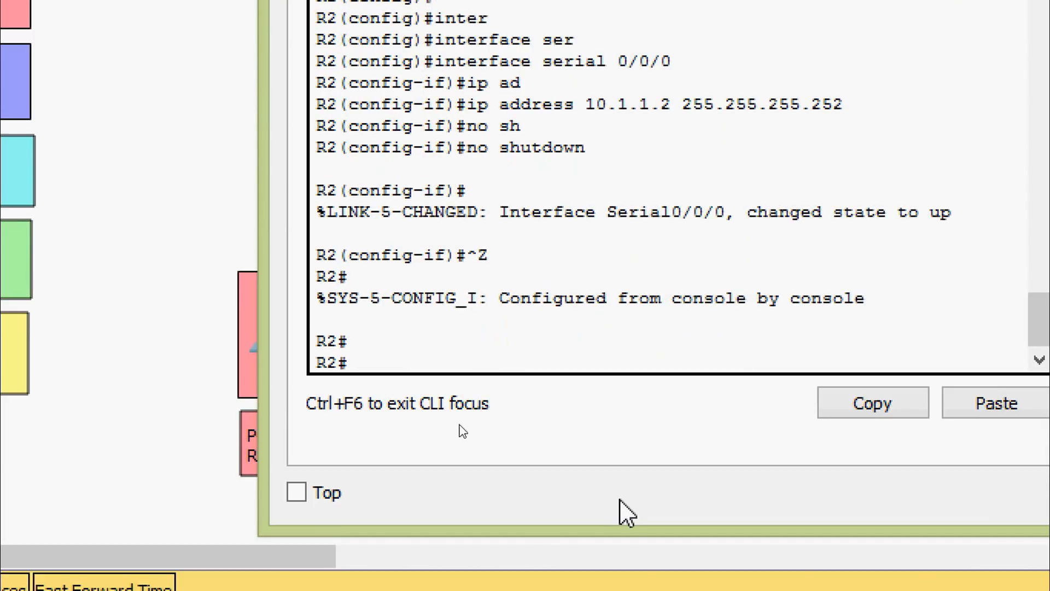
Save R2's serial 0/0/0 settings with copy running-config startup-config, accepting the default destination filename
text(cop)
key(Tab)
text(r)
key(Tab)
text(st)
key(Tab)
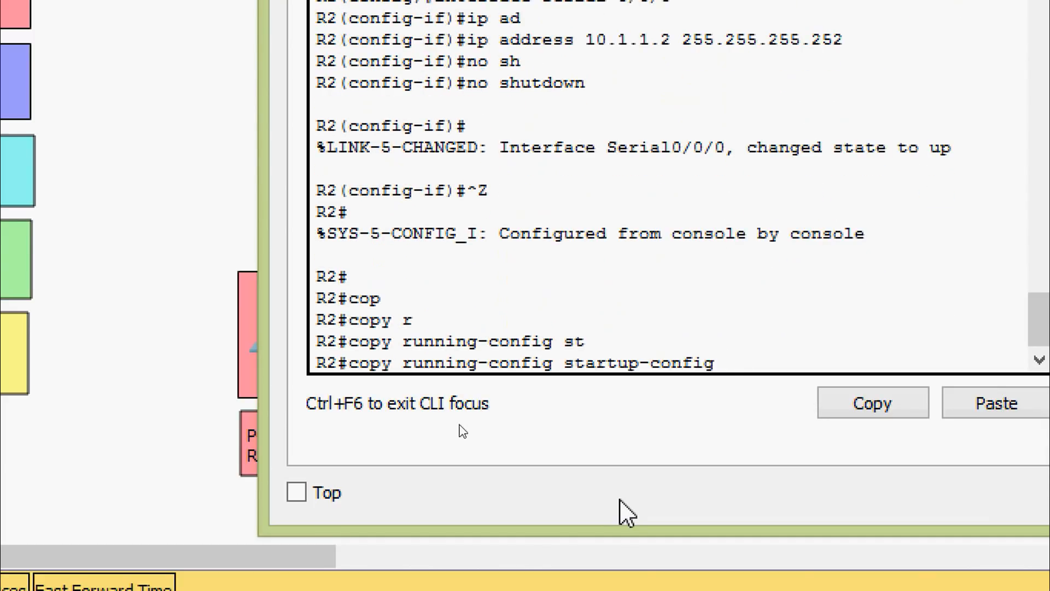
key(Return)
key(Return)
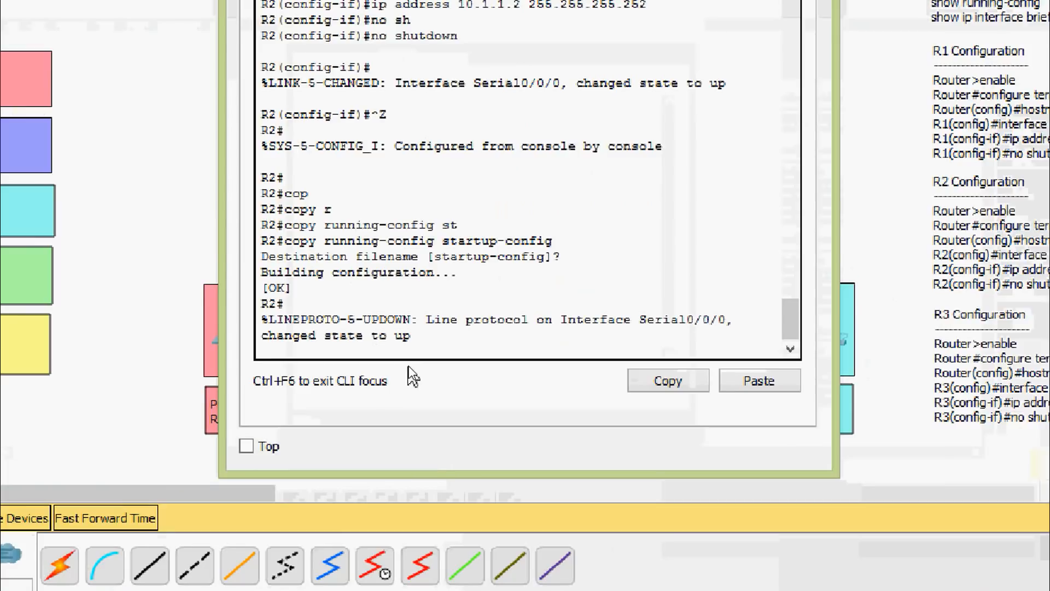
key(Return)
key(Return)
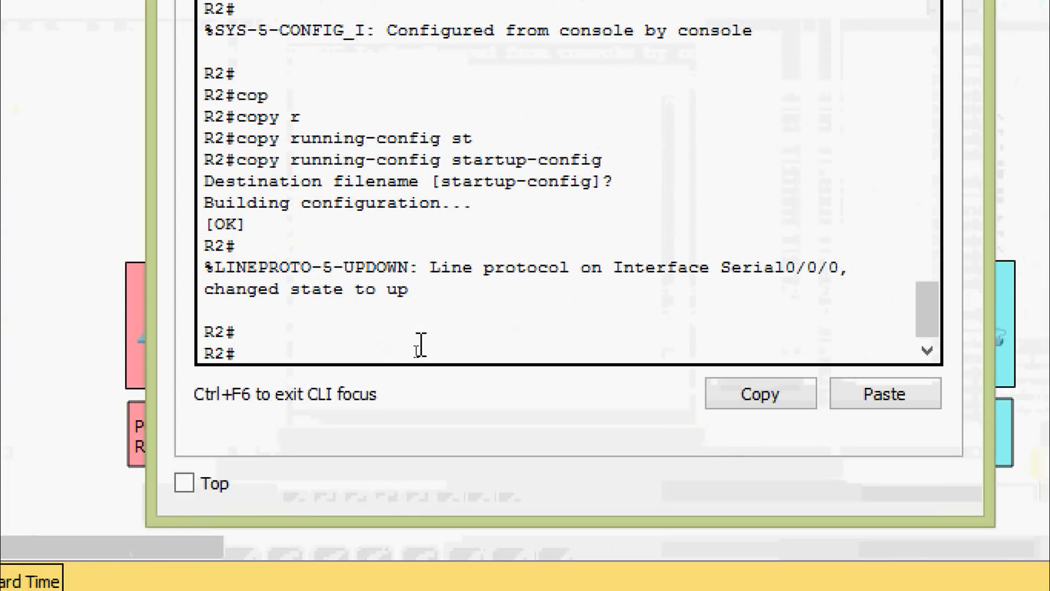
Show R2's running configuration and examine the IP address line under Serial0/0/0
text(sh)
key(Tab)
text(run)
key(Return)
key(space)
key(space)
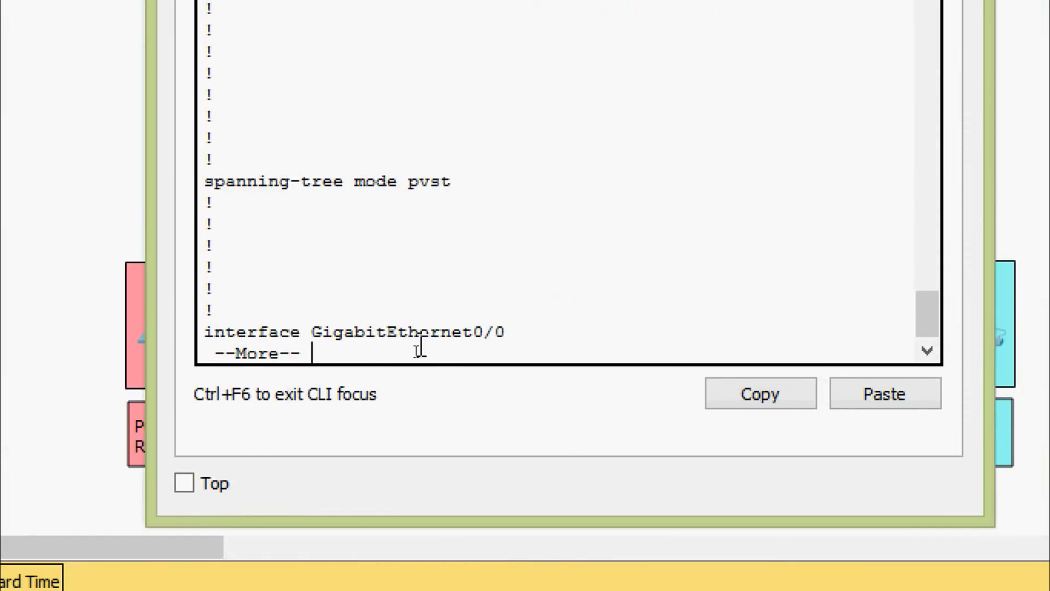
scroll(429, 162, up, 10)
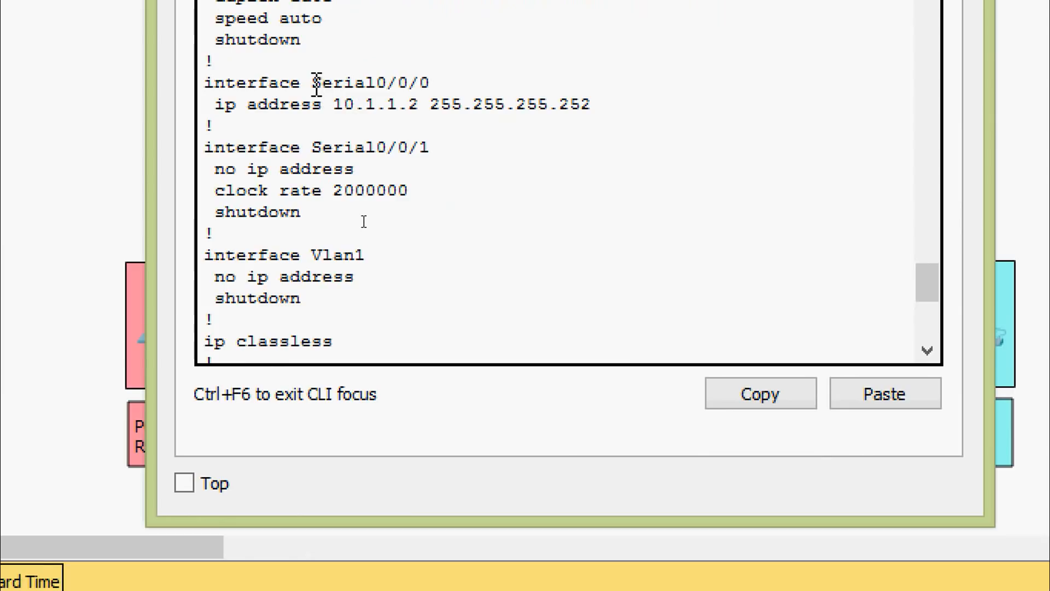
drag(203, 104, 596, 106)
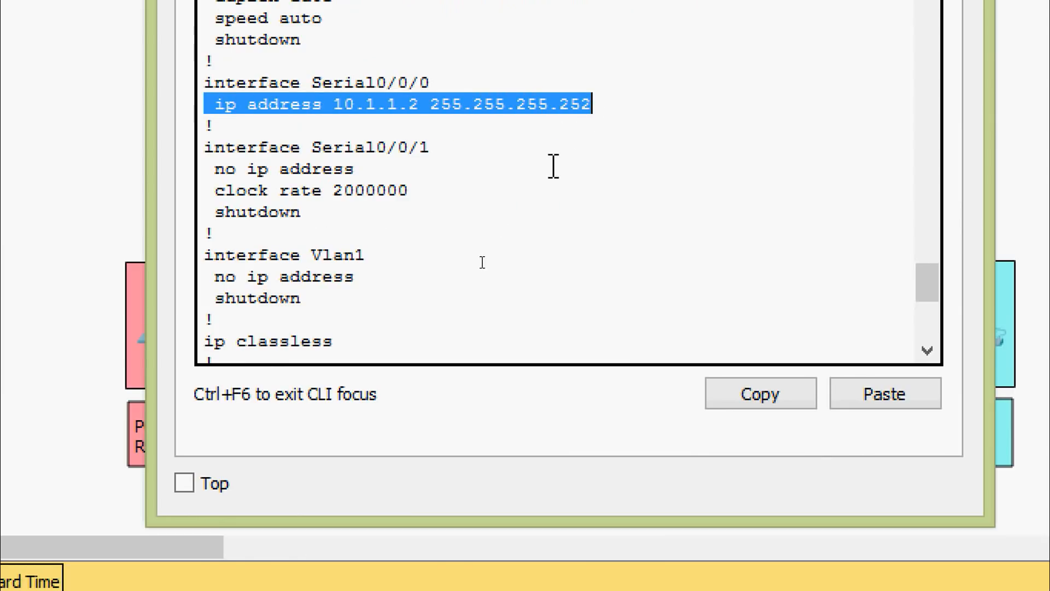
click(549, 171)
scroll(479, 267, down, 7)
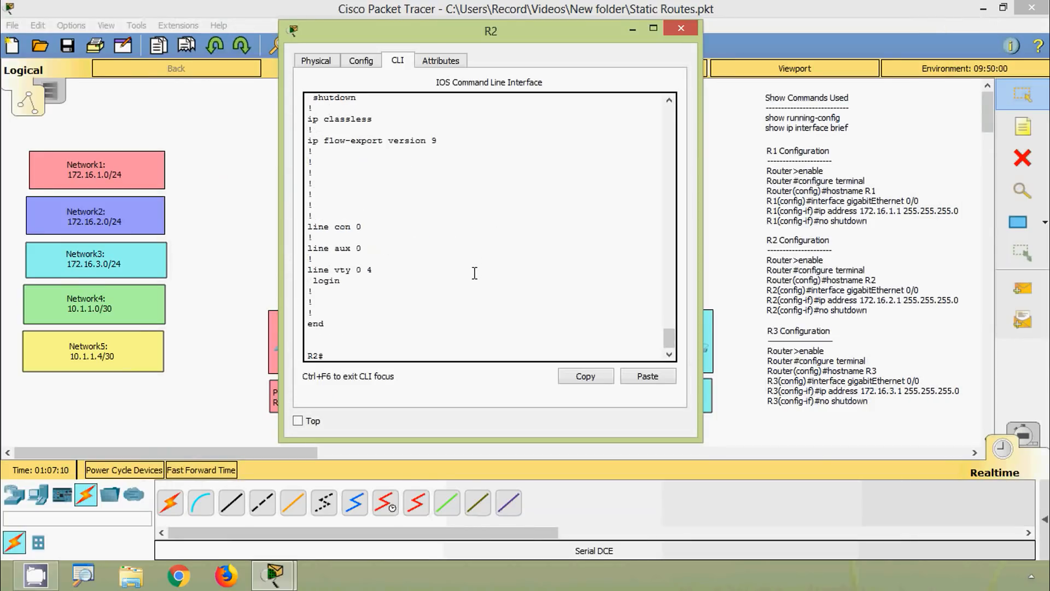
Check the link addresses on the topology, ping 10.1.1.1 from R2 and close the router window
drag(422, 41, 714, 63)
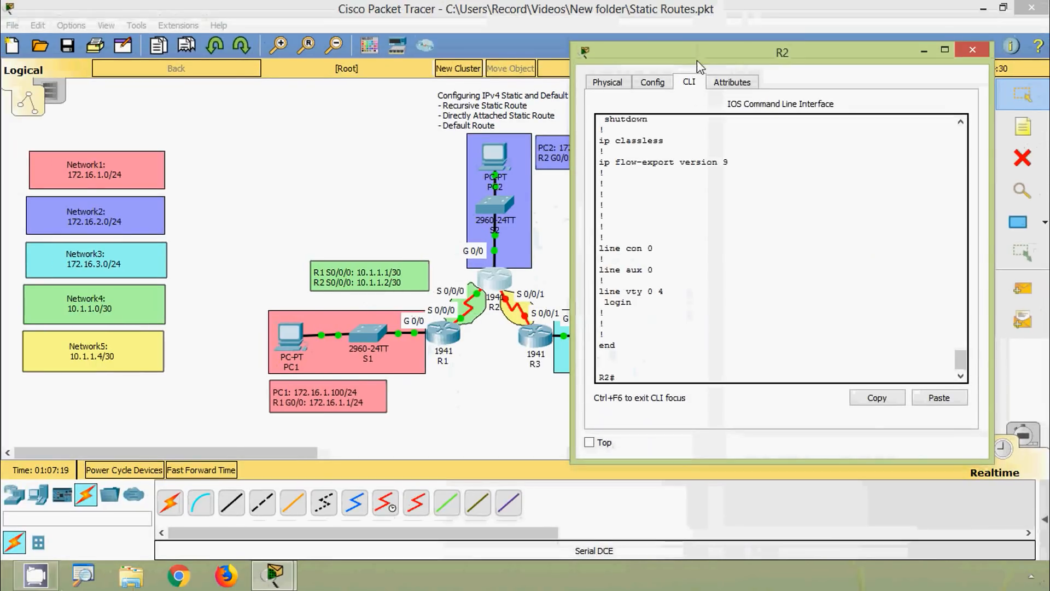
drag(697, 61, 454, 43)
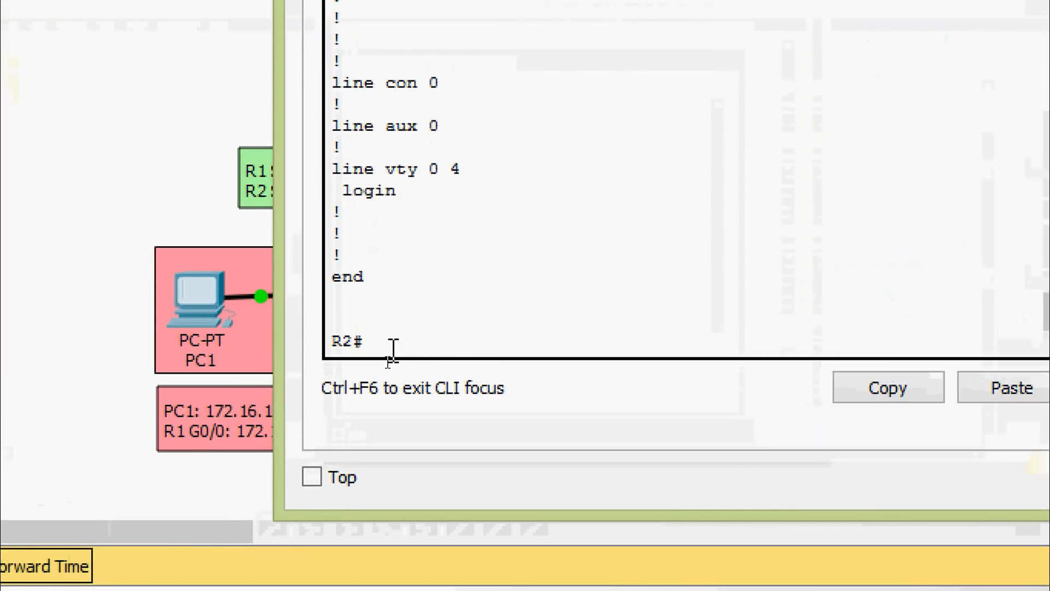
text(ing 10.1.1.1)
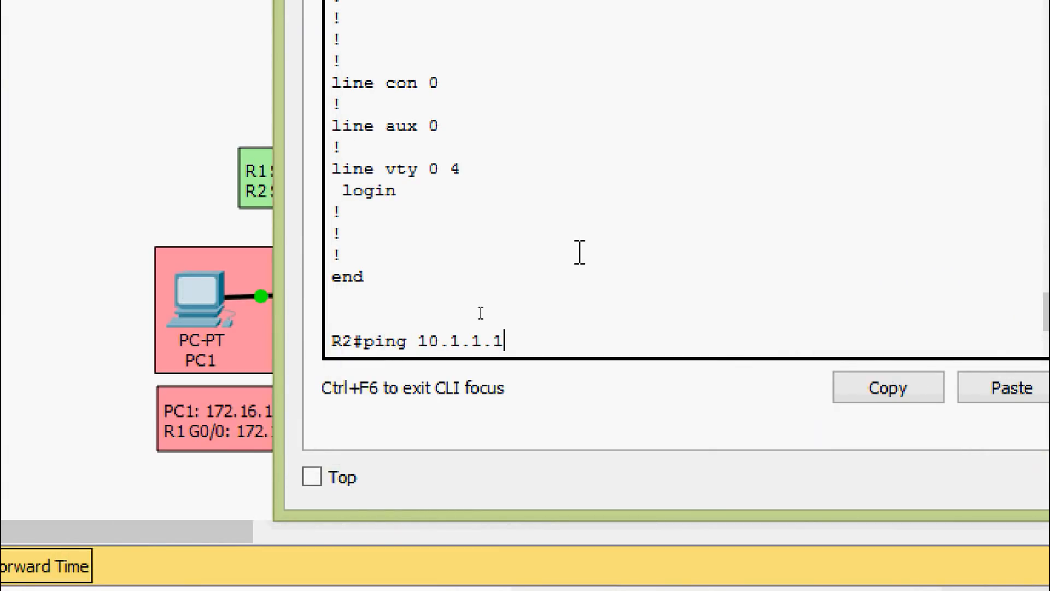
key(Return)
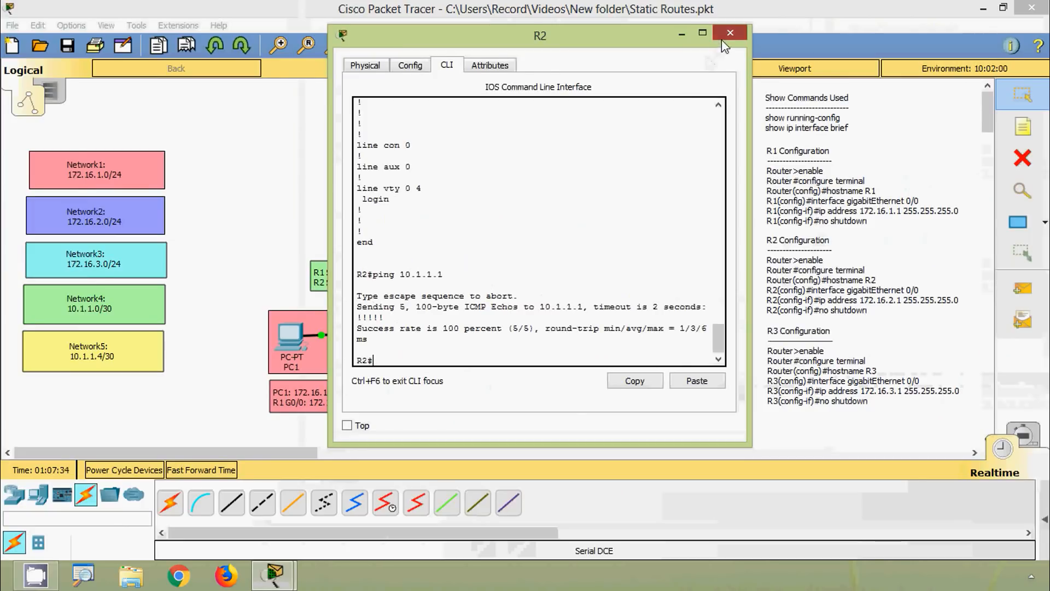
click(722, 37)
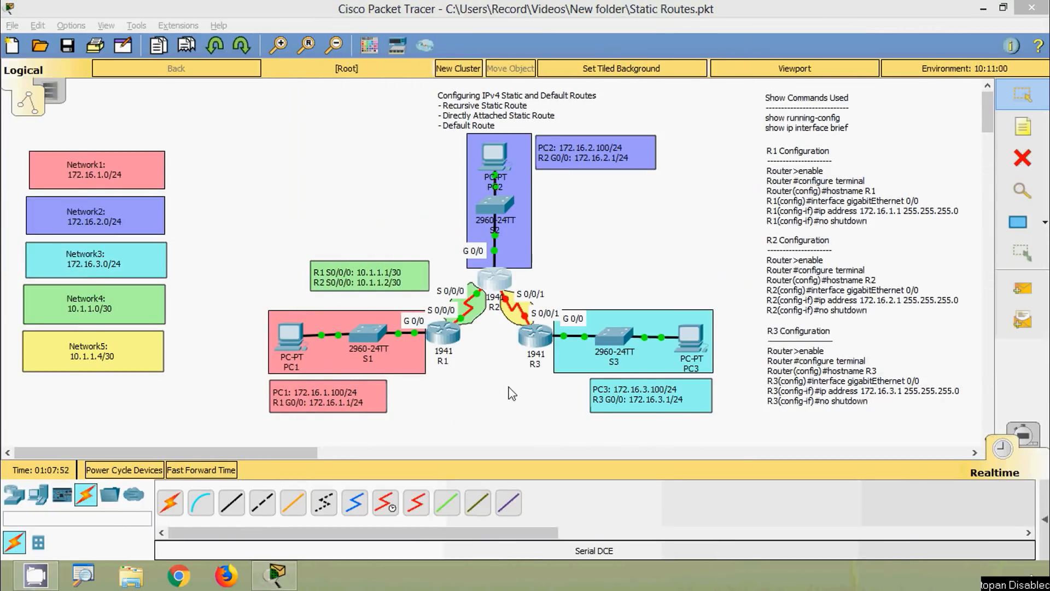
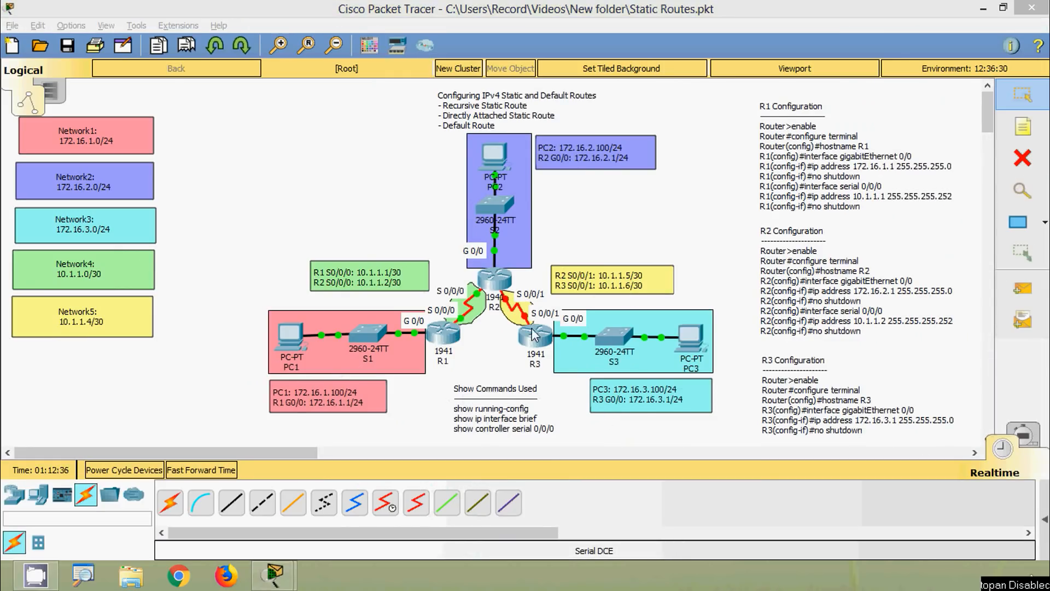
Reopen R2's command line and enter global configuration mode with configure terminal
click(486, 270)
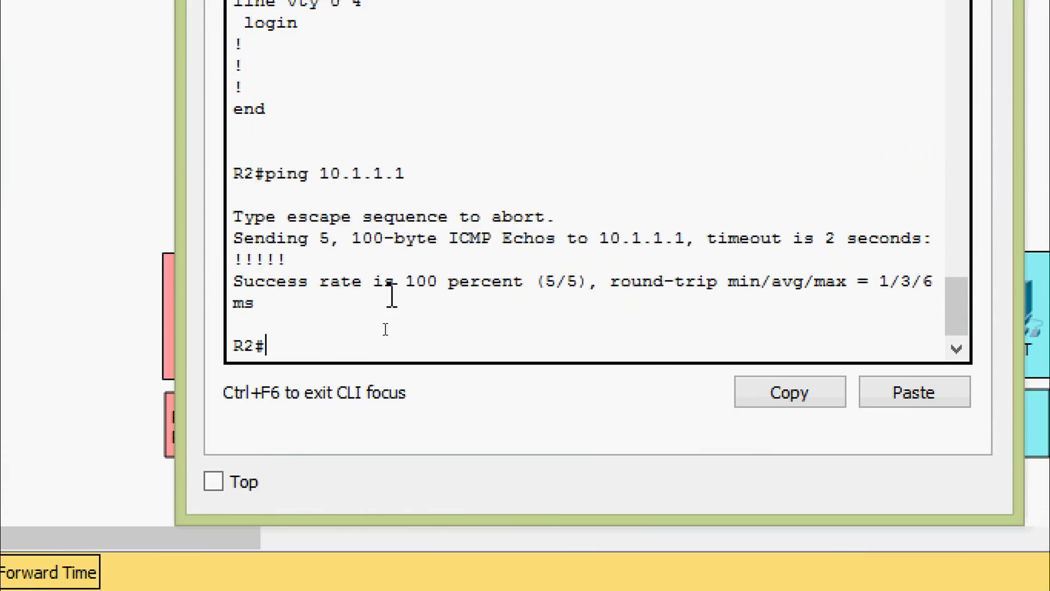
text(conf)
key(Tab)
text(terminal)
key(Return)
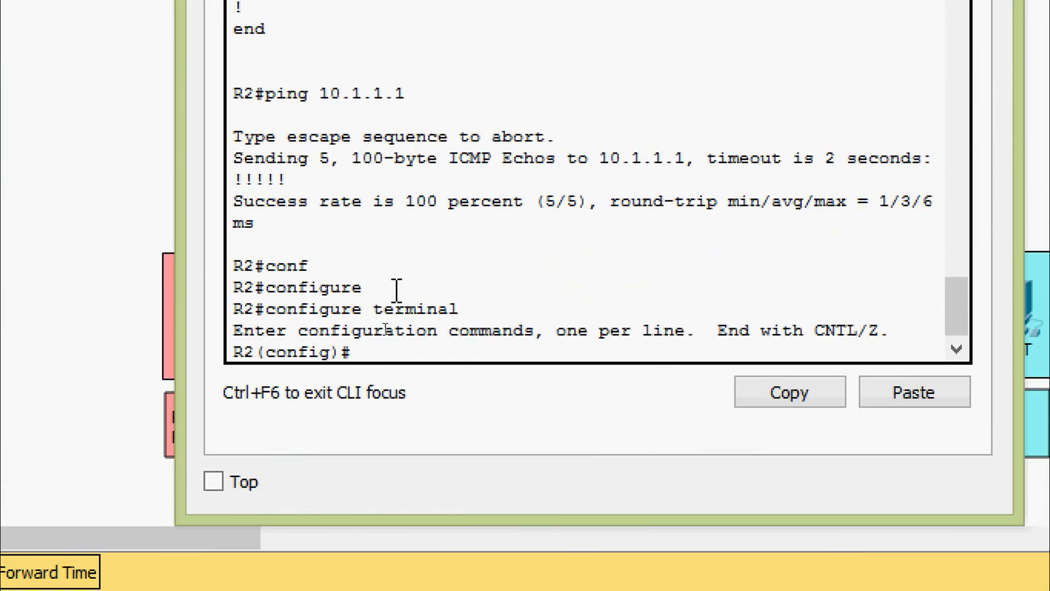
Enter interface configuration mode for serial 0/0/1 on R2
text(inter)
key(Tab)
text(ser)
key(Tab)
text(0)
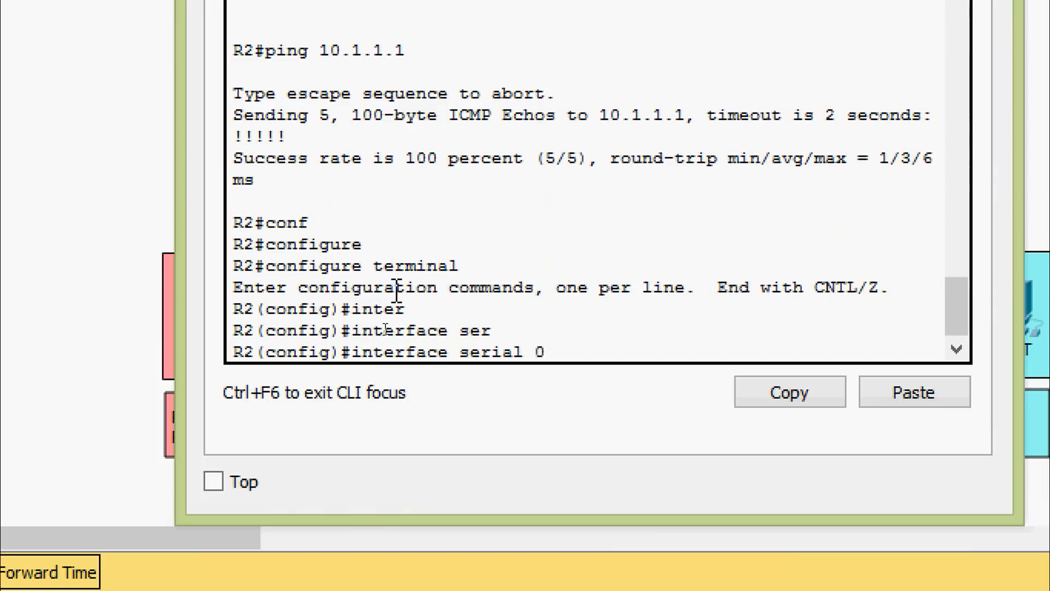
text(/0/1)
key(Return)
Assign IP address 10.1.1.5 with mask 255.255.255.252 to R2's serial 0/0/1 interface
text(ig-if)#i)
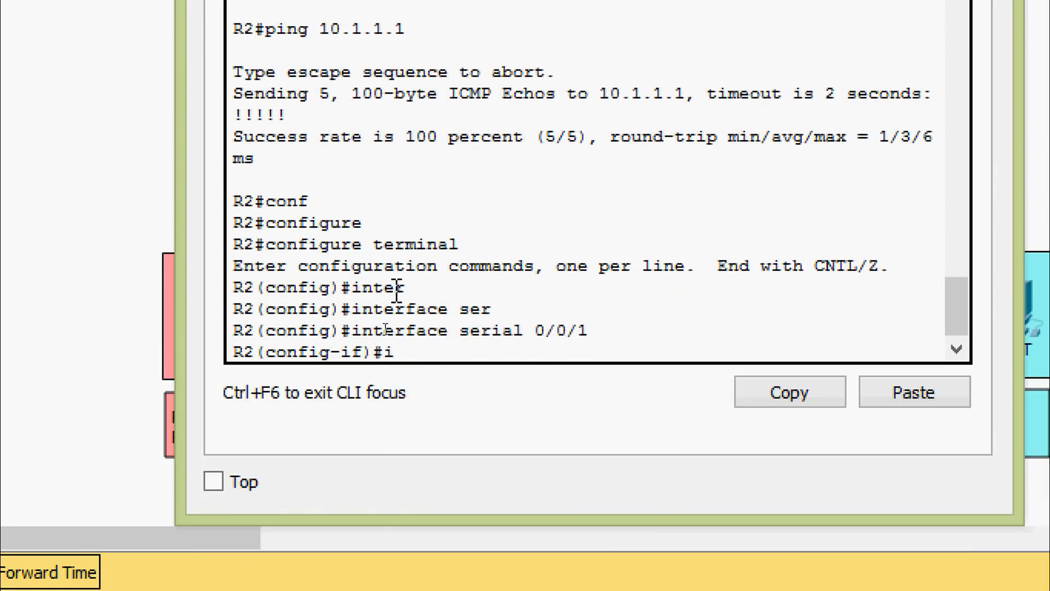
text(p ad)
key(Tab)
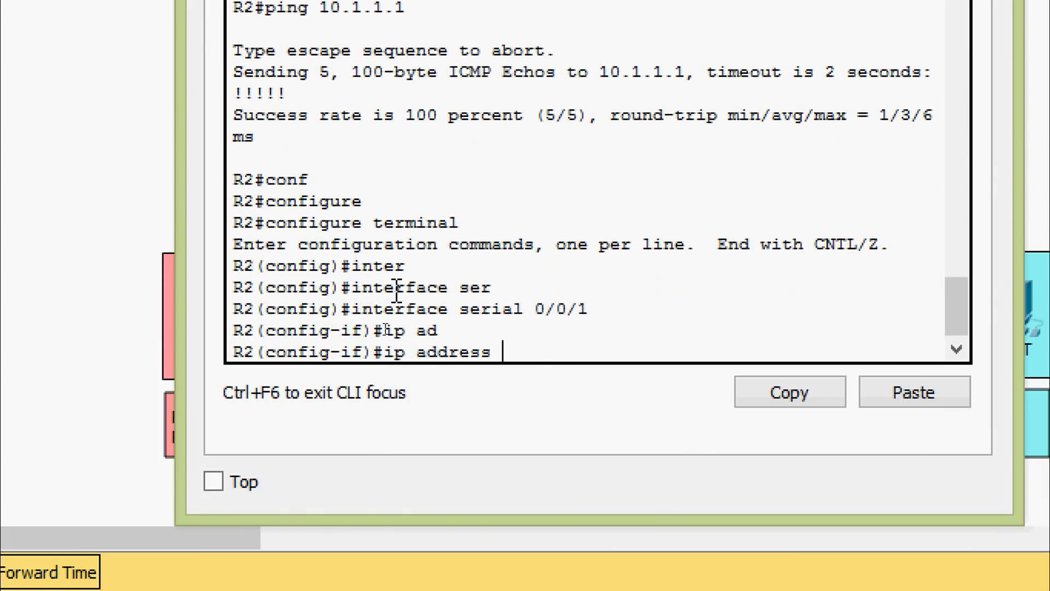
text(10.1.1.5 255.)
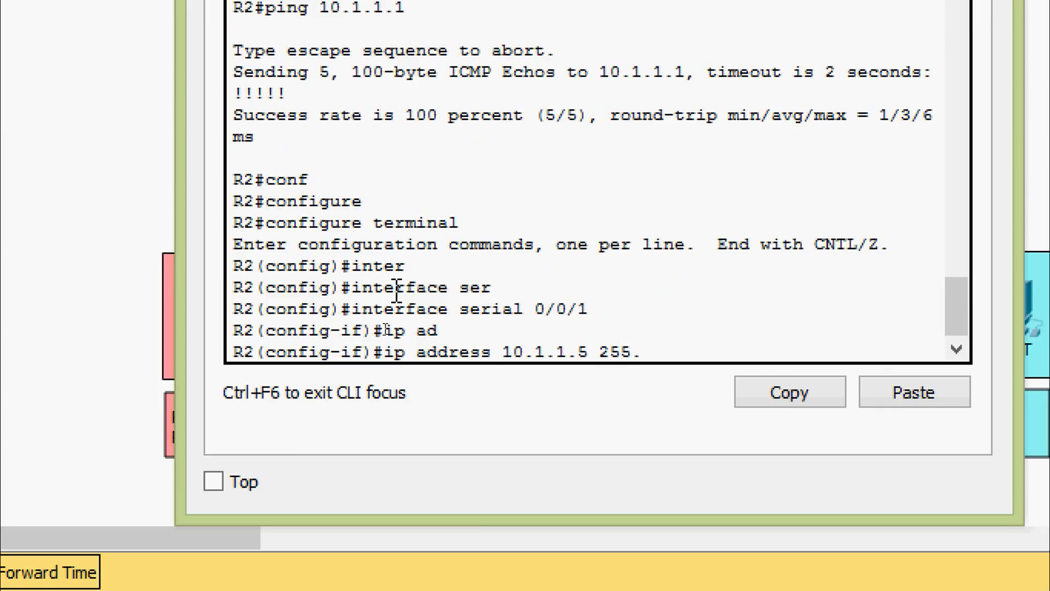
text(255.255.252)
key(Return)
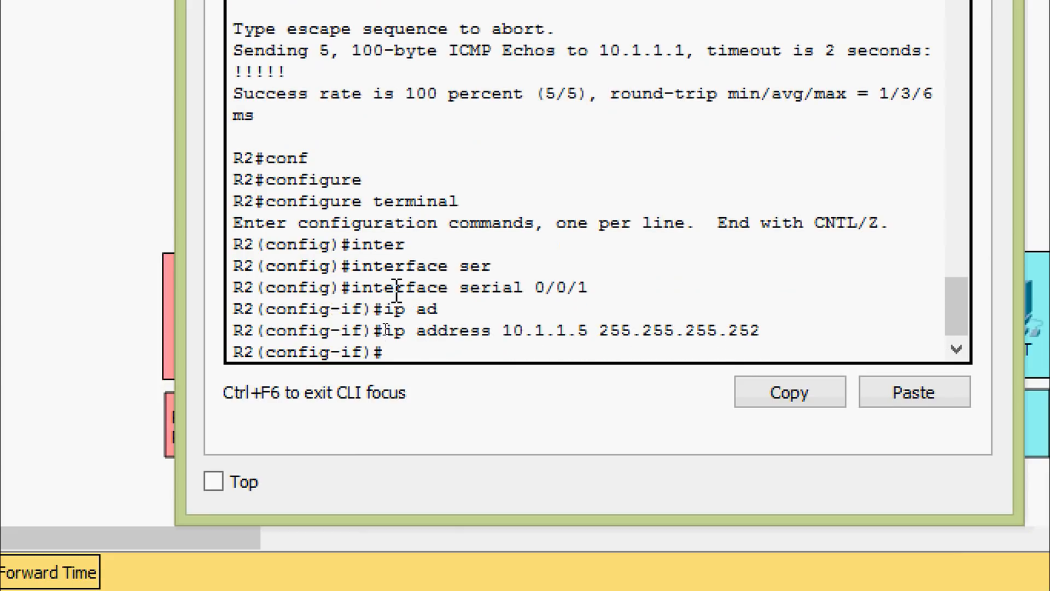
Enable R2's serial 0/0/1 interface with no shutdown and return to privileged mode
text(no sh)
key(Tab)
key(Return)
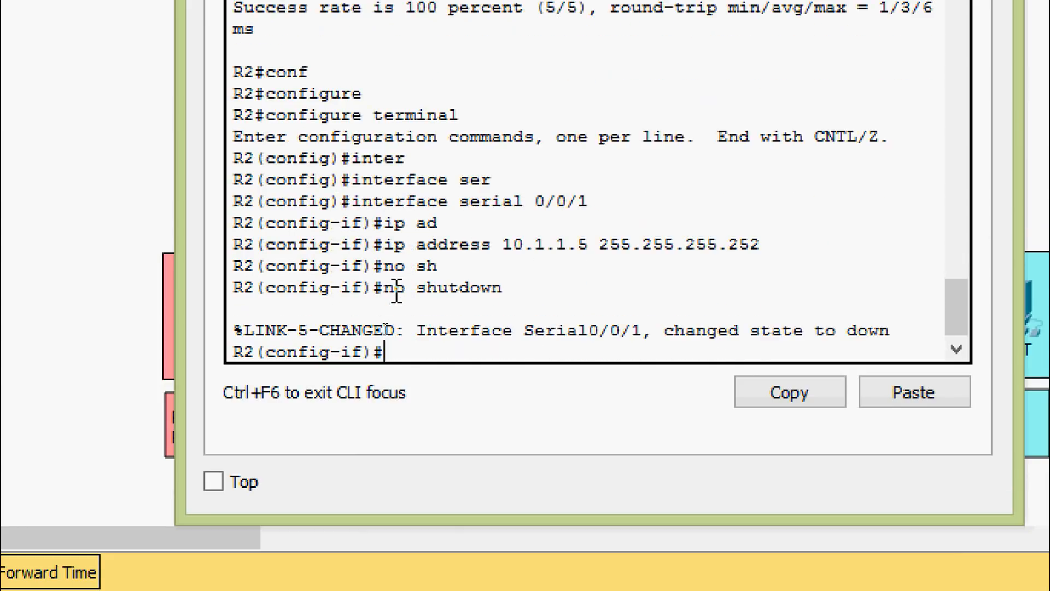
key(Return)
key(ctrl+z)
Save R2's serial 0/0/1 settings with copy running-config startup-config, accepting the default destination filename
text(co)
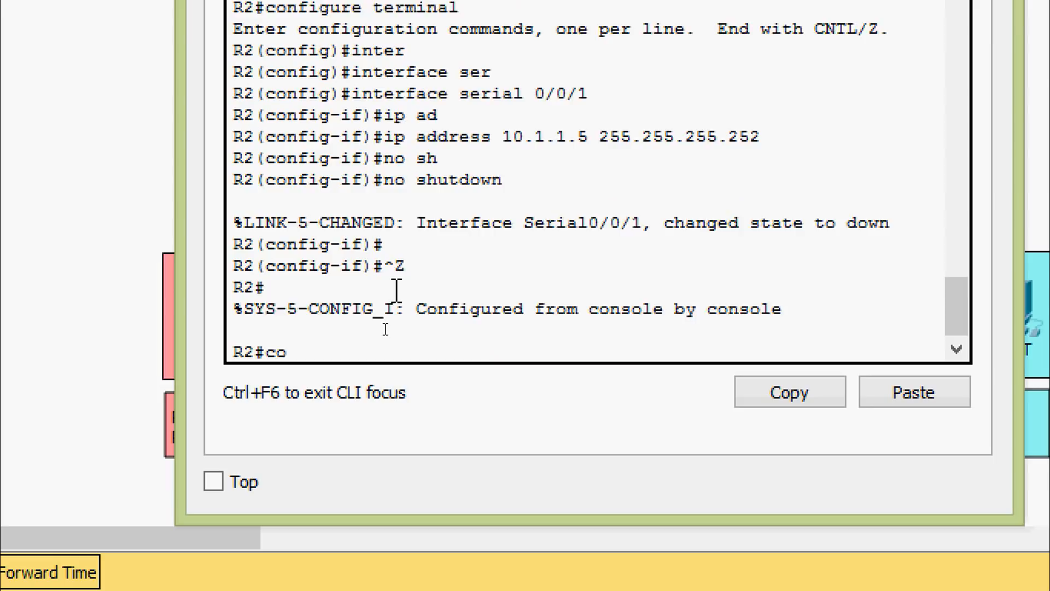
text(p)
key(Tab)
text(r)
key(Tab)
text(st)
key(Tab)
key(Return)
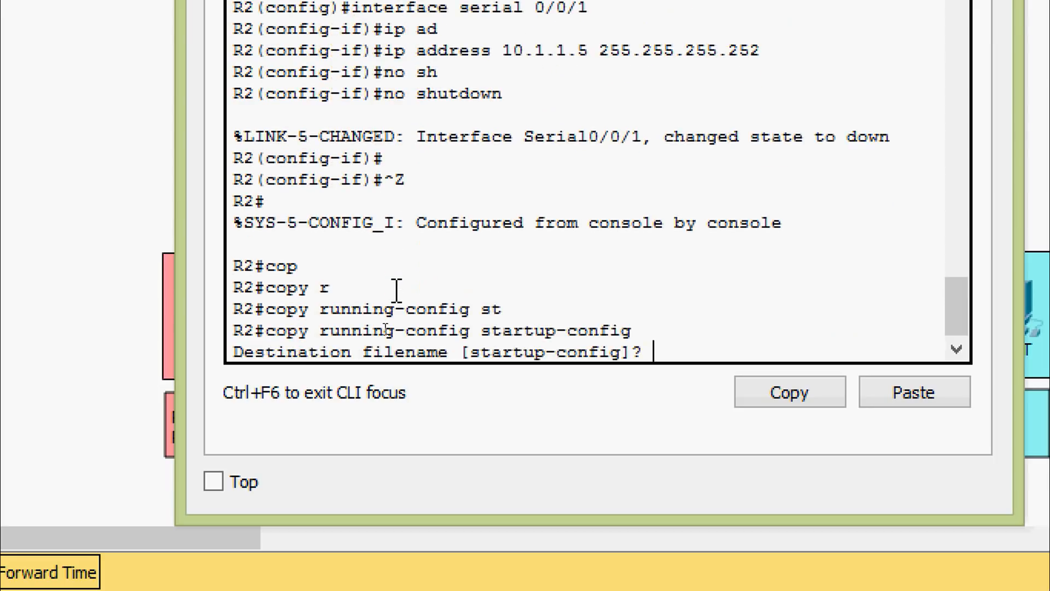
key(Return)
Show R2's running configuration and examine the IP address and clock rate lines under Serial0/0/1
text(sh)
key(Tab)
text(r)
key(Tab)
key(Return)
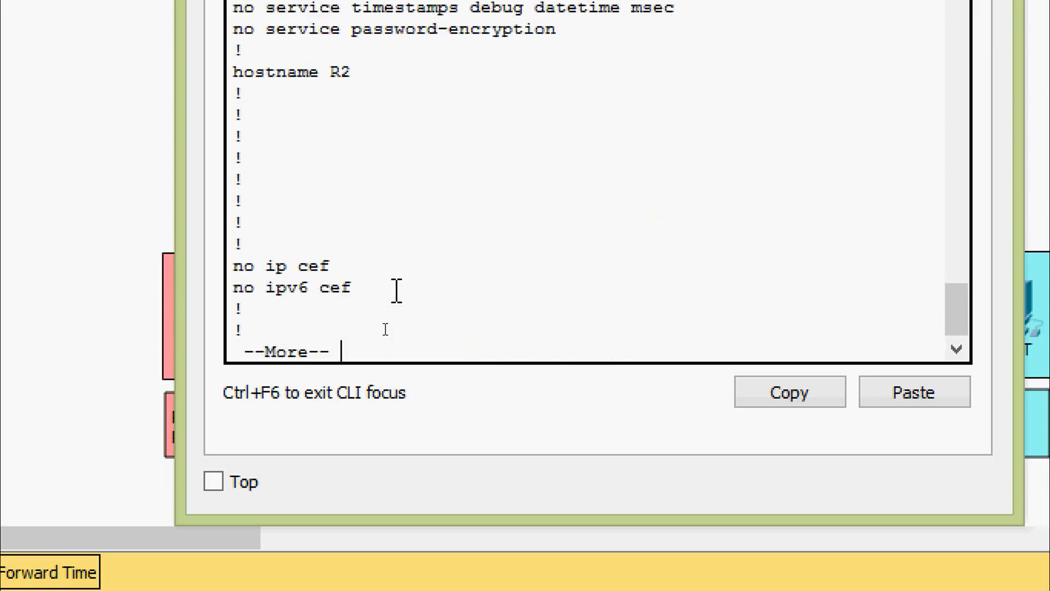
key(space)
key(space)
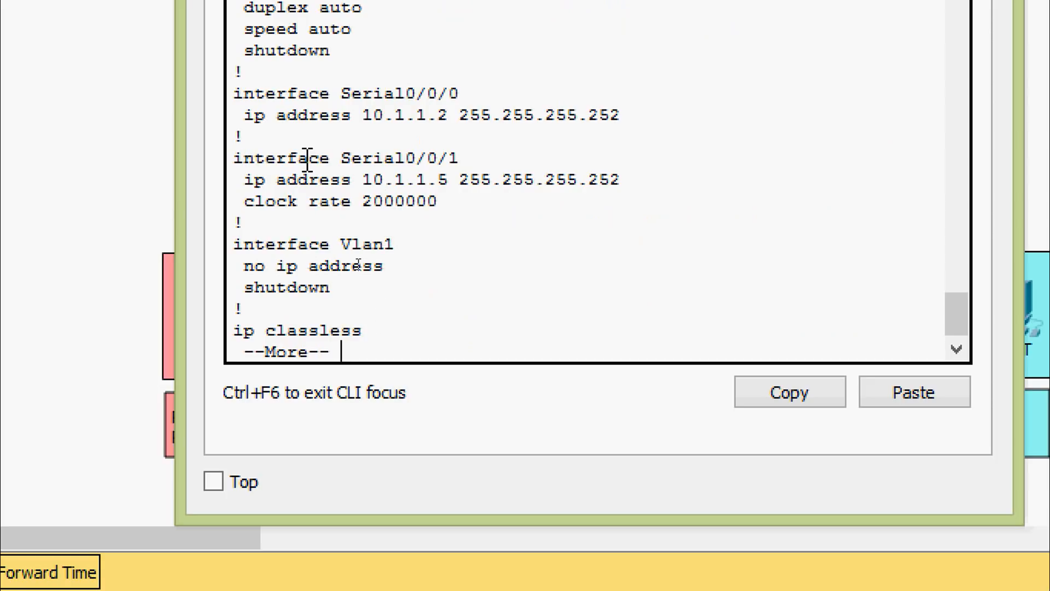
drag(342, 158, 476, 160)
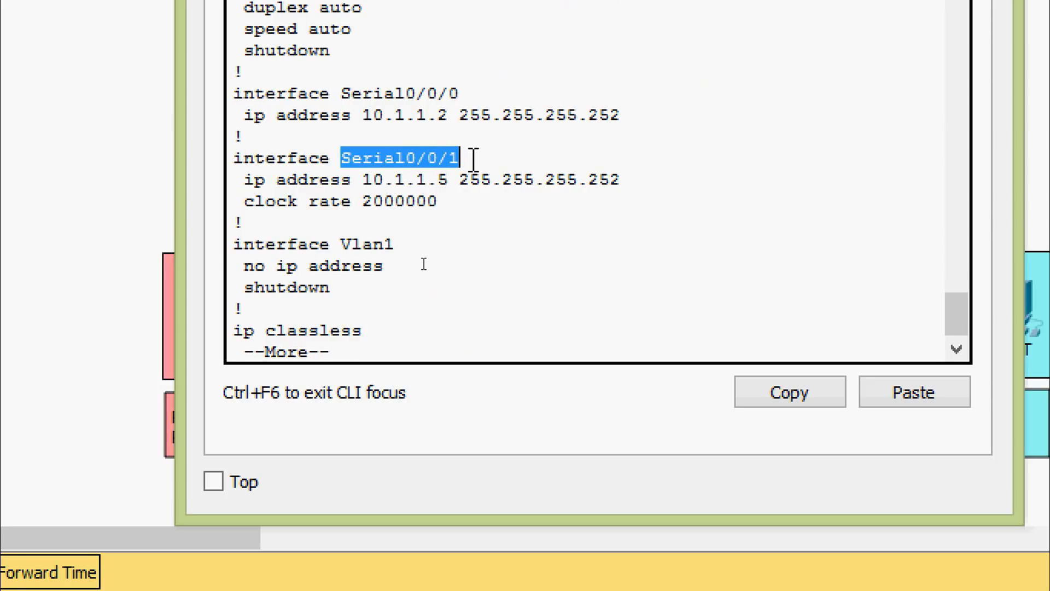
drag(247, 179, 624, 180)
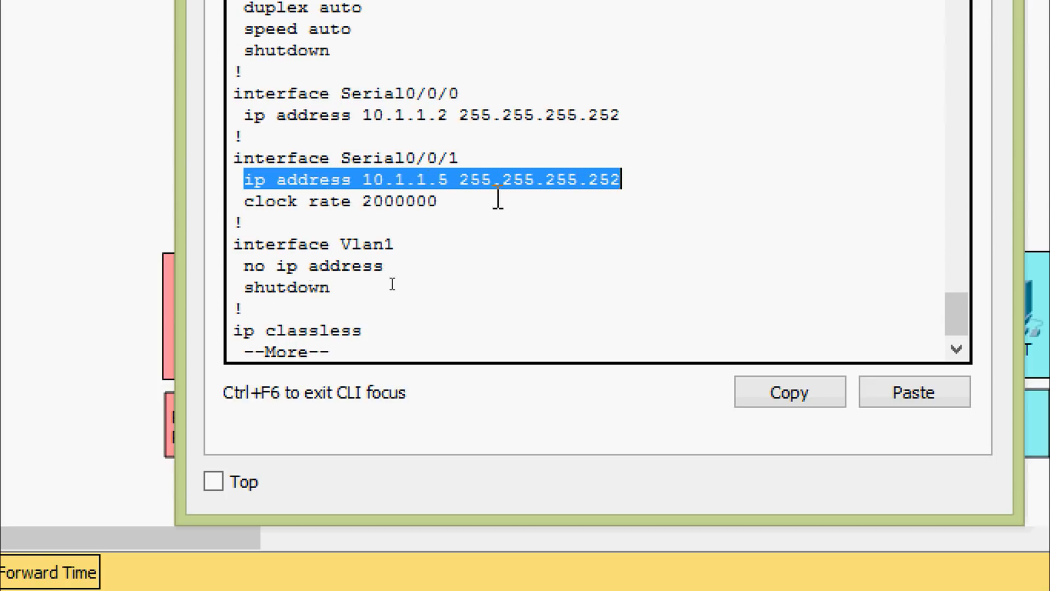
drag(248, 202, 448, 204)
click(474, 210)
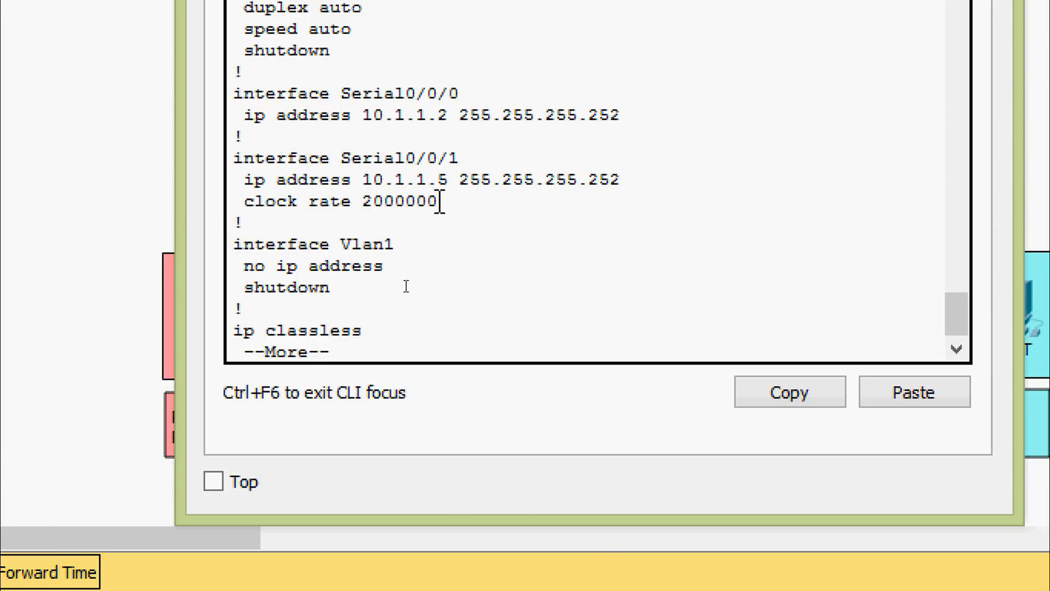
Open R3's command line, enable privileged mode and enter global configuration with configure terminal
click(678, 34)
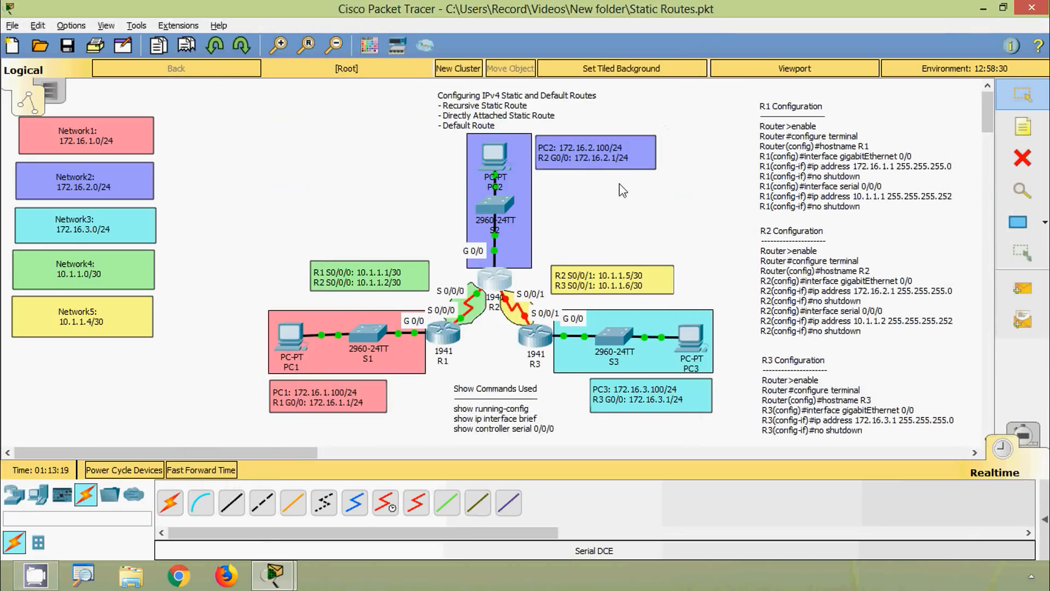
click(535, 334)
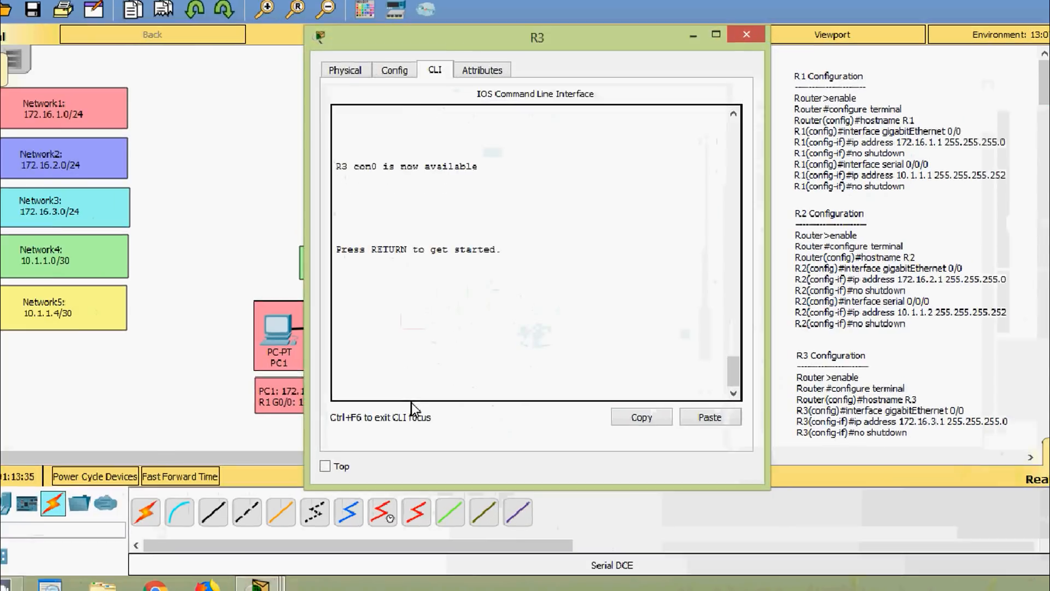
key(Return)
text(ena)
key(Tab)
key(Return)
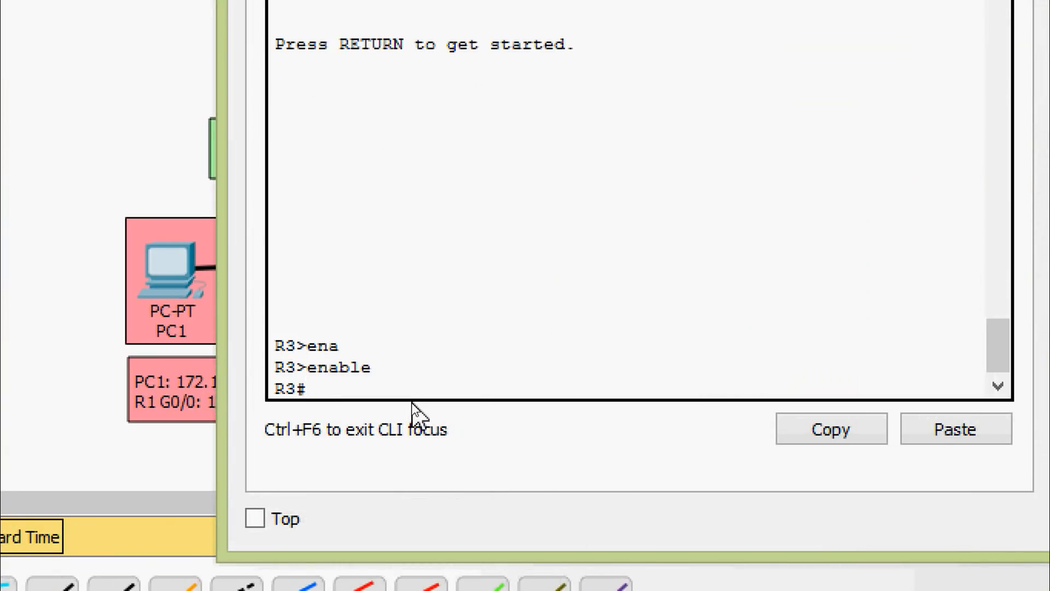
text(conf)
key(Tab)
text(t)
key(Tab)
key(Return)
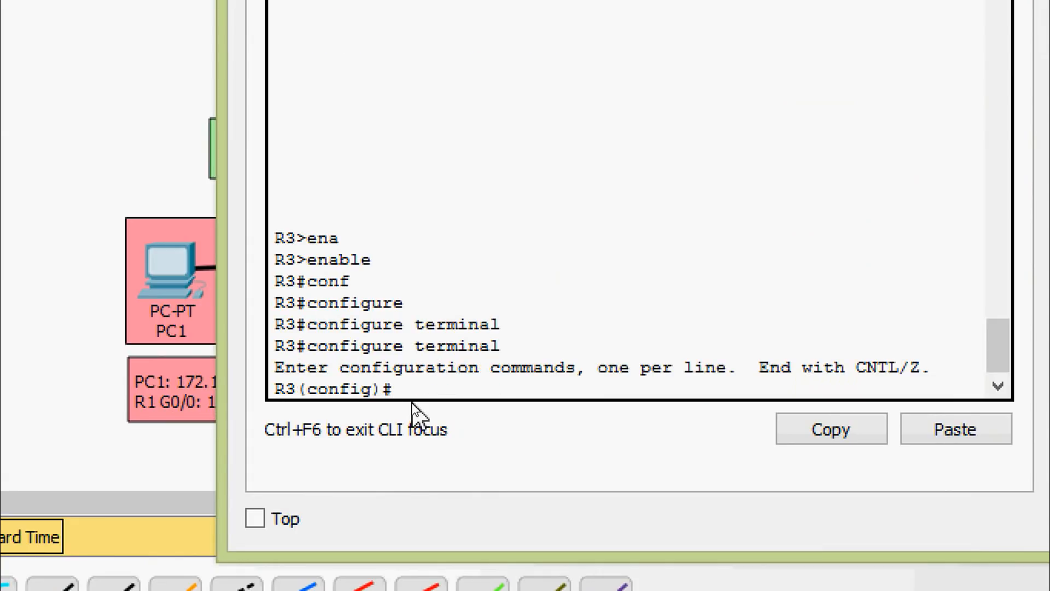
Enter interface configuration mode for serial 0/0/1 on R3
text(inter)
key(Tab)
text(ser)
key(Tab)
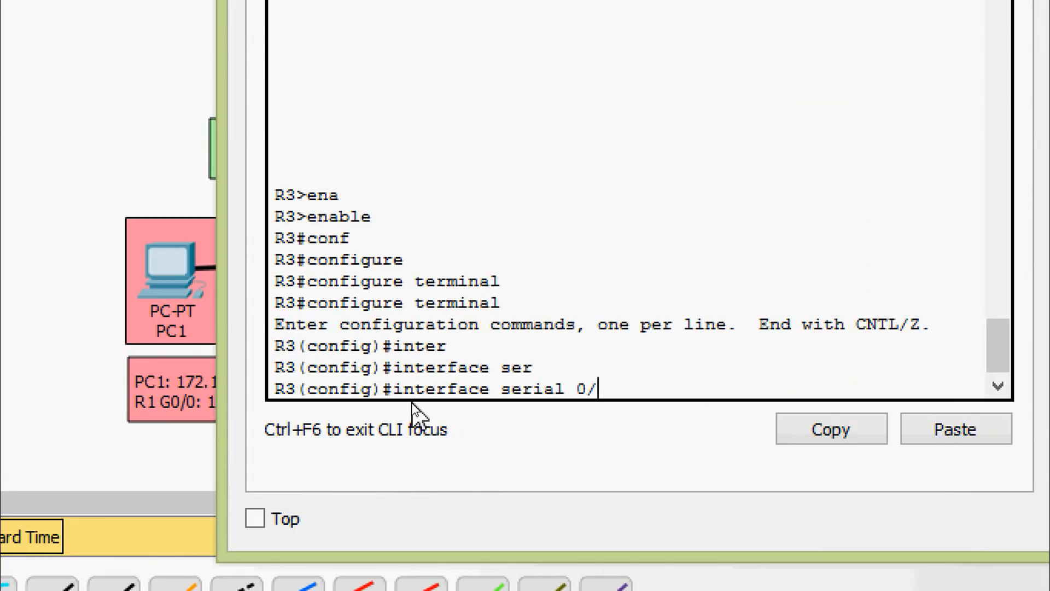
text(0/0/1)
key(Return)
Assign IP address 10.1.1.6 with mask 255.255.255.252 to R3's serial 0/0/1 interface
text(ip ad)
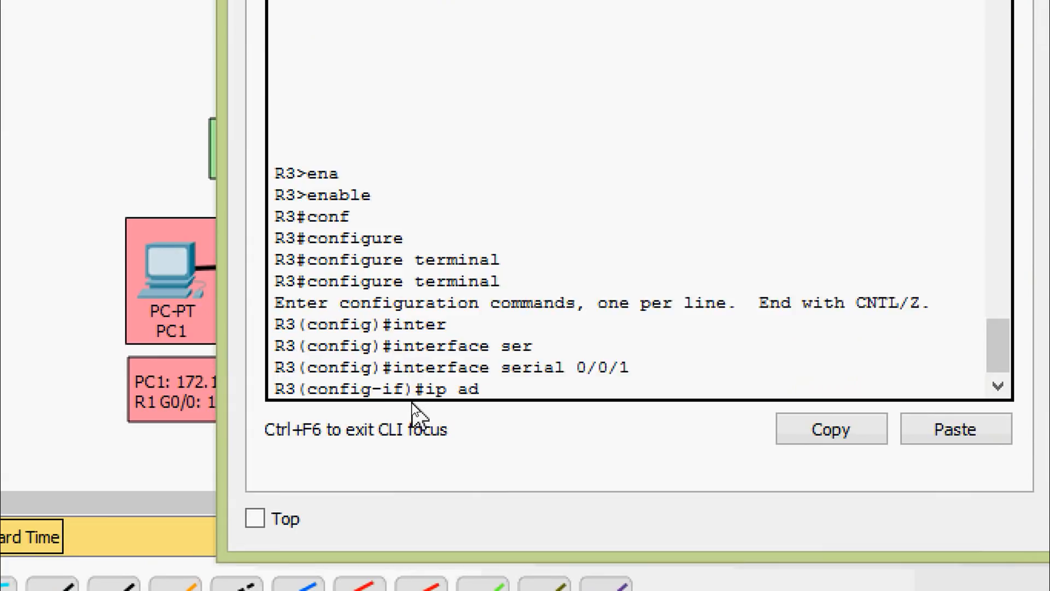
key(Tab)
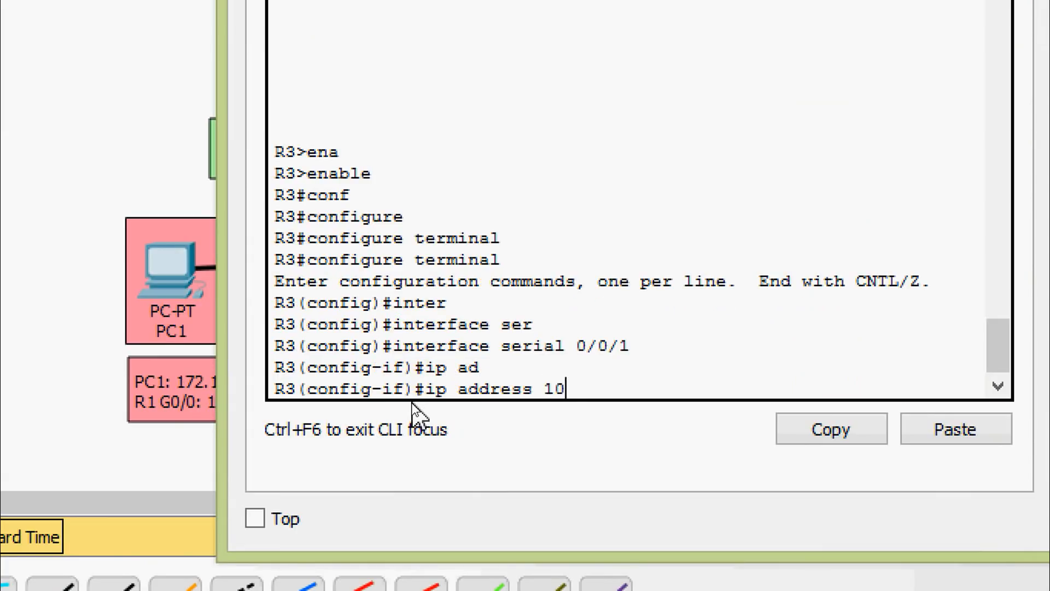
text(10.1.16)
key(Return)
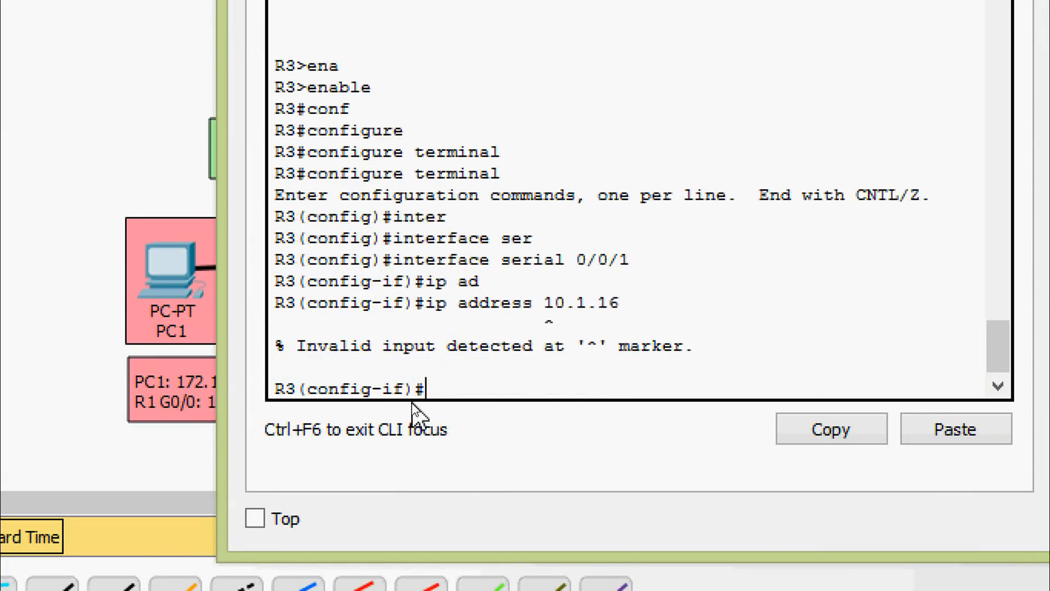
key(Up)
key(BackSpace)
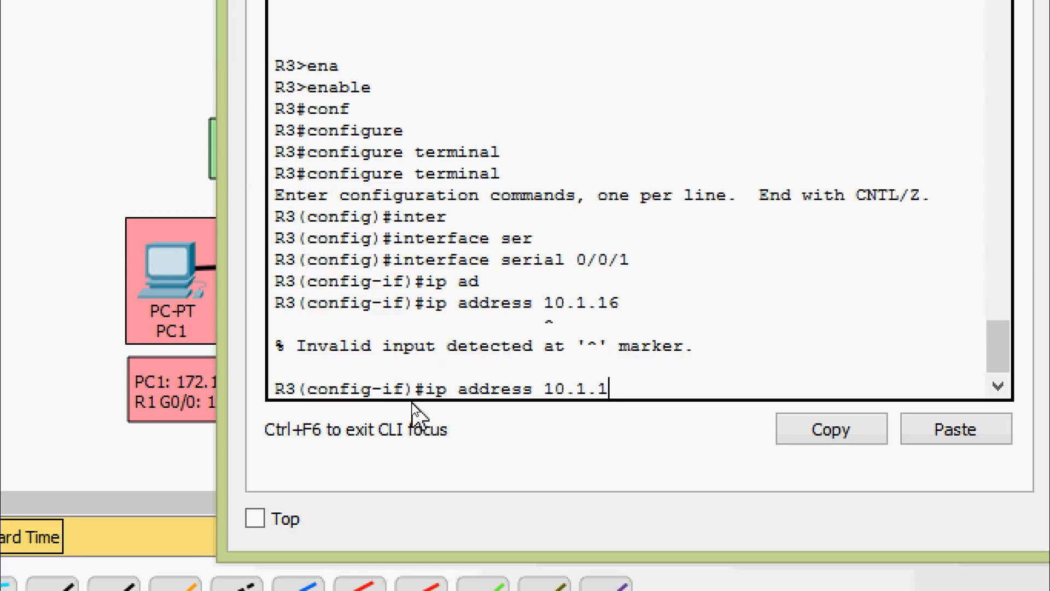
text(.6 255.255)
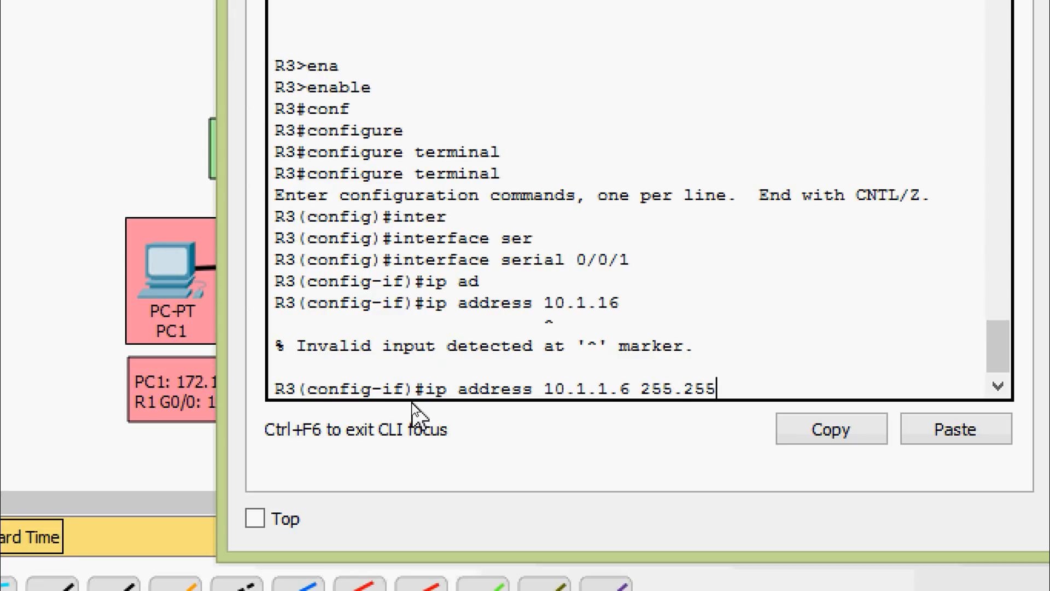
text(.255.252)
key(Return)
Enable R3's serial 0/0/1 interface with no shutdown and return to privileged mode
text(no sh)
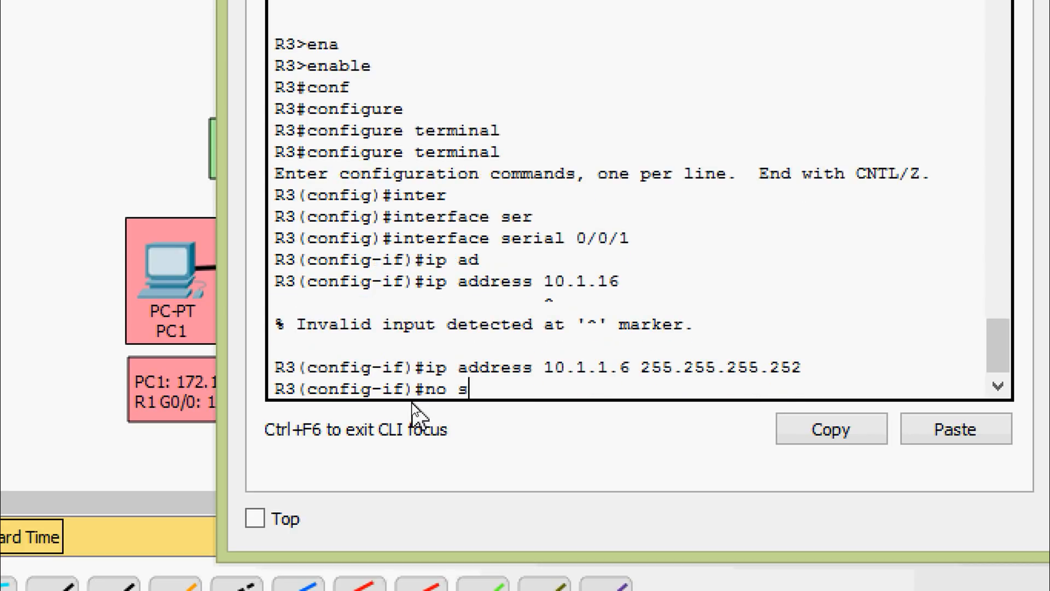
key(Tab)
key(Return)
key(Return)
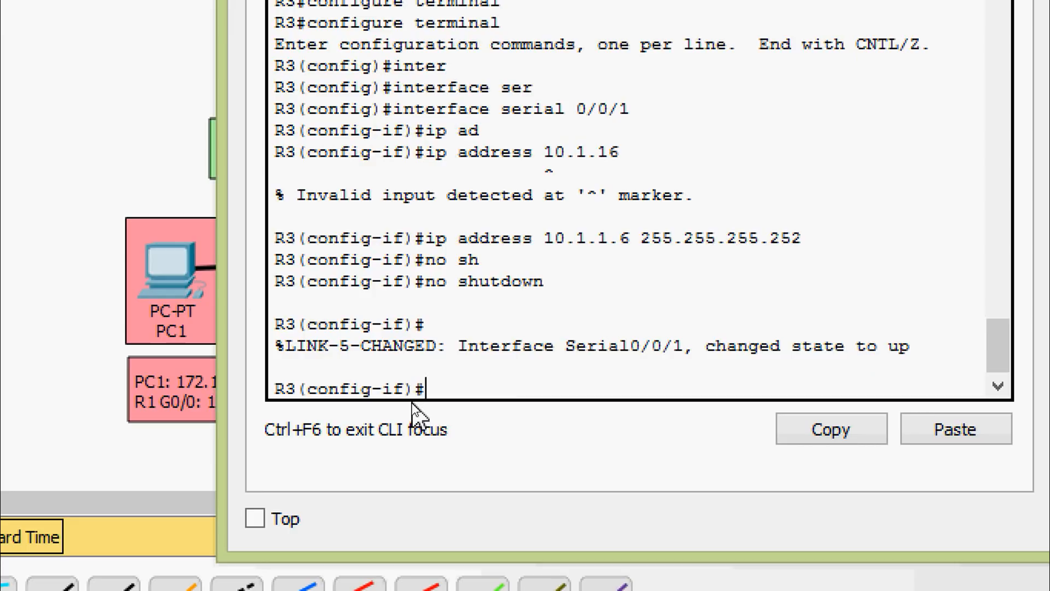
key(ctrl+z)
Save R3's configuration with copy running-config startup-config, accepting the default destination filename
text(cop)
key(Tab)
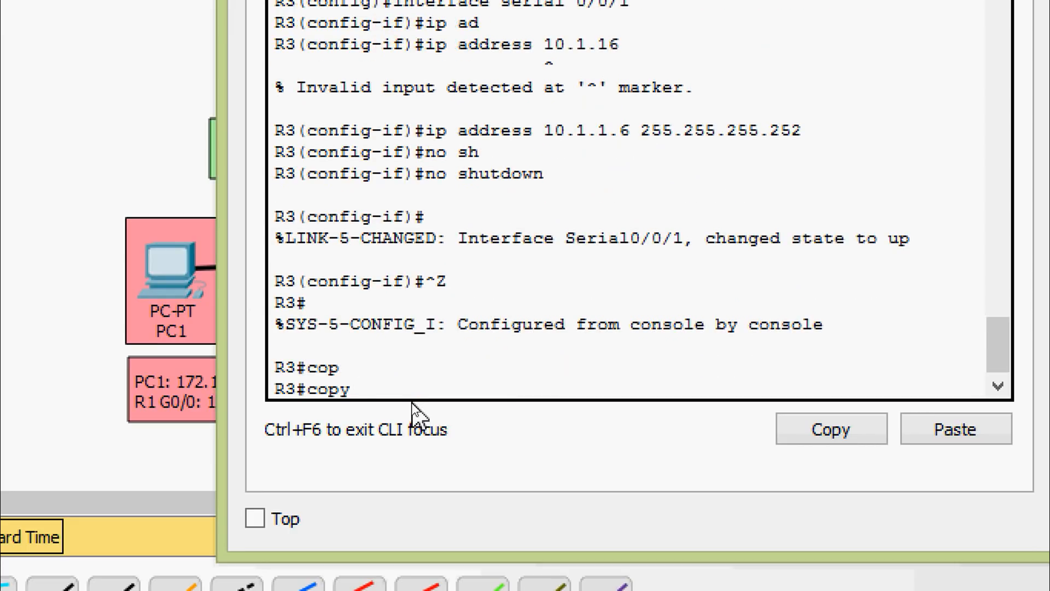
text(r)
key(Tab)
text(st)
key(Tab)
key(Return)
key(Return)
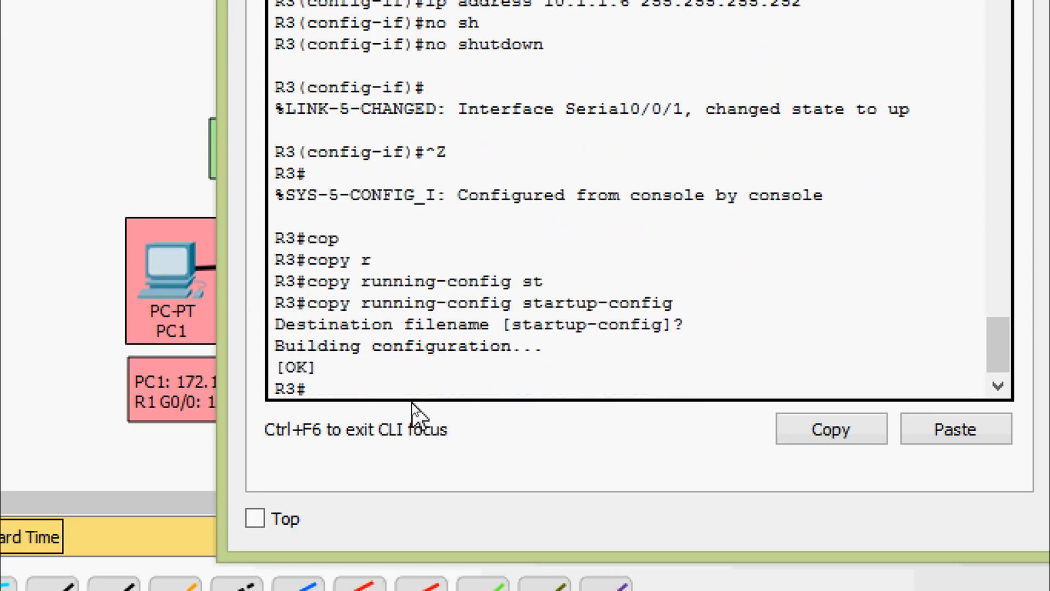
Show R3's running configuration and examine the IP address line under Serial0/0/1
text(sh)
key(Tab)
text(ru)
key(Tab)
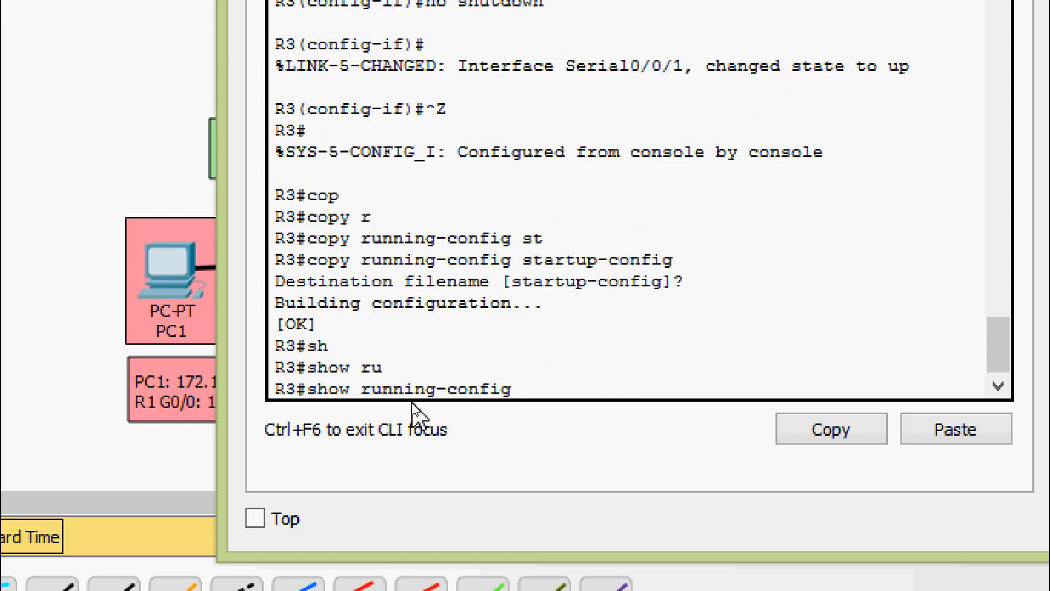
key(Return)
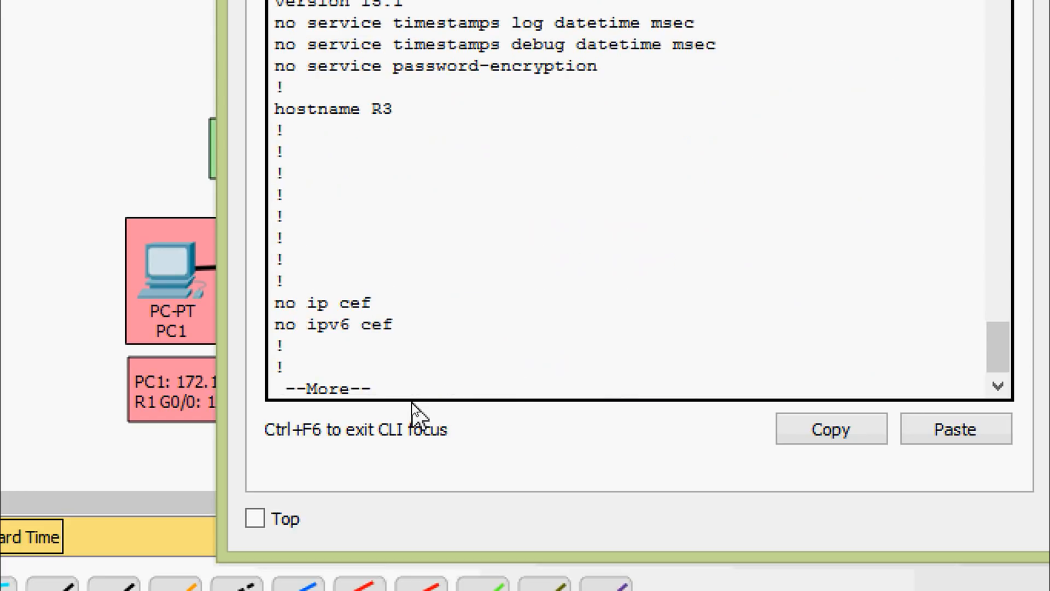
key(space)
key(space)
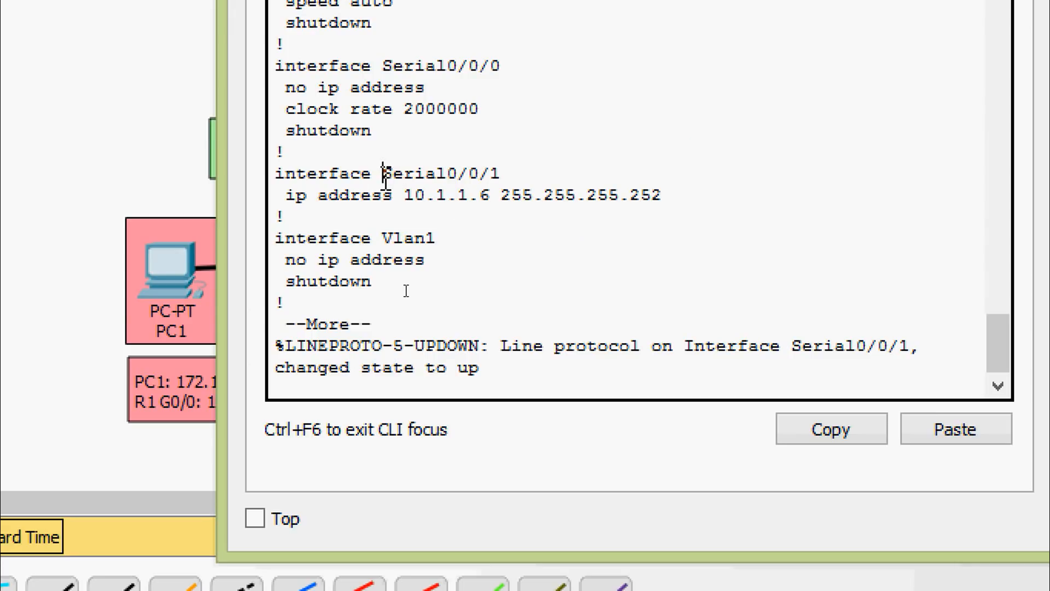
drag(383, 174, 499, 174)
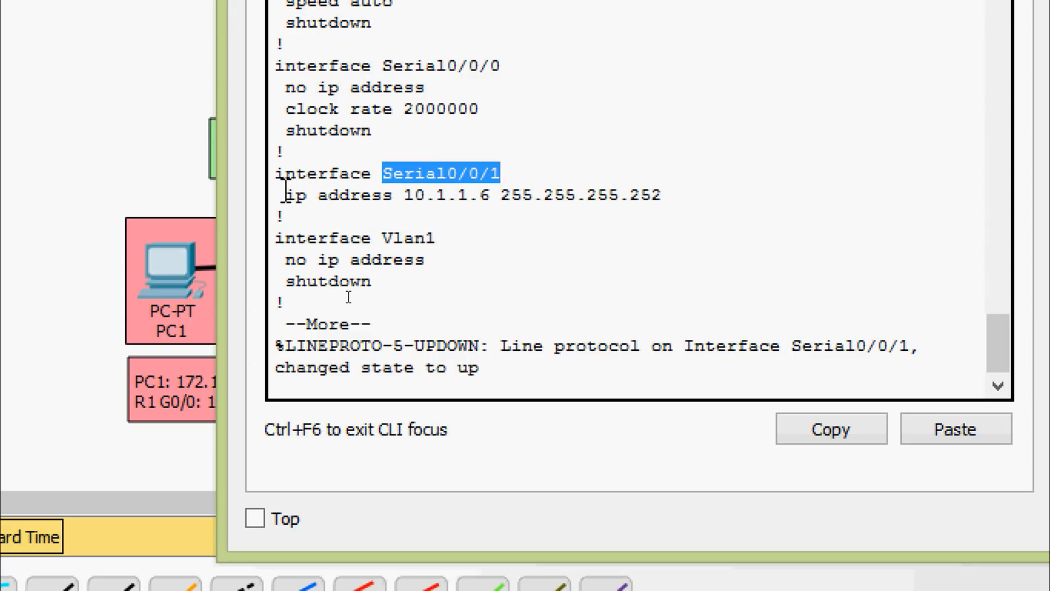
drag(285, 195, 680, 197)
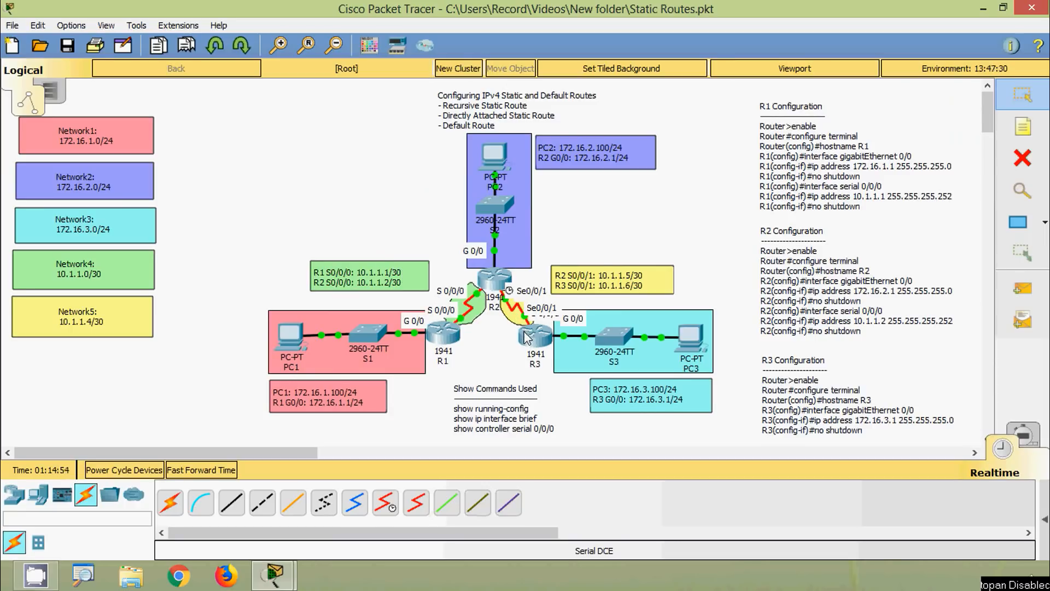
Ping R3's serial address 10.1.1.6 from R2's command line to test the link
click(495, 279)
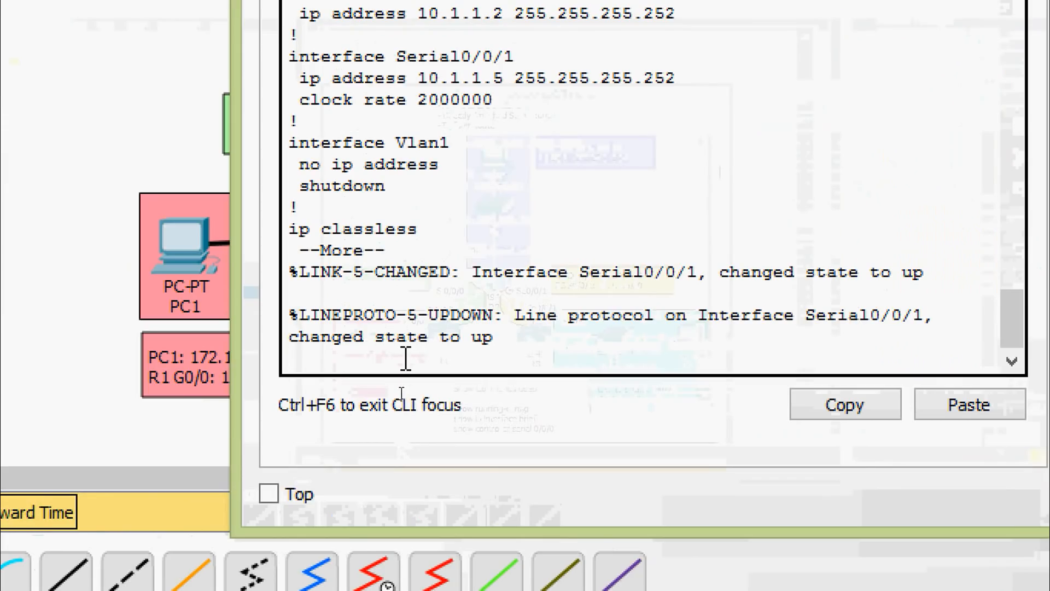
key(Return)
key(Return)
text(ping)
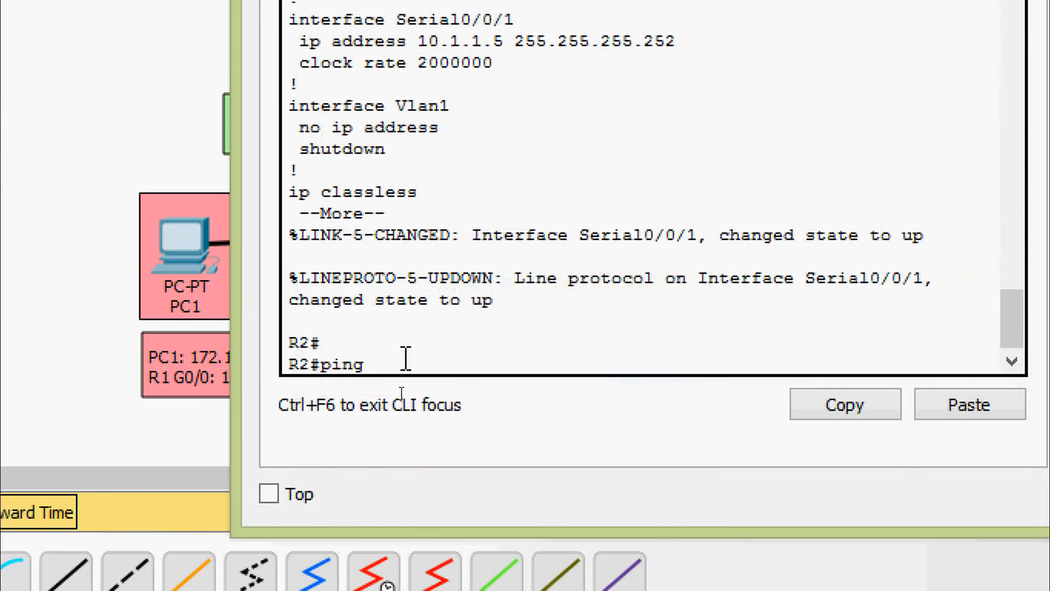
text( 10.1.1.6)
key(Return)
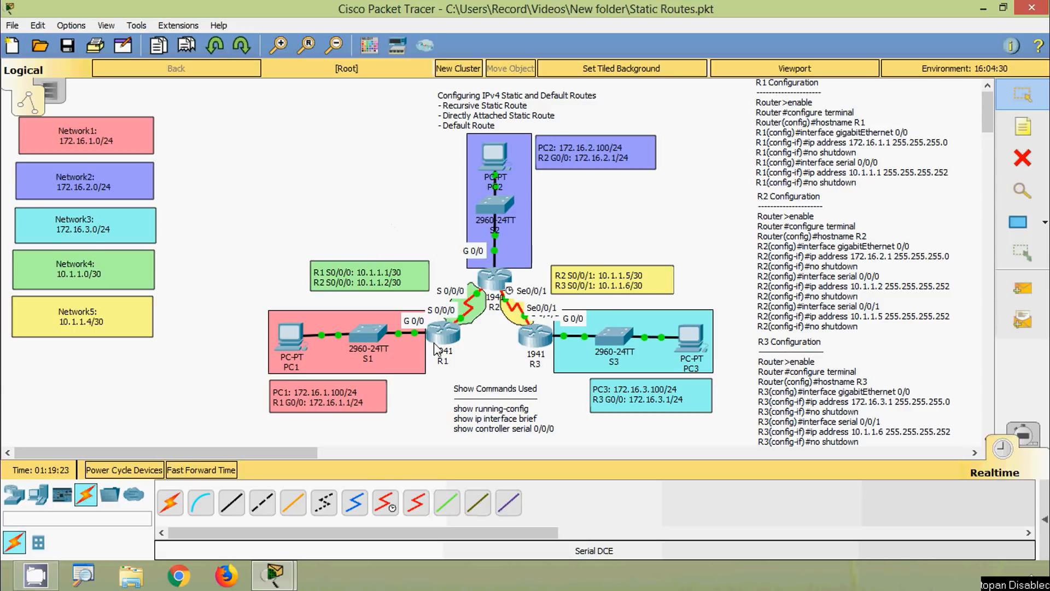
mouse_move(440, 348)
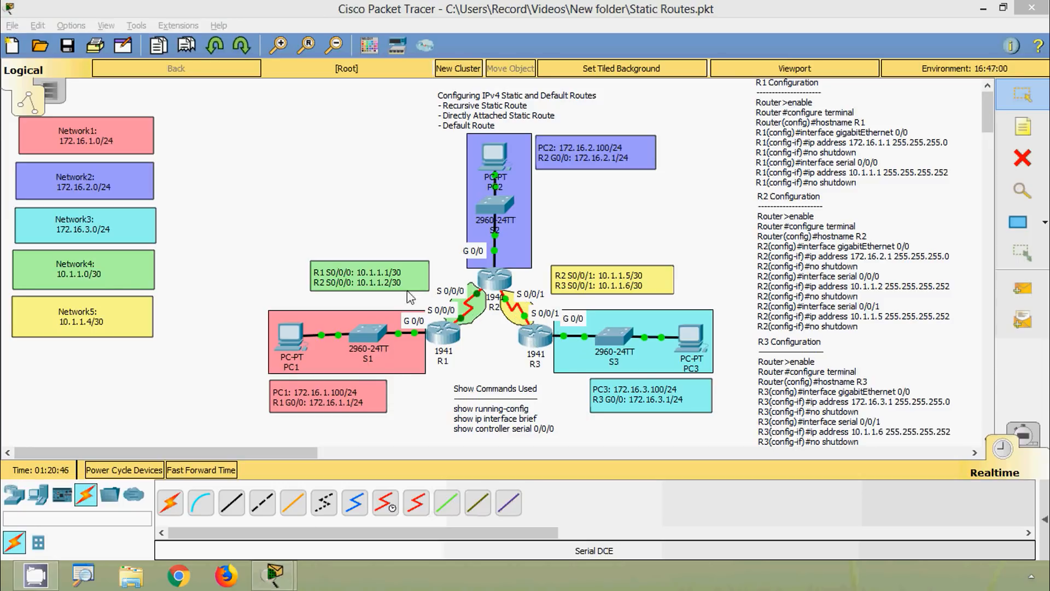
click(392, 205)
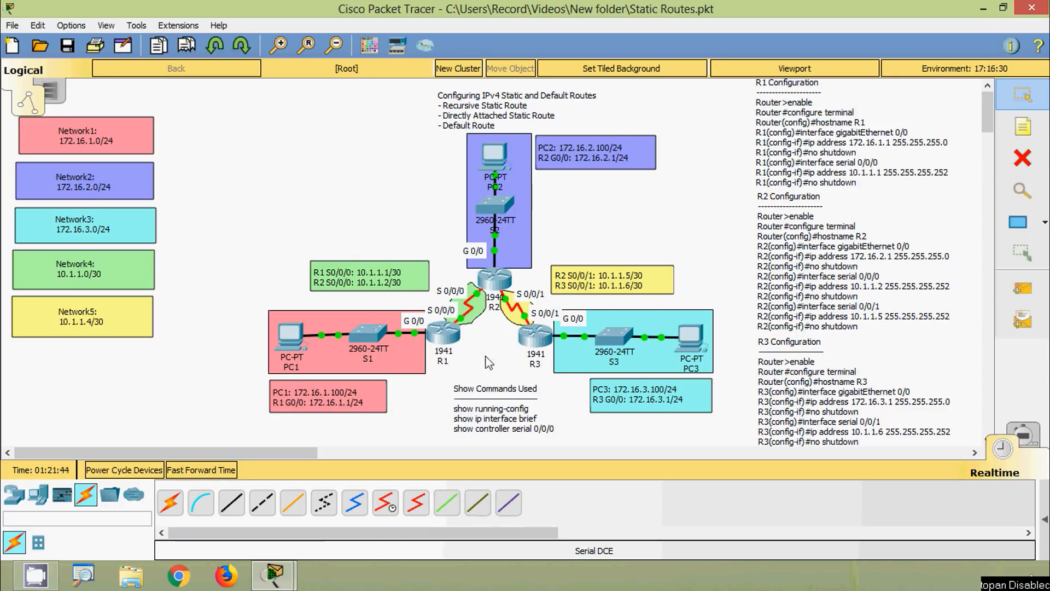
Run show ip route connected in privileged mode on R1 to check its directly connected networks, and close R1's window
click(443, 336)
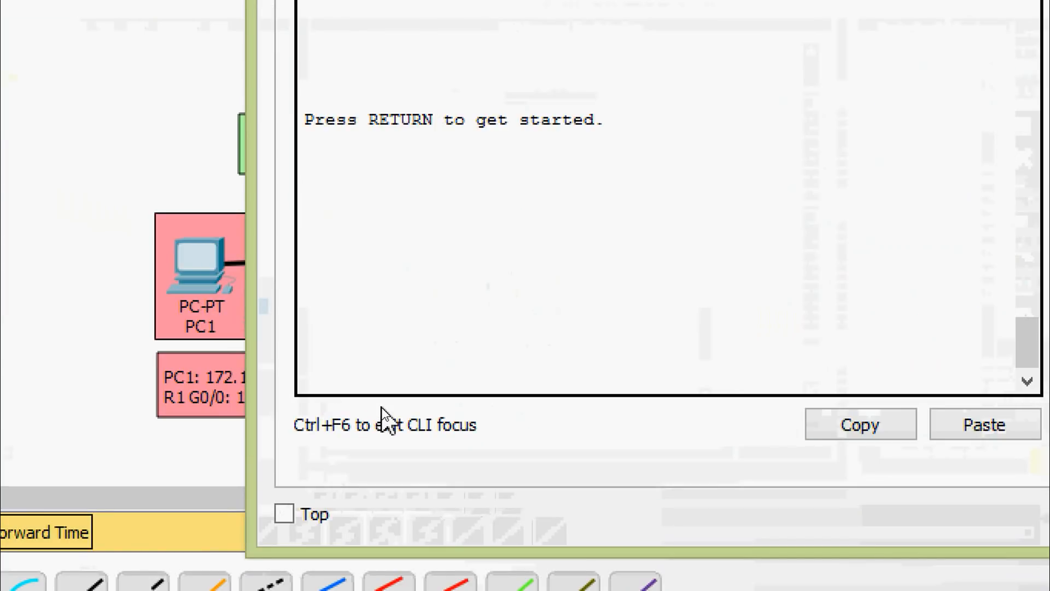
key(Return)
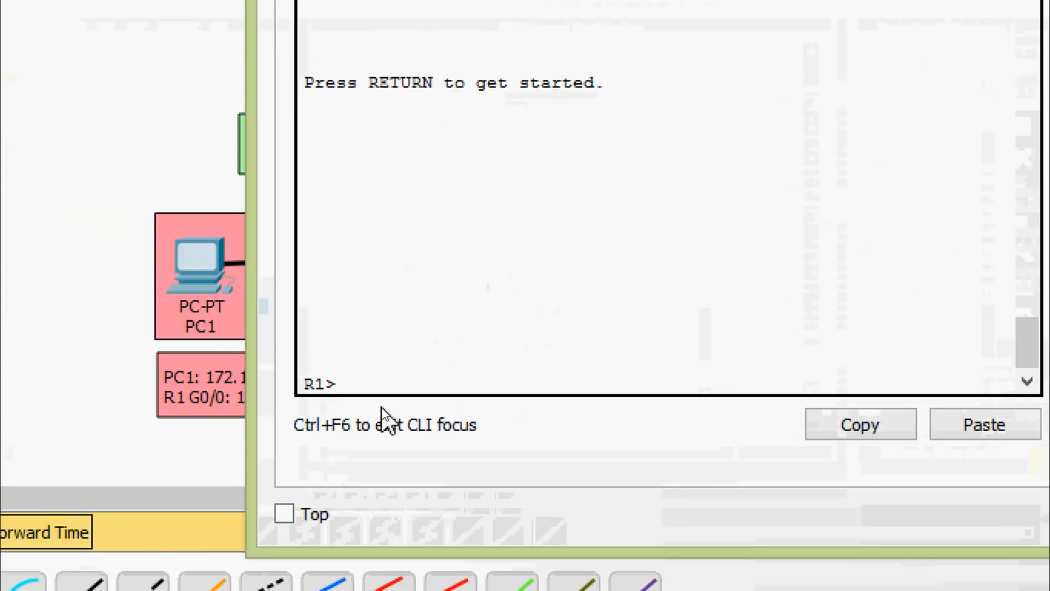
text(ena)
key(Tab)
key(Return)
text(sh)
key(Tab)
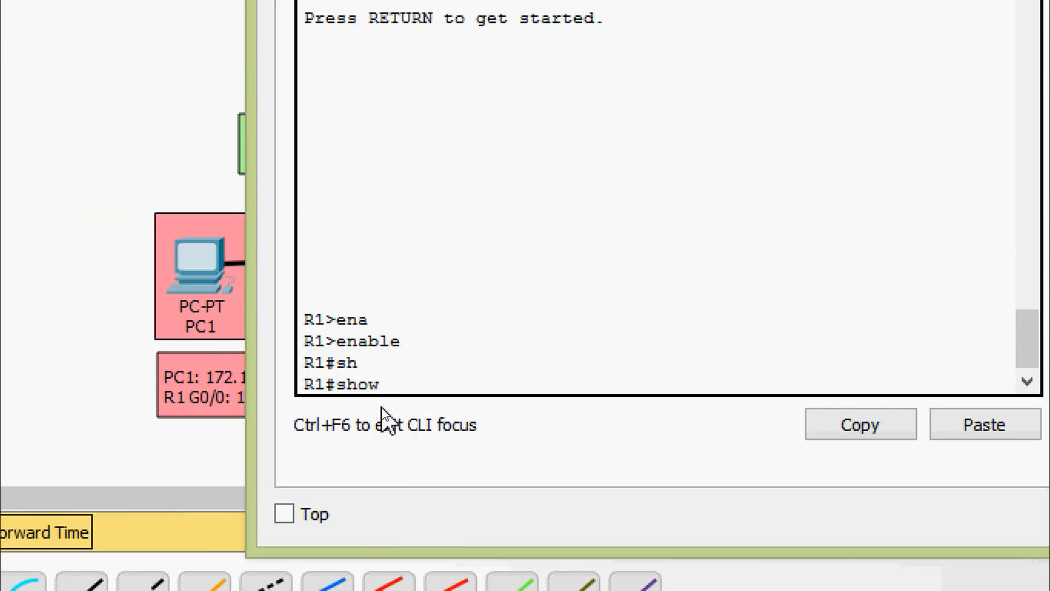
text(ip rou)
key(Tab)
text(con)
key(Tab)
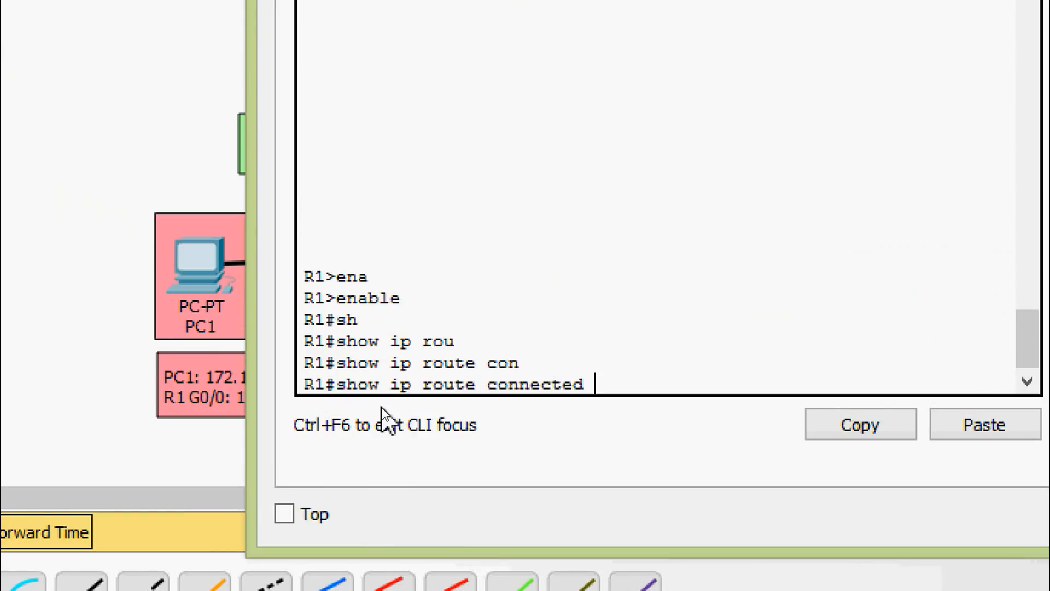
key(Return)
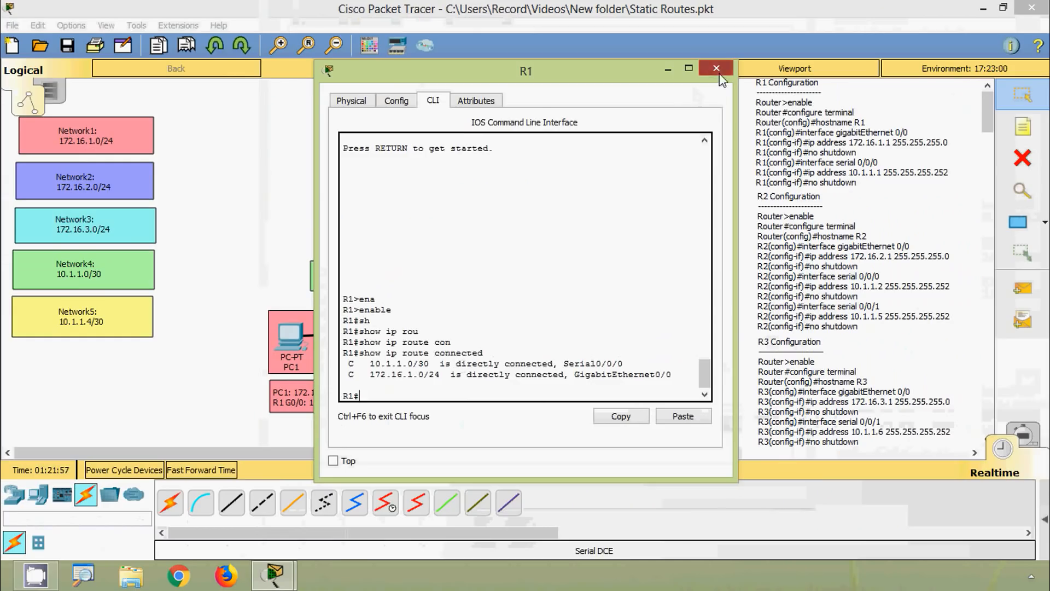
click(718, 69)
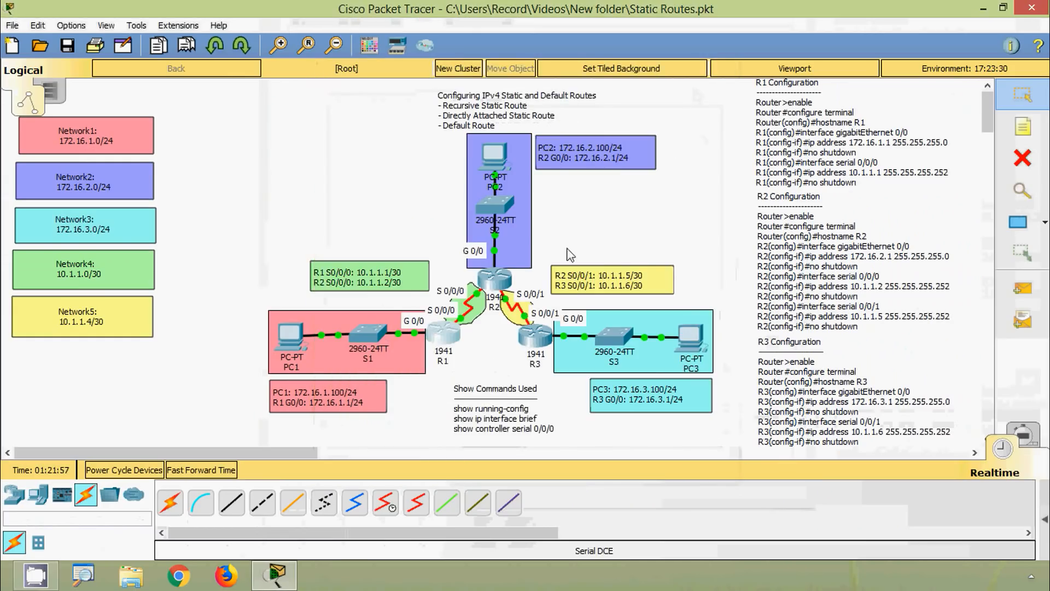
Run show ip route connected on R2, examine the directly connected networks and close R2's window
click(495, 280)
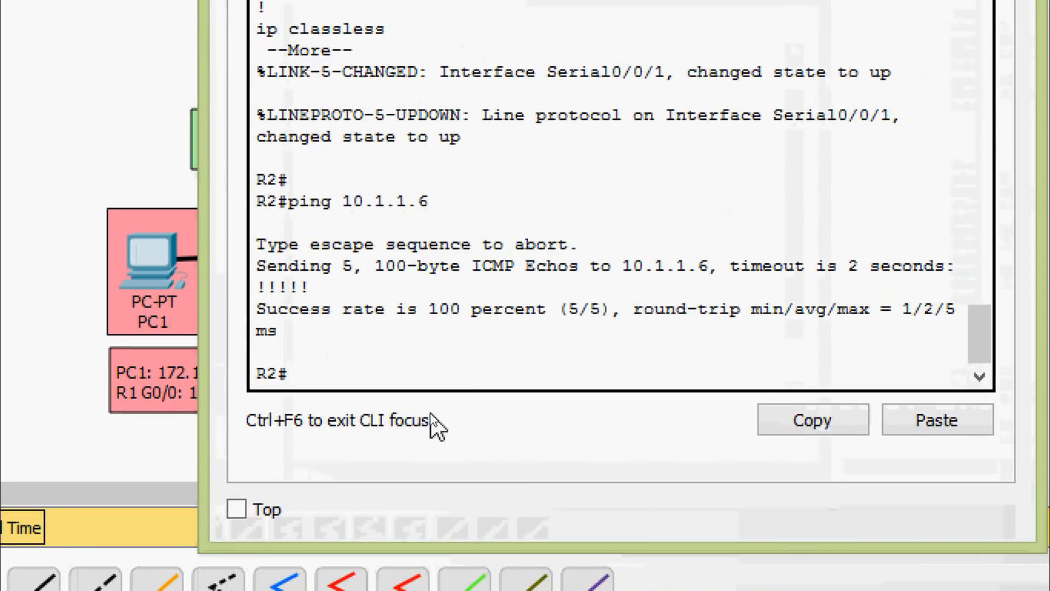
text(sh)
key(Tab)
text(ip rou)
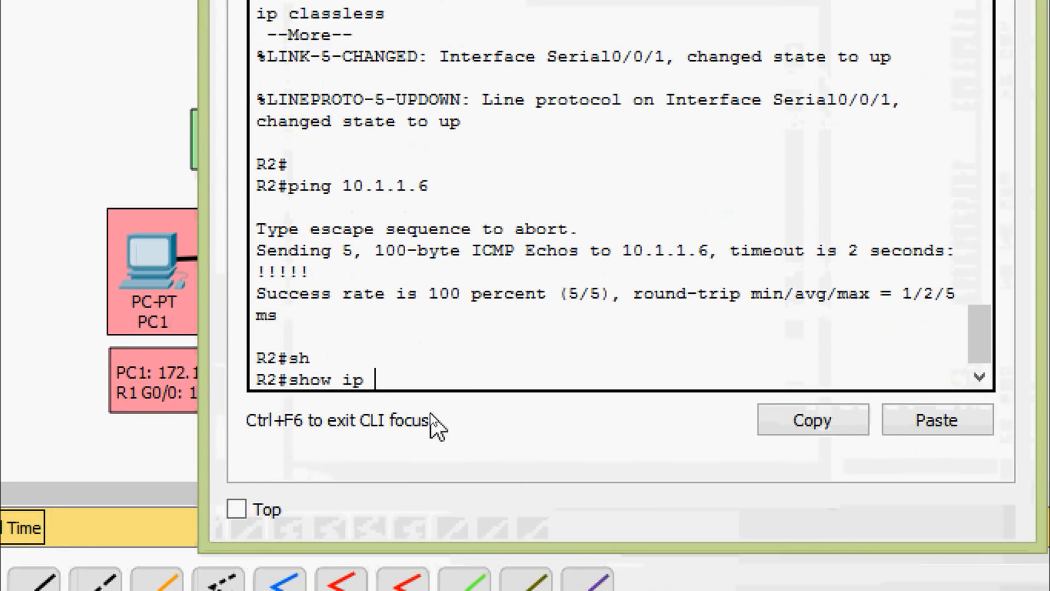
key(Tab)
text(con)
key(Tab)
key(Return)
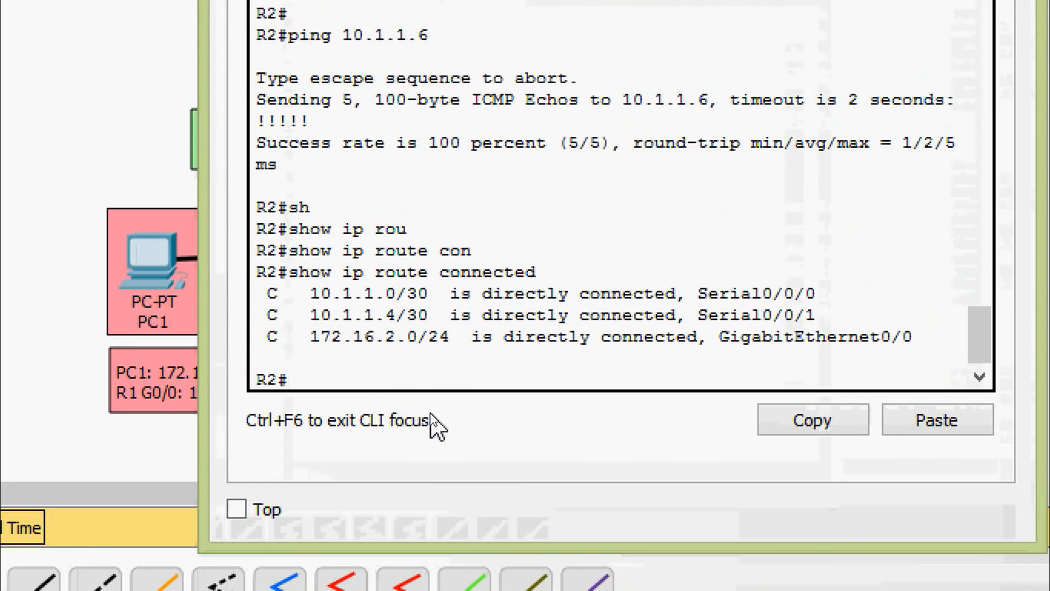
drag(265, 300, 901, 323)
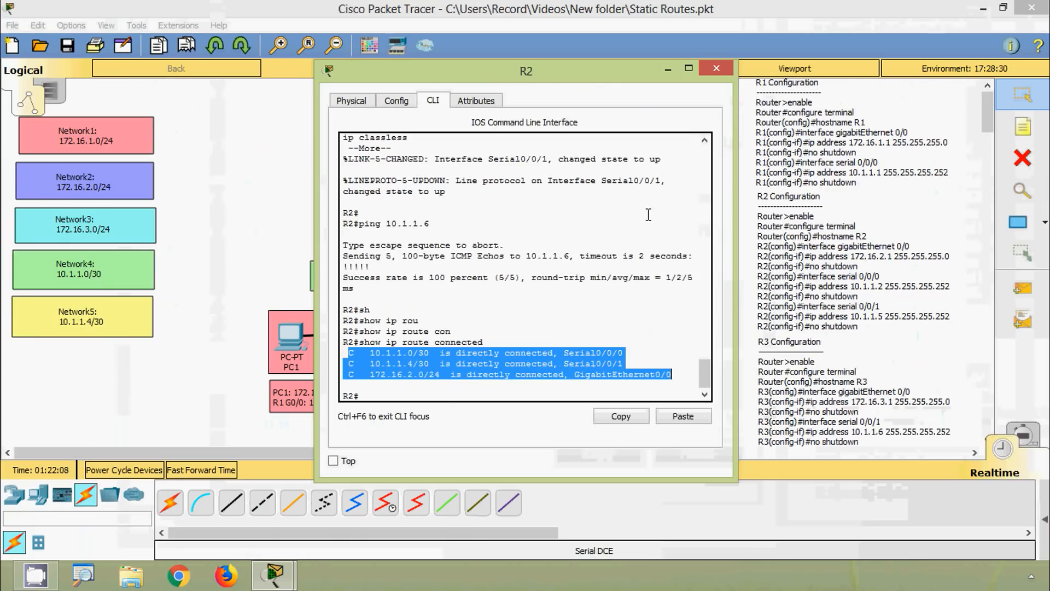
click(717, 68)
Run show ip route connected in privileged mode on R3 and examine its directly connected networks
click(430, 357)
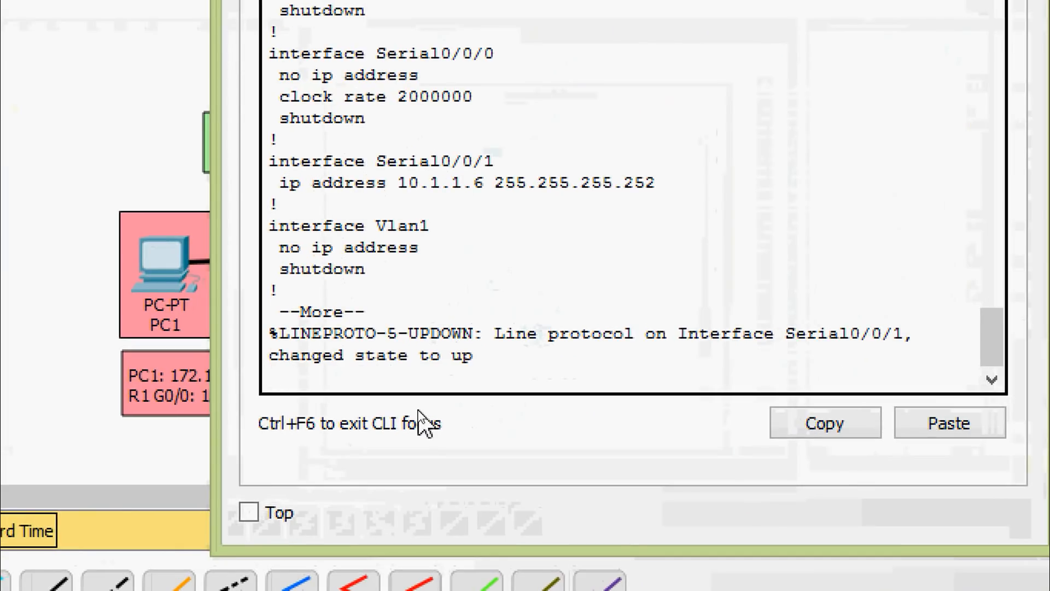
key(Return)
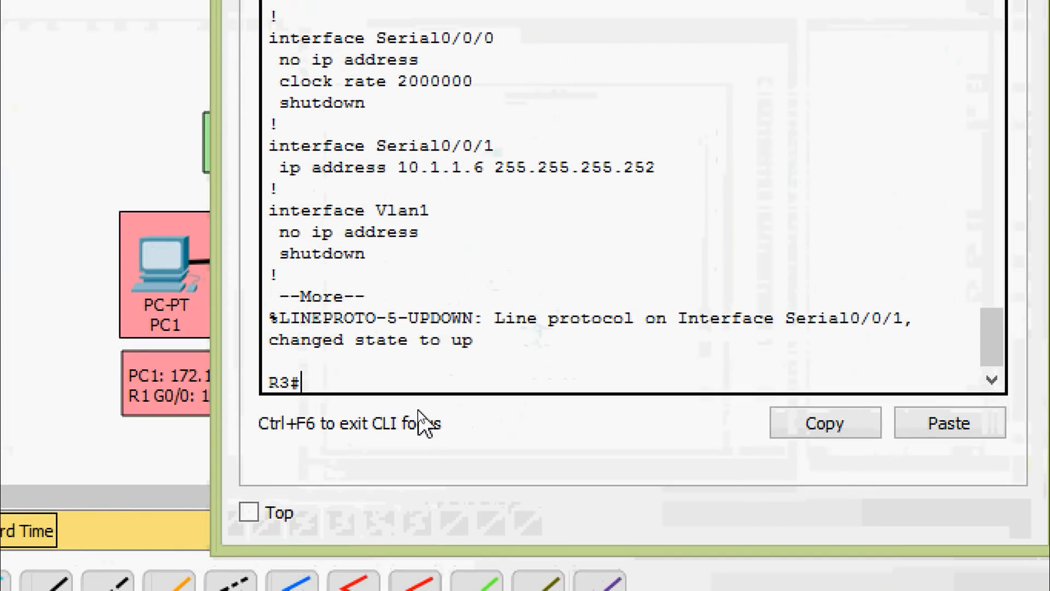
key(Return)
text(sh)
key(Tab)
text(ip rou)
key(Tab)
text(con)
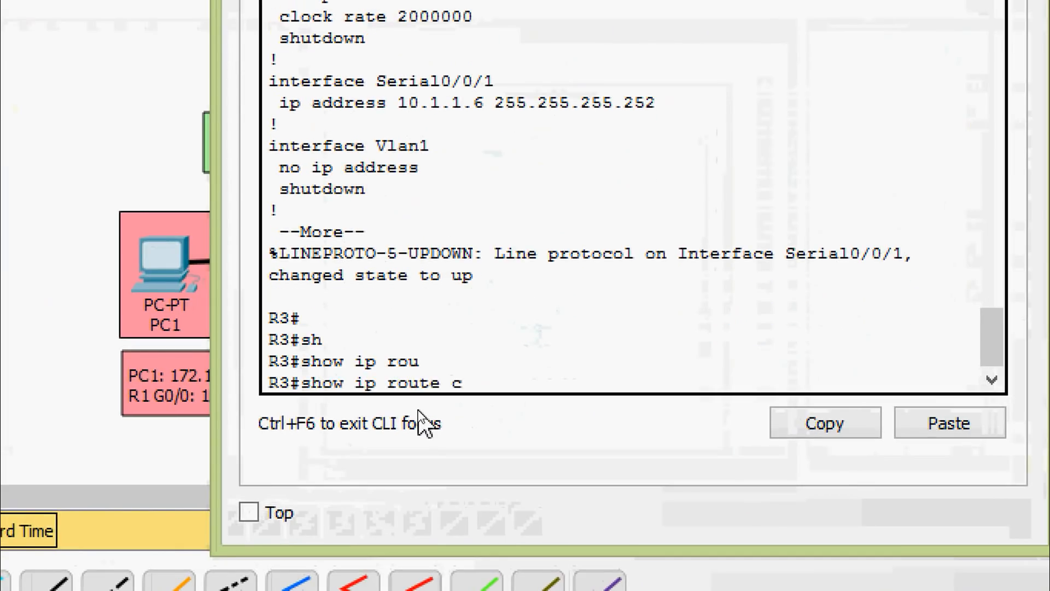
key(Tab)
key(Return)
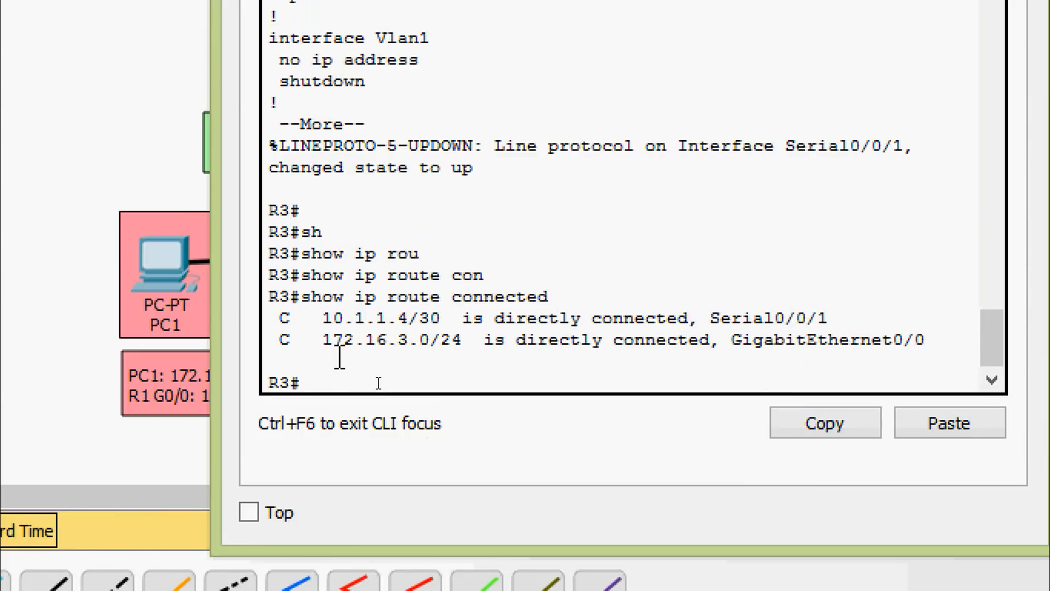
drag(280, 320, 968, 347)
click(872, 340)
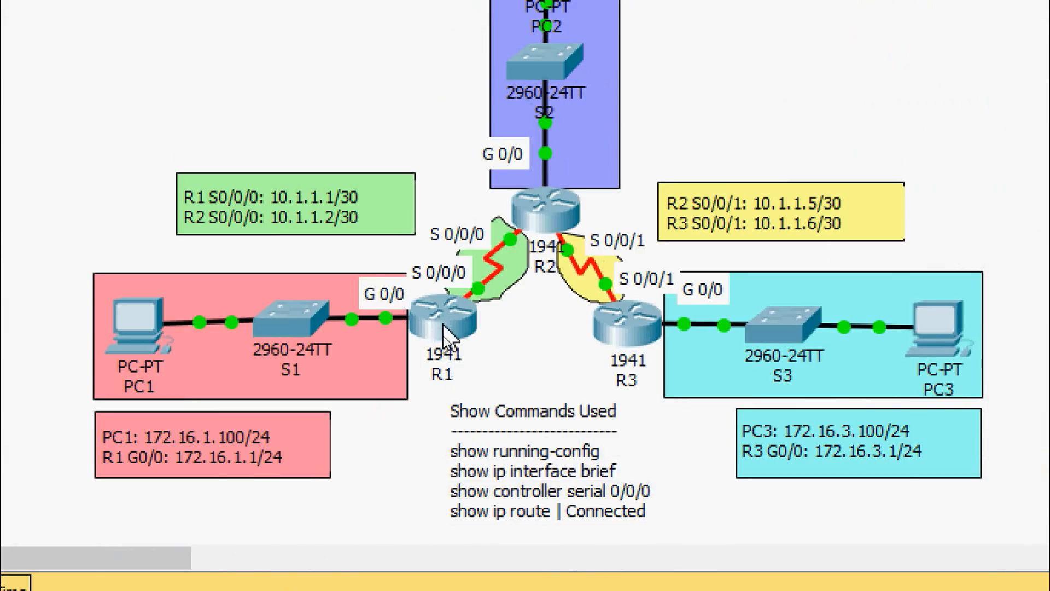
Open R1's command line and enter privileged mode with enable
mouse_move(444, 336)
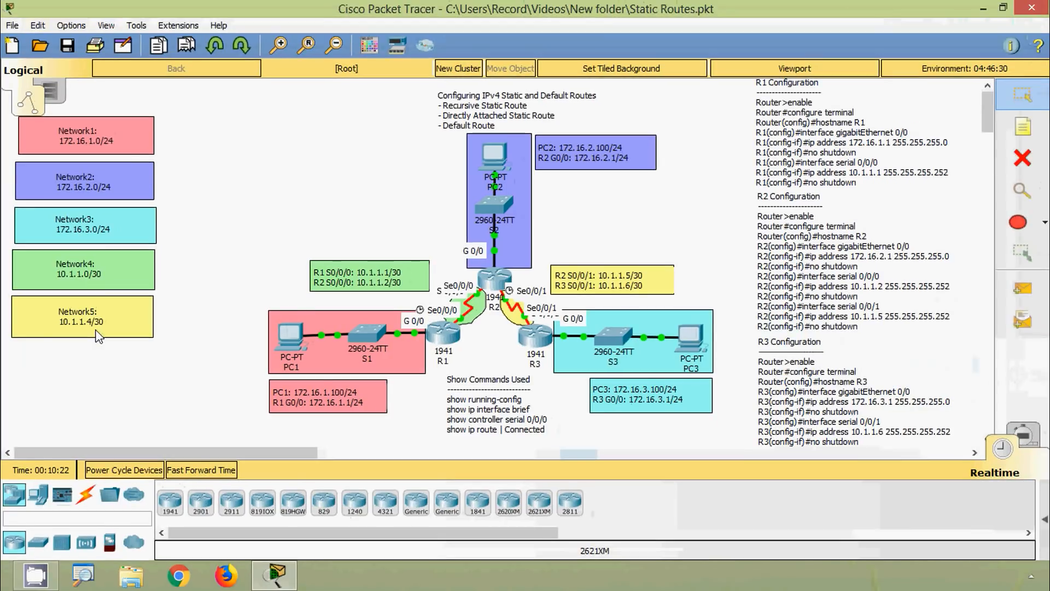
click(441, 332)
click(470, 70)
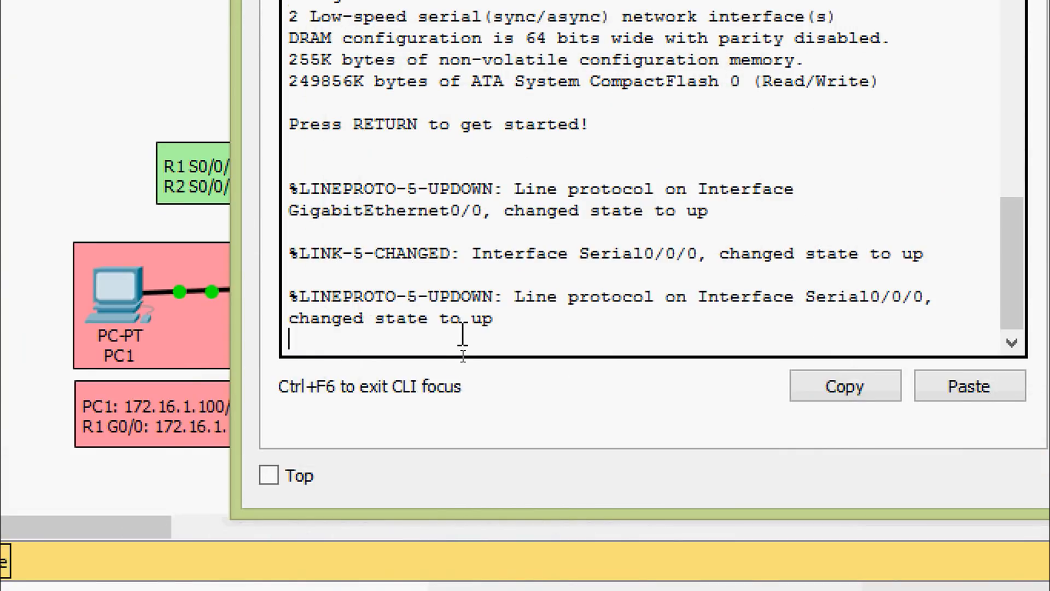
key(Return)
text(ena)
key(Tab)
key(Return)
Enter global configuration mode on R1 with configure terminal
text(con)
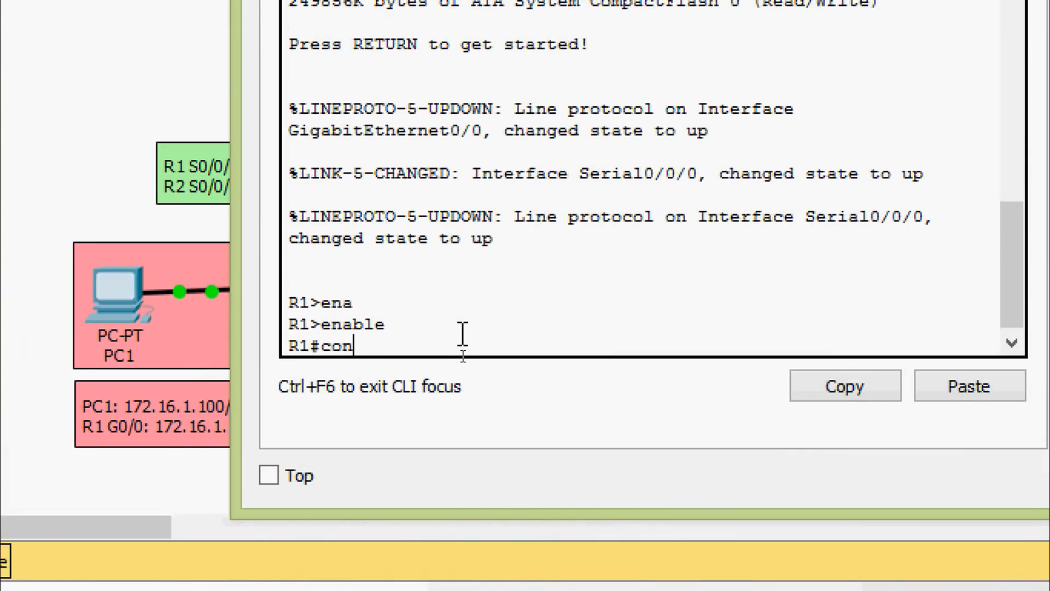
text(f)
key(Tab)
text(terminal)
key(Return)
key(Return)
key(Return)
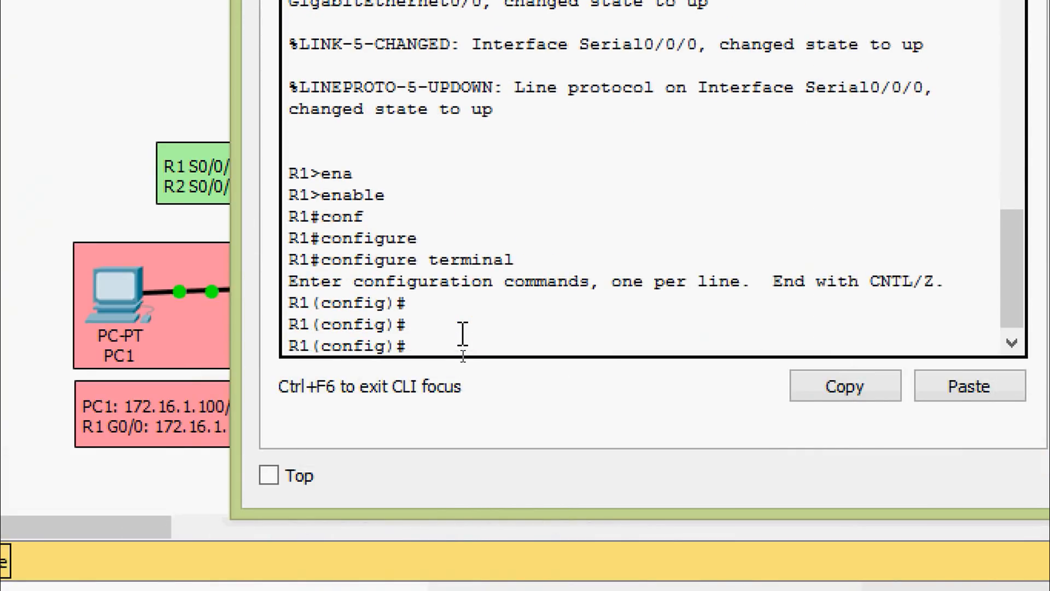
Add a static route on R1 to 172.16.2.0 with mask 255.255.255.0 via next hop 10.1.1.2, consulting the command help for each argument
text(ip rou)
key(Tab)
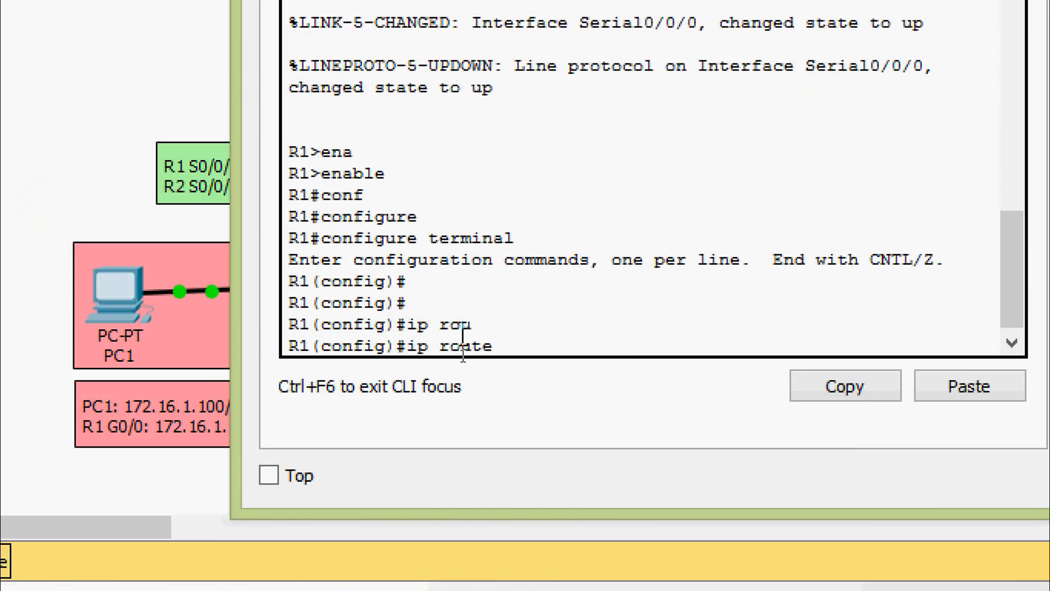
key(Tab)
text(?)
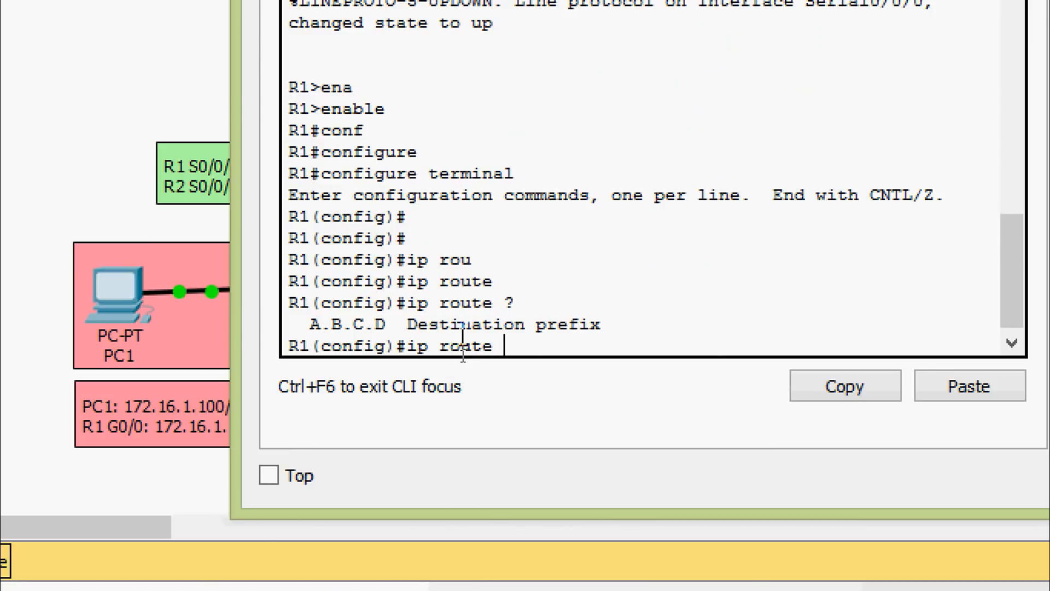
text(172.16.2.0 )
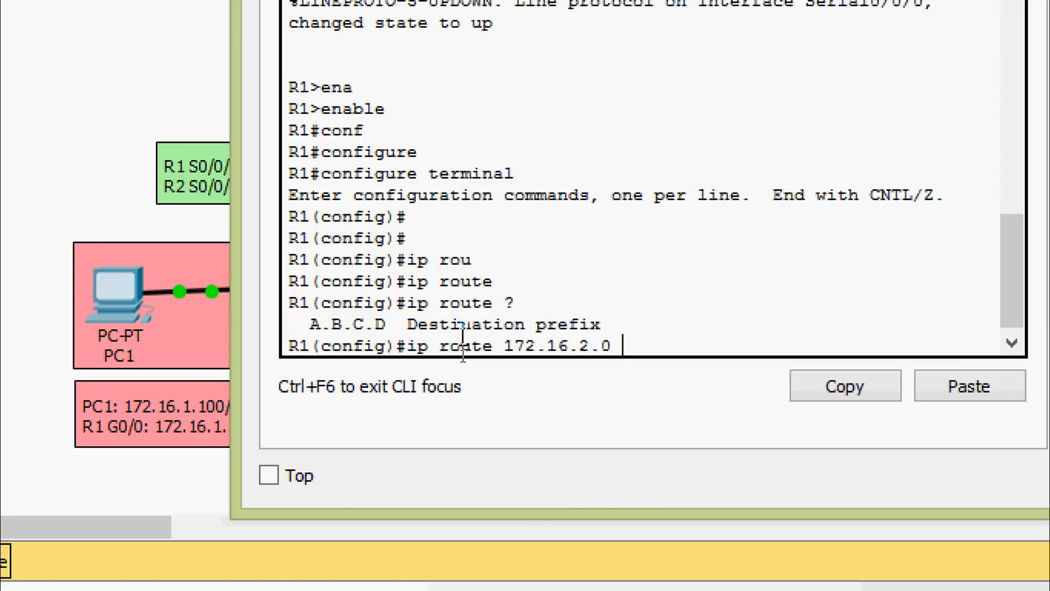
text(?)
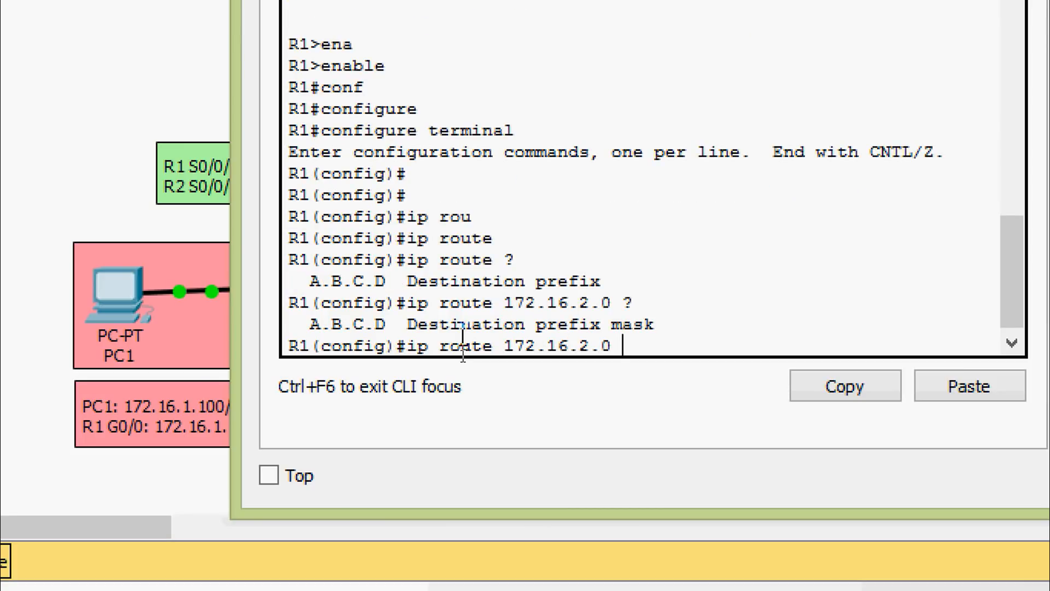
text(255.255.255.0 ?)
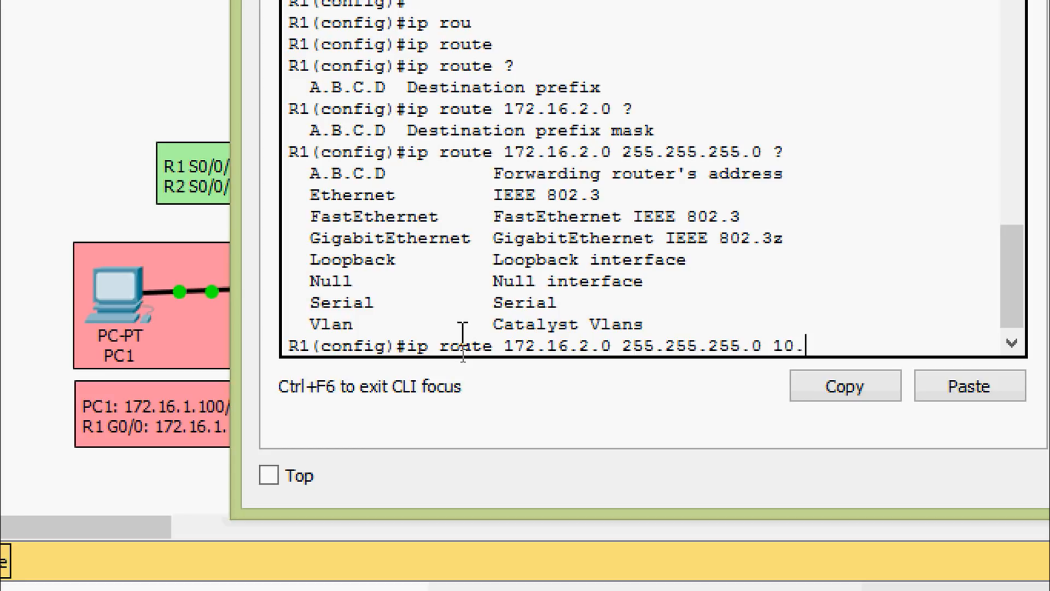
text(1.1.2)
key(Return)
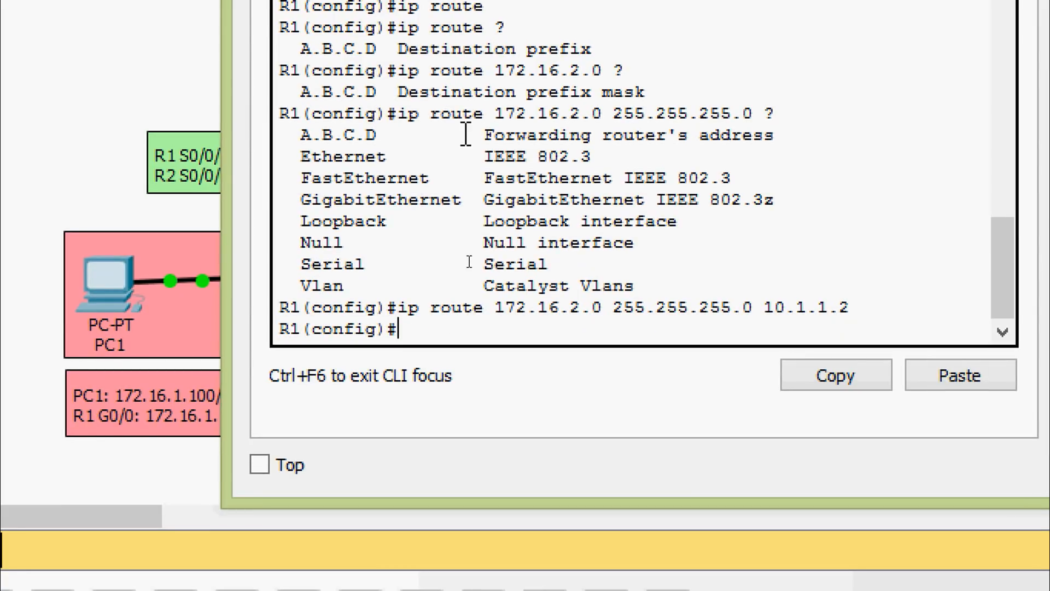
Add a static route on R1 to network 172.16.3.0 with mask 255.255.255.0 via next hop 10.1.1.2
text(ip route)
key(Tab)
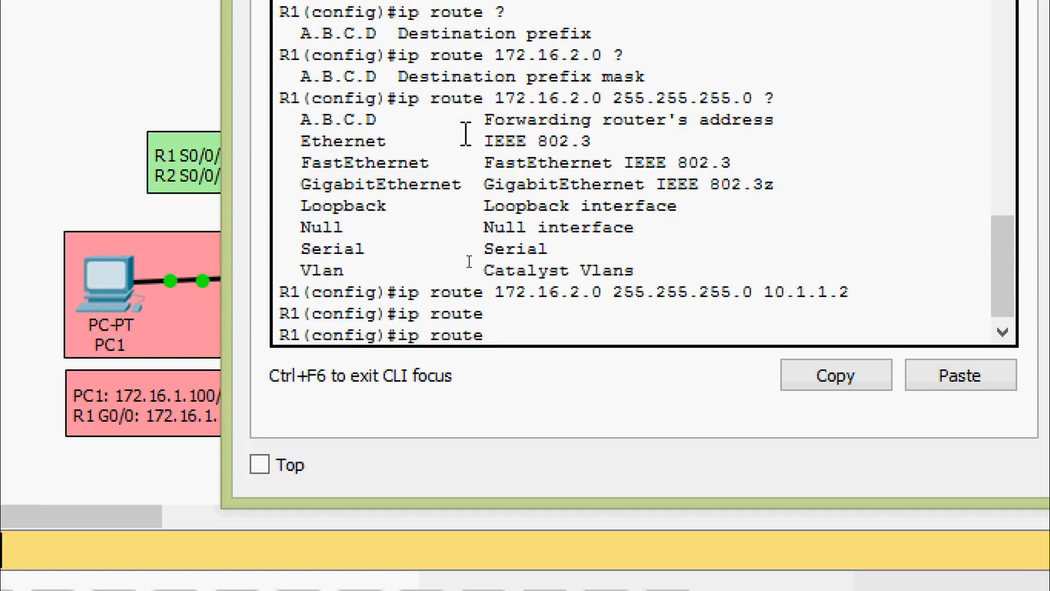
text(172.16.3.0 ?)
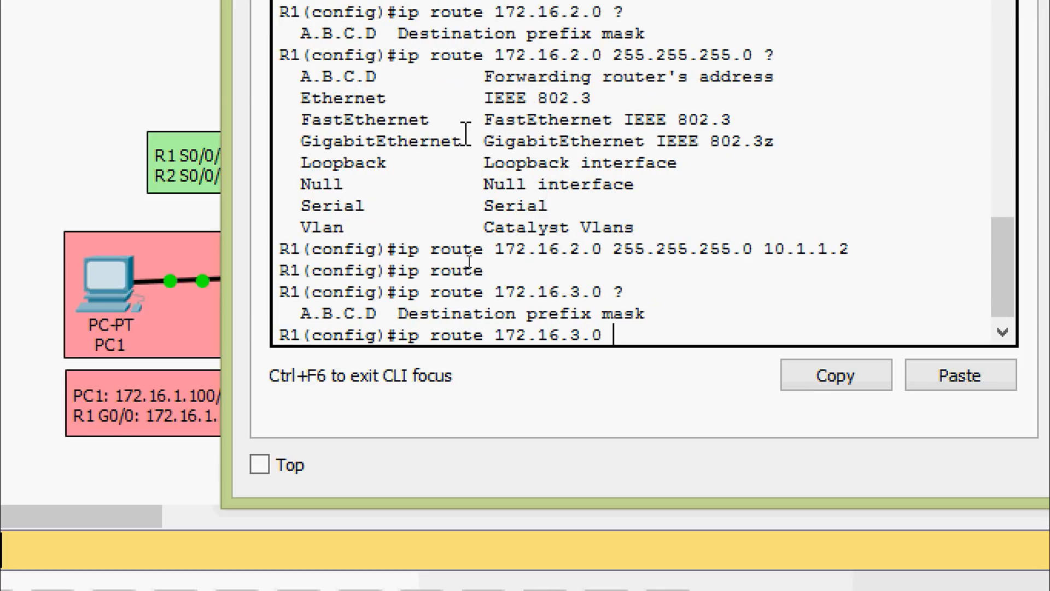
text(255.255.255.)
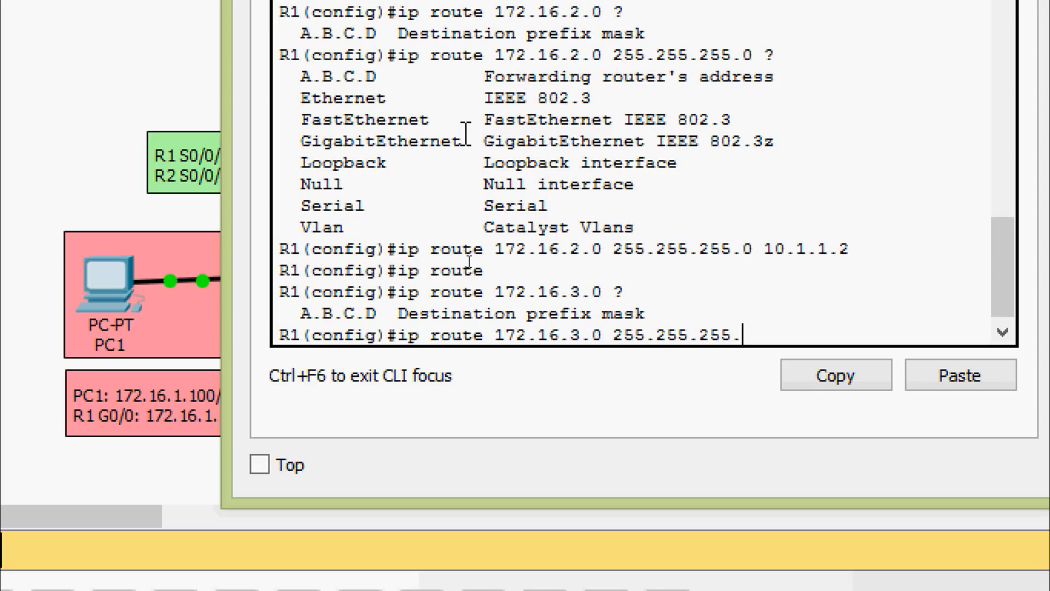
text(0)
key(Return)
key(Up)
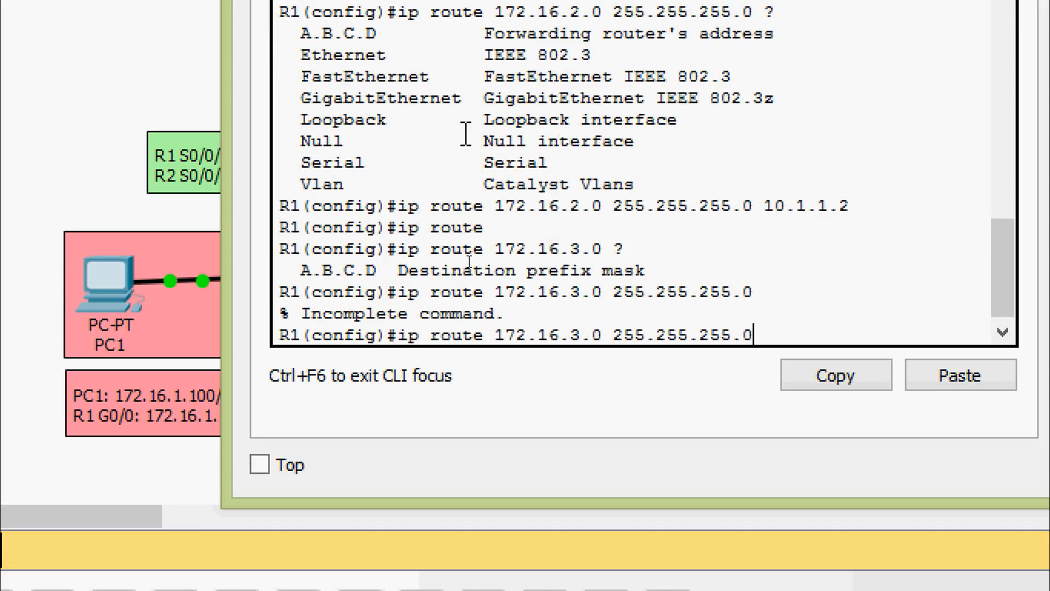
text(?)
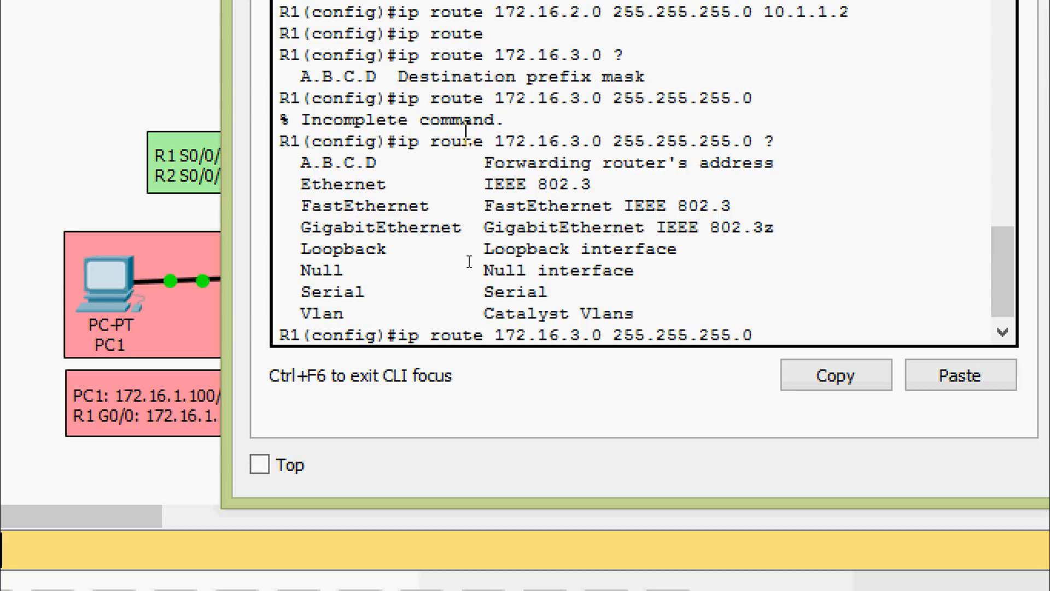
text(10.1.1.2)
key(Return)
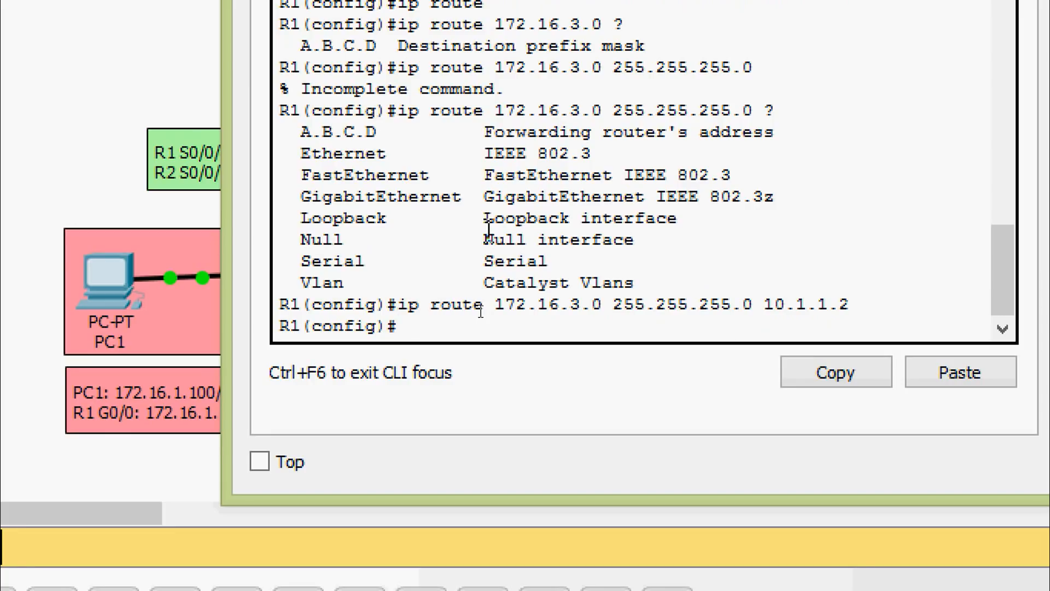
Add a static route on R1 to network 10.1.1.4 with mask 255.255.255.252 via next hop 10.1.1.2
text(ip route)
key(Tab)
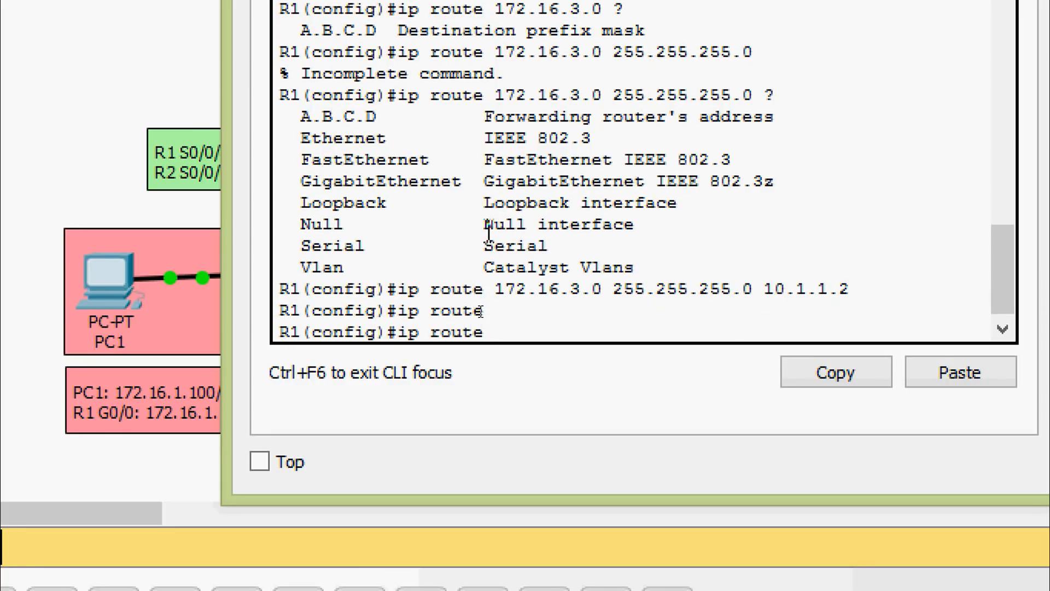
text(10.1.1.4 ?)
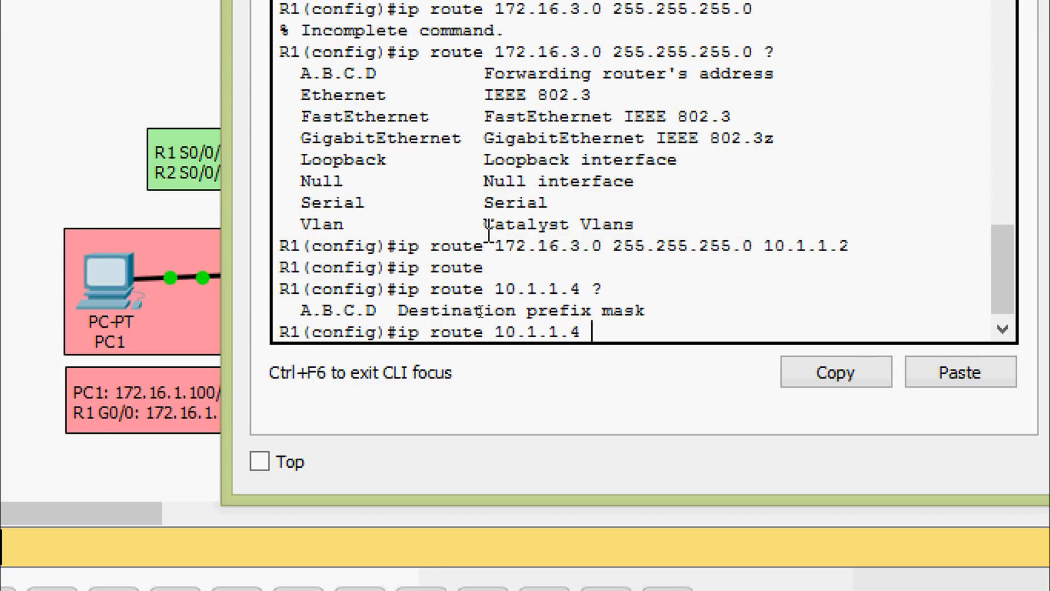
text(255.255.)
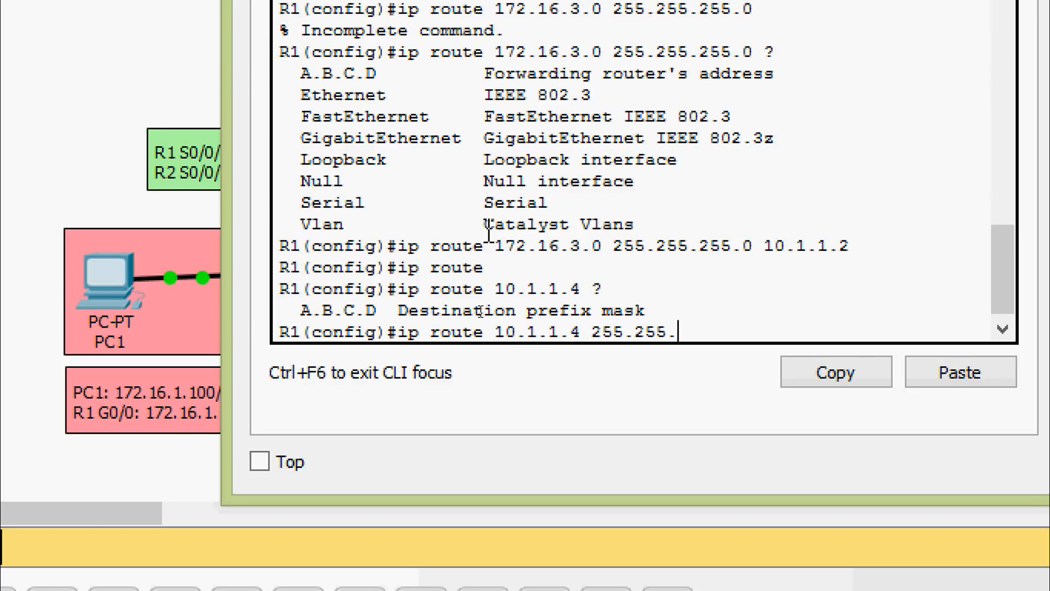
text(255.252)
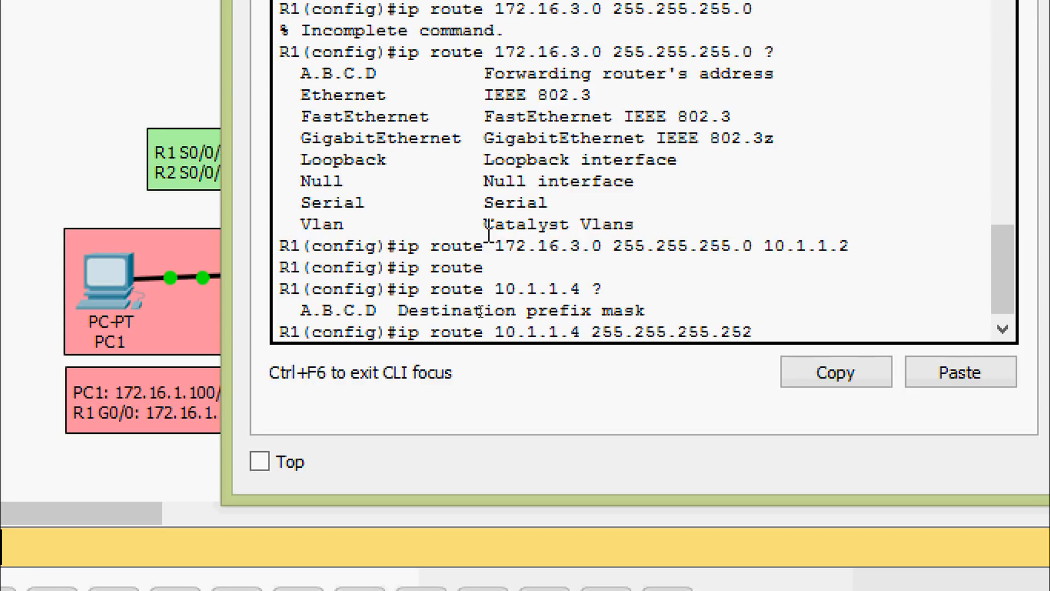
text( 10.1.1.)
text(2)
key(Return)
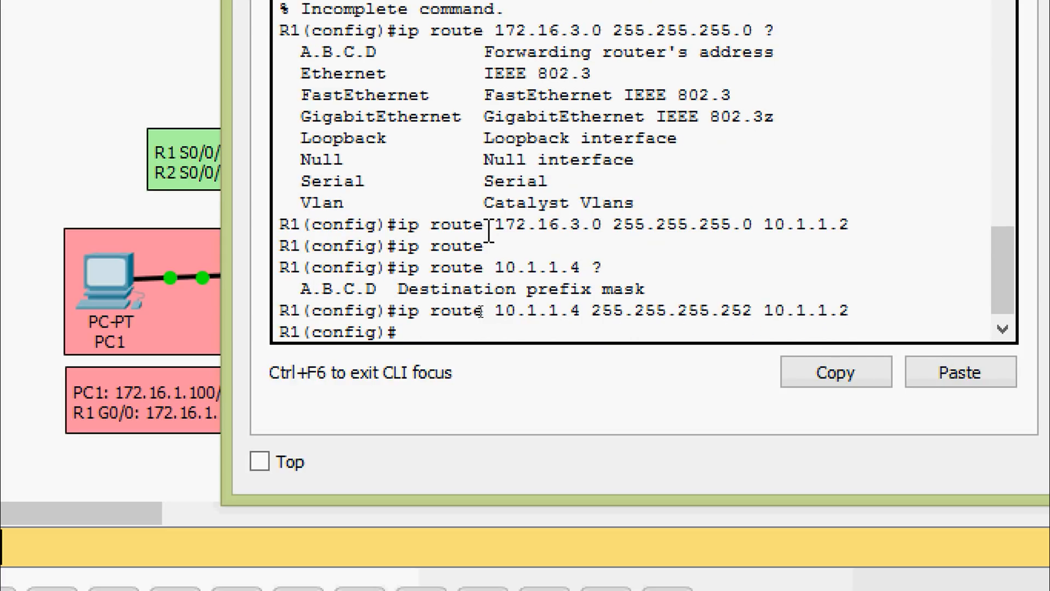
Leave configuration mode on R1 and save the running configuration to startup-config
key(ctrl+z)
text(cop)
key(Tab)
text(r)
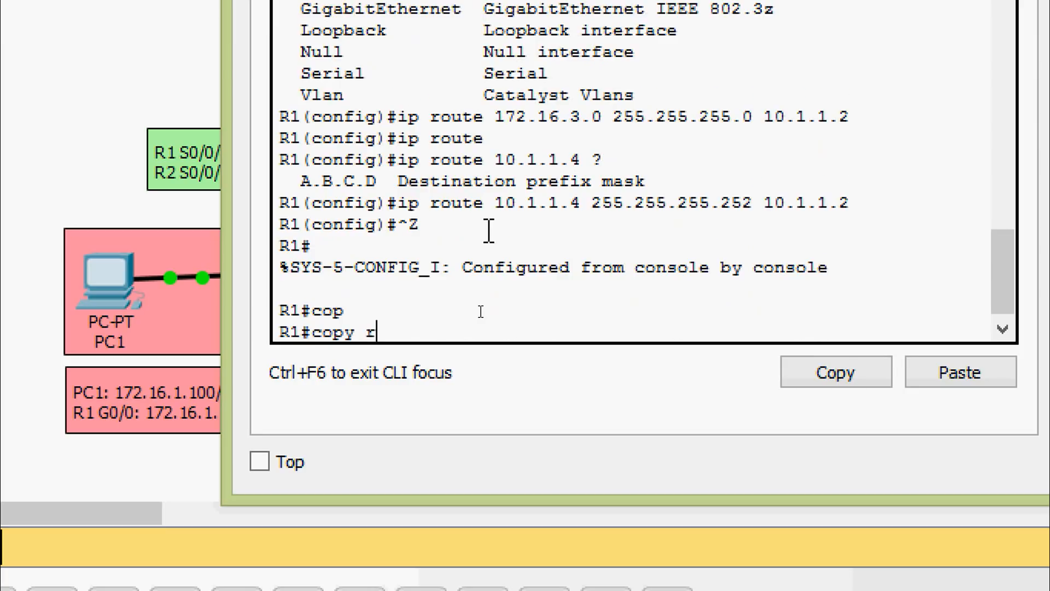
key(Tab)
text(st)
key(Tab)
key(Return)
key(Return)
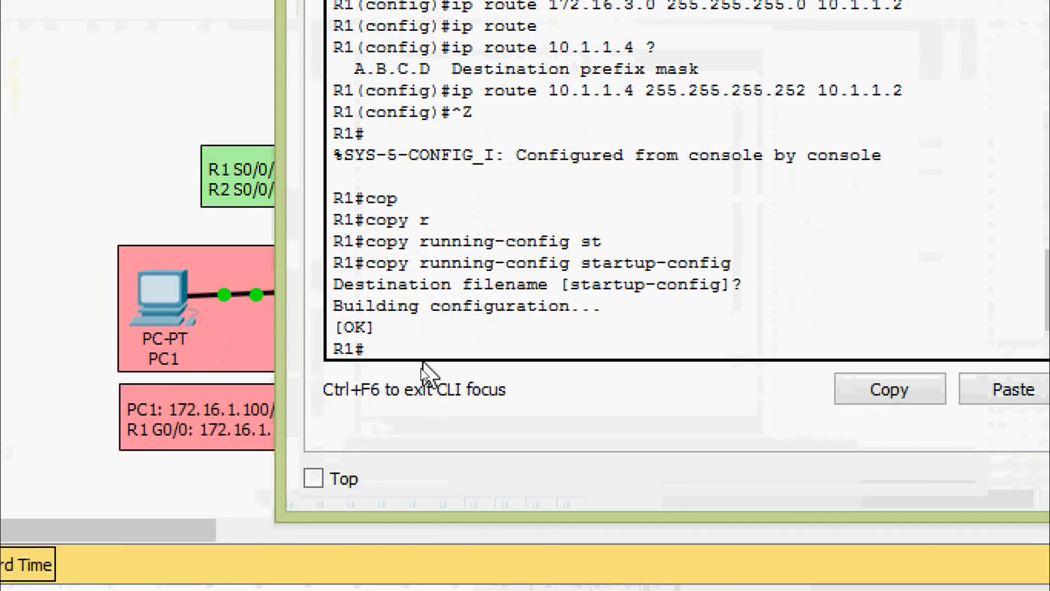
Show R1's full running configuration and examine the ip route lines under ip classless
text(sh)
key(Tab)
text(run)
key(Return)
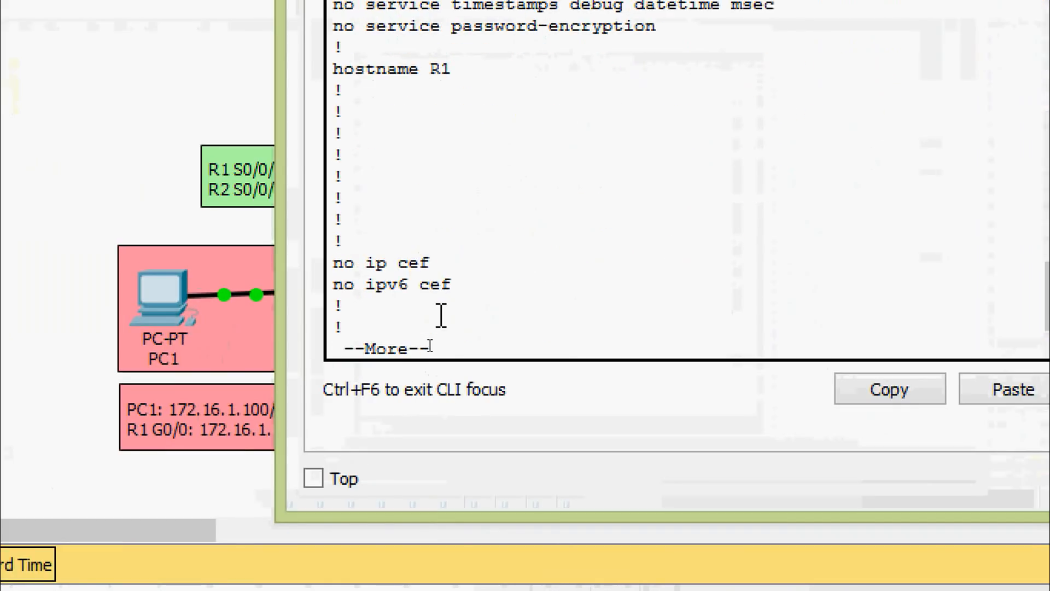
key(space)
key(space)
key(space)
key(space)
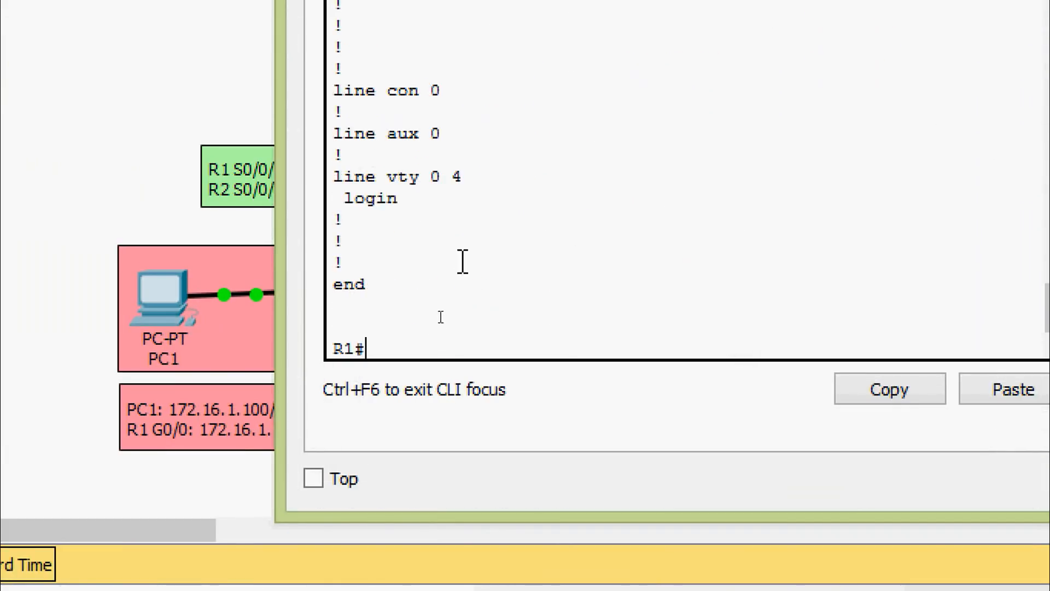
scroll(461, 263, up, 5)
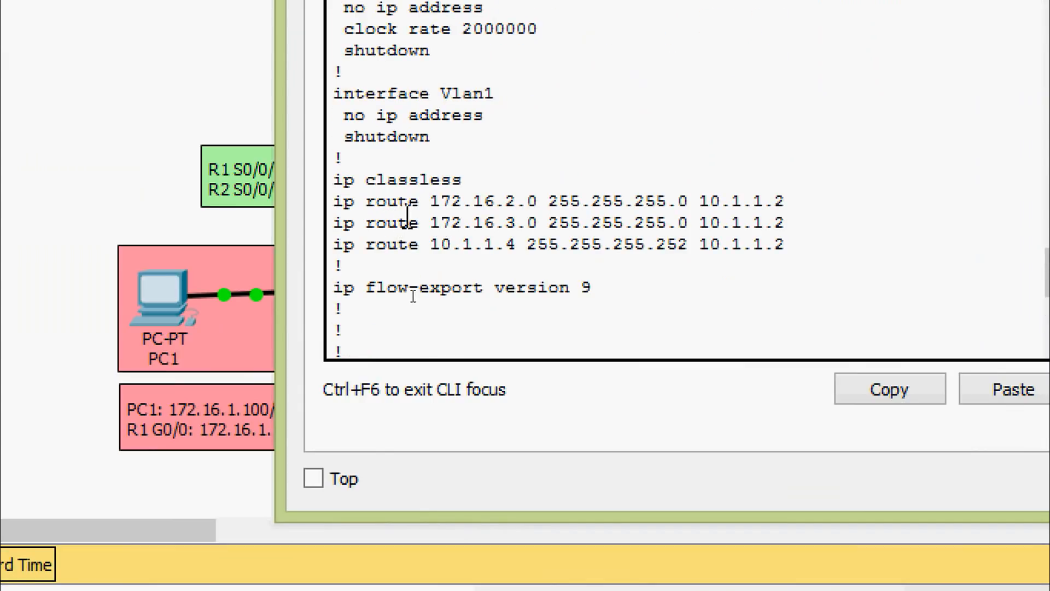
drag(337, 206, 805, 244)
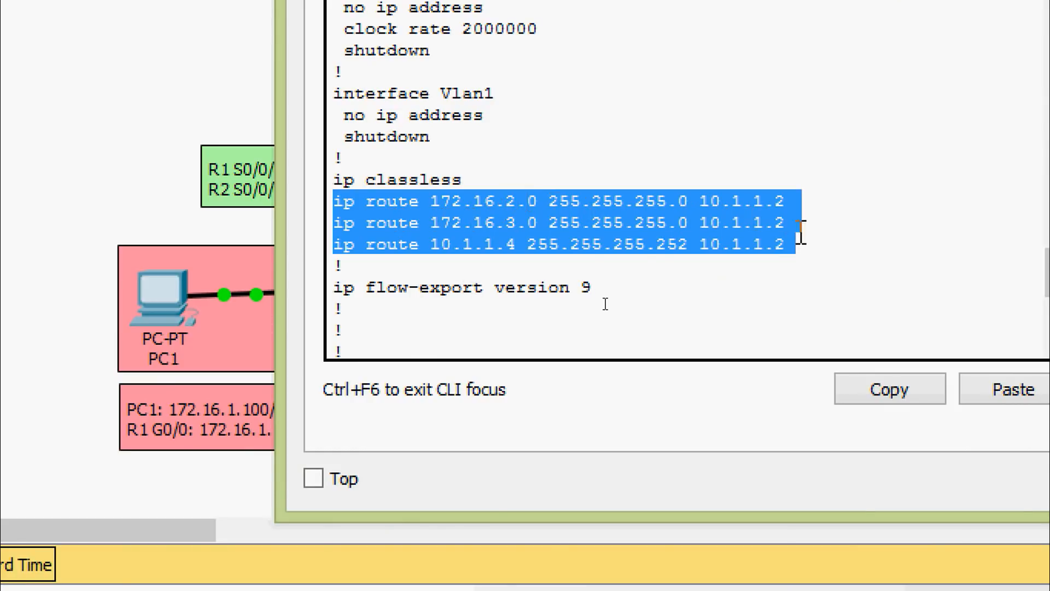
click(498, 241)
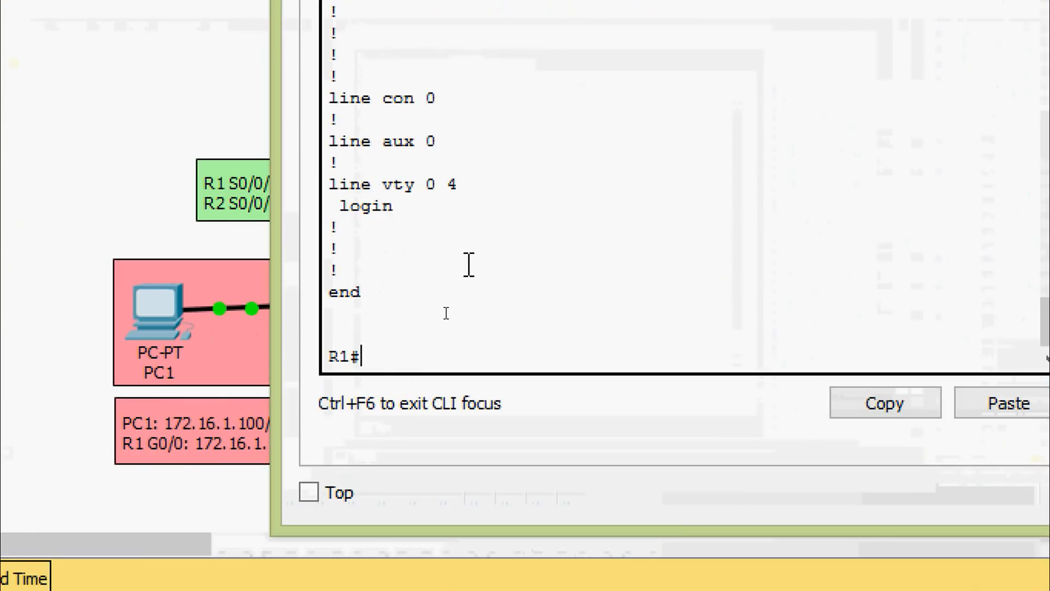
Display R1's full IP routing table and examine its static route entries
text(sh)
key(Tab)
text(ip route)
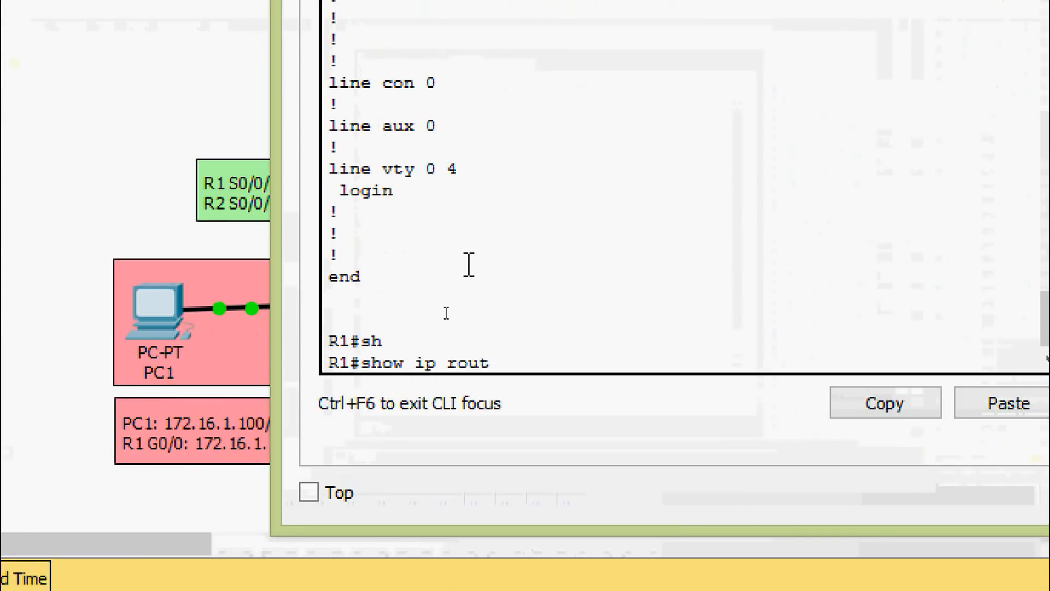
key(Tab)
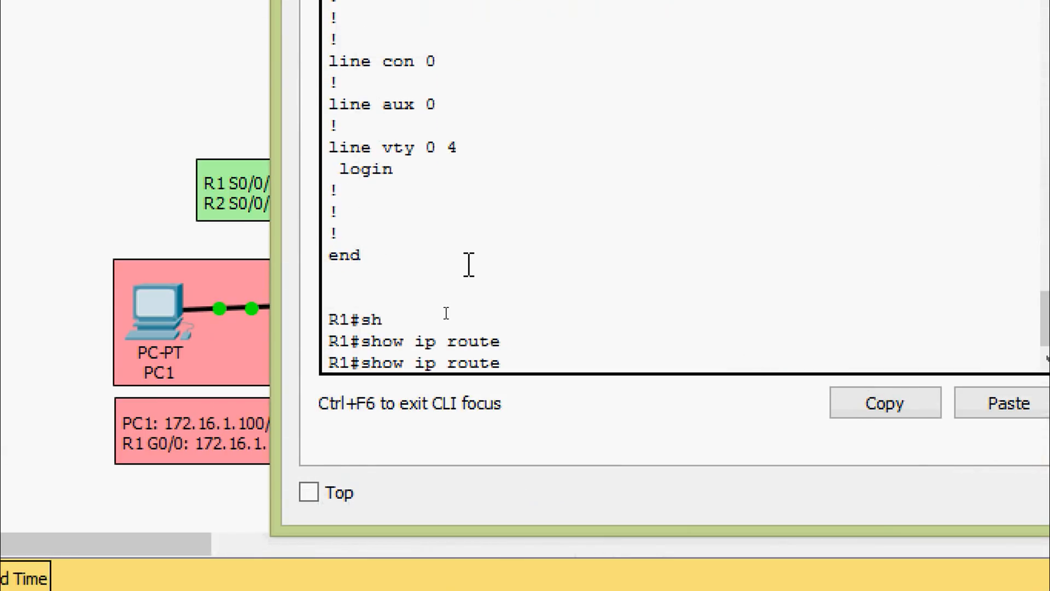
key(Return)
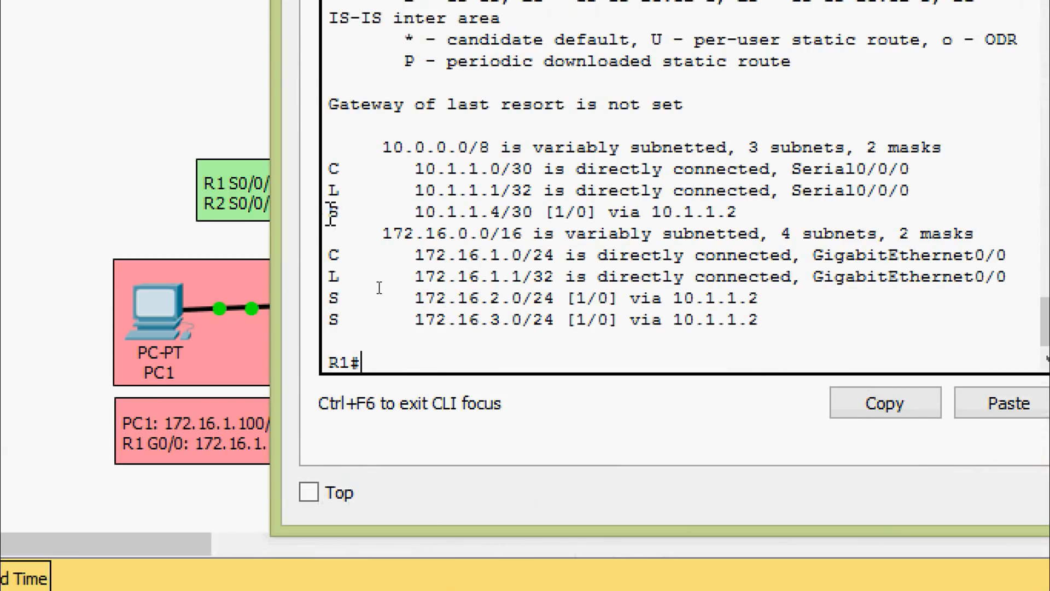
drag(330, 211, 739, 212)
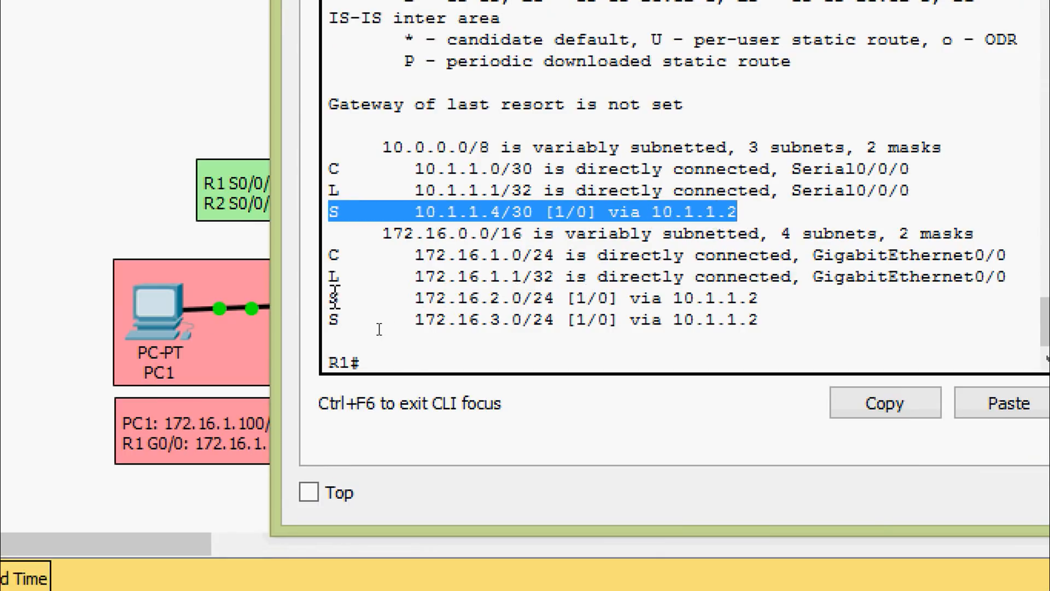
click(336, 297)
Show only the static routes in R1's routing table and review the listed entries
key(Up)
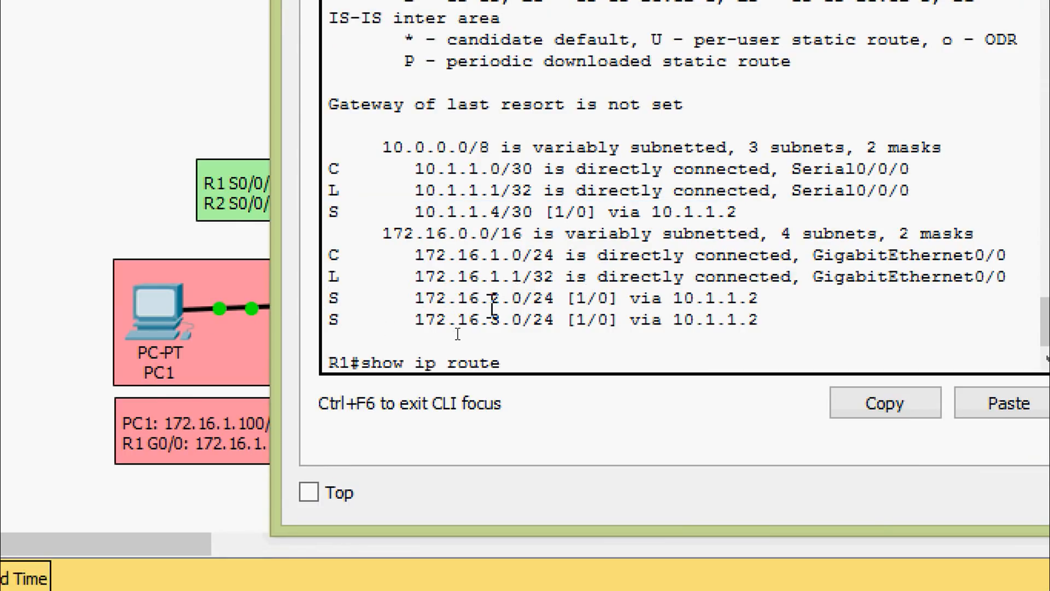
text(st)
key(Tab)
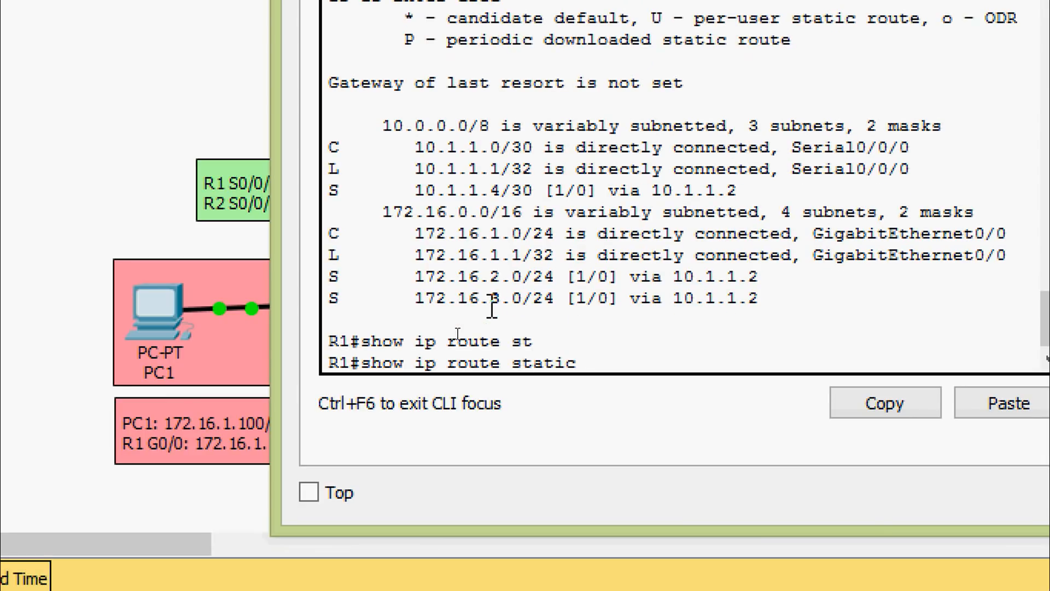
key(Return)
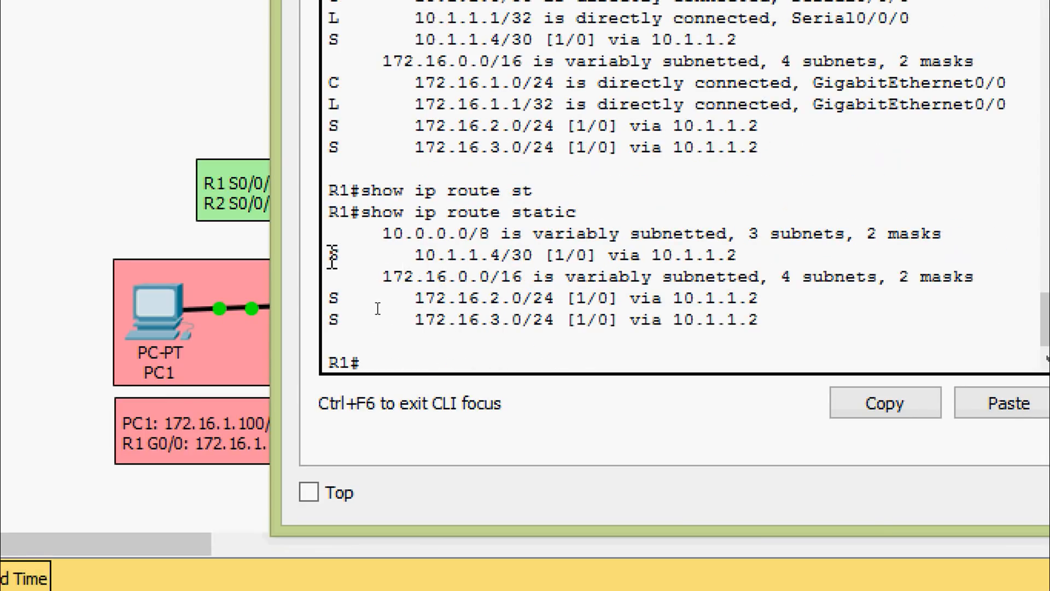
drag(331, 255, 847, 320)
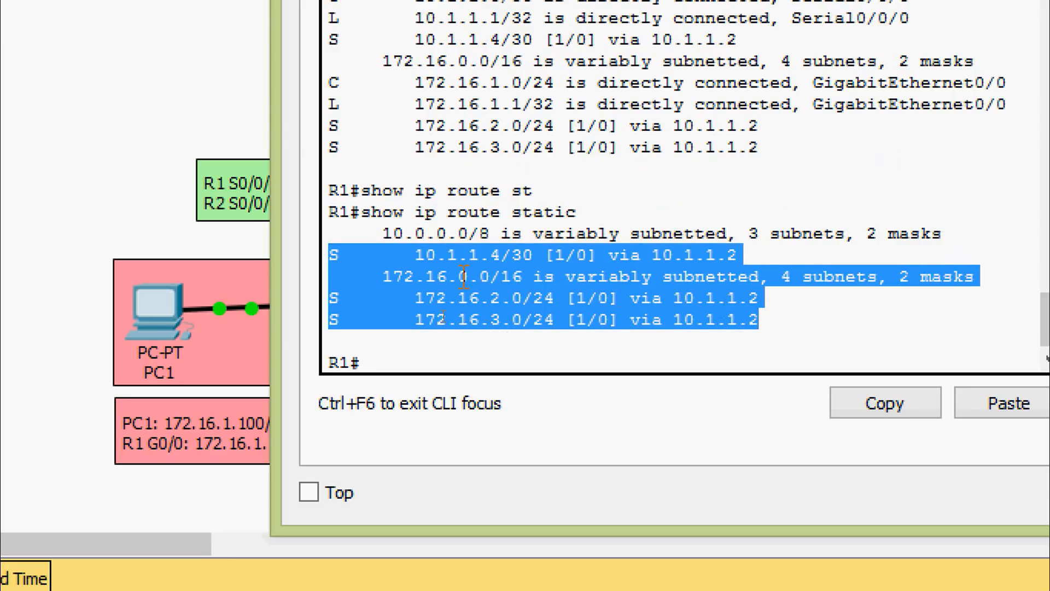
click(786, 329)
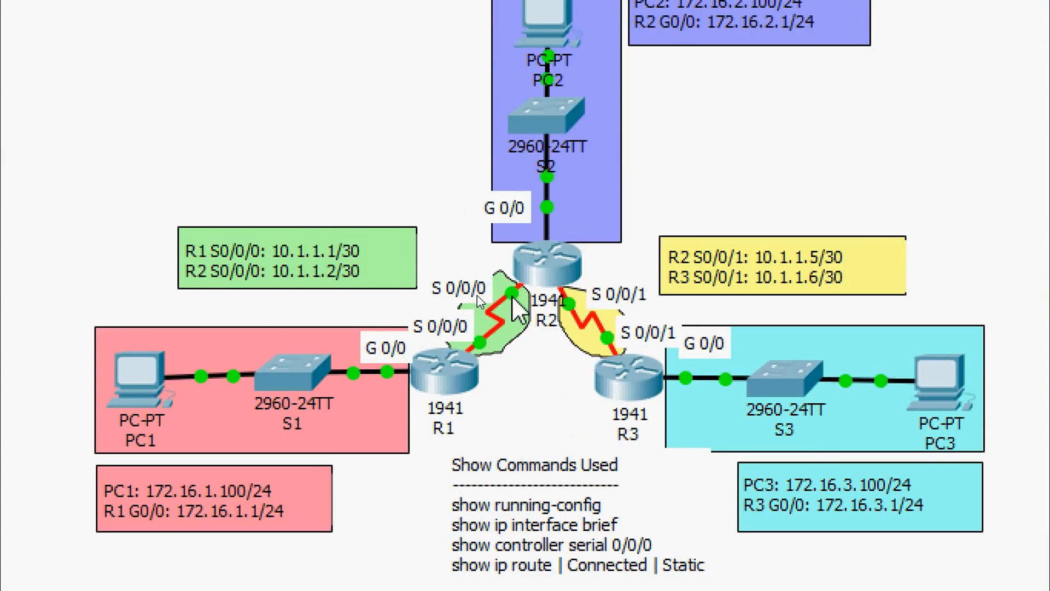
Open R2's command line and enter global configuration mode from privileged mode
mouse_move(511, 295)
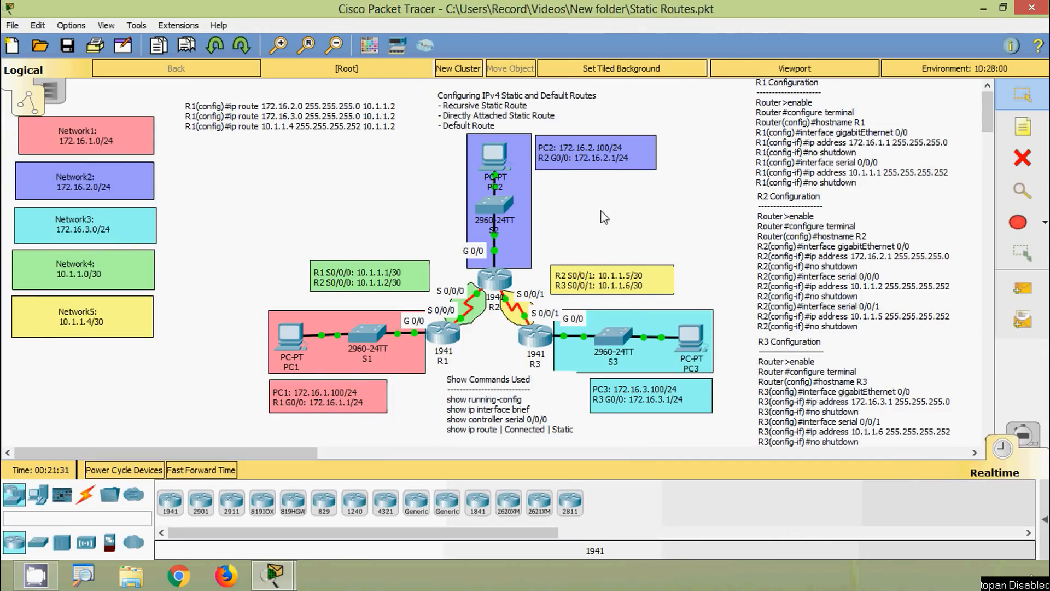
click(496, 281)
drag(481, 70, 488, 36)
click(440, 64)
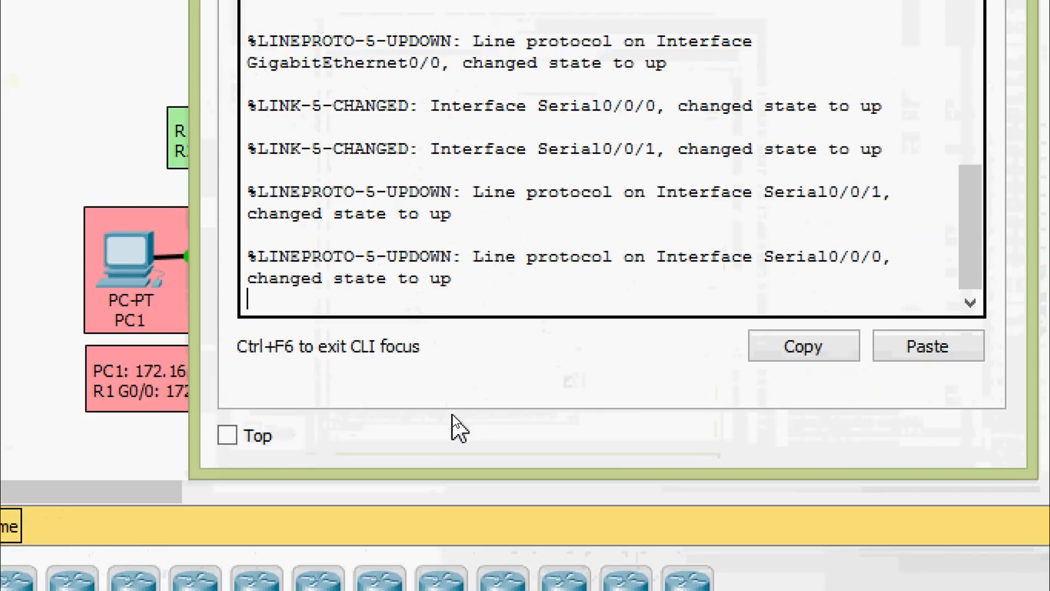
key(Return)
text(ena)
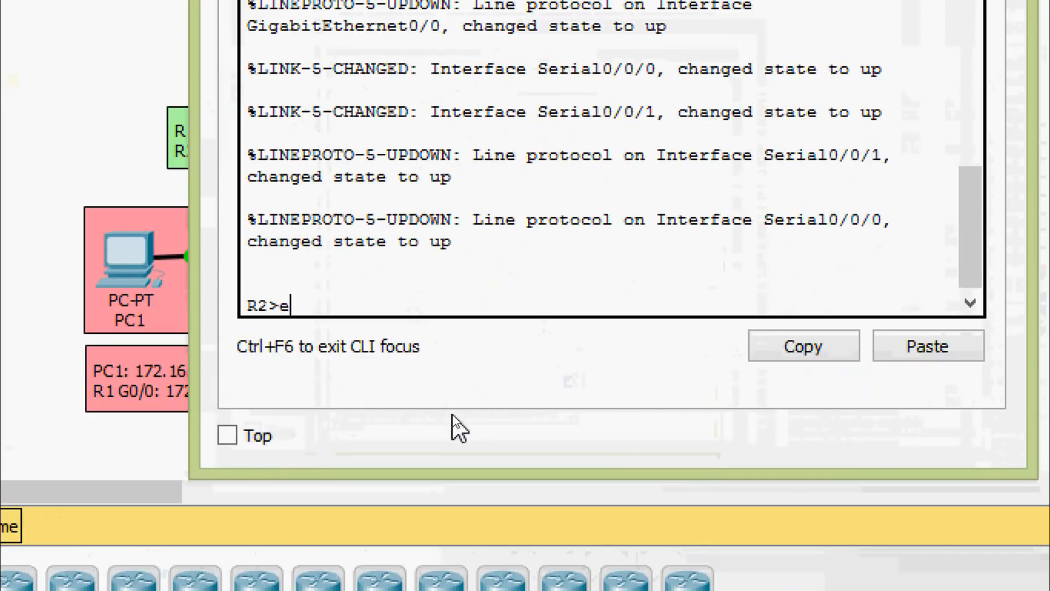
key(Tab)
key(Return)
text(conf)
key(Tab)
text(t)
key(Tab)
key(Return)
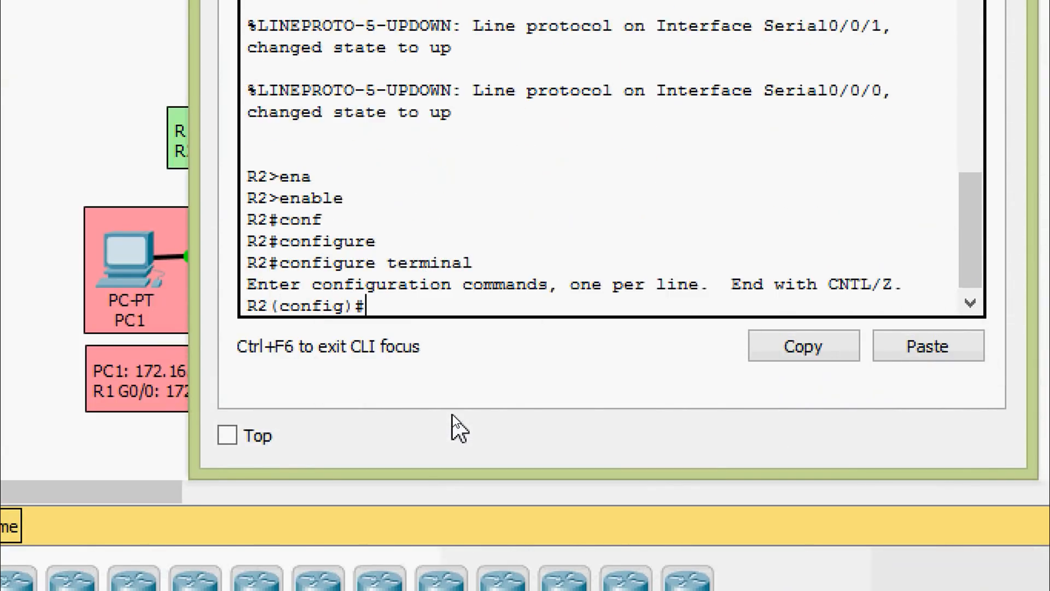
key(Return)
key(Return)
Add a directly attached static route on R2 to network 172.16.1.0 with mask 255.255.255.0 through exit interface serial 0/0/0
text(ip route)
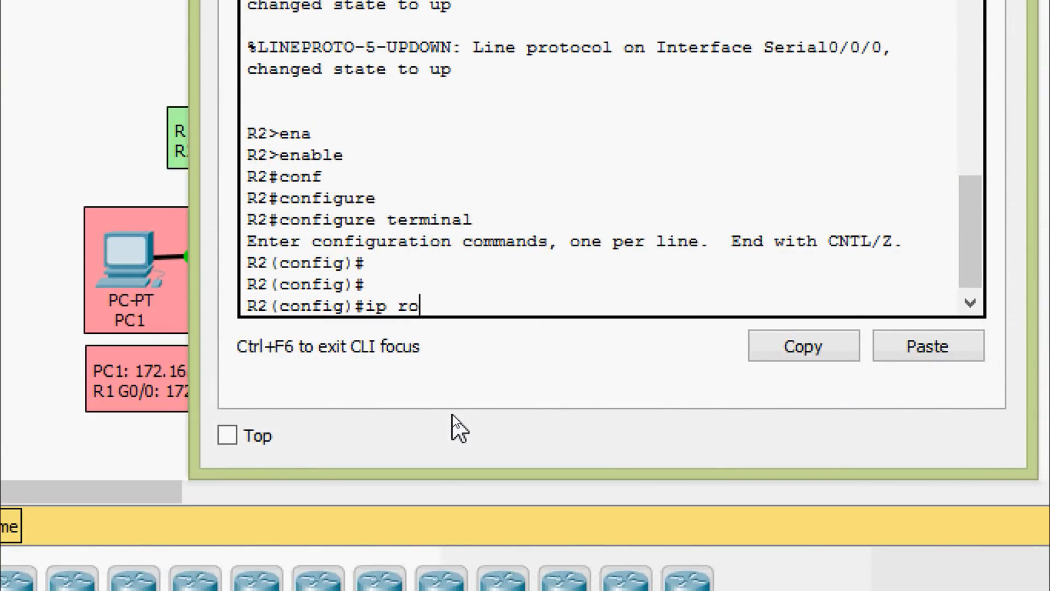
key(Tab)
text(?)
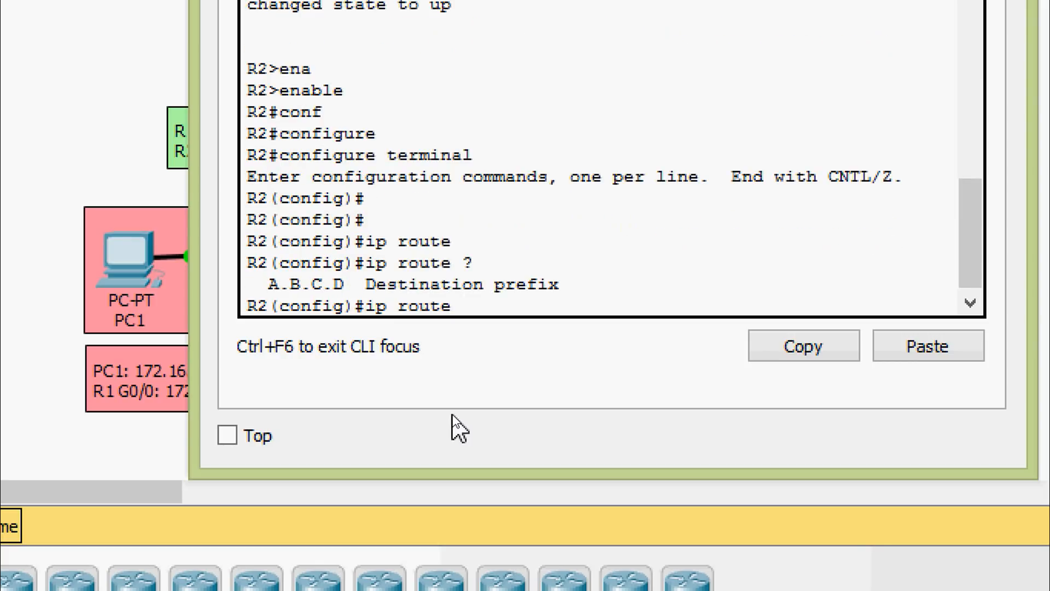
text(172.16.1.0 )
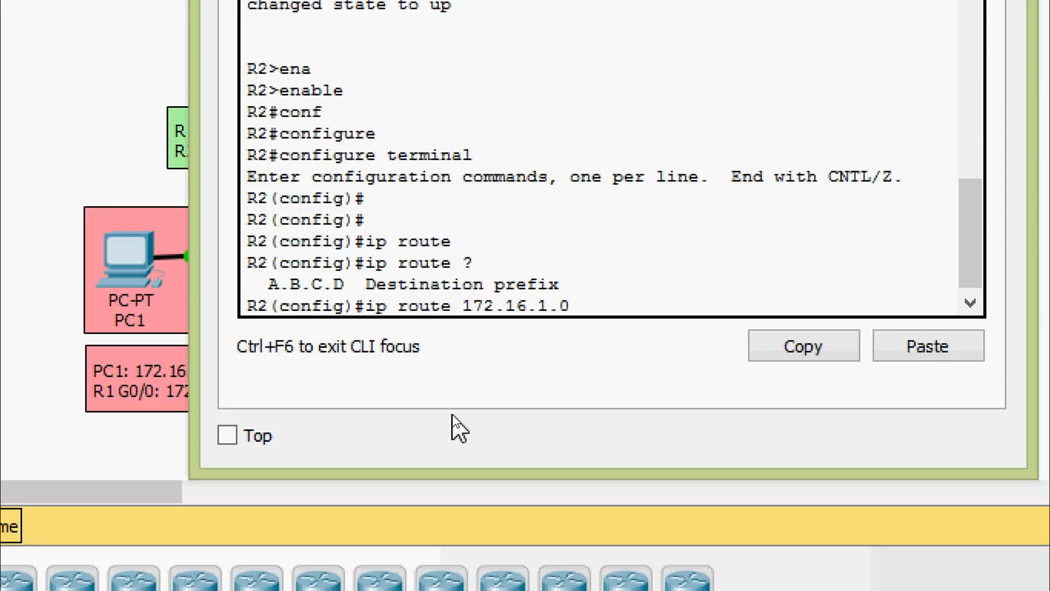
text(?)
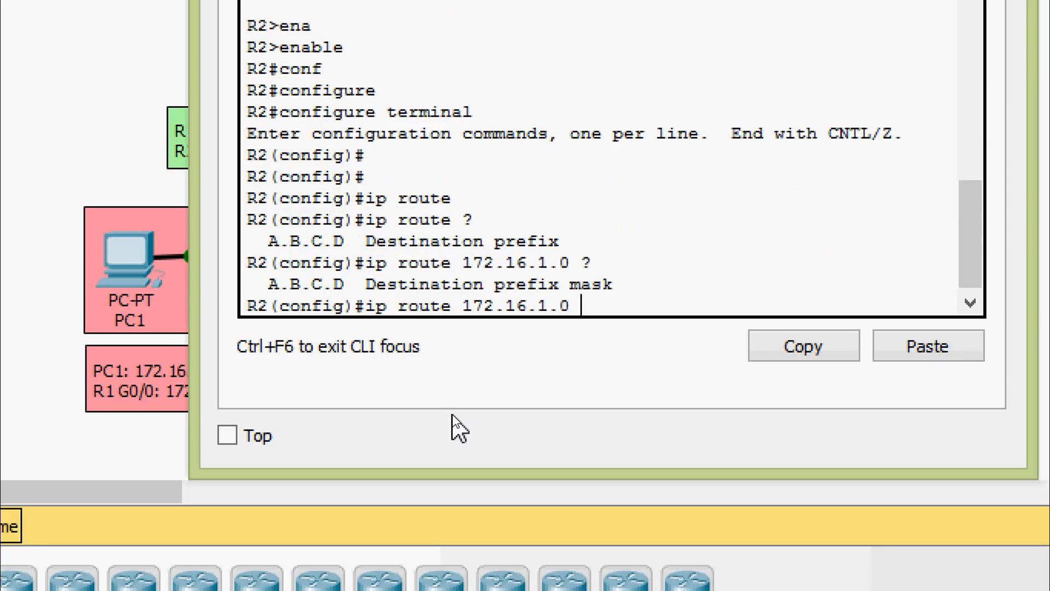
text(255.255.2)
text(55)
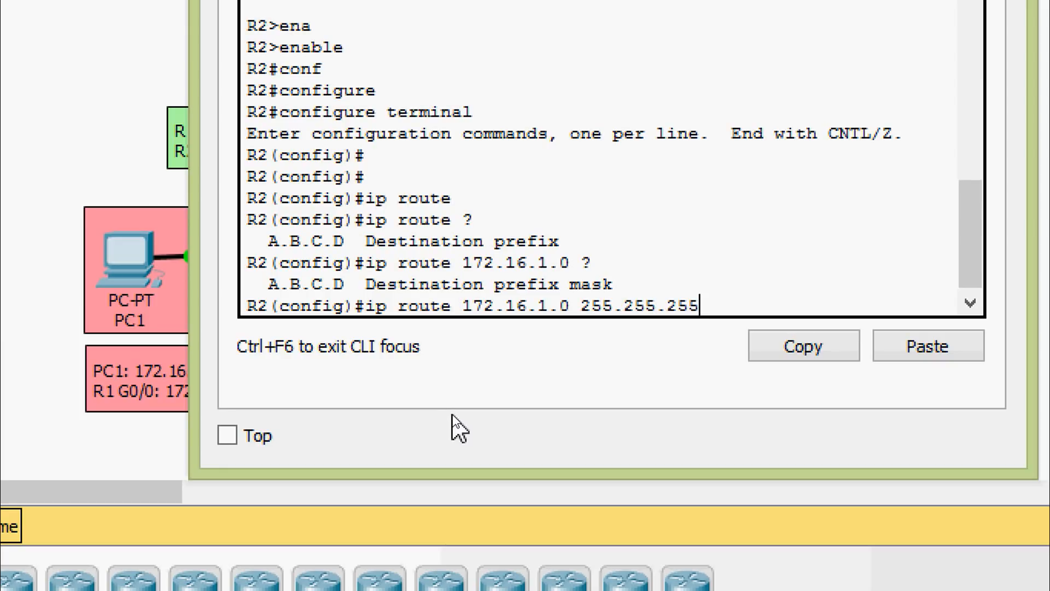
text(.0 ?)
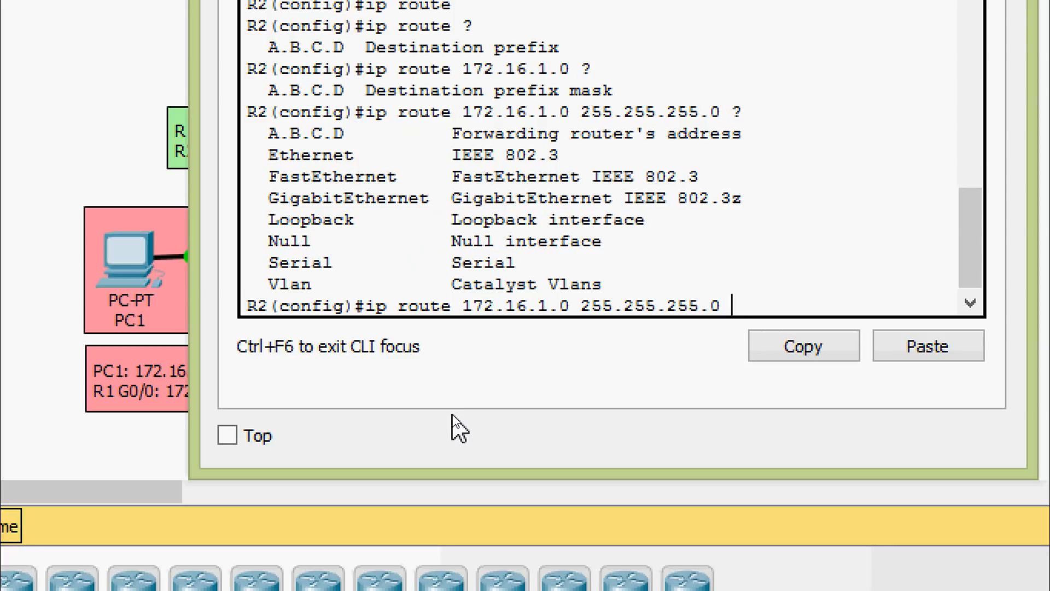
text(ser)
key(Tab)
text(0/0/0)
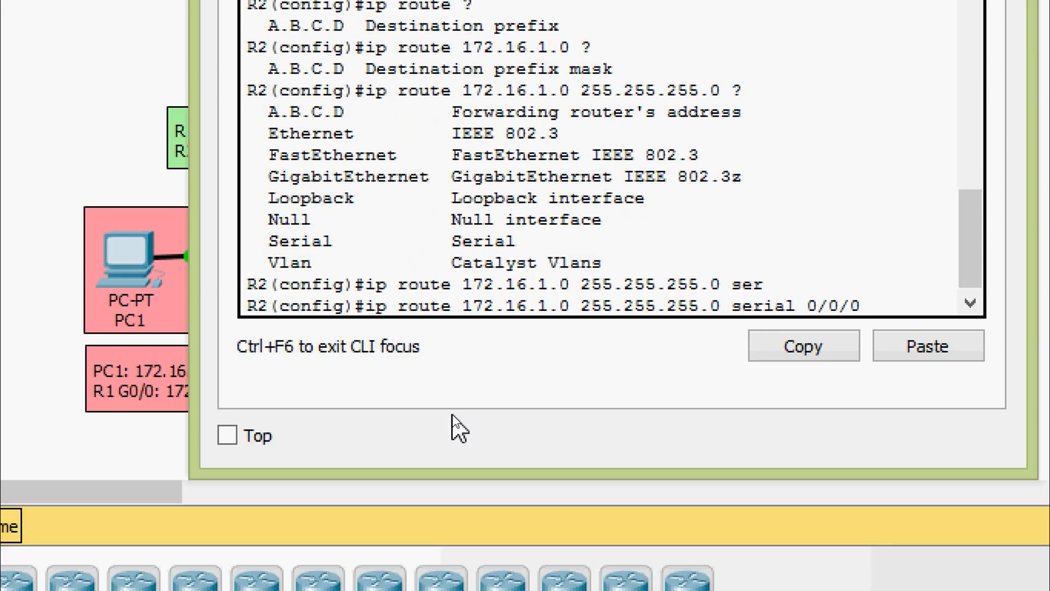
key(Return)
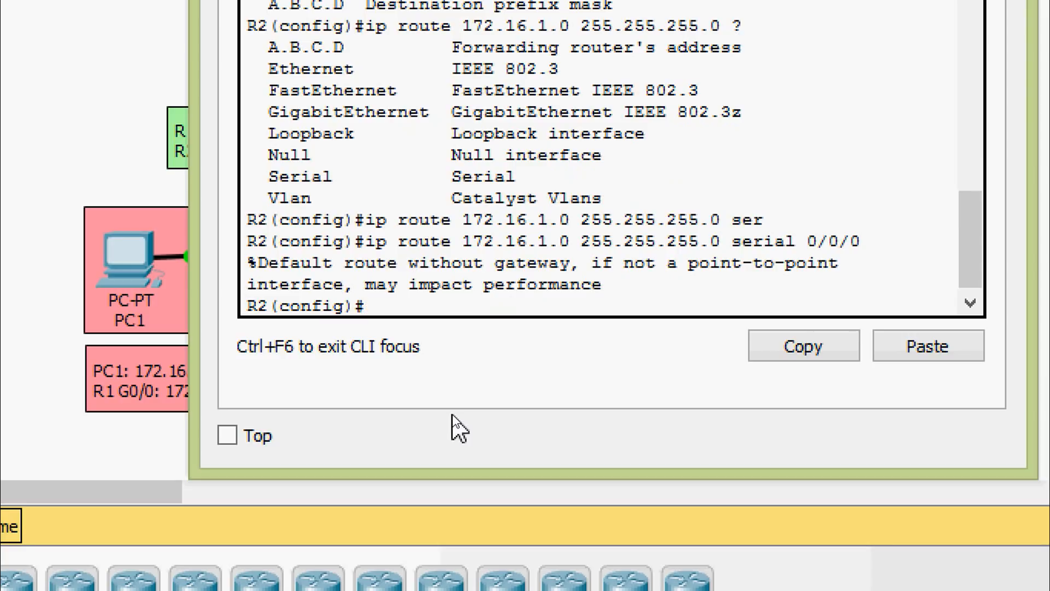
Add a directly attached static route on R2 to network 172.16.3.0 with mask 255.255.255.0 through exit interface serial 0/0/1
text(ip route)
key(Tab)
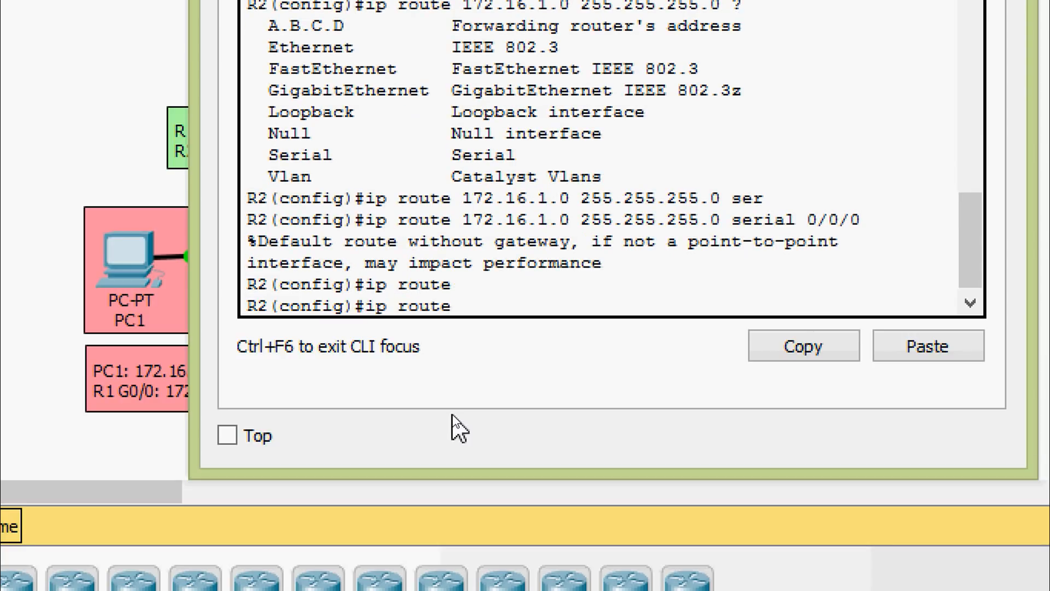
text(172.16.3.0)
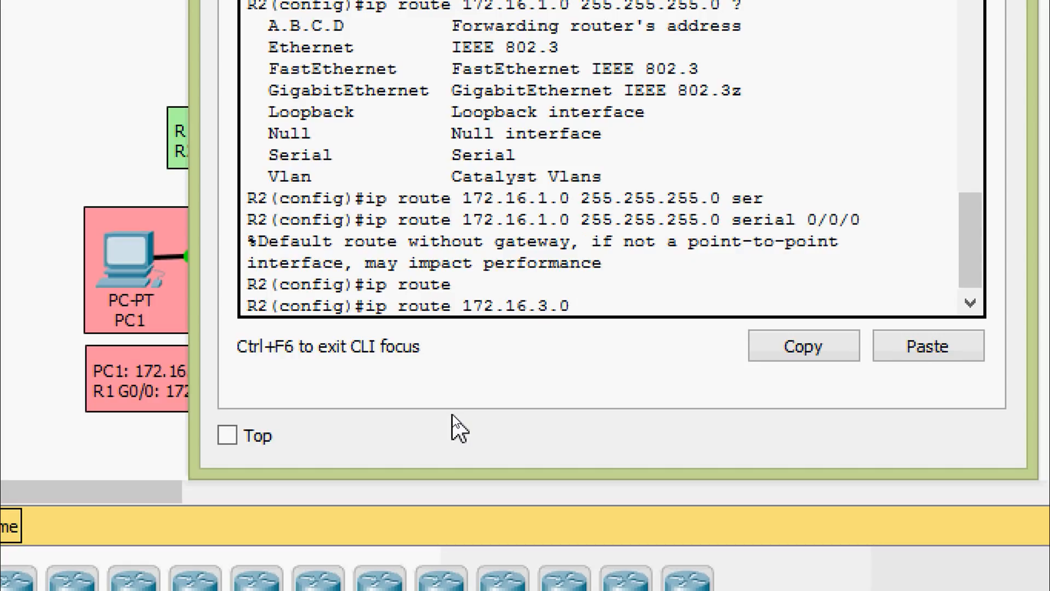
text(255.255)
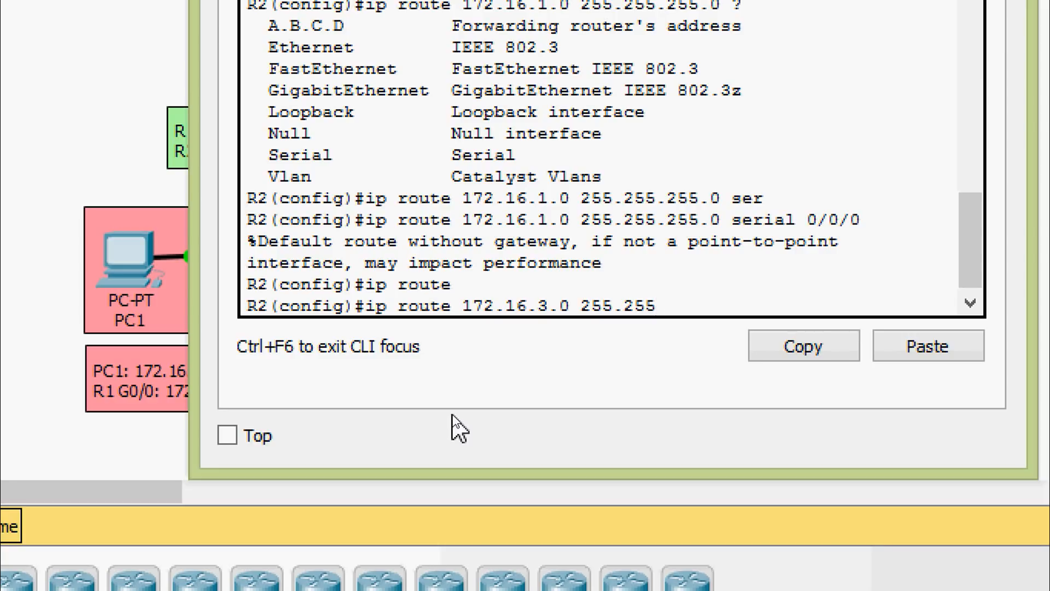
text(.255.0 ser)
key(Tab)
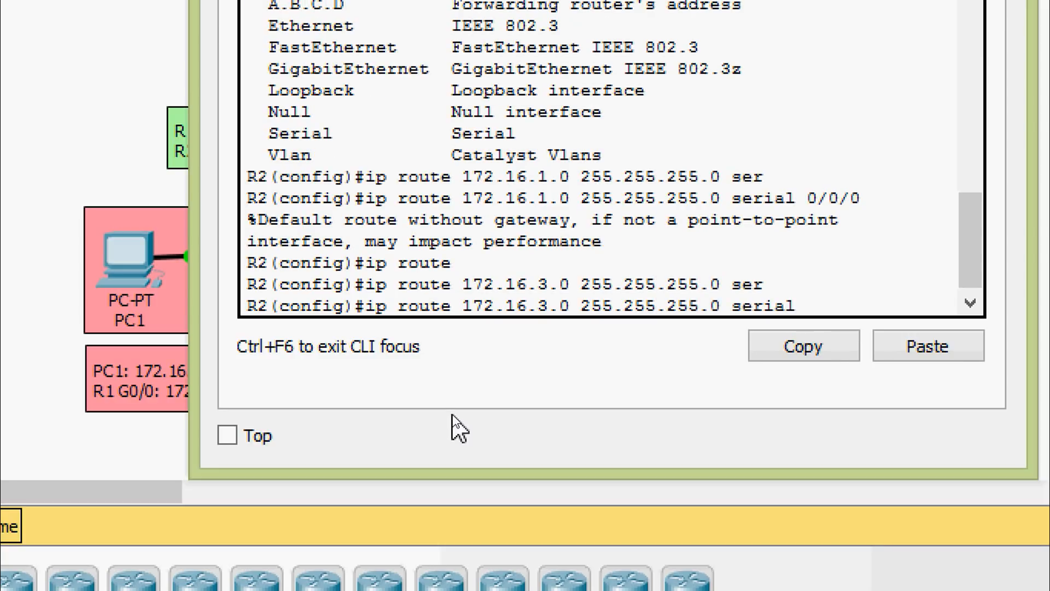
text(0/0/1)
key(Return)
key(Return)
Leave configuration mode on R2 and save the running configuration to startup-config
key(ctrl+z)
key(Return)
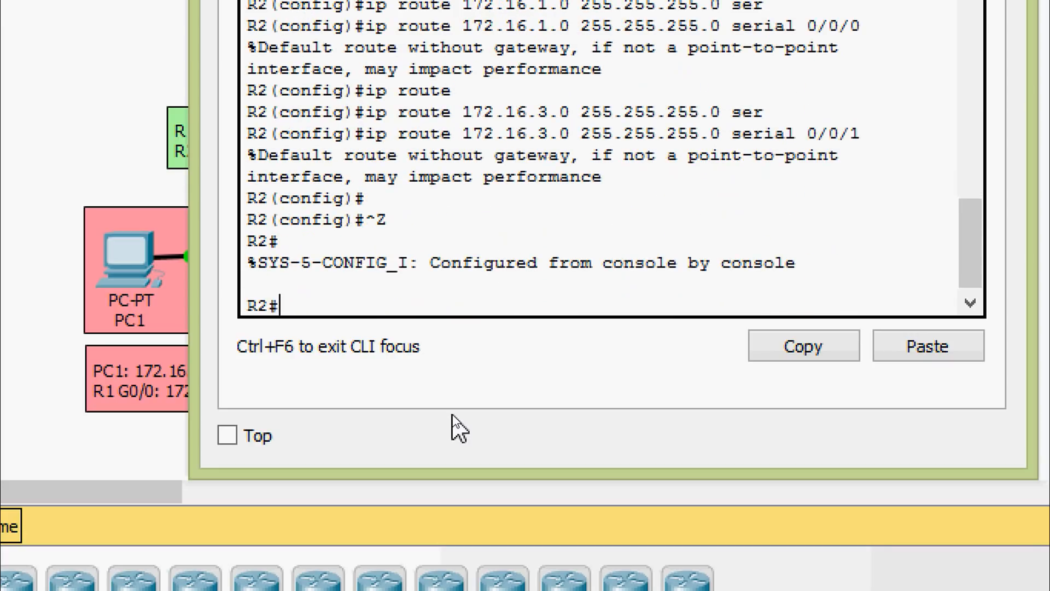
text(cop)
key(Tab)
text(r)
key(Tab)
text(st)
key(Tab)
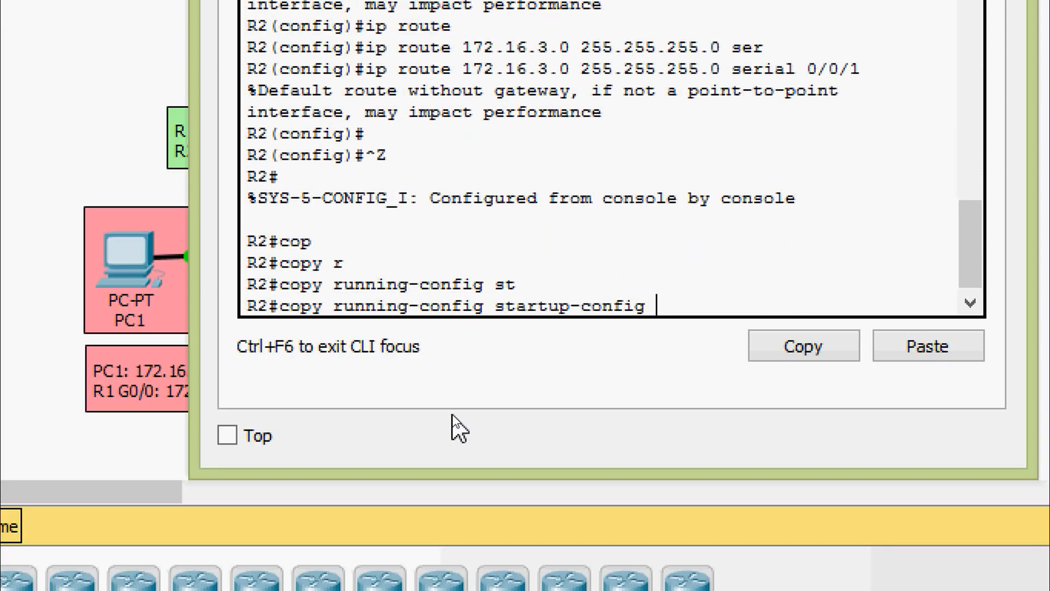
key(Return)
key(Return)
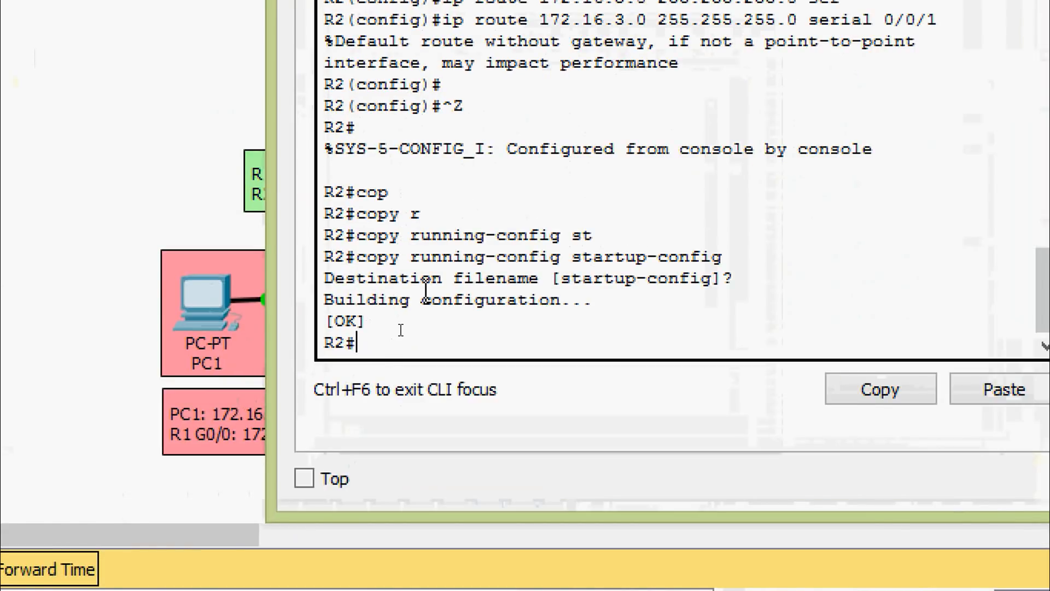
Show R2's full running configuration and examine the ip route lines under ip classless
text(sh)
key(Tab)
text(run)
key(Return)
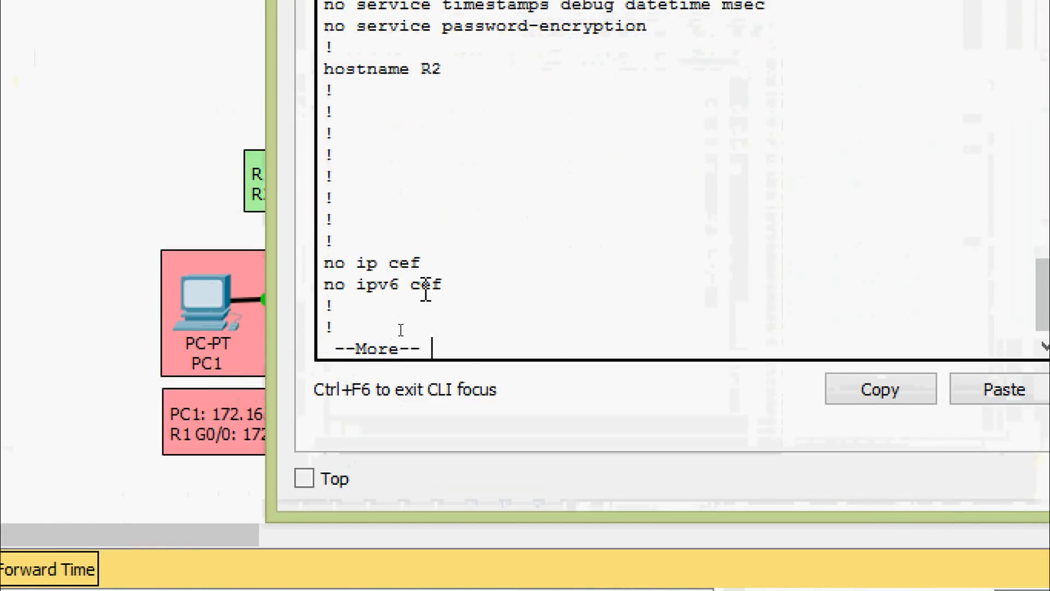
key(space)
key(space)
scroll(434, 281, up, 5)
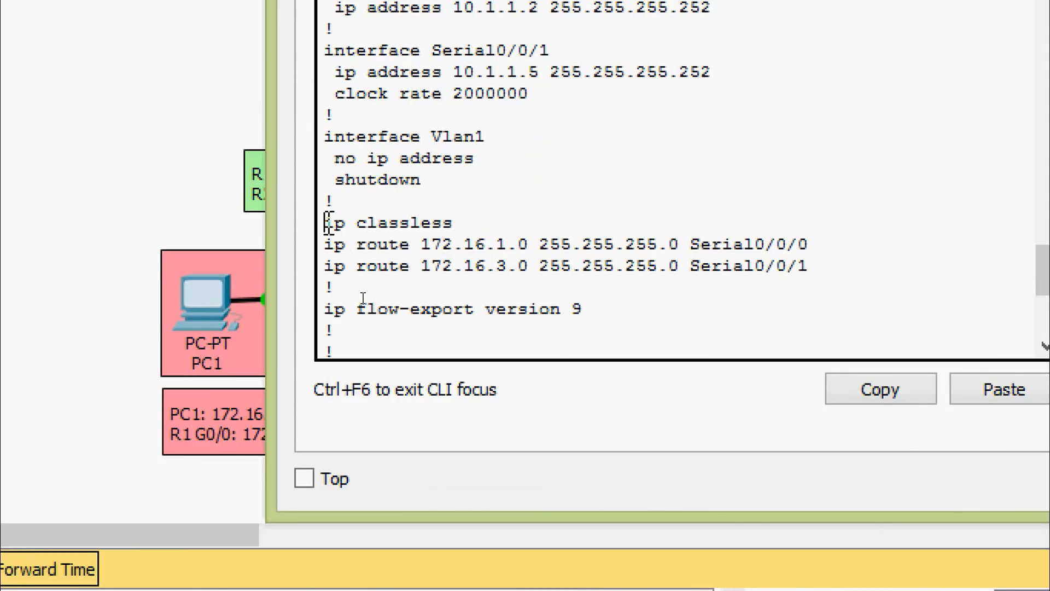
drag(324, 221, 695, 276)
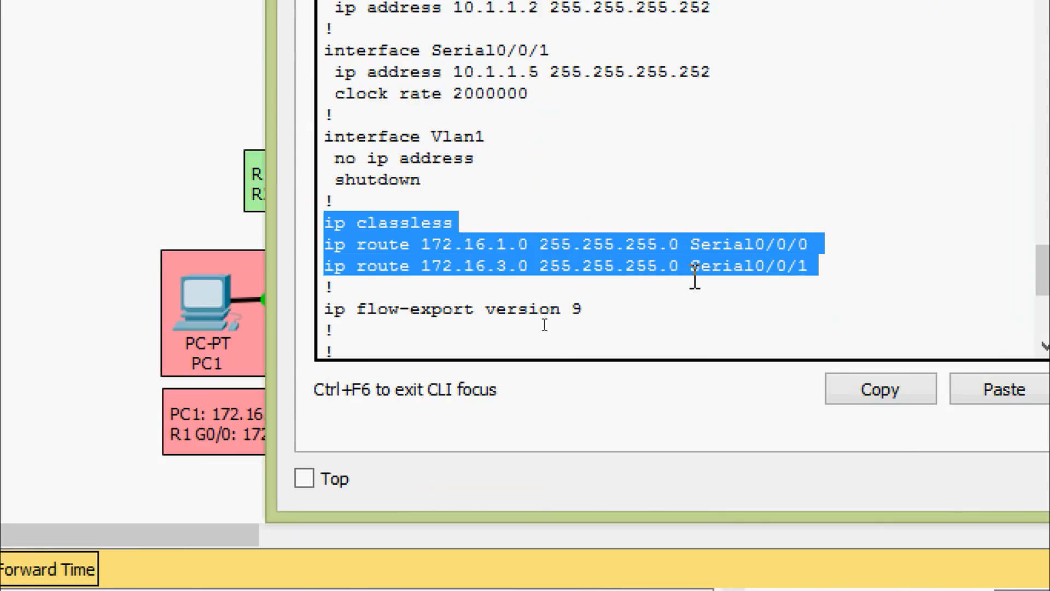
click(820, 267)
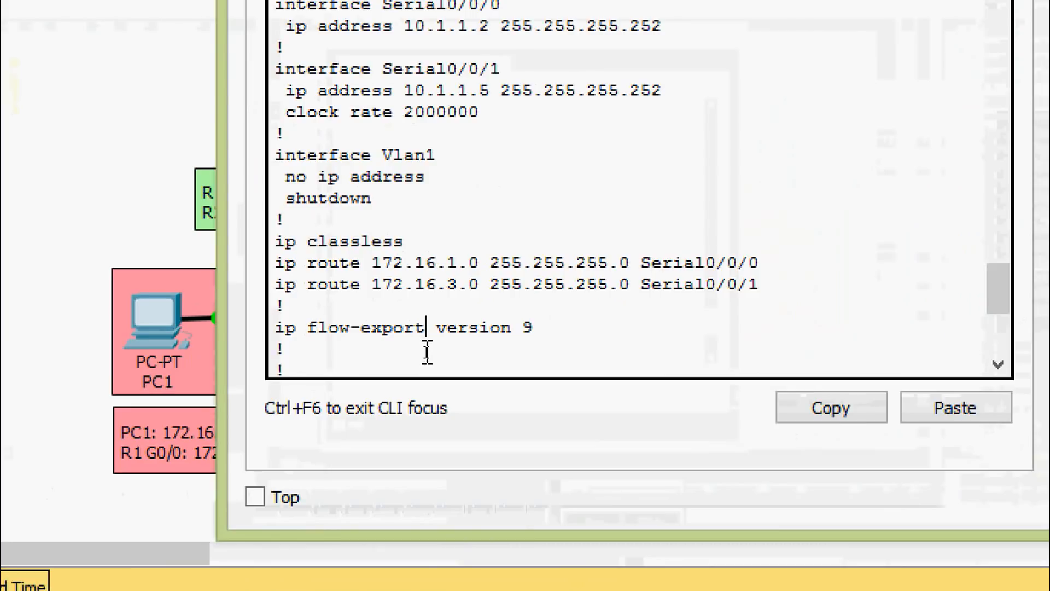
key(space)
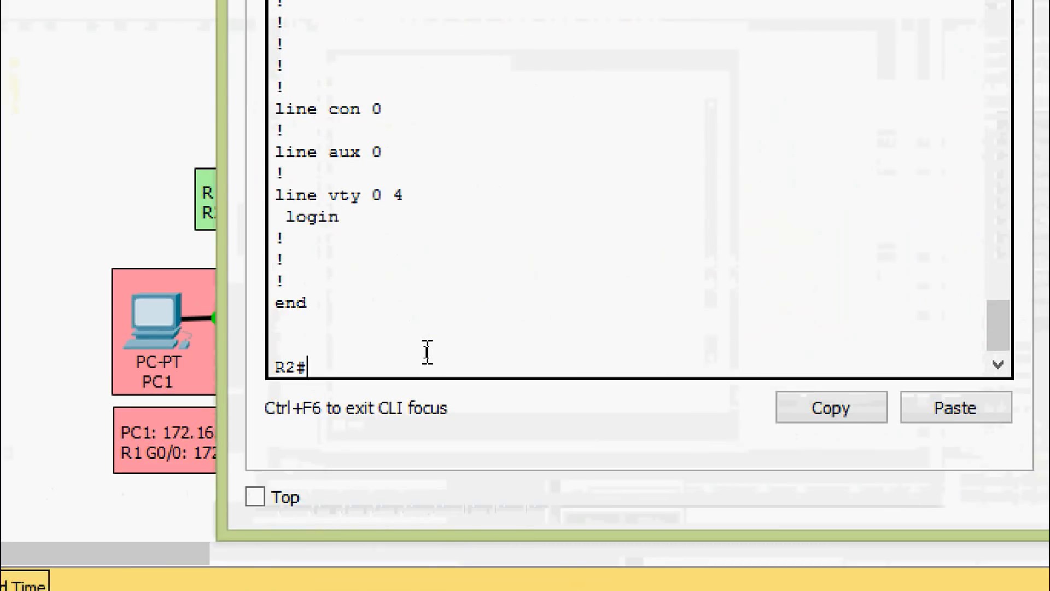
Show only the static routes in R2's routing table
key(Return)
key(Return)
text(sh)
key(Tab)
text(ip route)
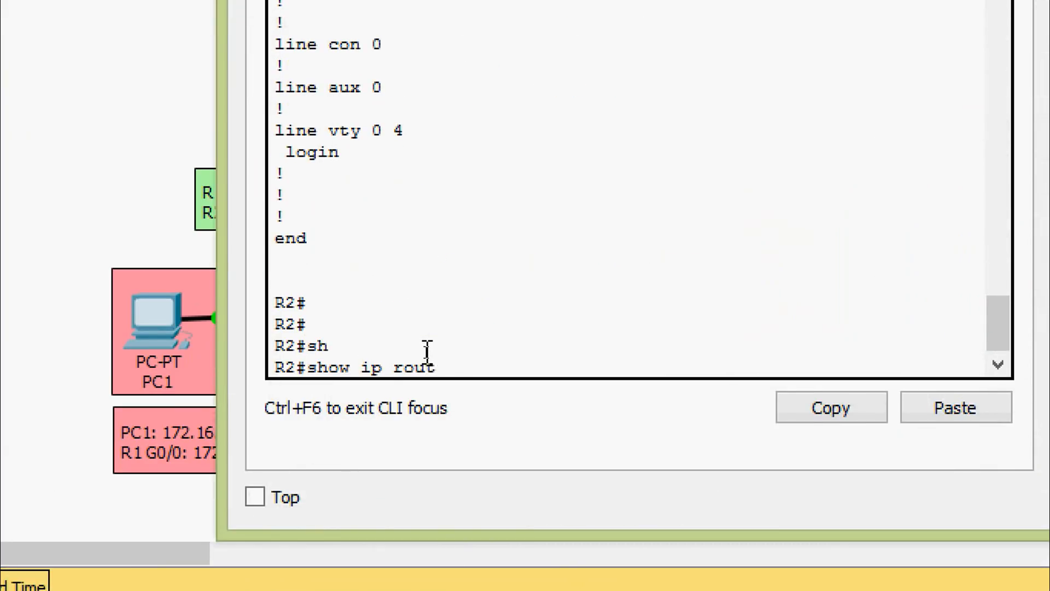
key(Tab)
text(st)
key(Tab)
key(Return)
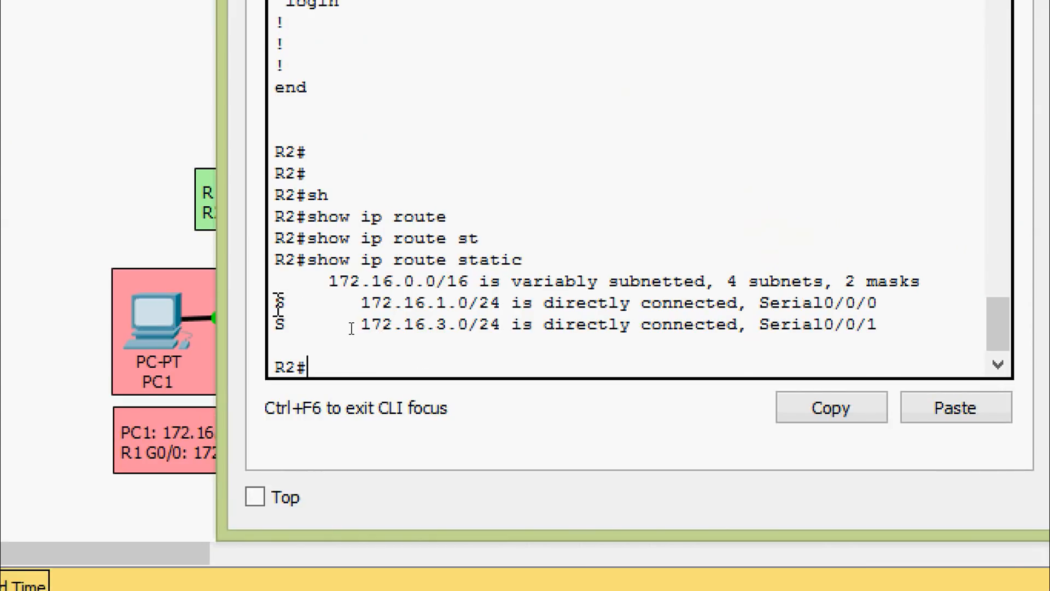
Examine the two static route entries in R2's routing table, checking the 172.16.3.0/24 destination and its exit interface
drag(276, 302, 902, 323)
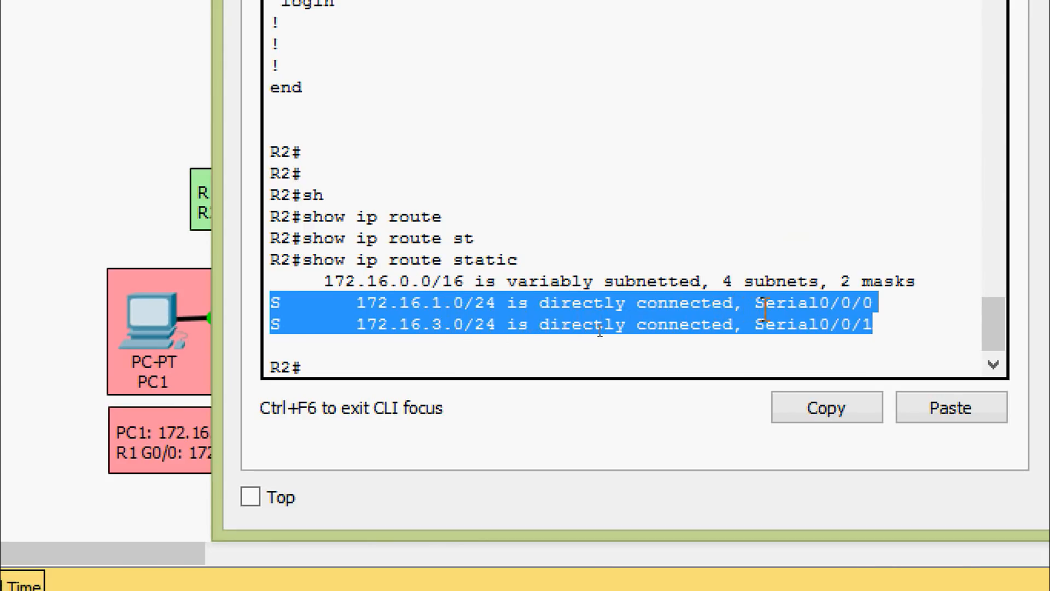
click(391, 337)
drag(358, 329, 482, 327)
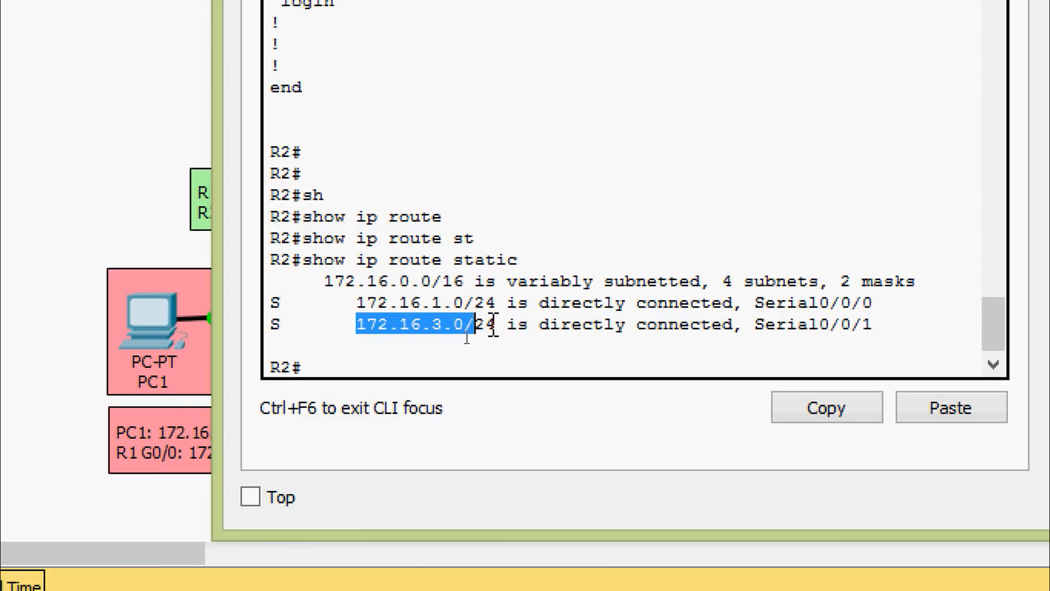
click(751, 334)
drag(752, 334, 885, 326)
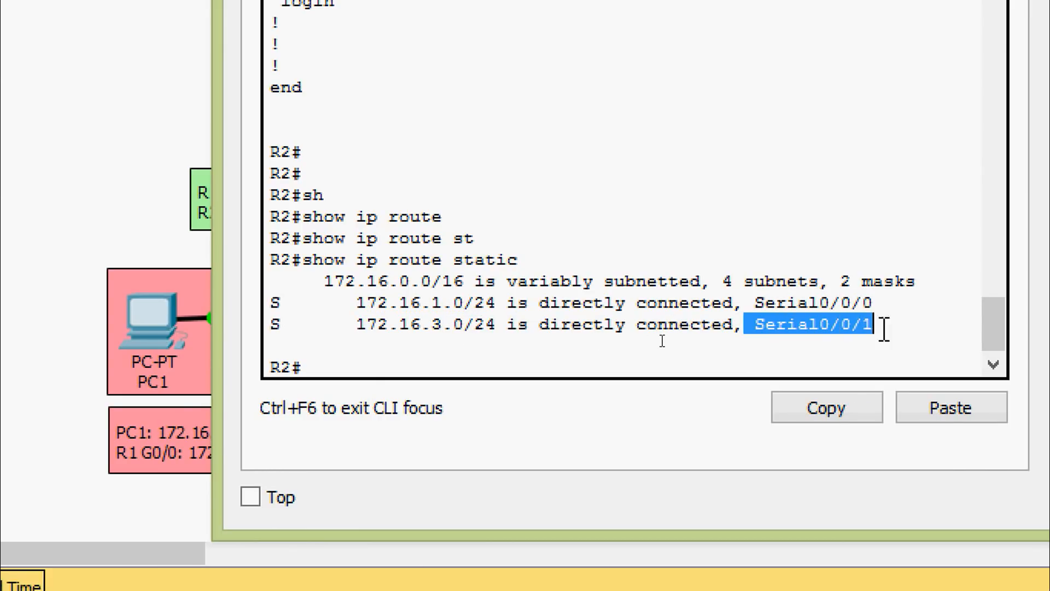
click(898, 327)
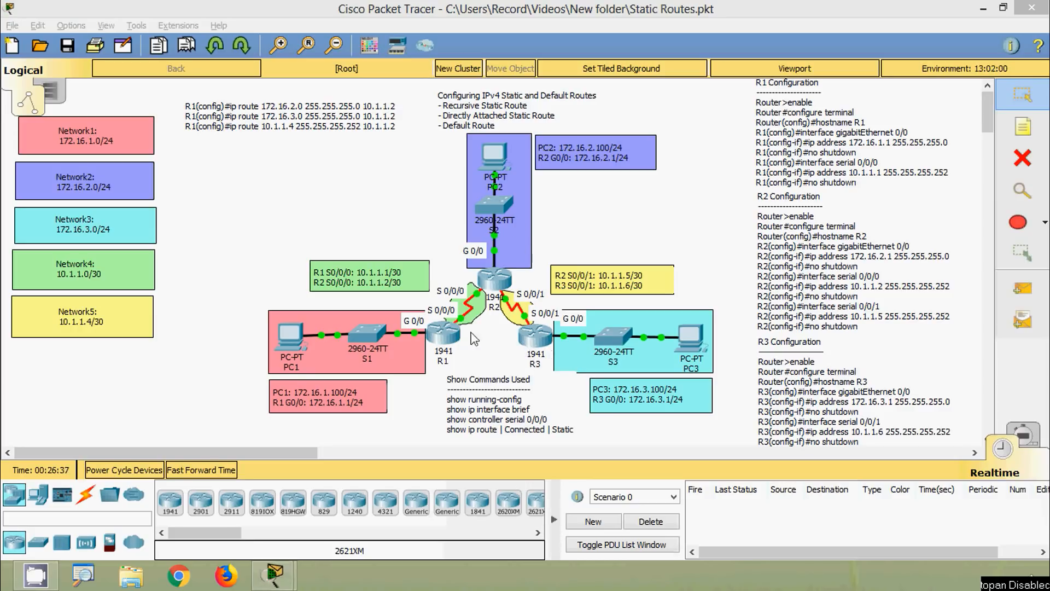
Open the command line of router R3 and enter privileged mode, then global configuration mode
click(536, 336)
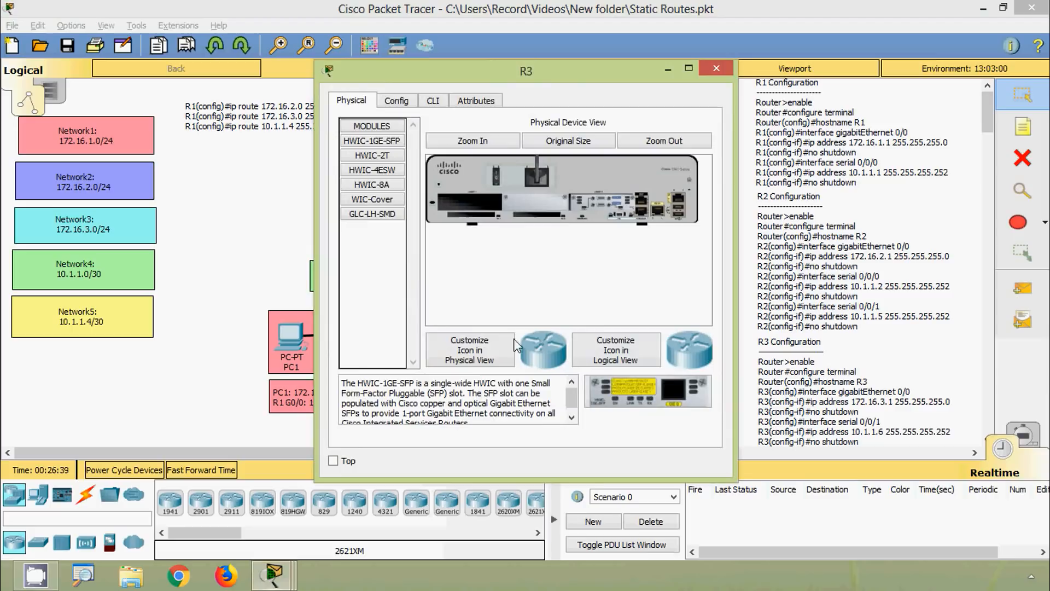
click(433, 101)
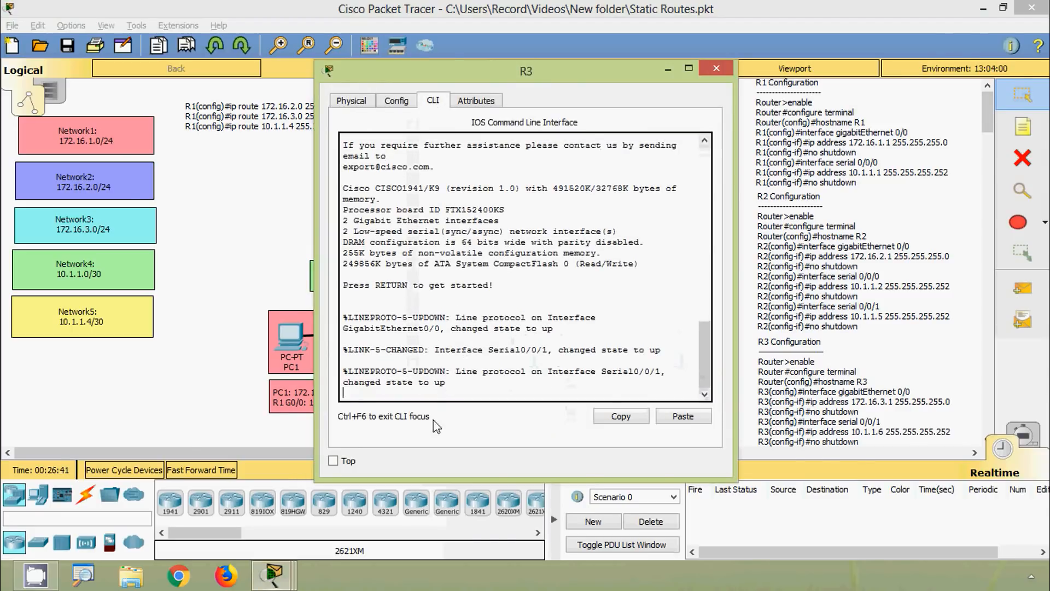
key(Return)
text(ena)
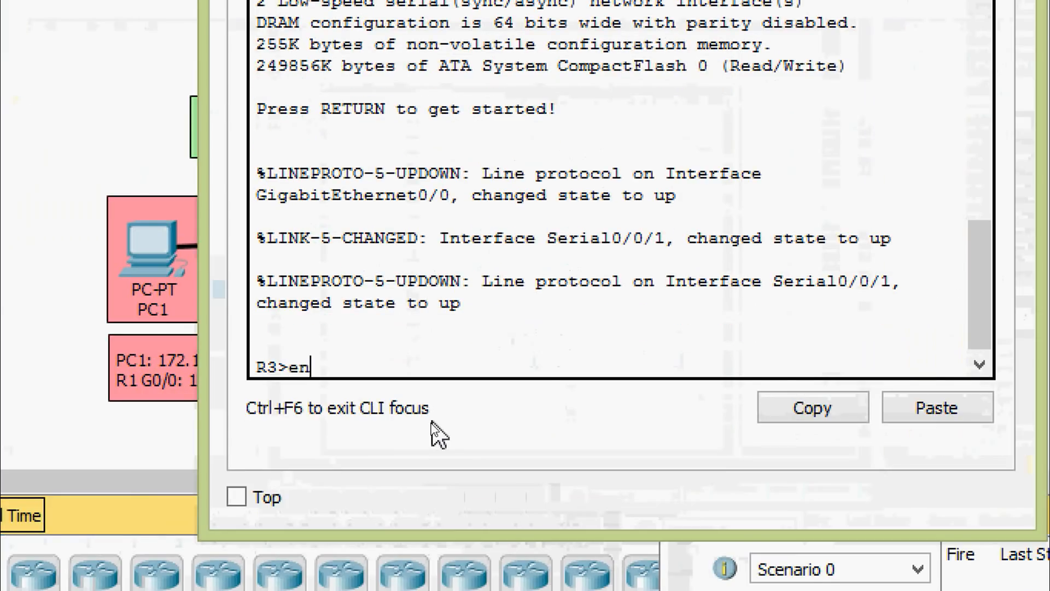
key(Tab)
key(Return)
text(conf)
key(Tab)
text(t)
key(Tab)
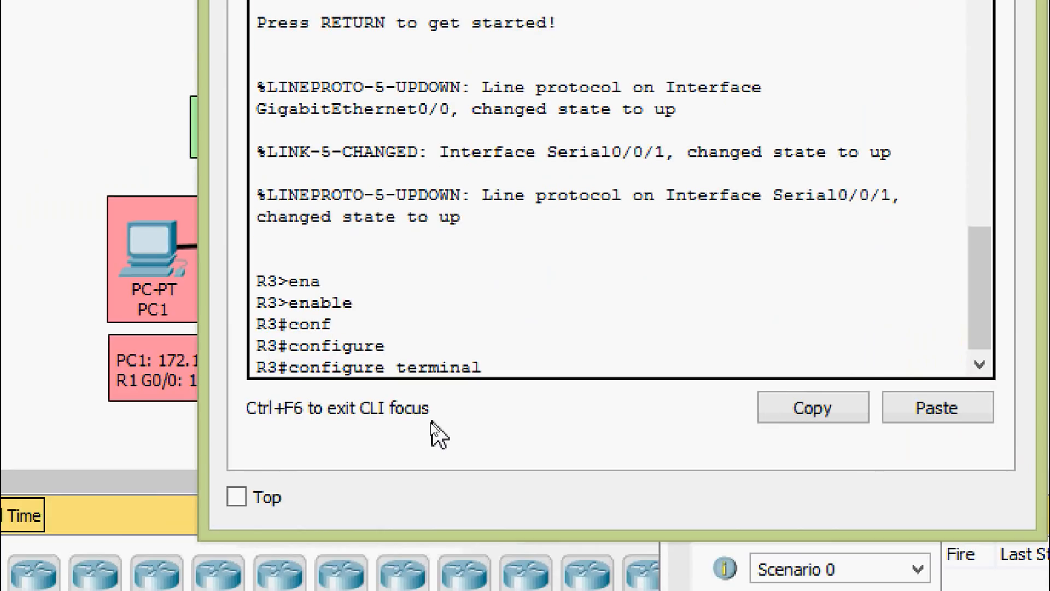
key(Return)
key(Return)
key(Return)
Add a default route on R3 with prefix 0.0.0.0 and mask 0.0.0.0 through exit interface serial 0/0/1, consulting the inline help
text(ip )
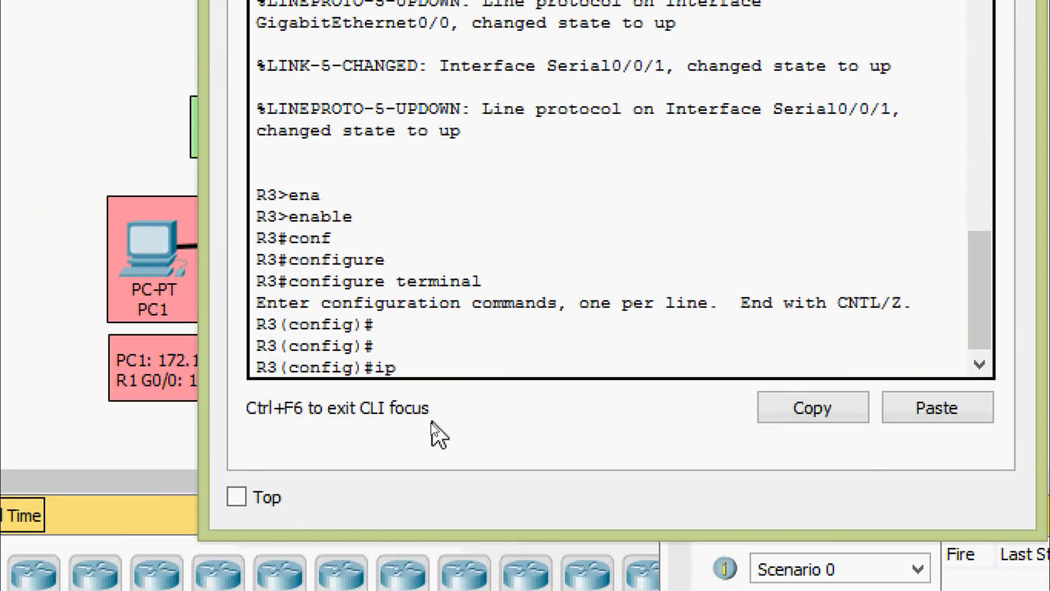
text(route)
key(Tab)
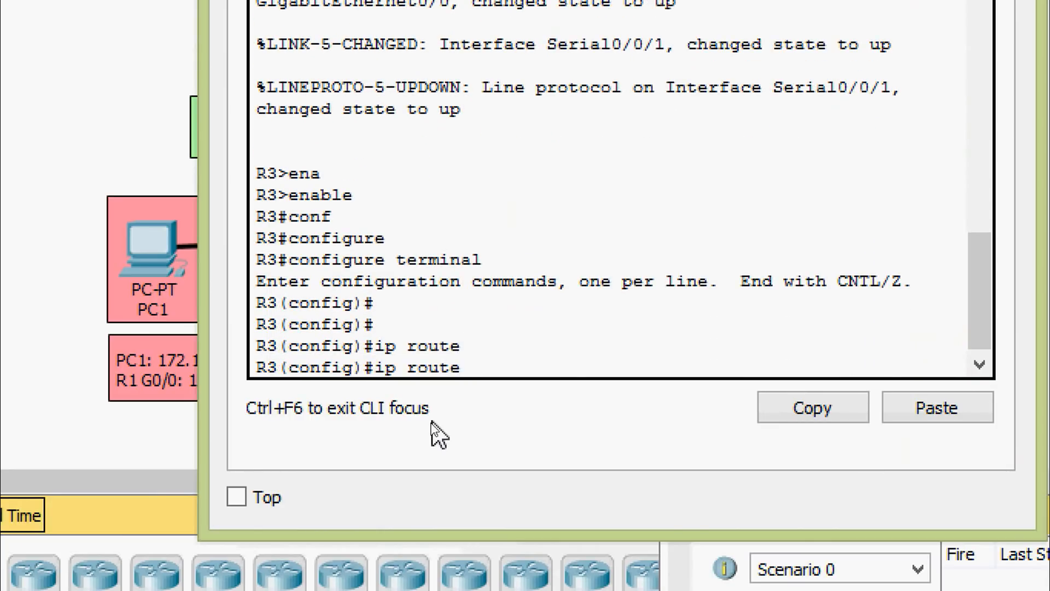
text(?0)
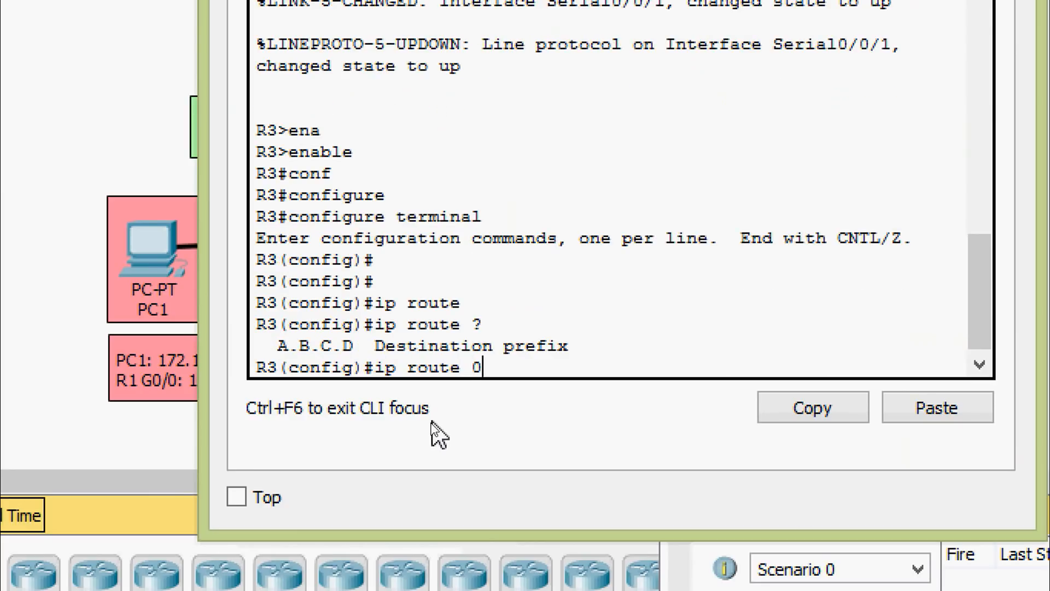
text(.0.0.0 ?)
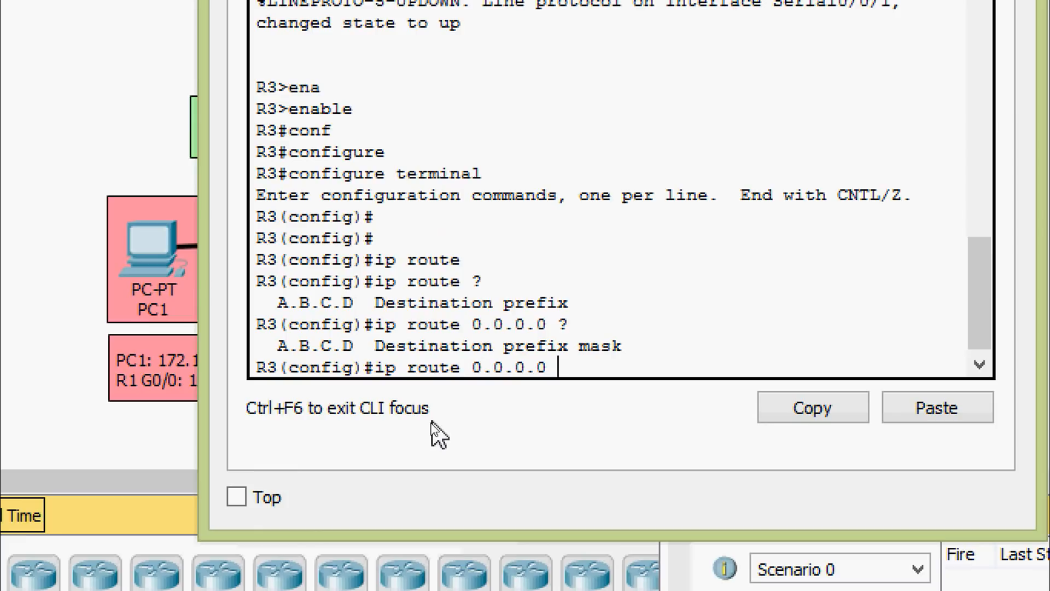
text(0.0.0.0 ?)
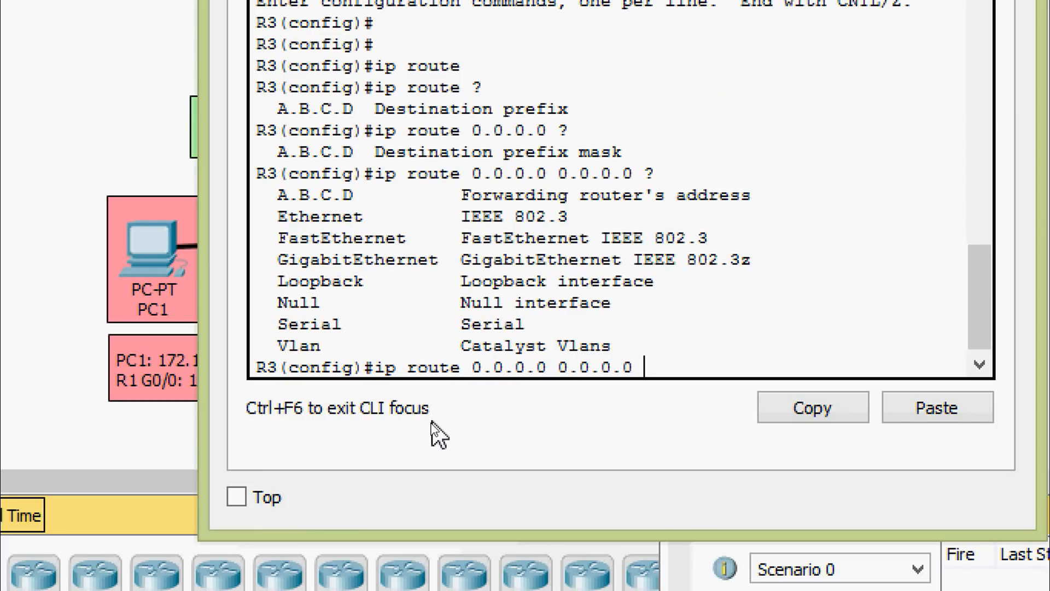
text(ser)
key(Tab)
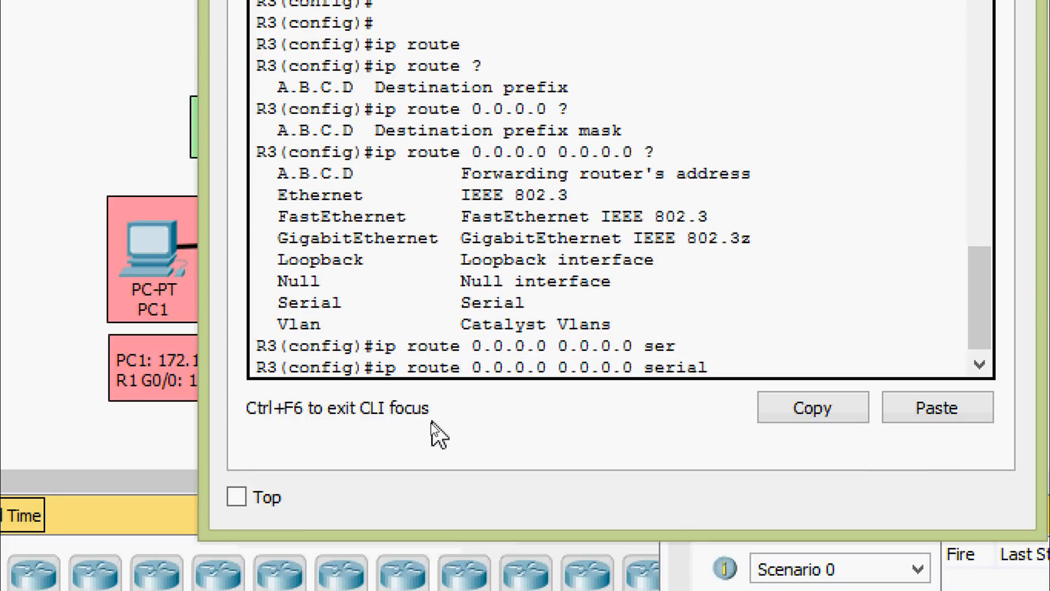
text(0/0/1)
key(Return)
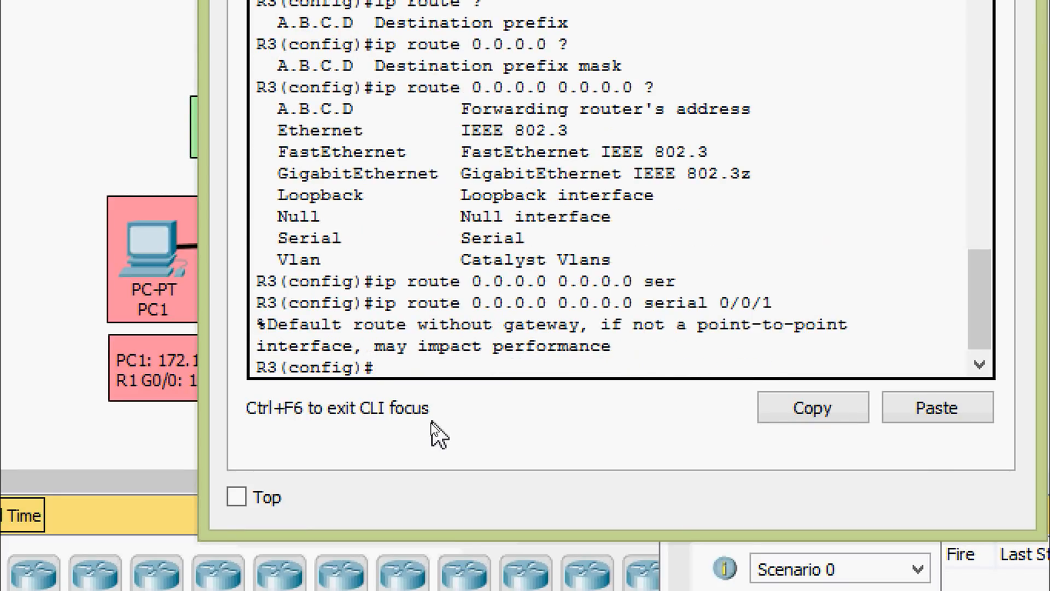
Leave configuration mode on R3, copy the running configuration to startup-config and close the router window
key(ctrl+z)
key(Return)
text(cop)
key(Tab)
text(r)
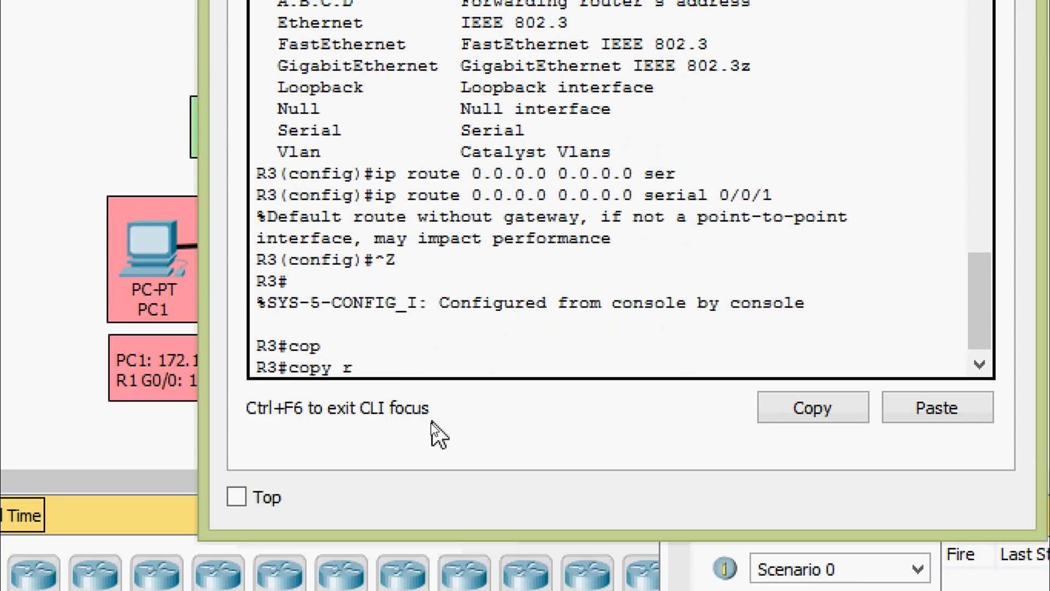
key(Tab)
text(st)
key(Tab)
key(Return)
key(Return)
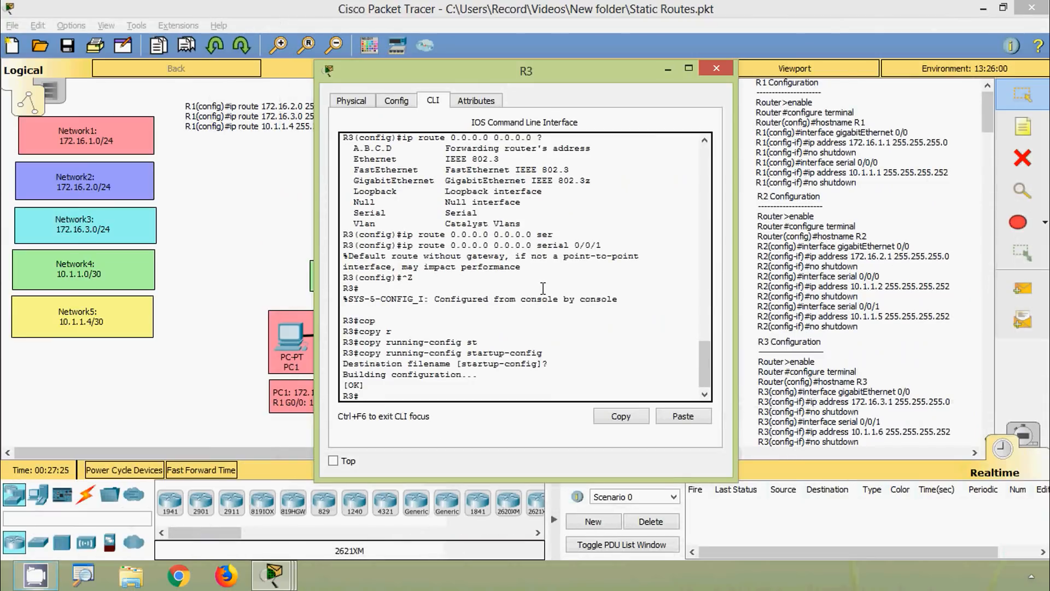
click(716, 68)
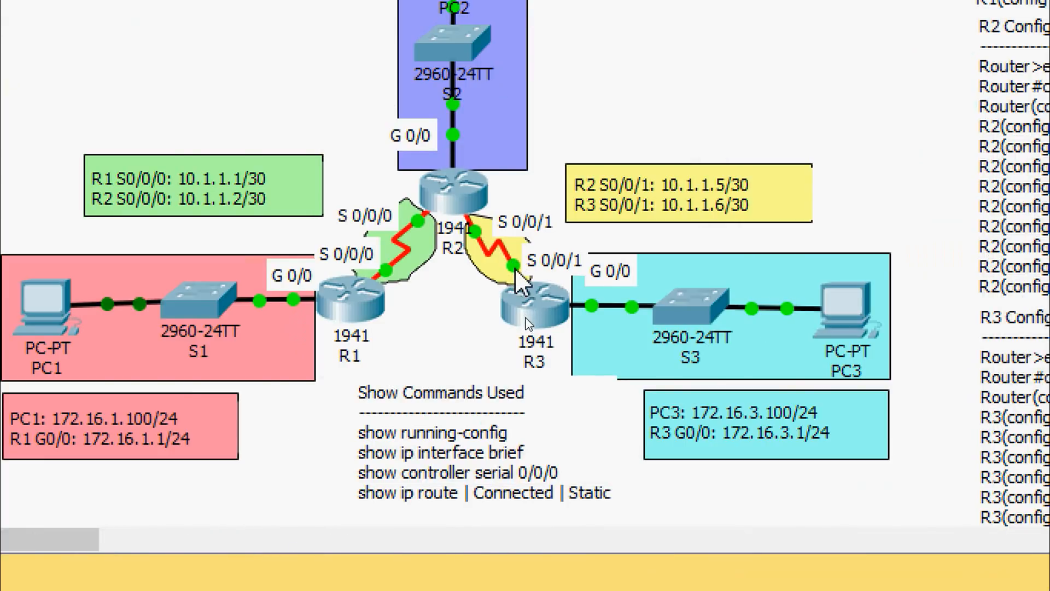
Reopen R3's command line and display its running configuration
mouse_move(514, 268)
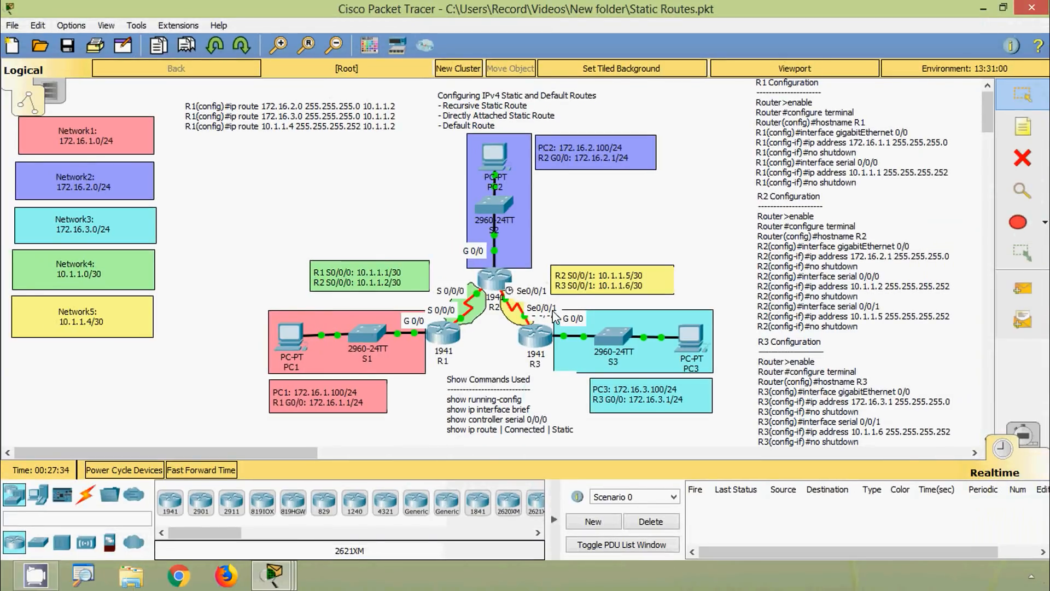
click(533, 345)
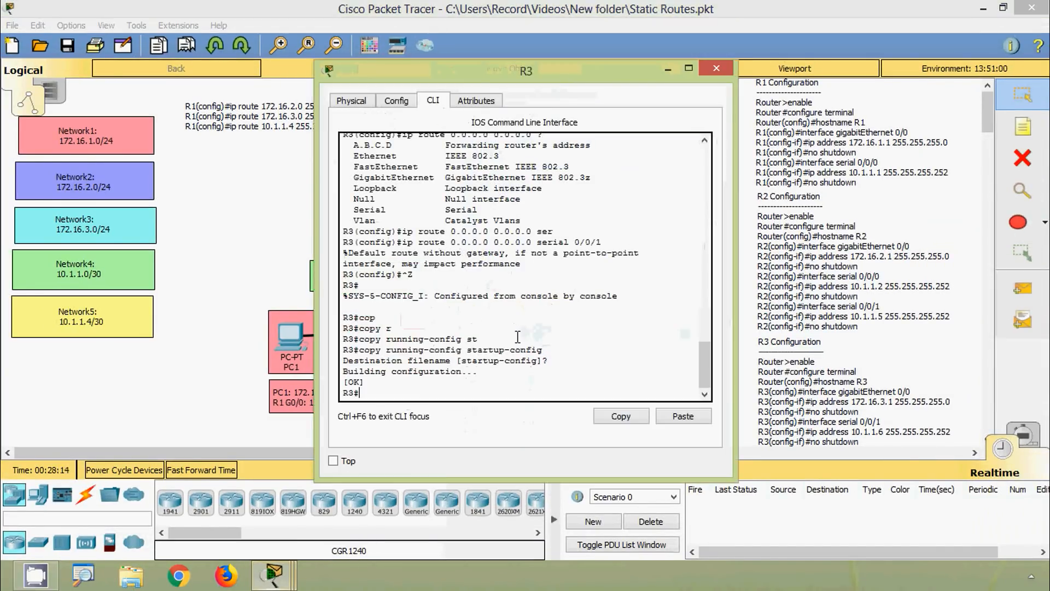
text(sh)
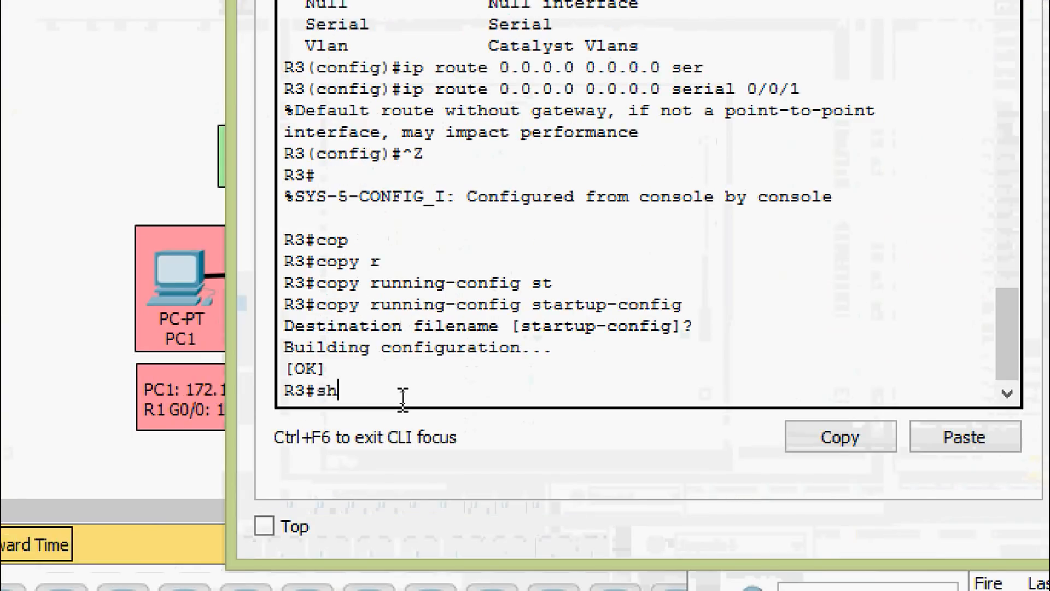
key(Tab)
text(fr)
key(BackSpace)
key(BackSpace)
text(ru)
key(Tab)
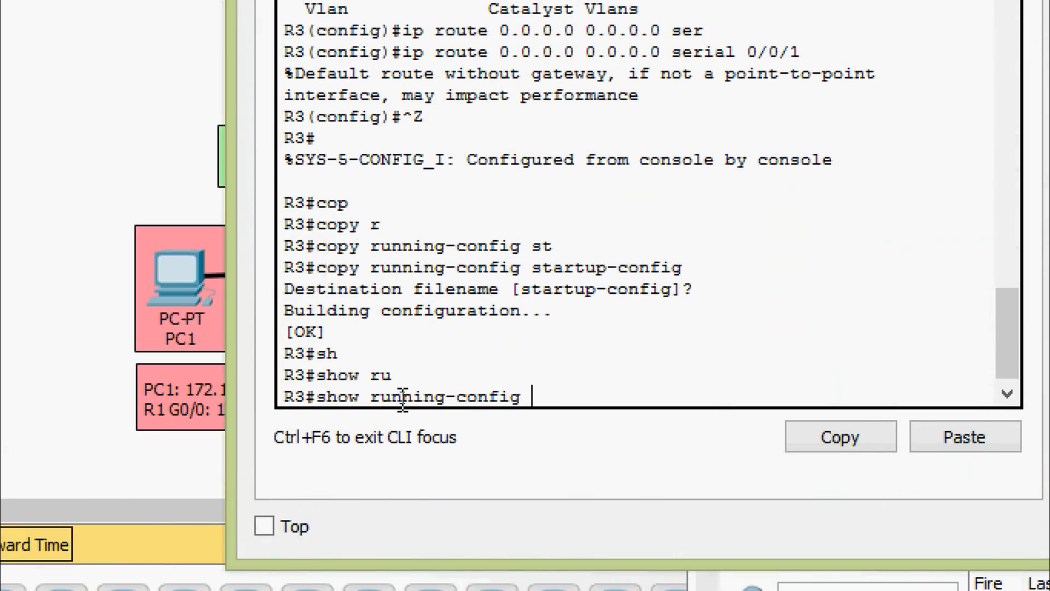
key(Return)
Page through R3's running configuration to the end and examine the ip route line under ip classless
key(space)
key(space)
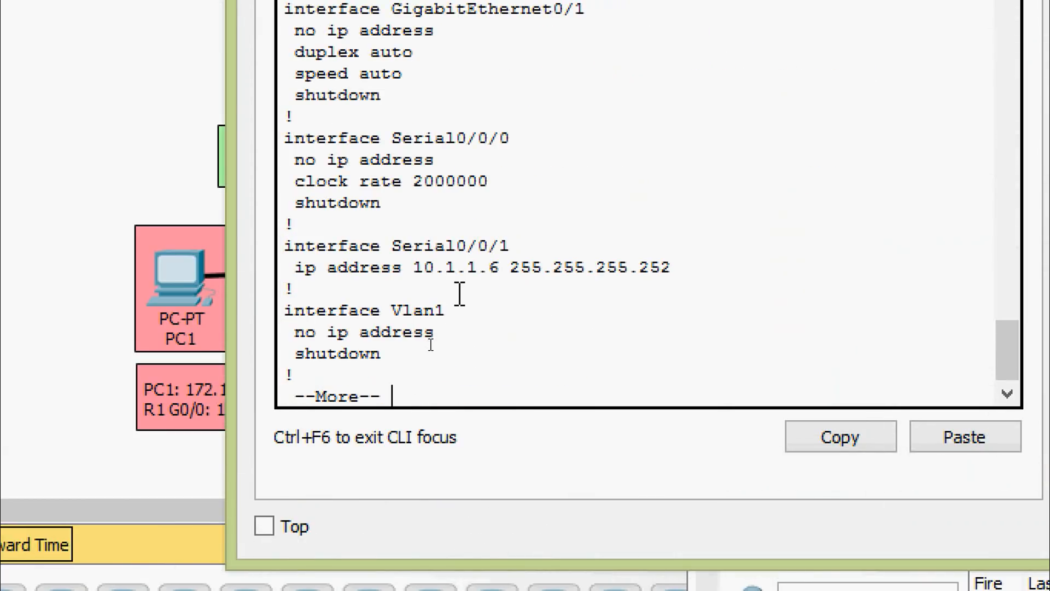
key(space)
scroll(459, 294, up, 3)
scroll(459, 294, up, 2)
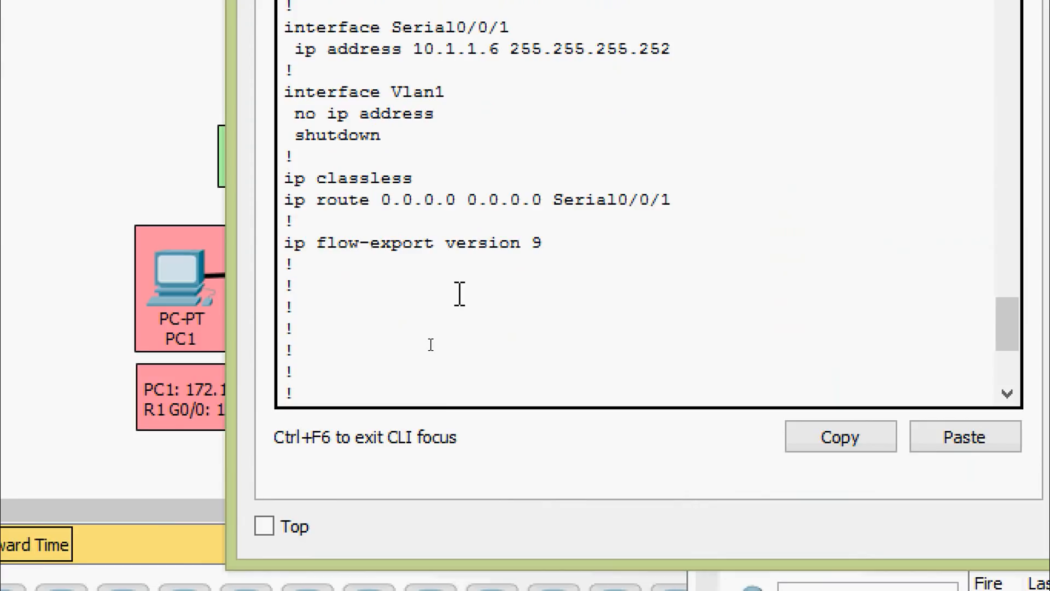
drag(684, 201, 282, 209)
scroll(358, 314, down, 4)
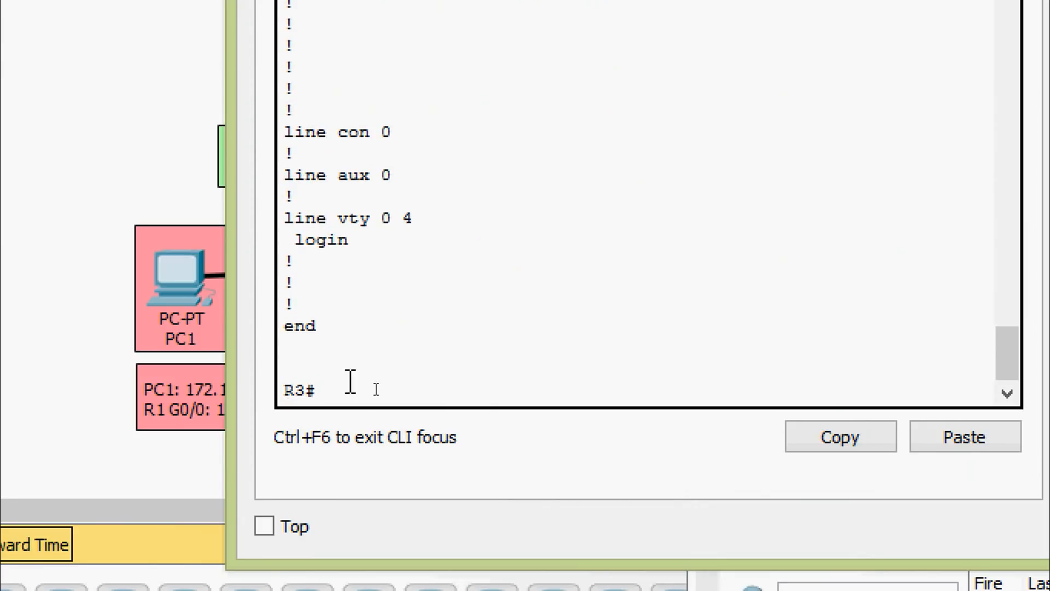
Show R3's full IP routing table and examine the default route entry for 0.0.0.0/0
text(sh)
key(Tab)
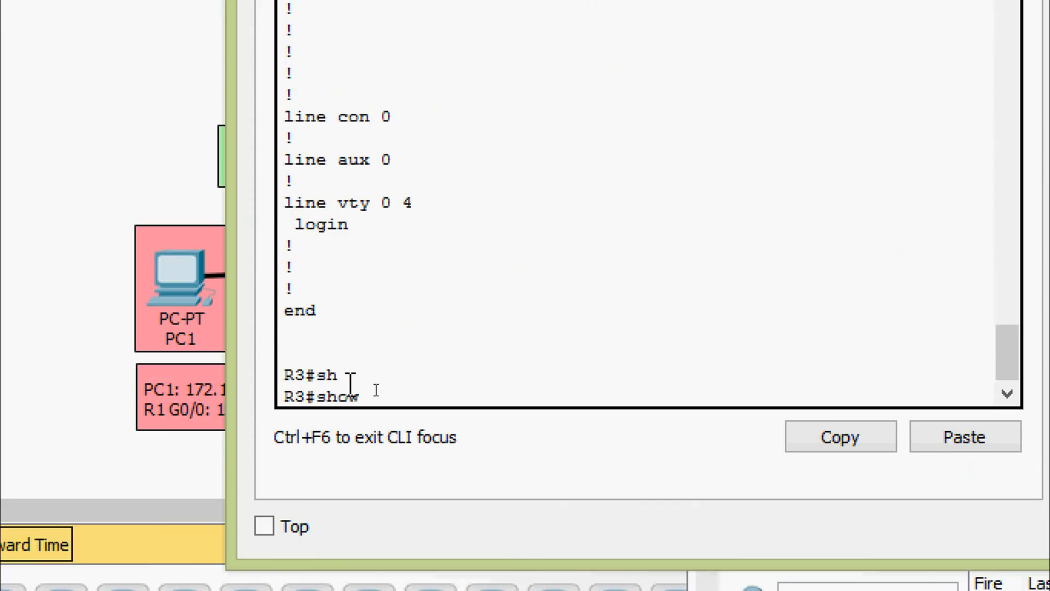
text(ip rou)
key(Tab)
key(Return)
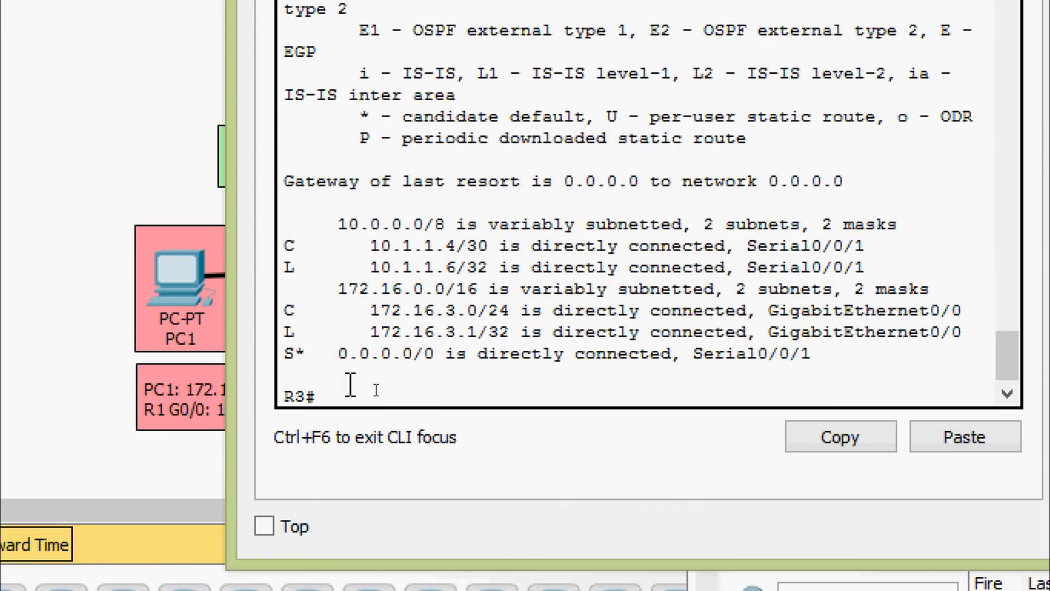
drag(289, 362, 828, 363)
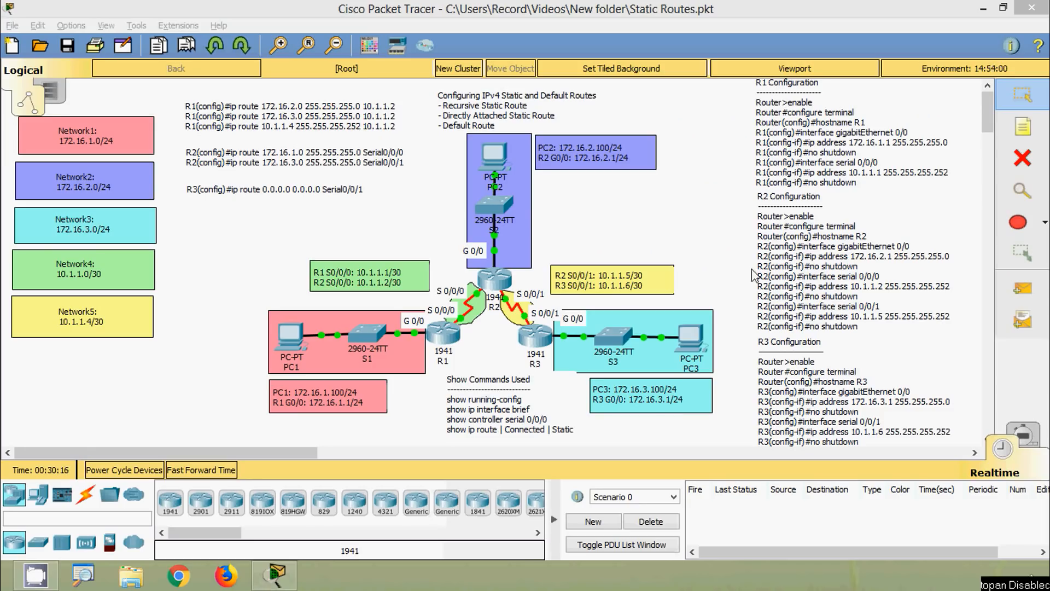
Open the Command Prompt on PC1, ping PC2 at 172.16.2.100 and minimize the PC1 window
click(294, 350)
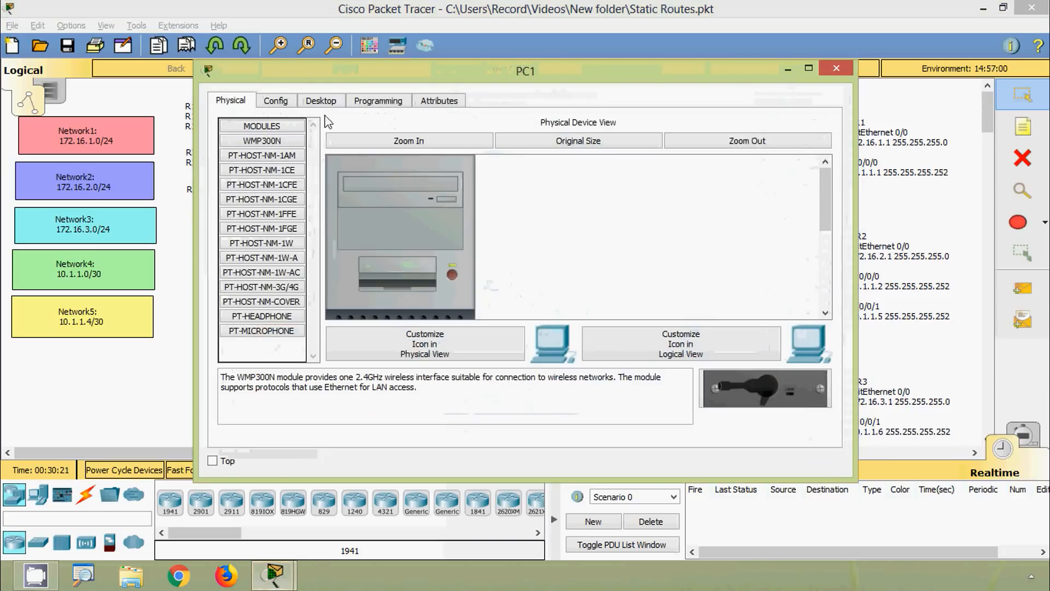
click(326, 106)
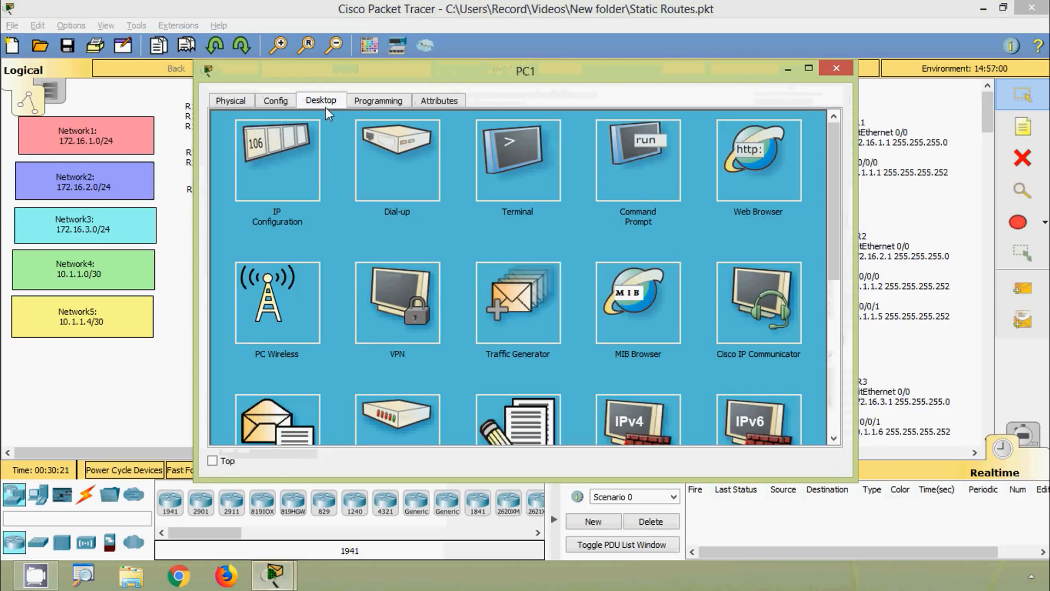
click(635, 181)
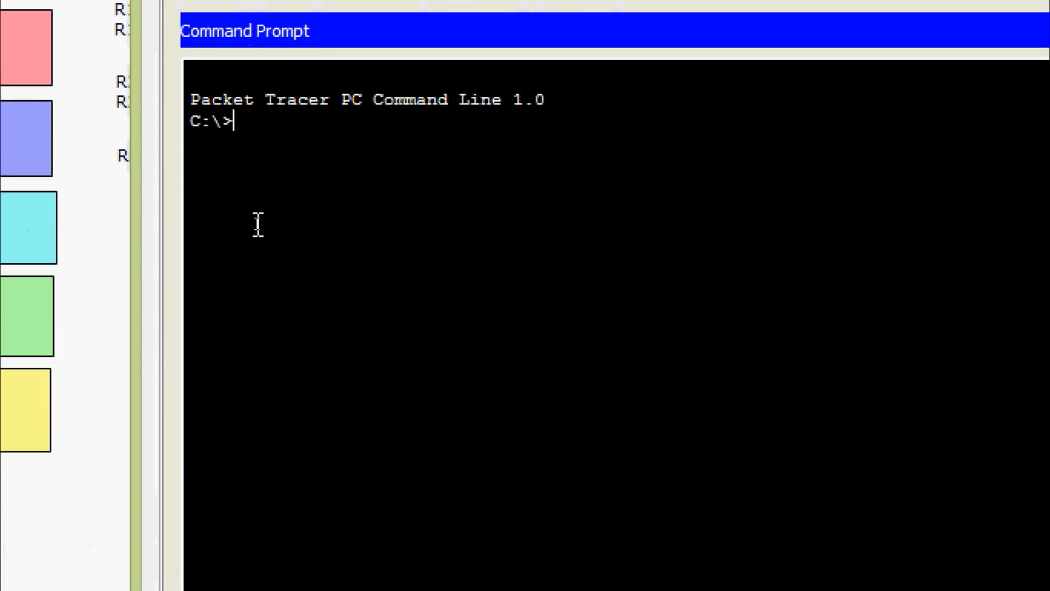
text(ping 172.)
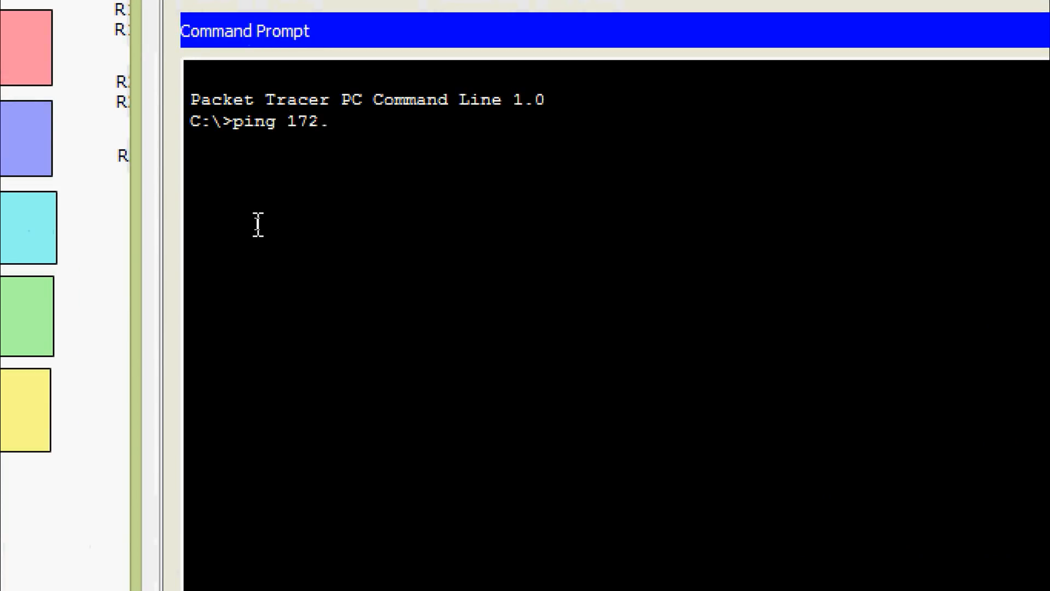
text(16.)
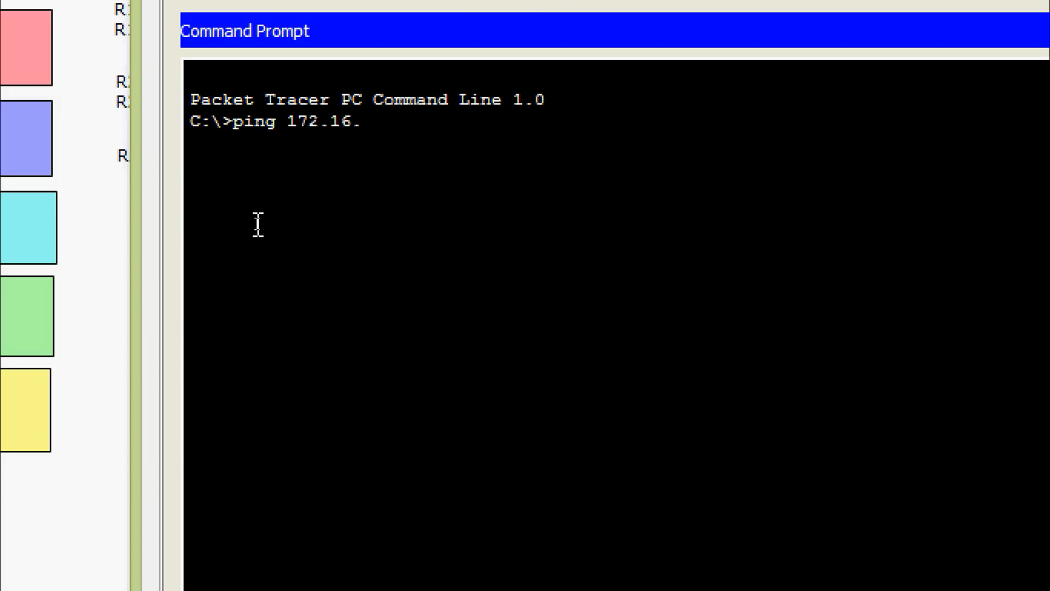
text(2.)
text(200)
key(BackSpace)
key(BackSpace)
text(100)
key(Return)
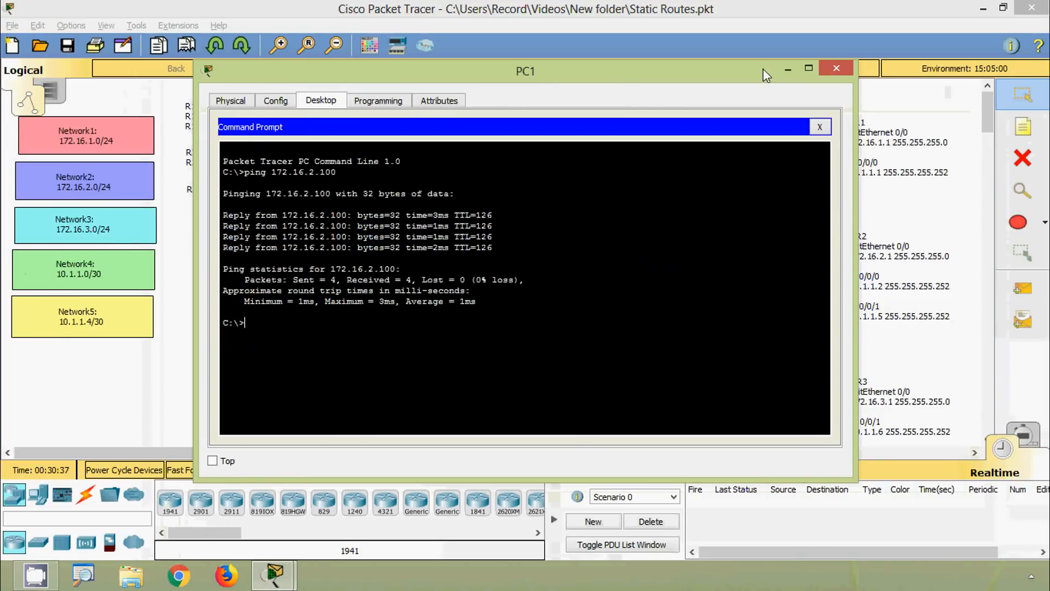
click(789, 71)
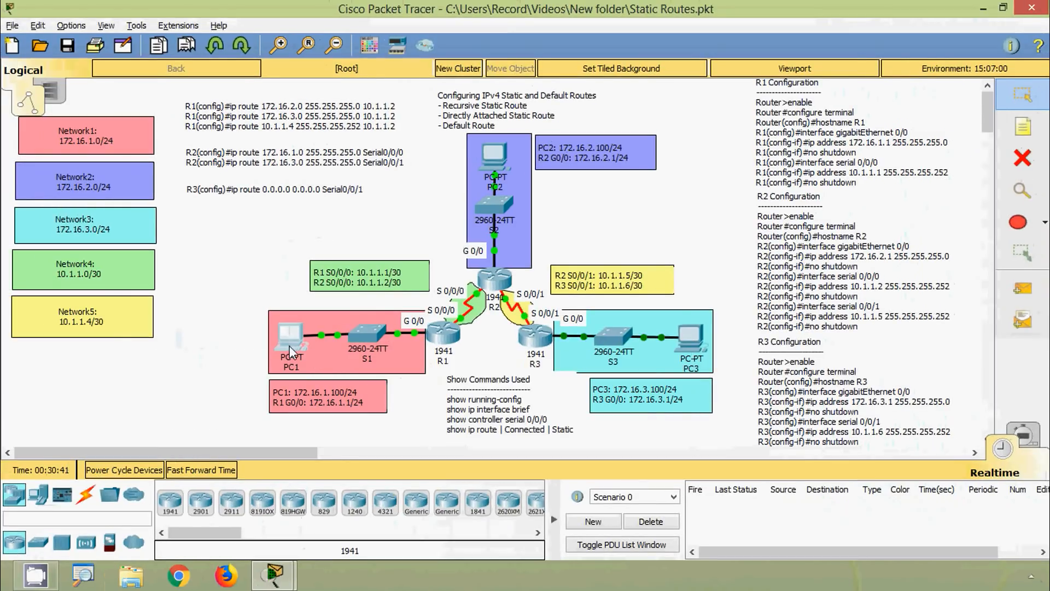
Return to PC1's Command Prompt, ping PC3 at 172.16.3.100 and close the PC1 window
click(292, 350)
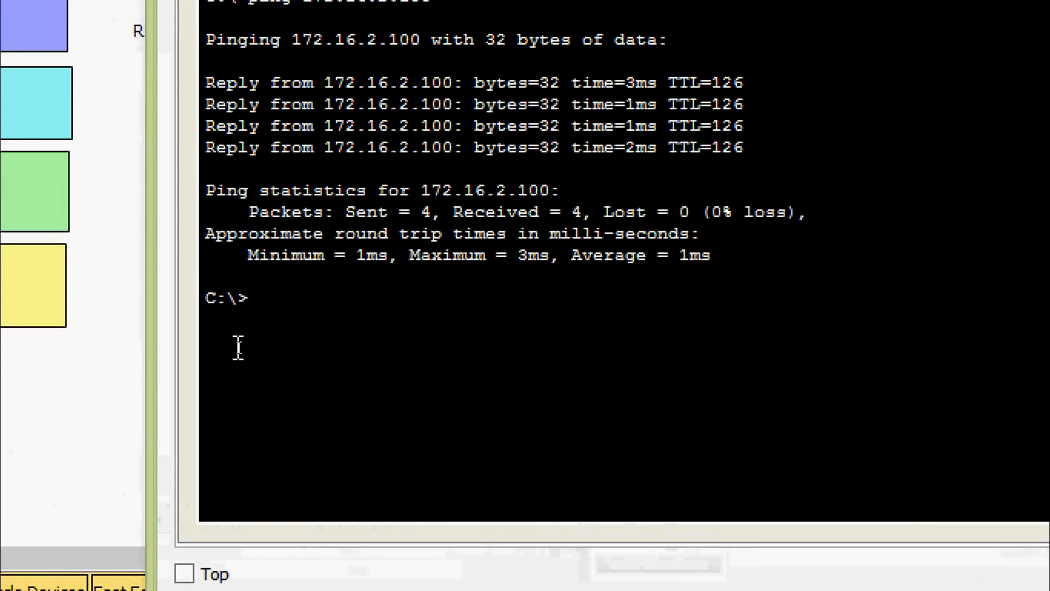
key(Up)
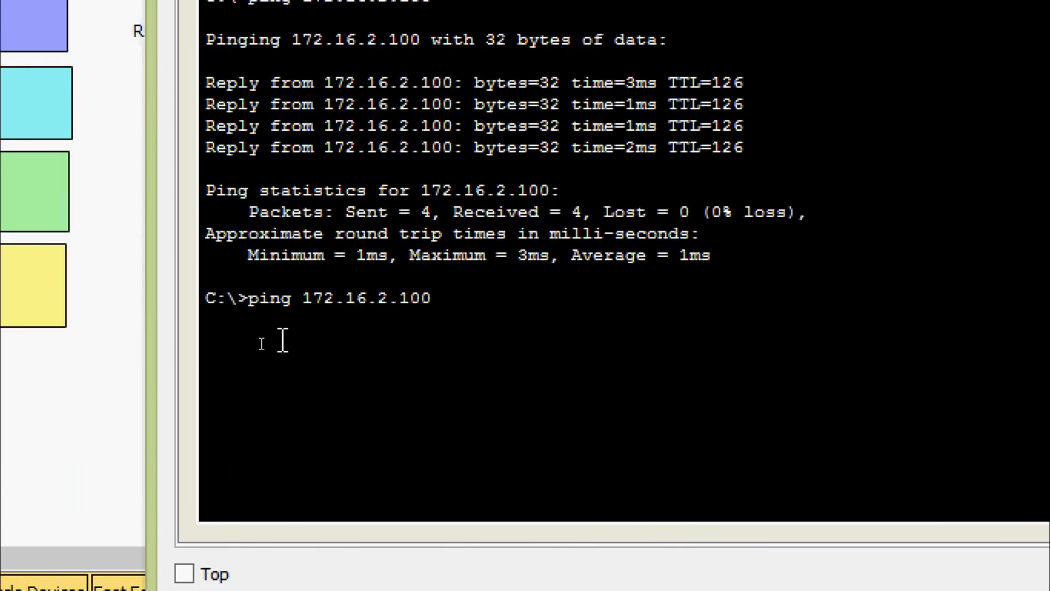
key(BackSpace)
text(3)
key(Return)
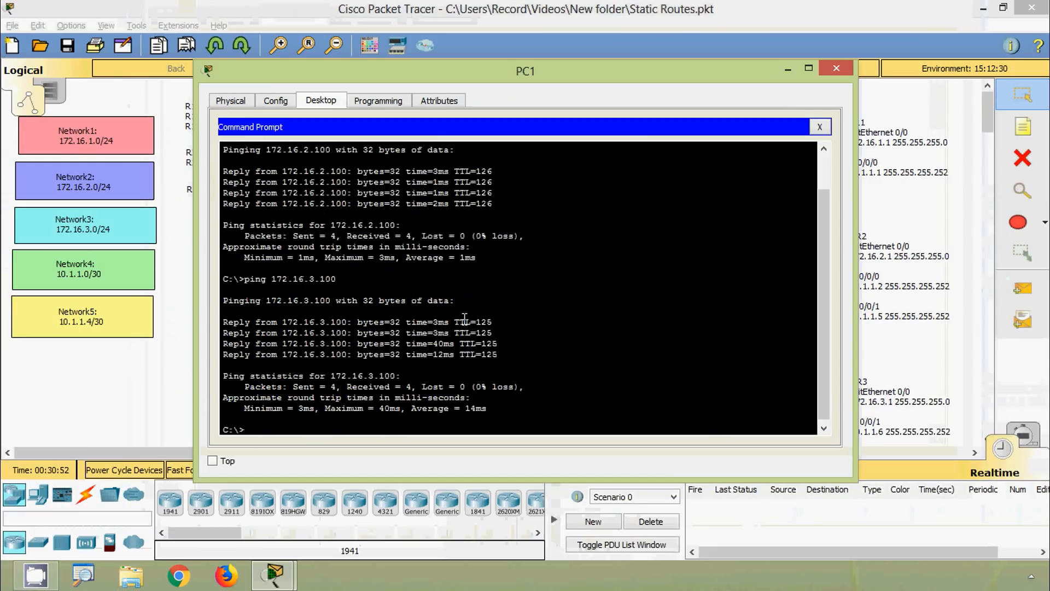
click(836, 68)
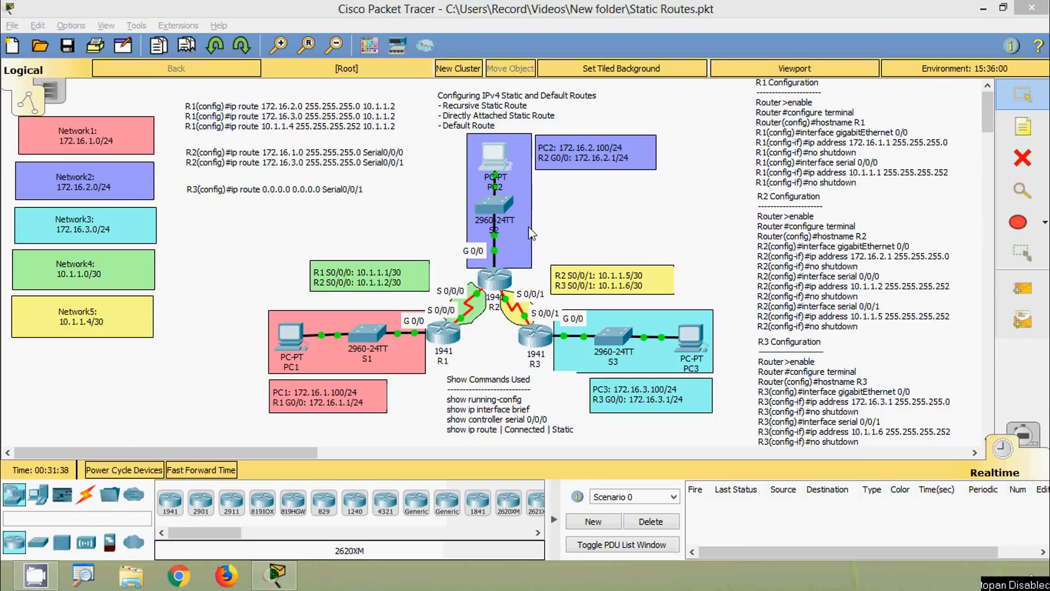
Open the Command Prompt on PC3, ping PC2 at 172.16.2.100 and close the PC3 window
click(702, 346)
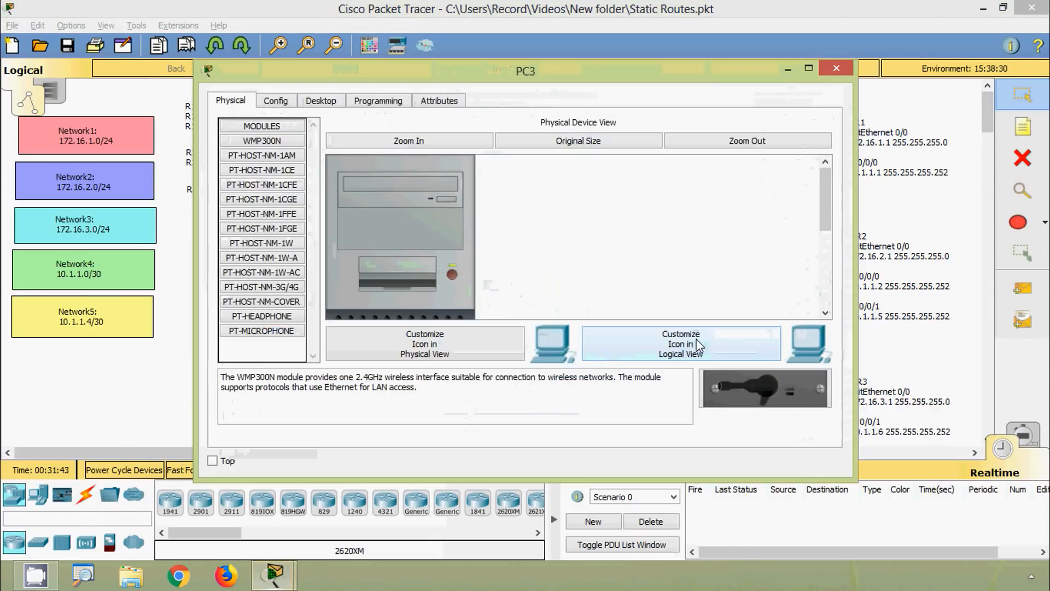
click(323, 101)
click(607, 190)
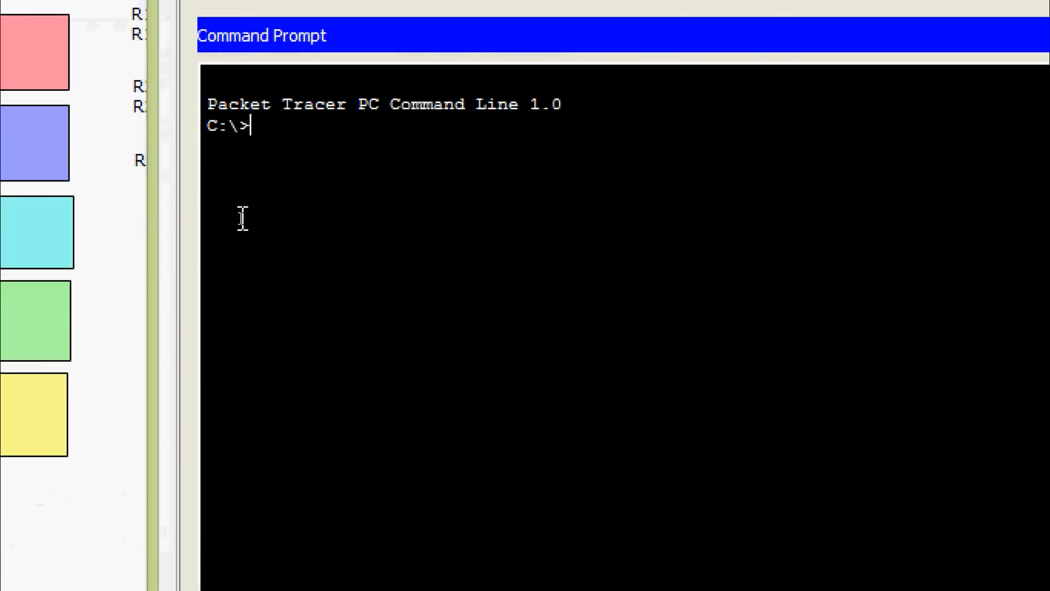
text(ping 172)
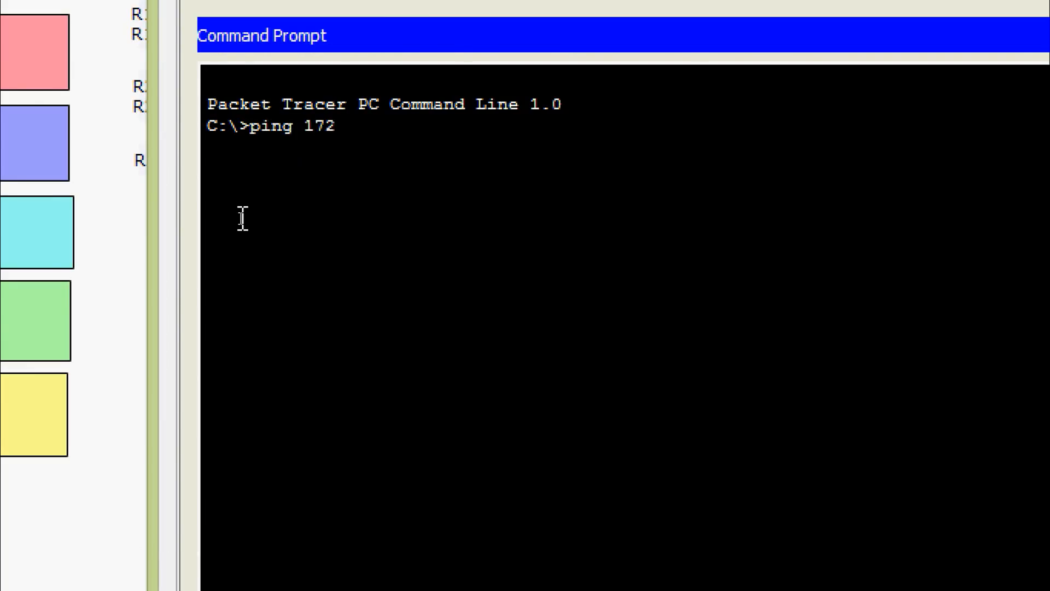
text(.16.2.100)
key(Return)
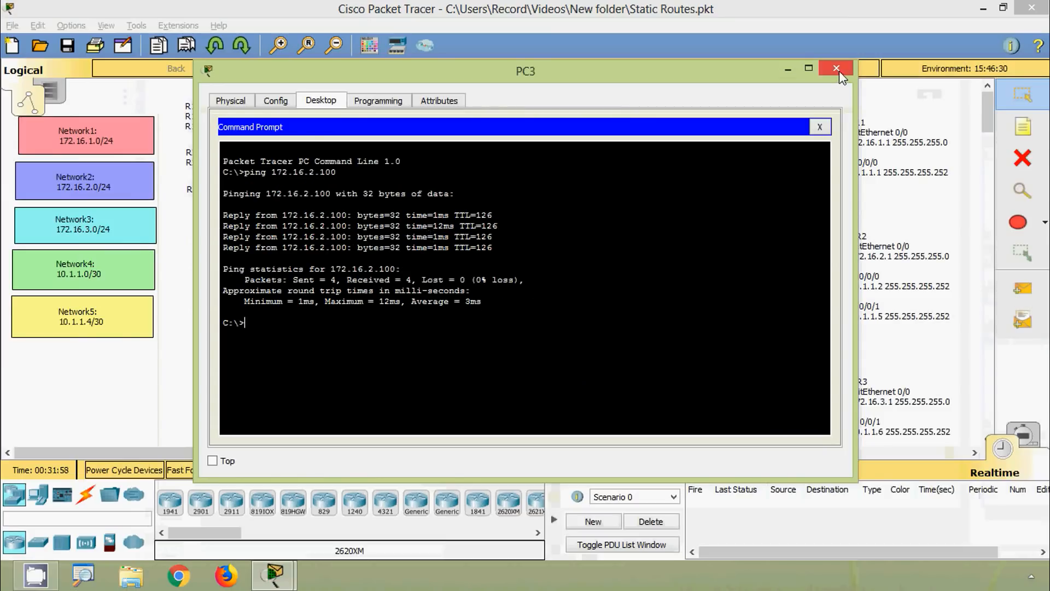
click(843, 69)
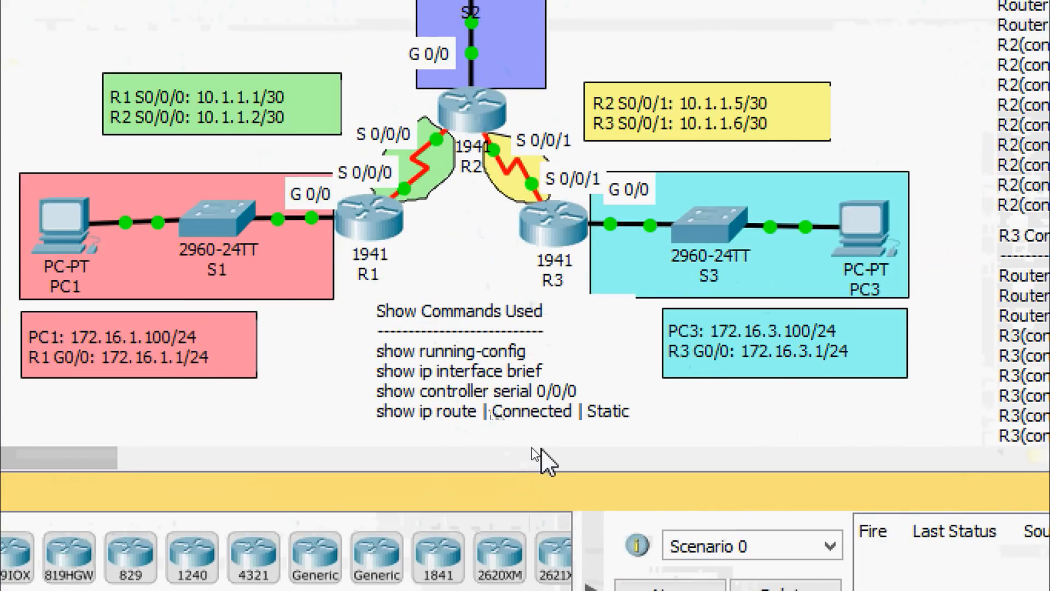
Select the Show Commands Used note beneath the routers and nudge it very slightly downward
click(475, 402)
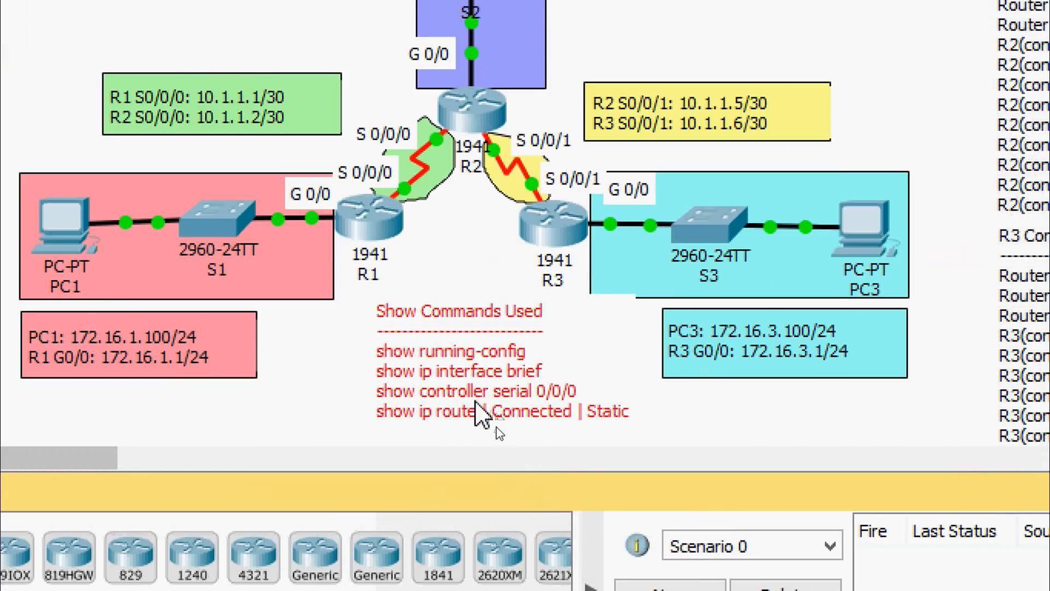
drag(476, 401, 476, 402)
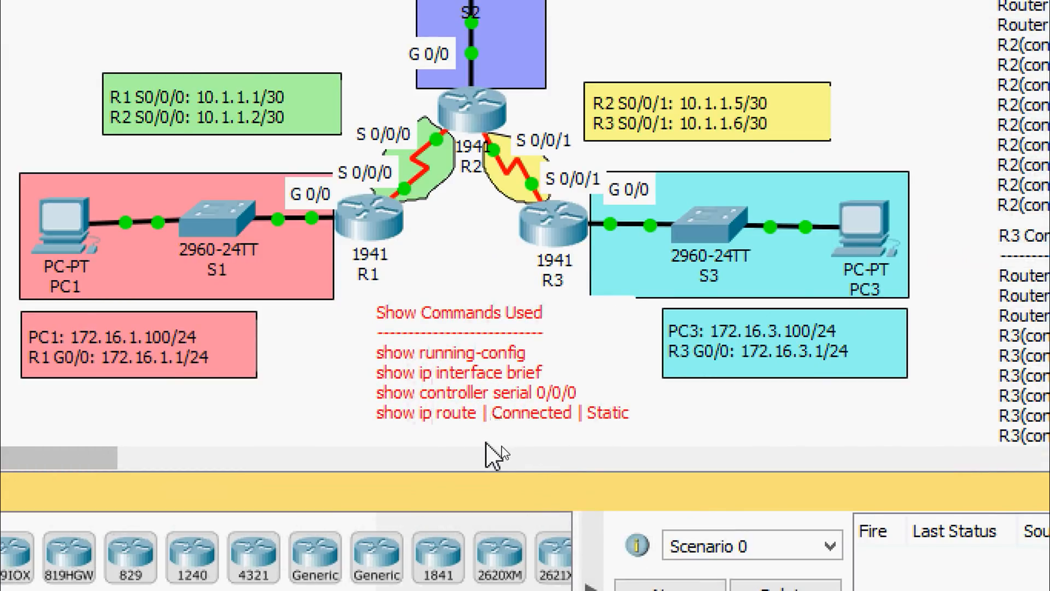